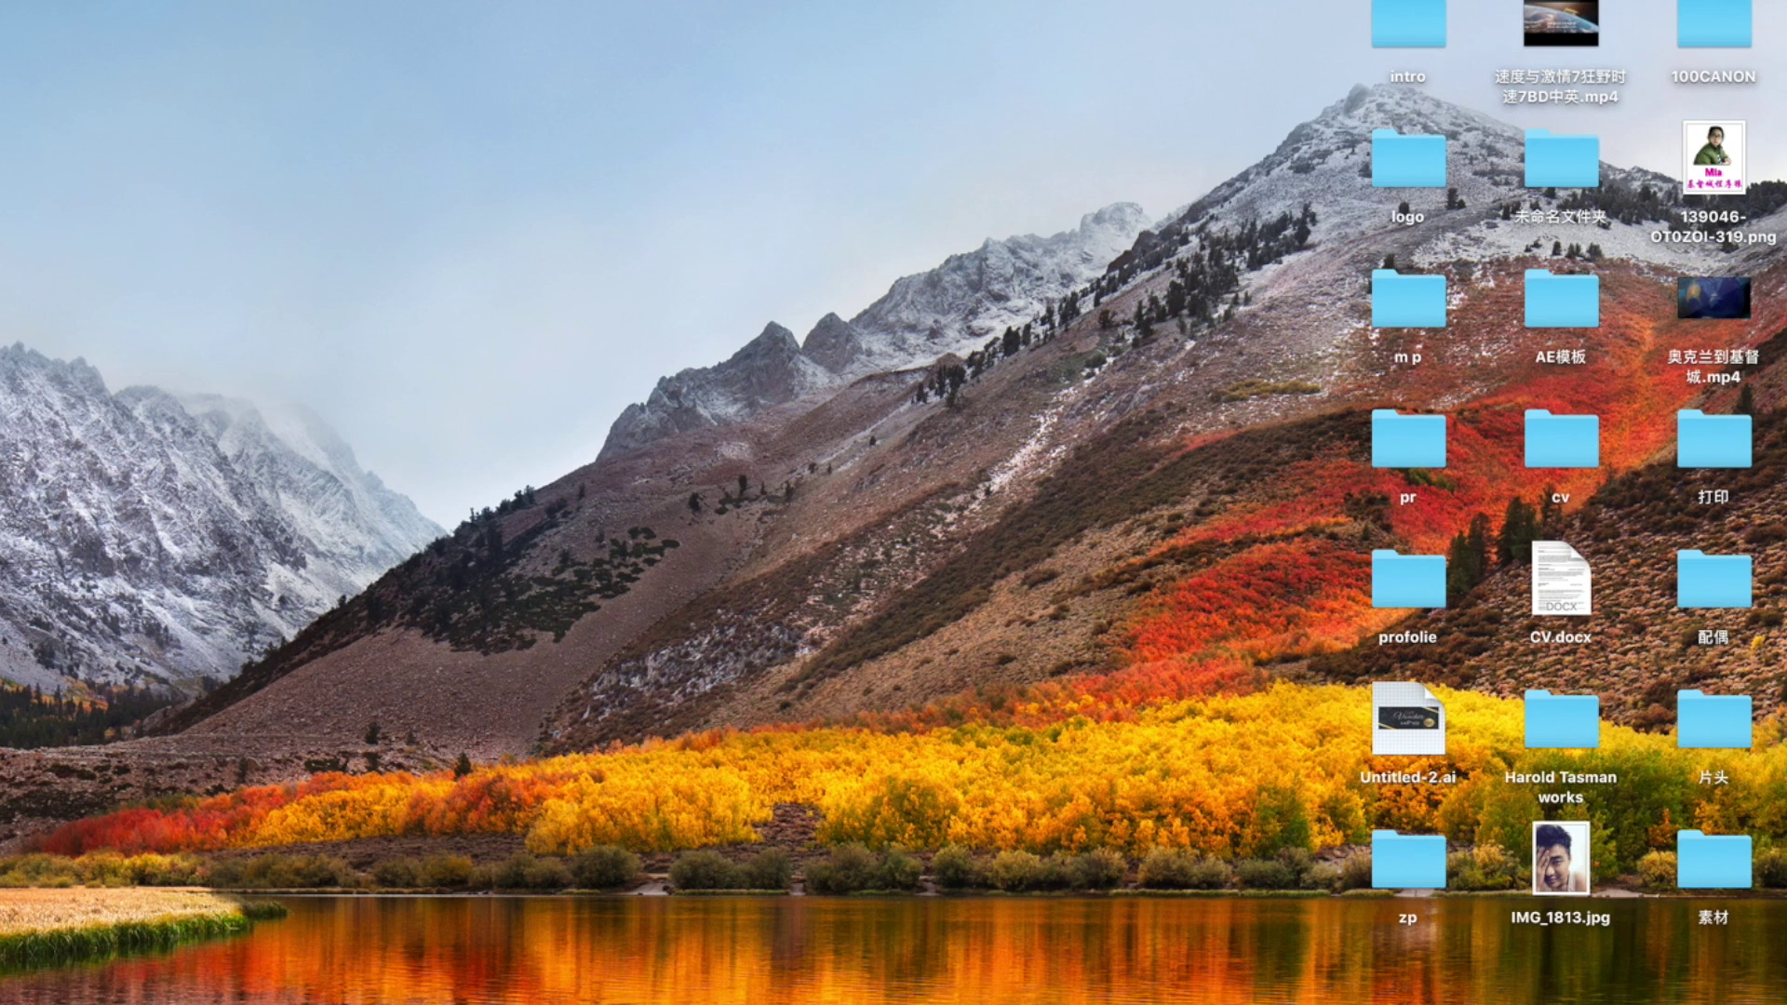
# - Launch Google Earth Pro and zoom the globe in to center New Zealand
pyautogui.press('F4')
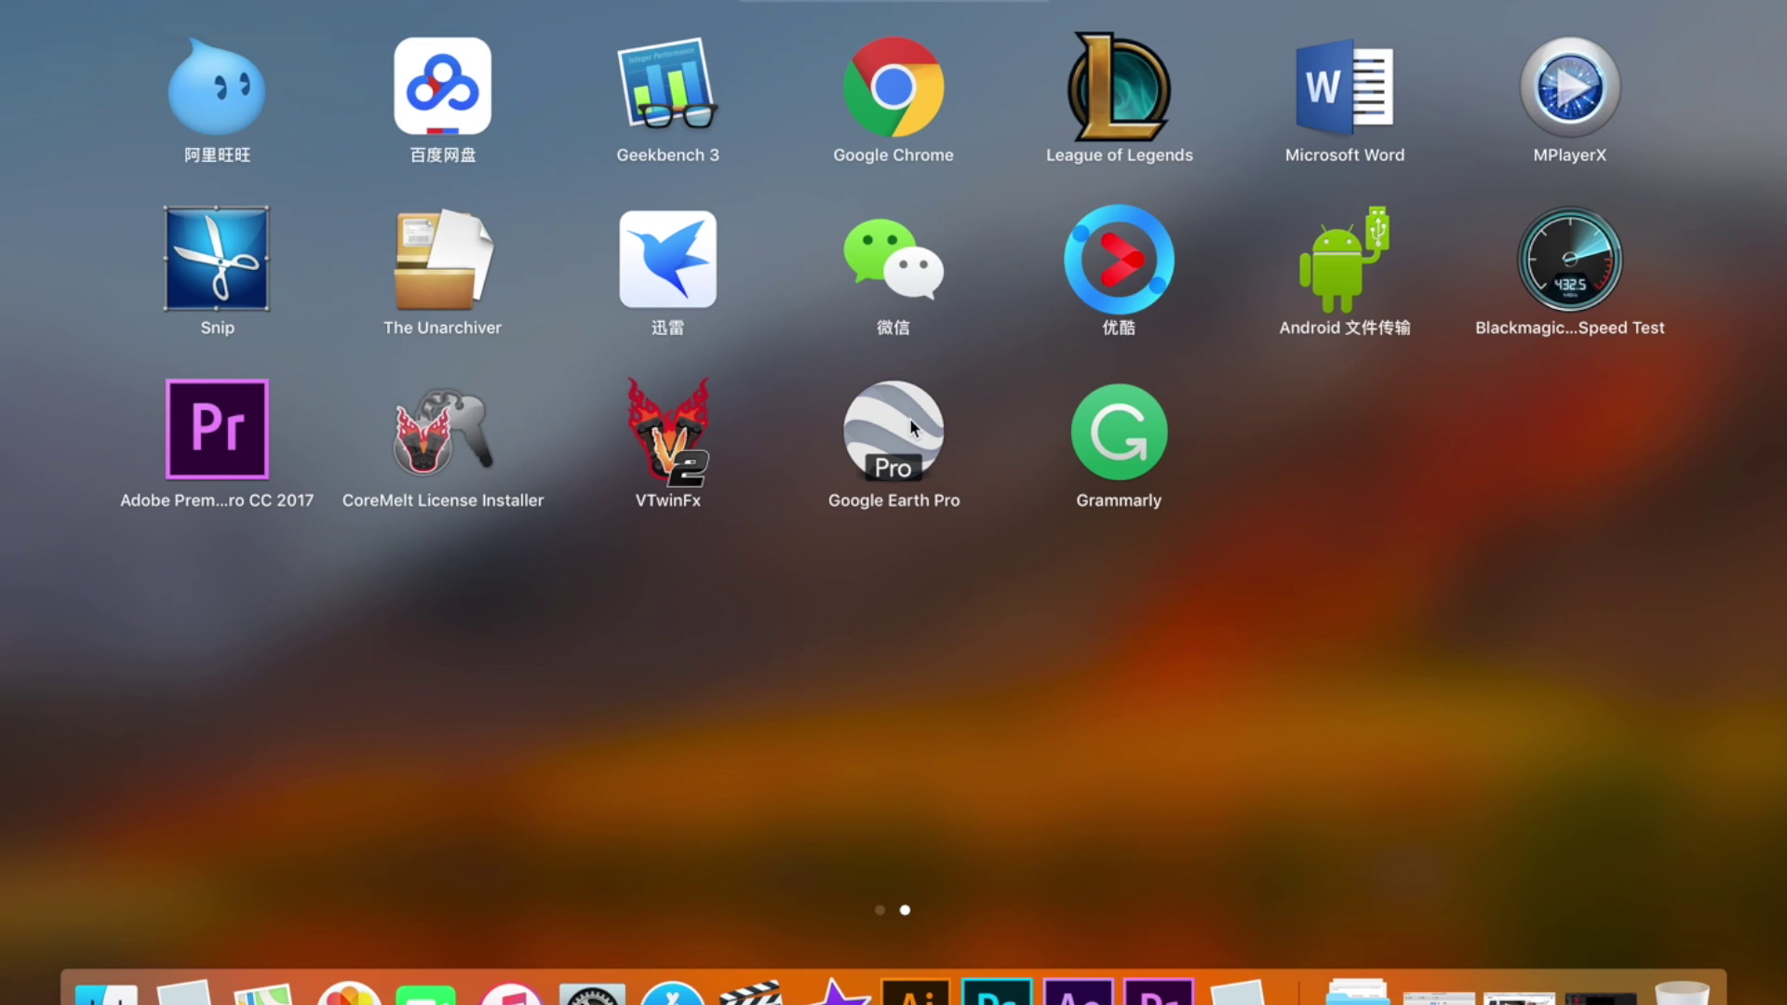
pyautogui.click(908, 419)
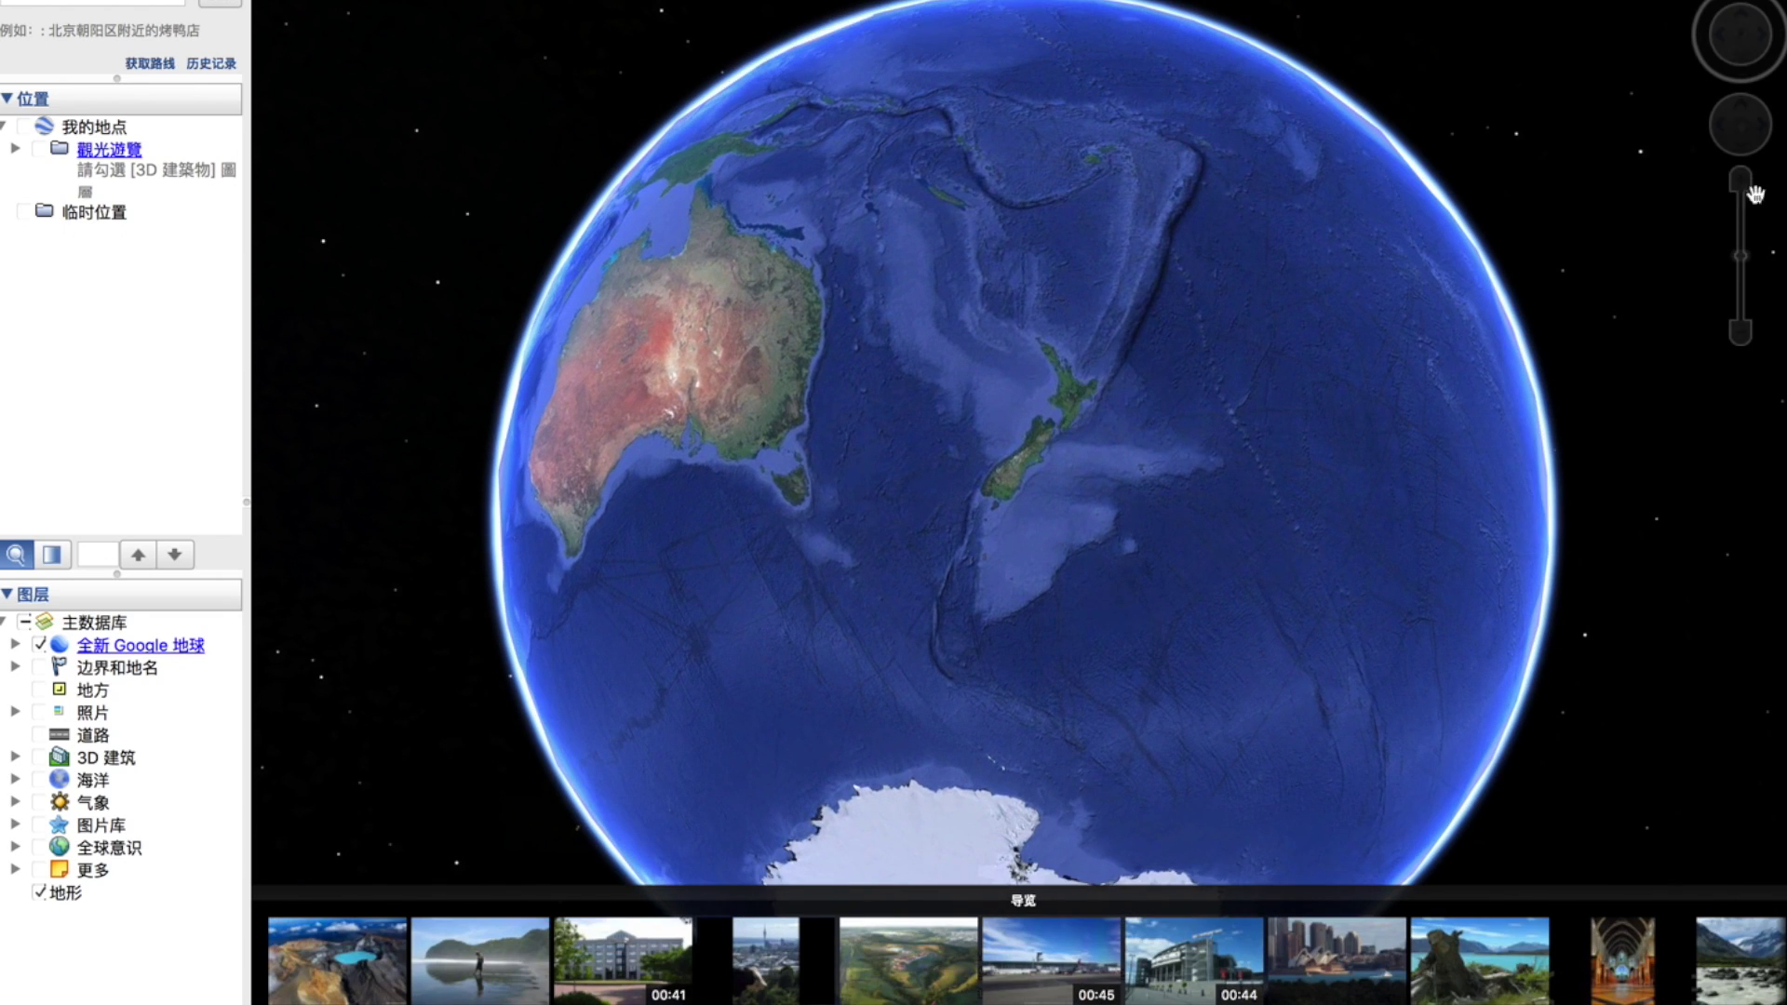
pyautogui.click(1743, 180)
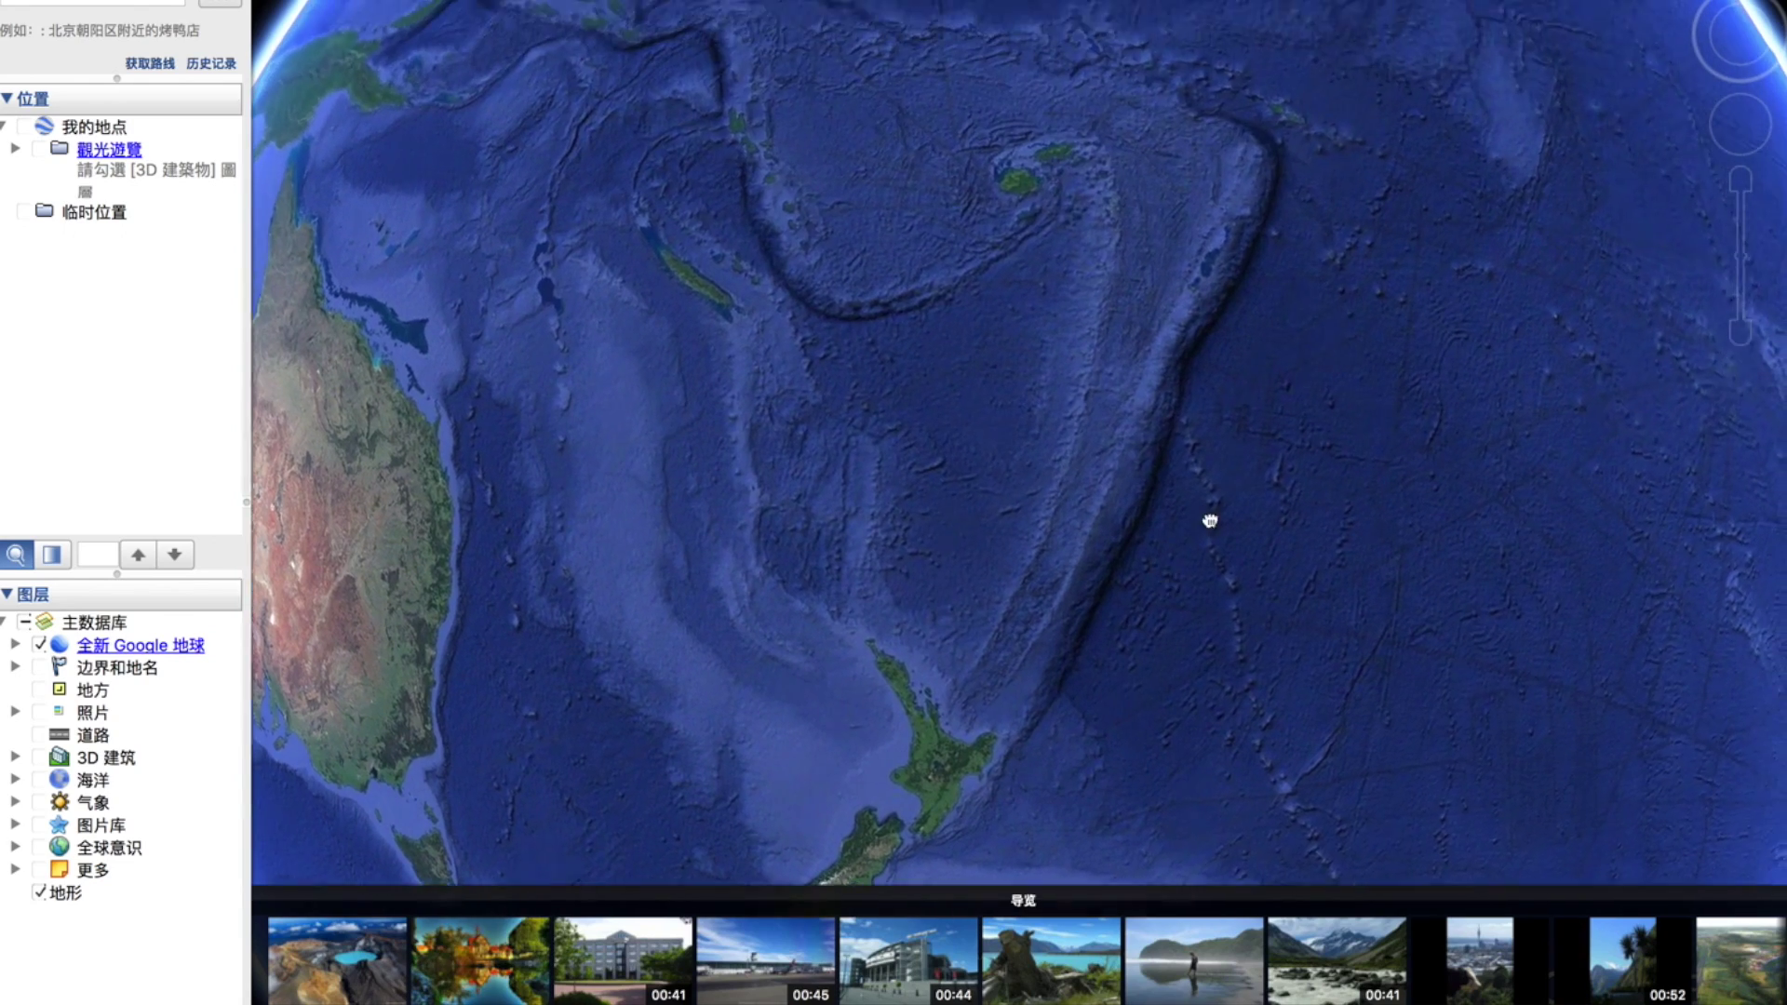
pyautogui.moveTo(1210, 521); pyautogui.dragTo(1228, 271)
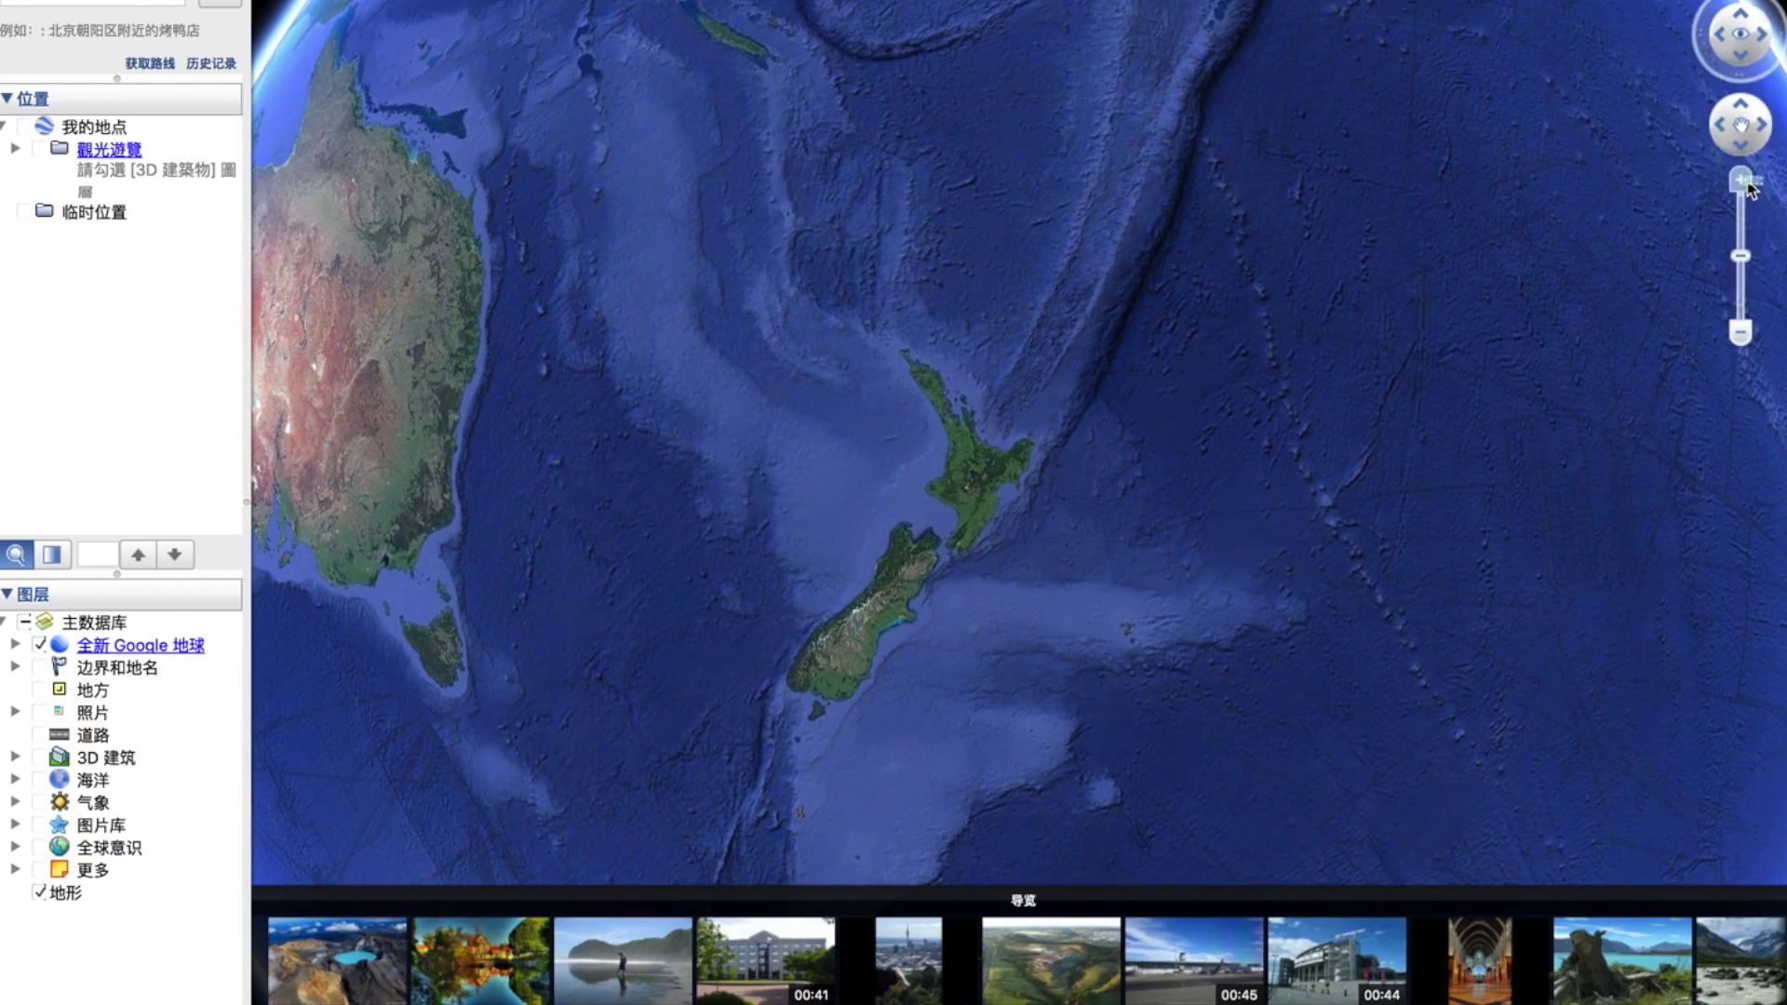
pyautogui.click(1743, 179)
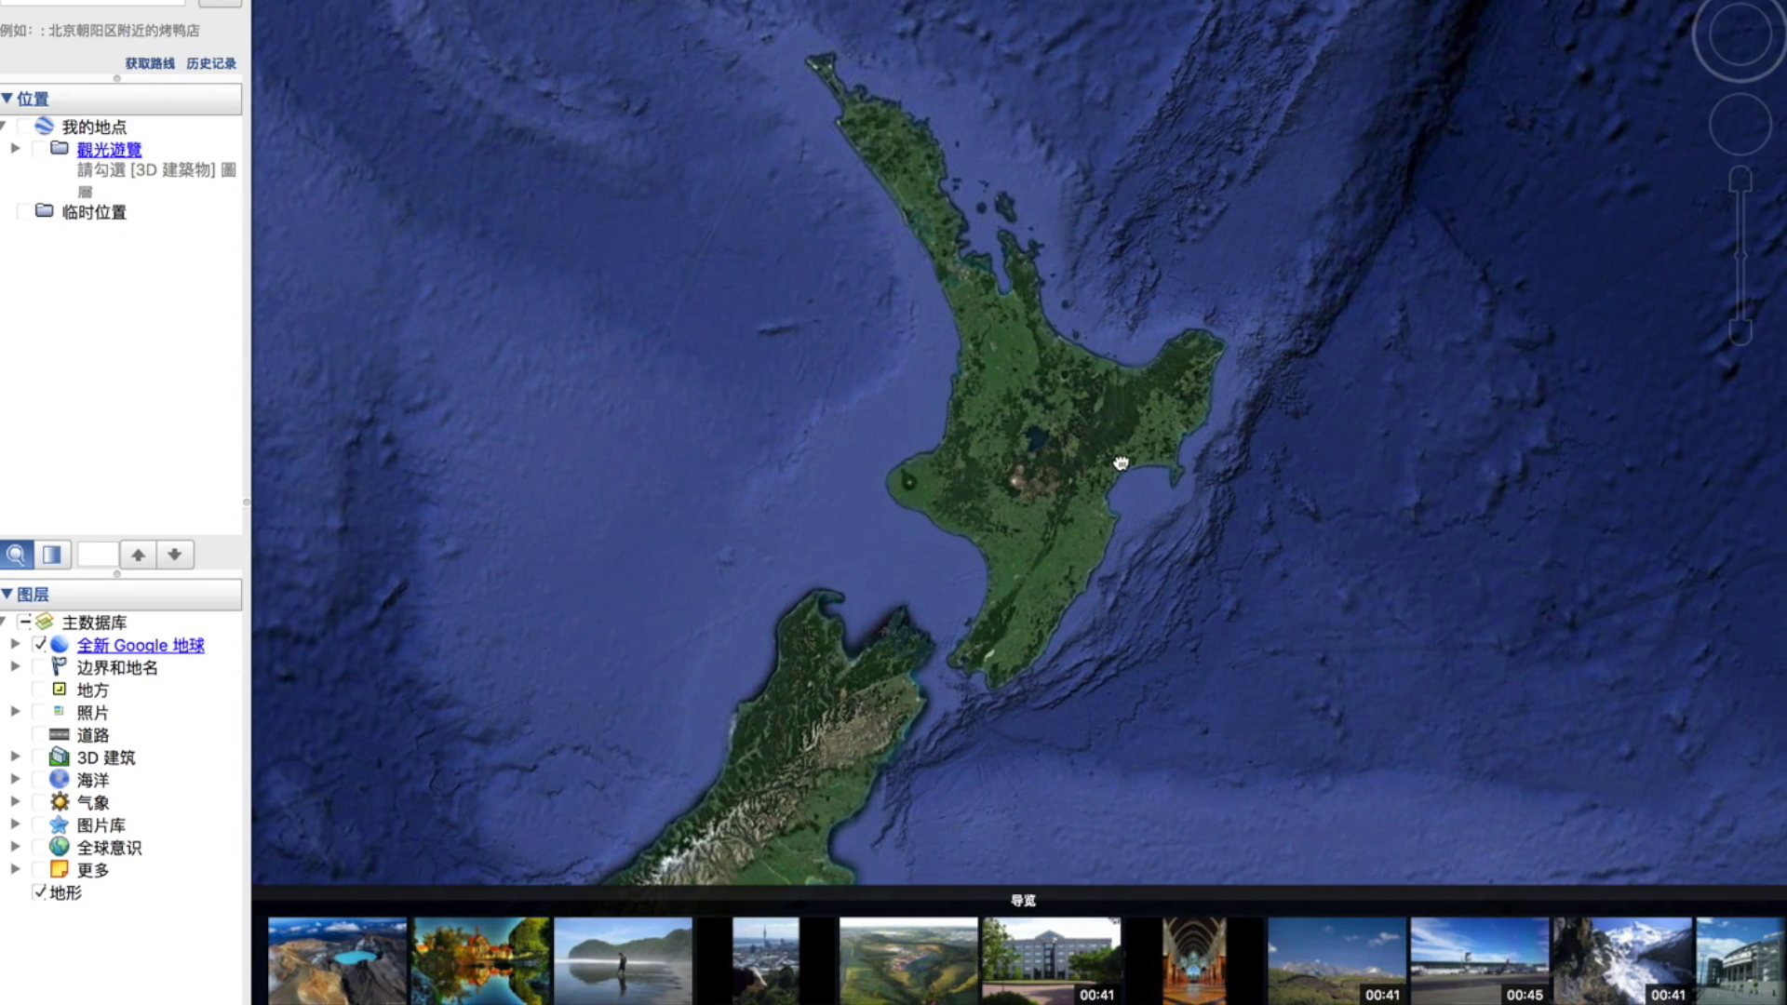
# - Zoom in on a North Island town until individual houses, streets and the river show
pyautogui.click(1742, 182)
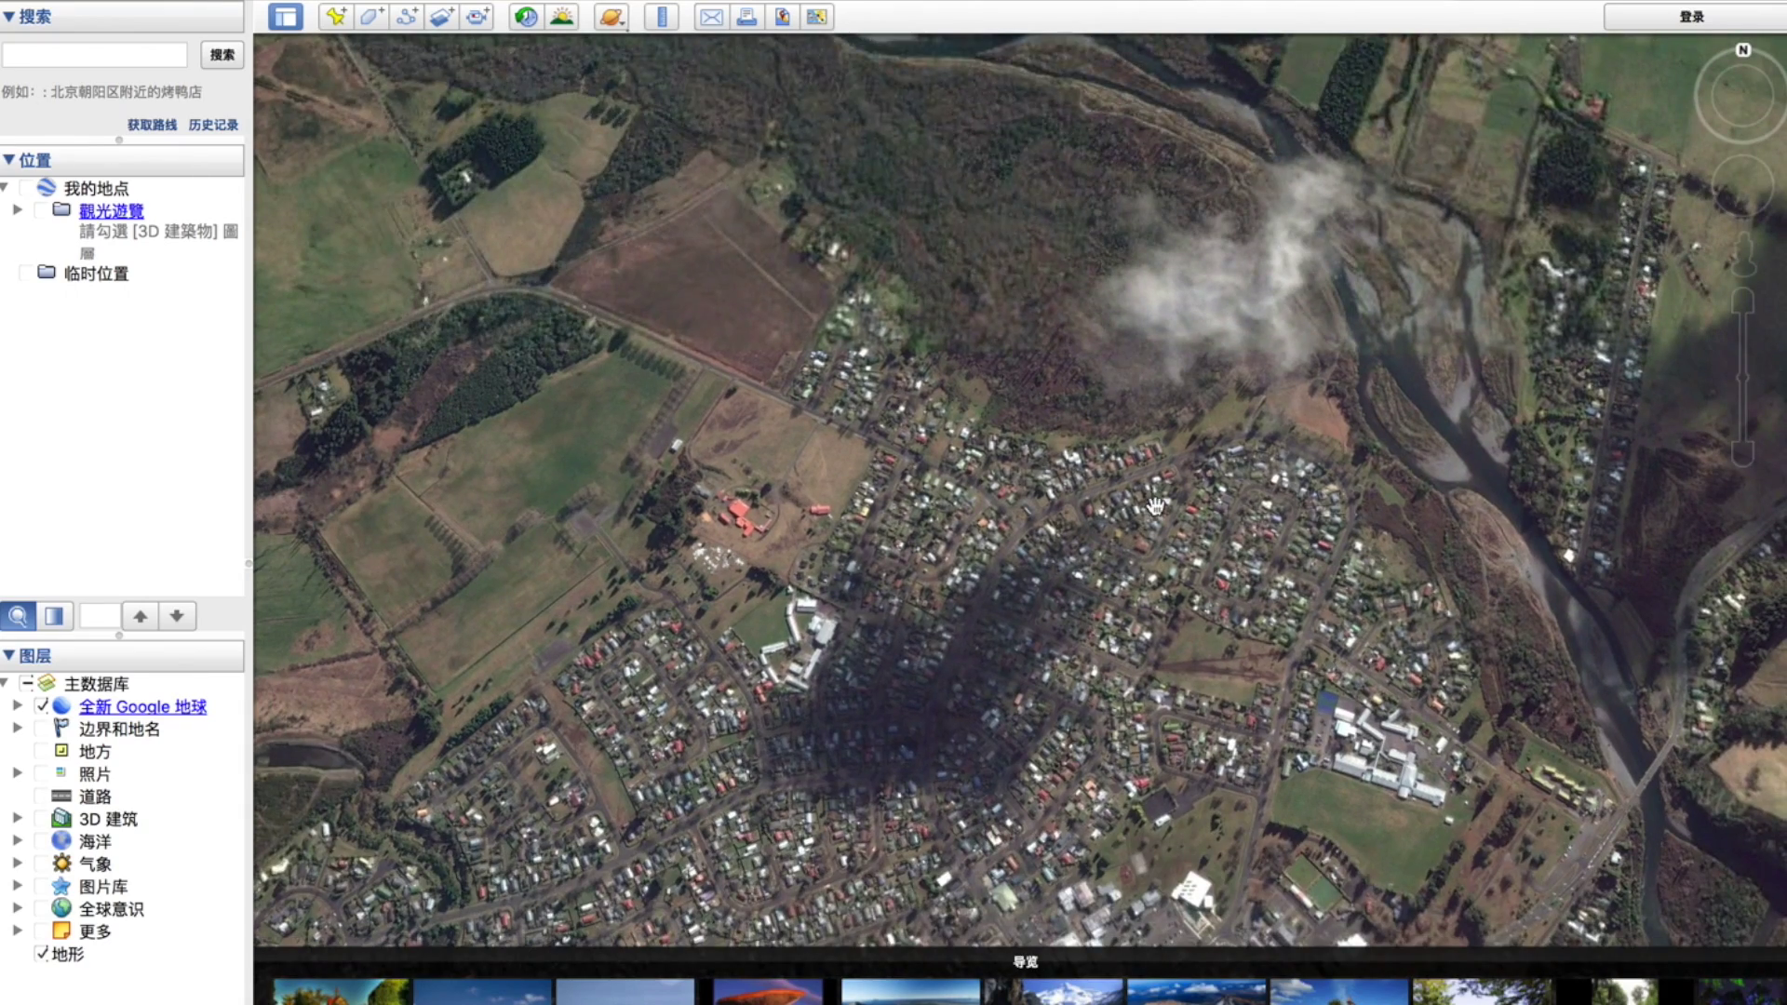
pyautogui.moveTo(1155, 506); pyautogui.dragTo(1188, 335)
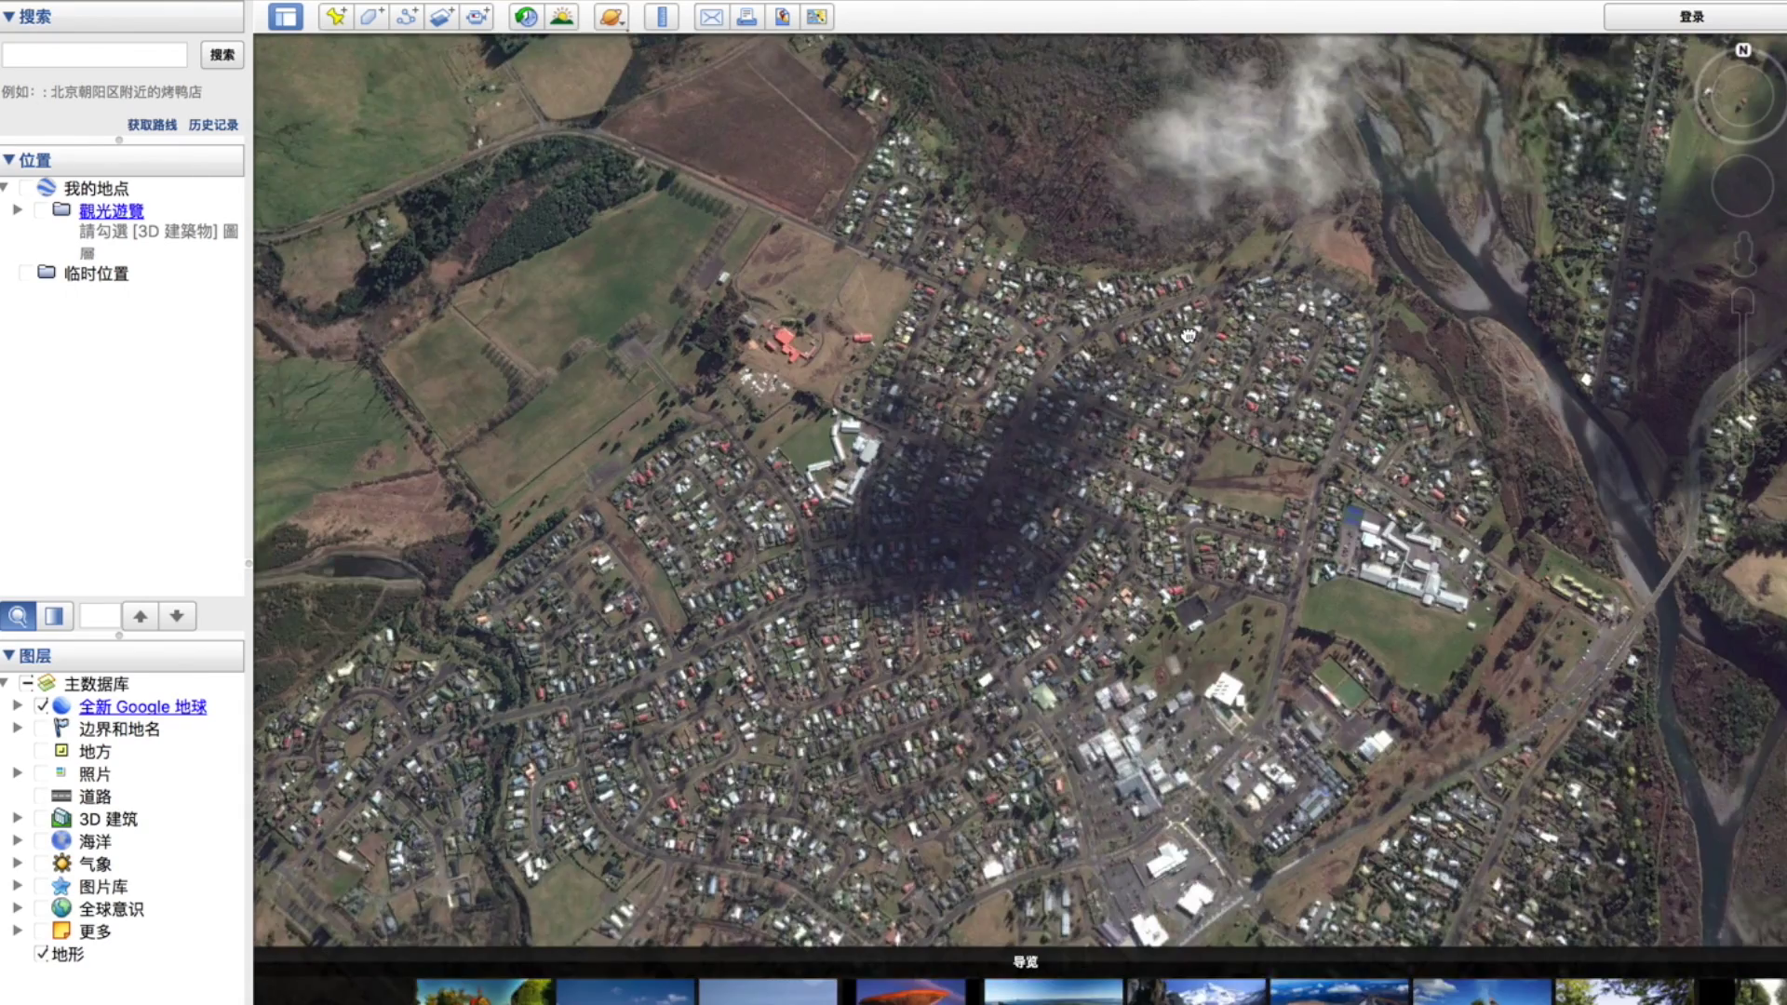
pyautogui.moveTo(1744, 136); pyautogui.dragTo(1746, 128)
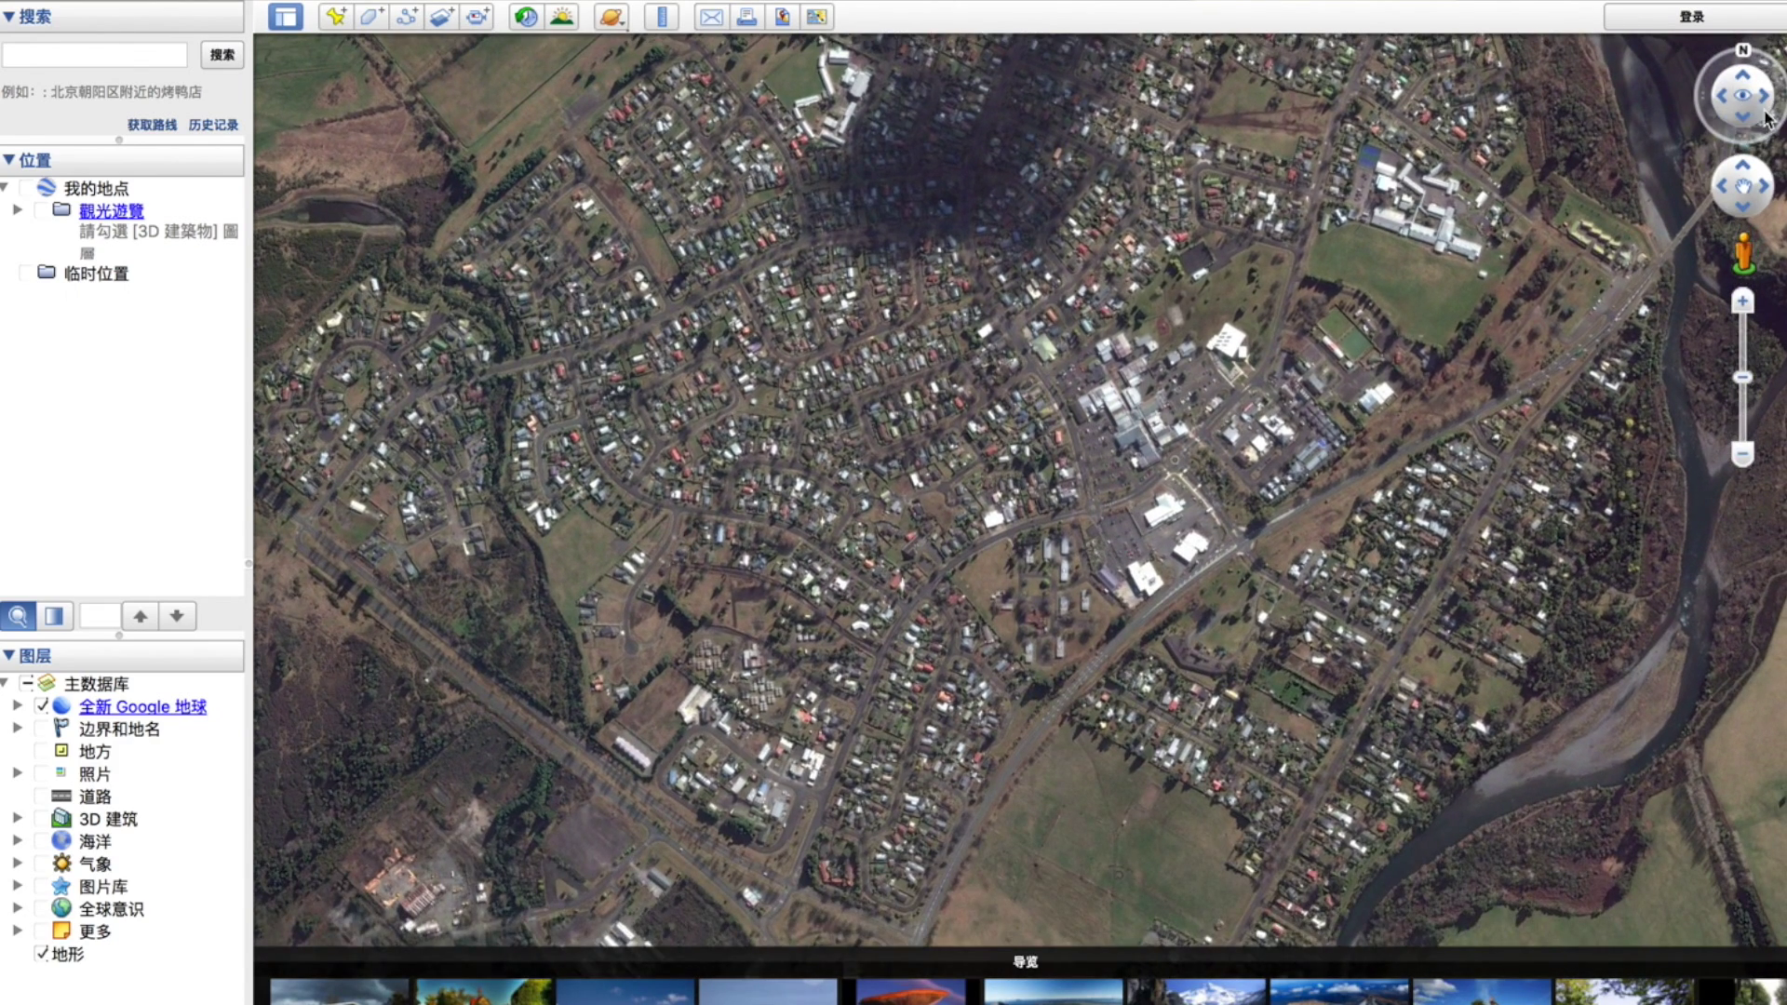
pyautogui.moveTo(1055, 259); pyautogui.dragTo(1143, 513)
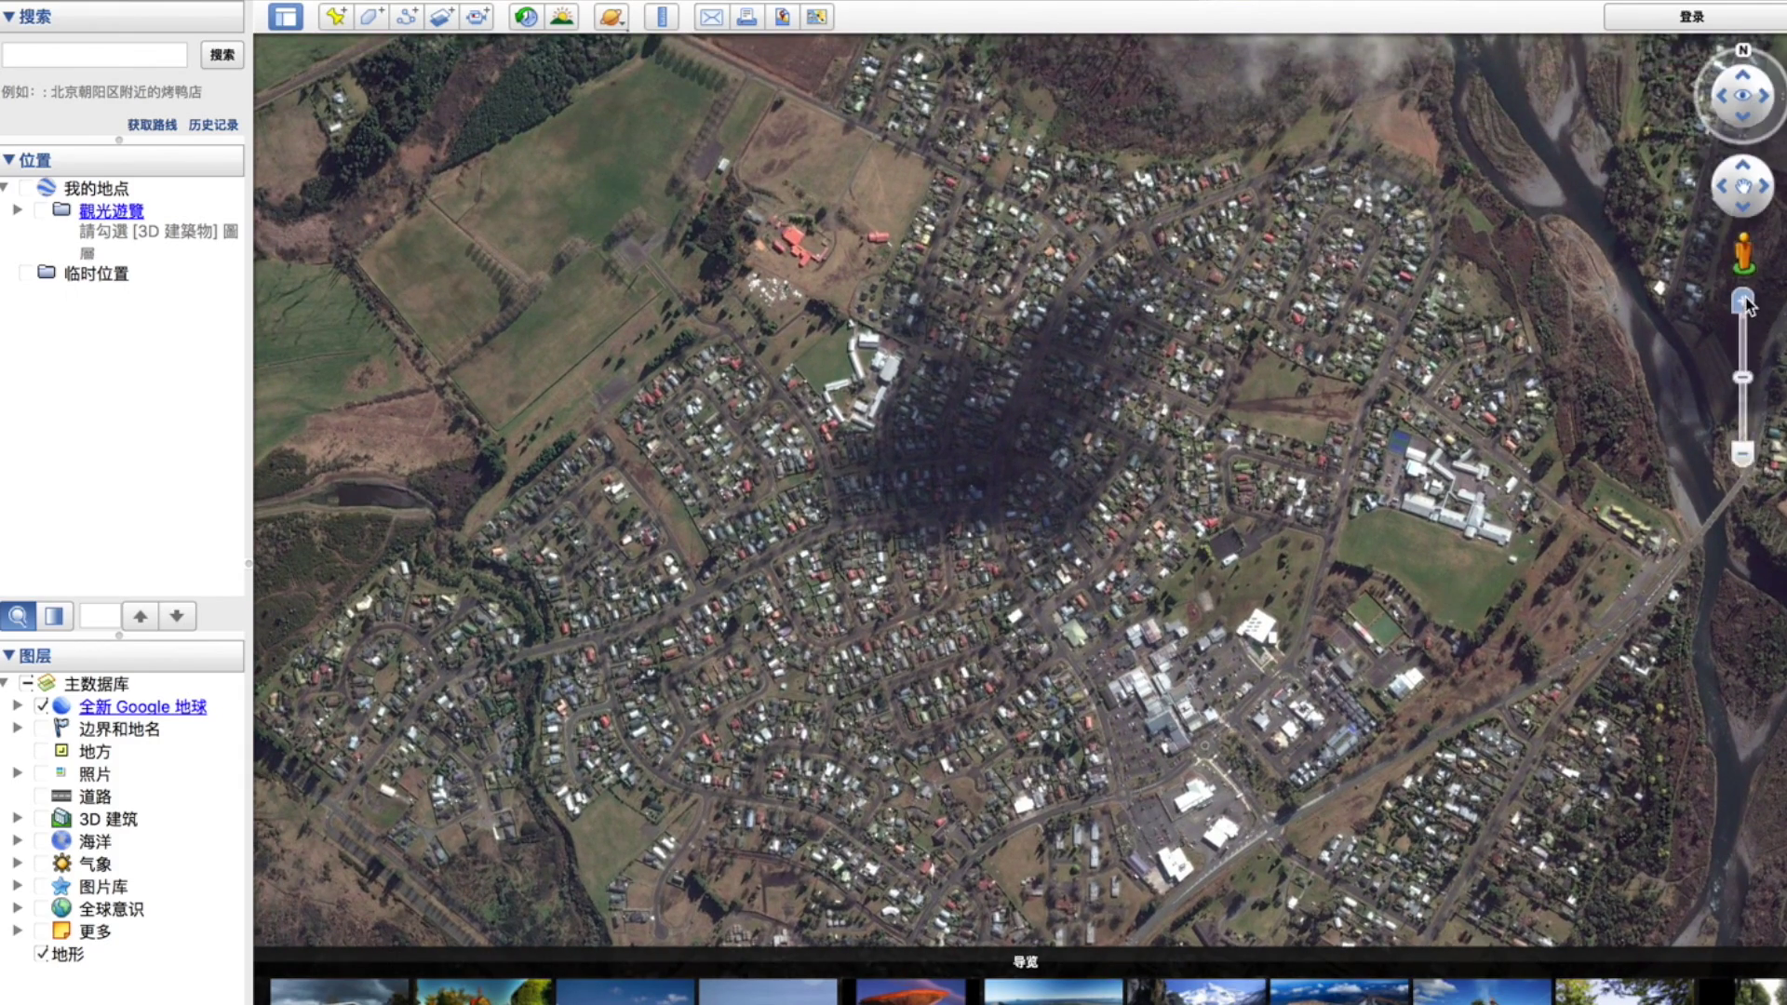
pyautogui.scroll(3, 1023, 575)
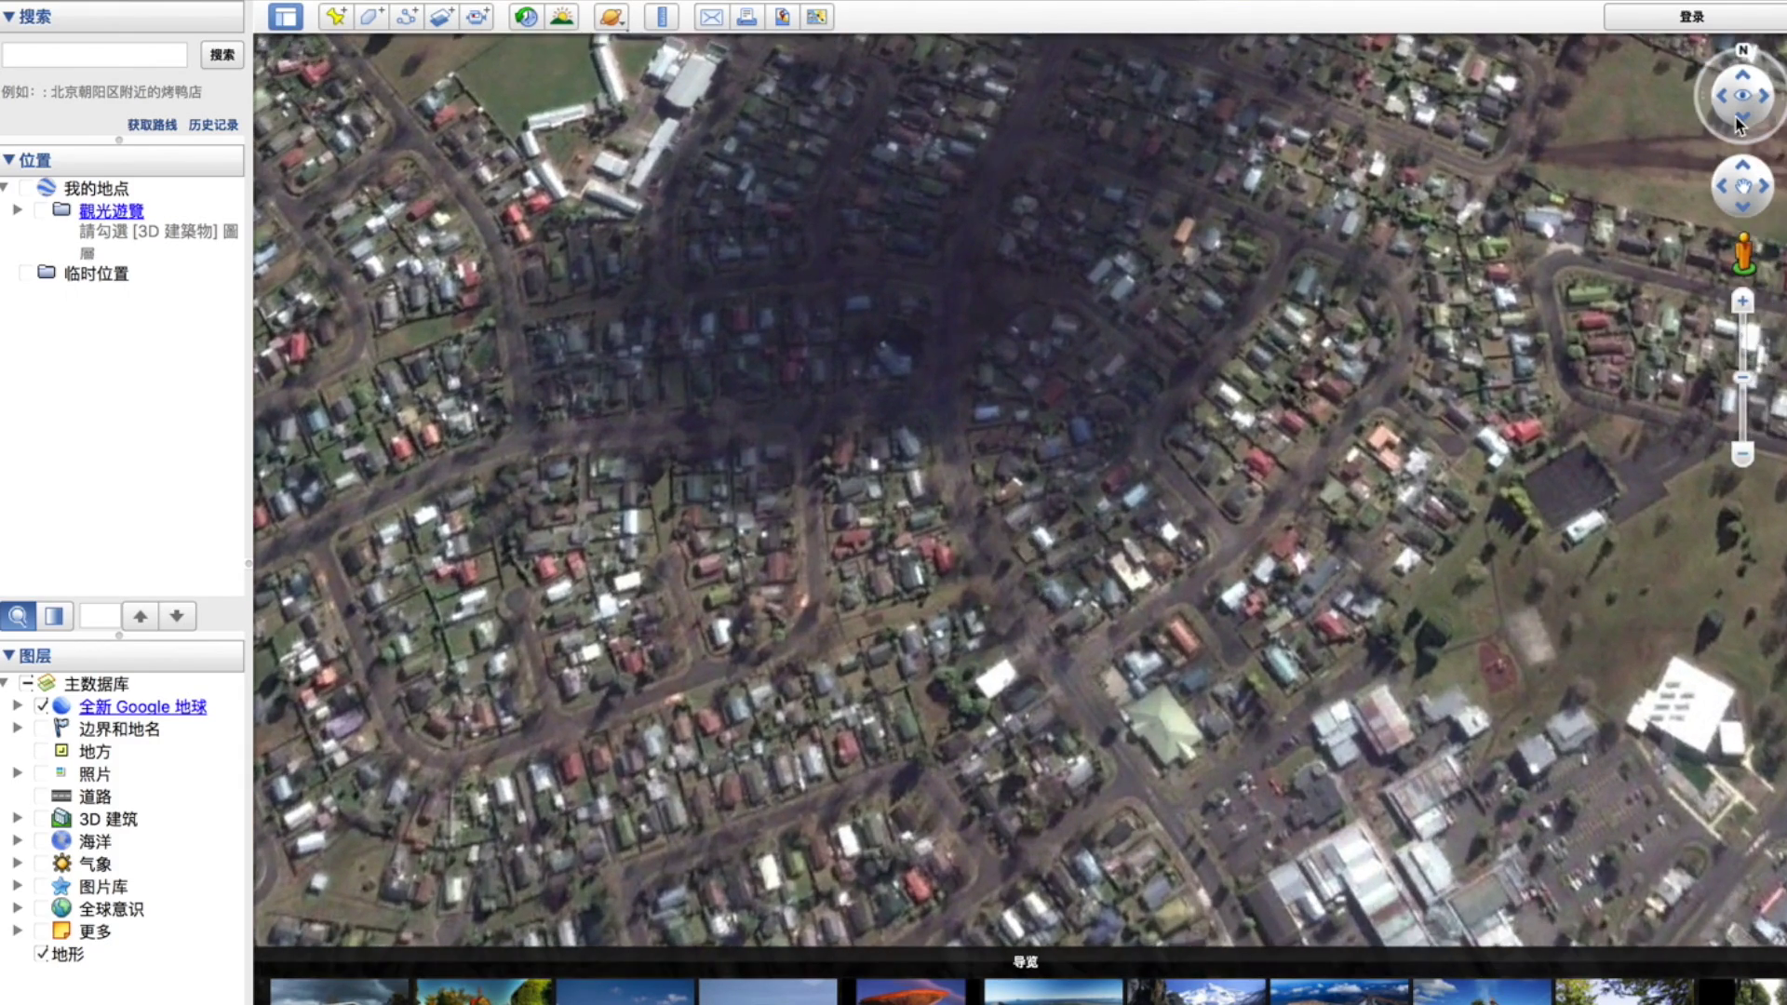
pyautogui.click(1737, 124)
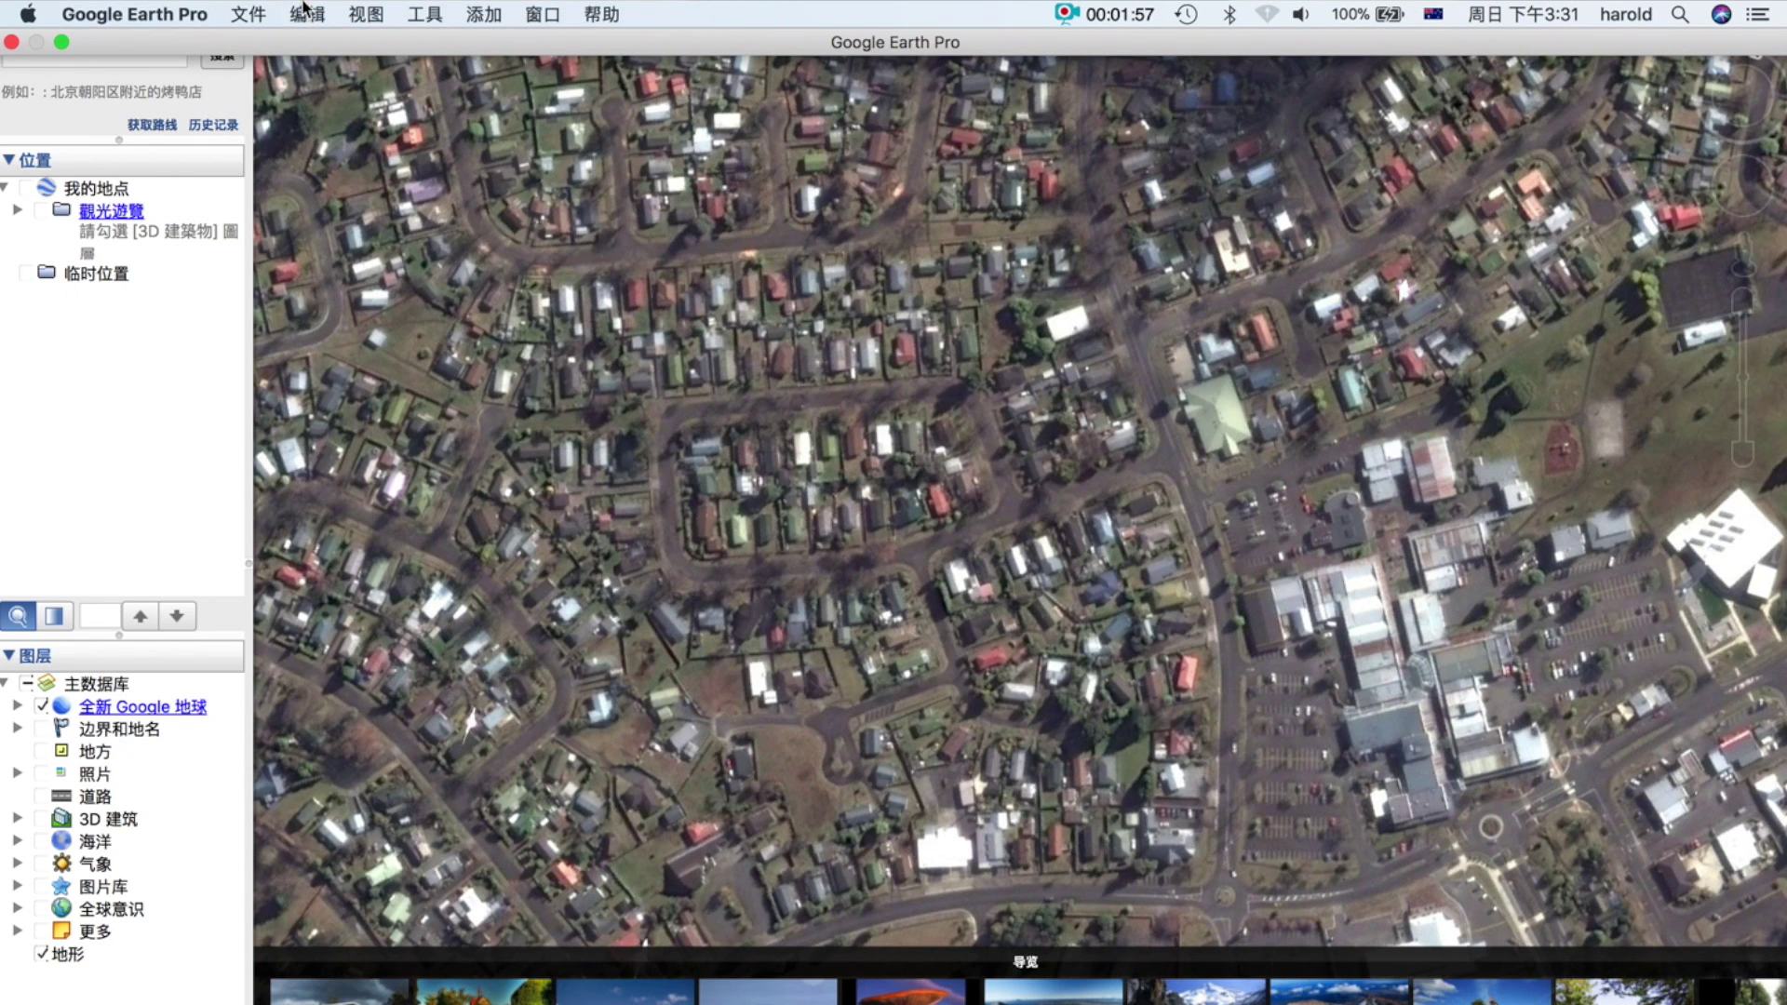
# - Enter Save Image mode with Maximum (4800x3297) resolution, then cancel the save dialog
pyautogui.click(263, 12)
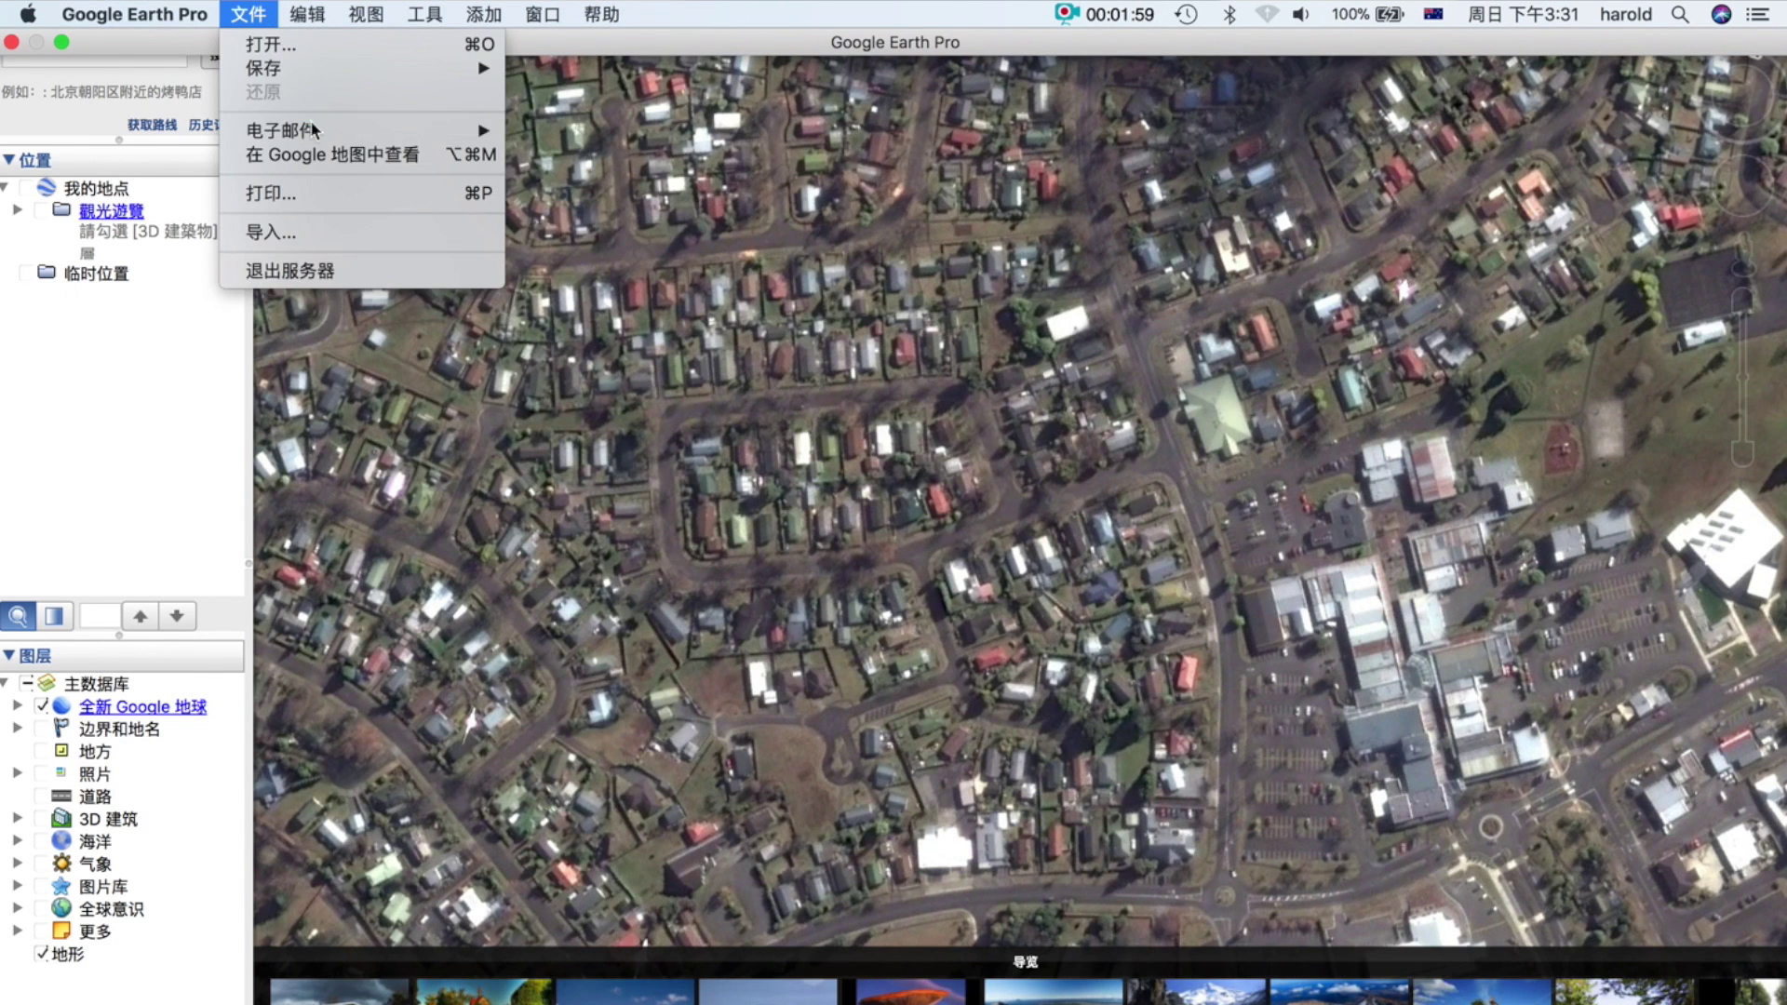
pyautogui.moveTo(360, 79)
pyautogui.click(661, 155)
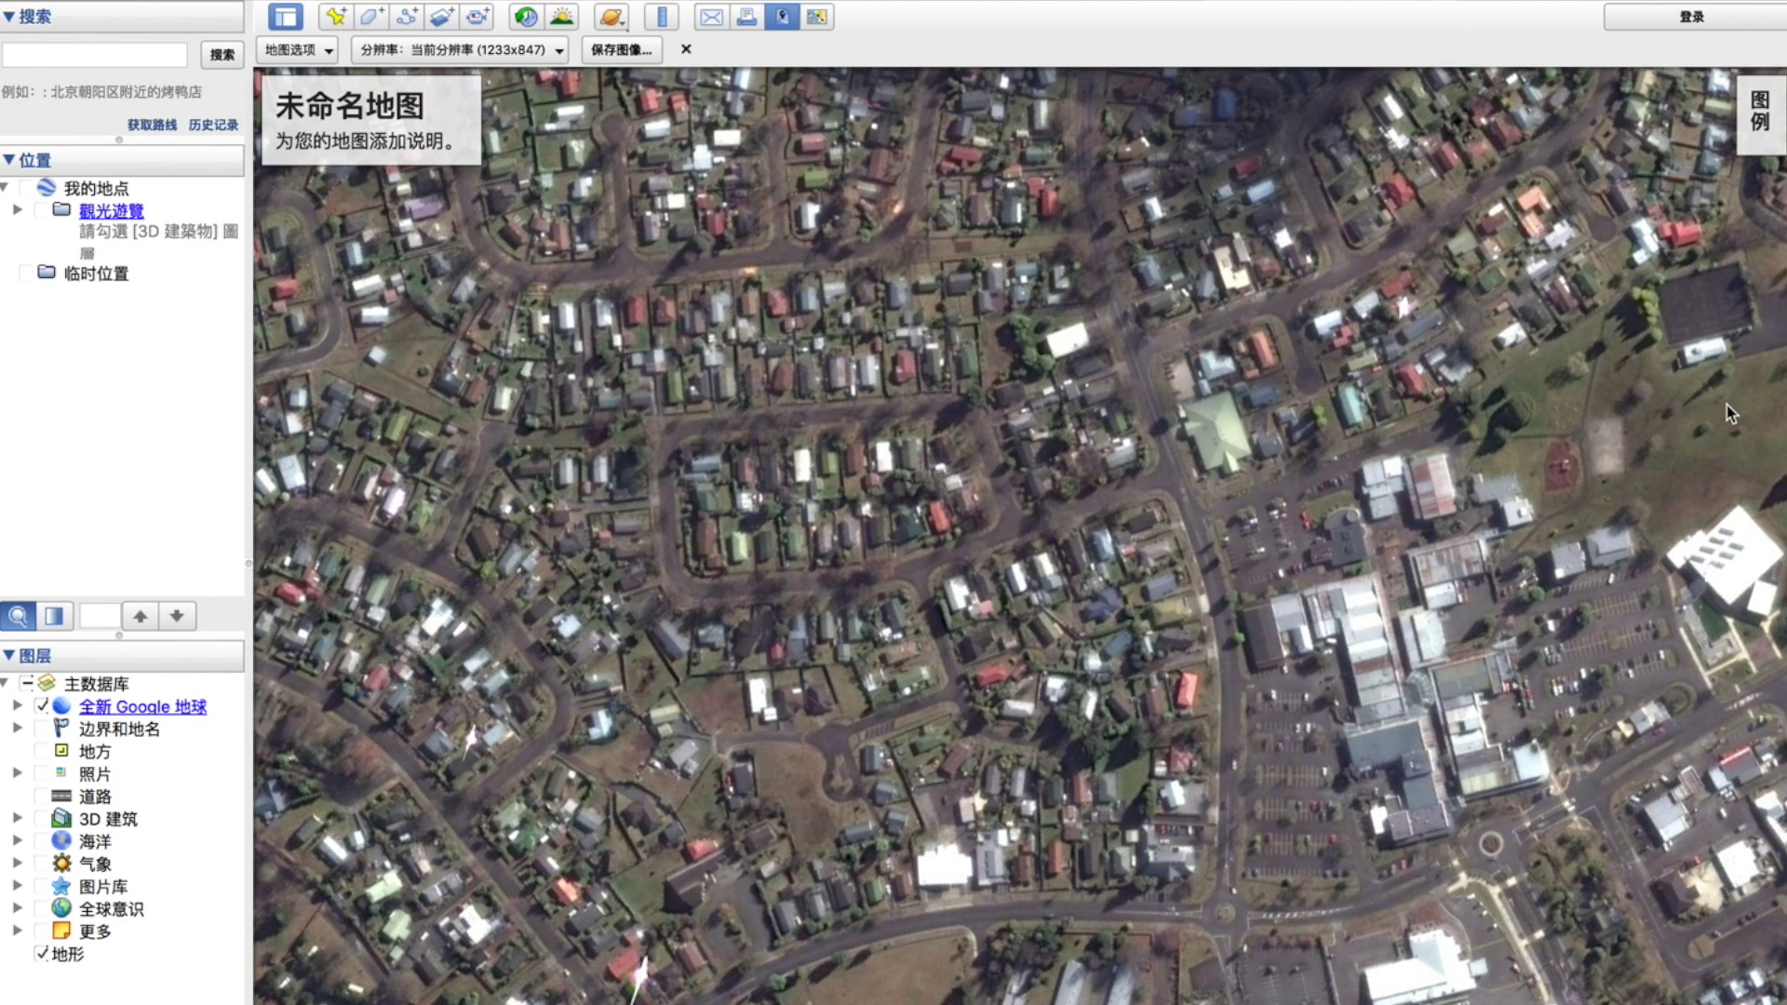
pyautogui.click(555, 58)
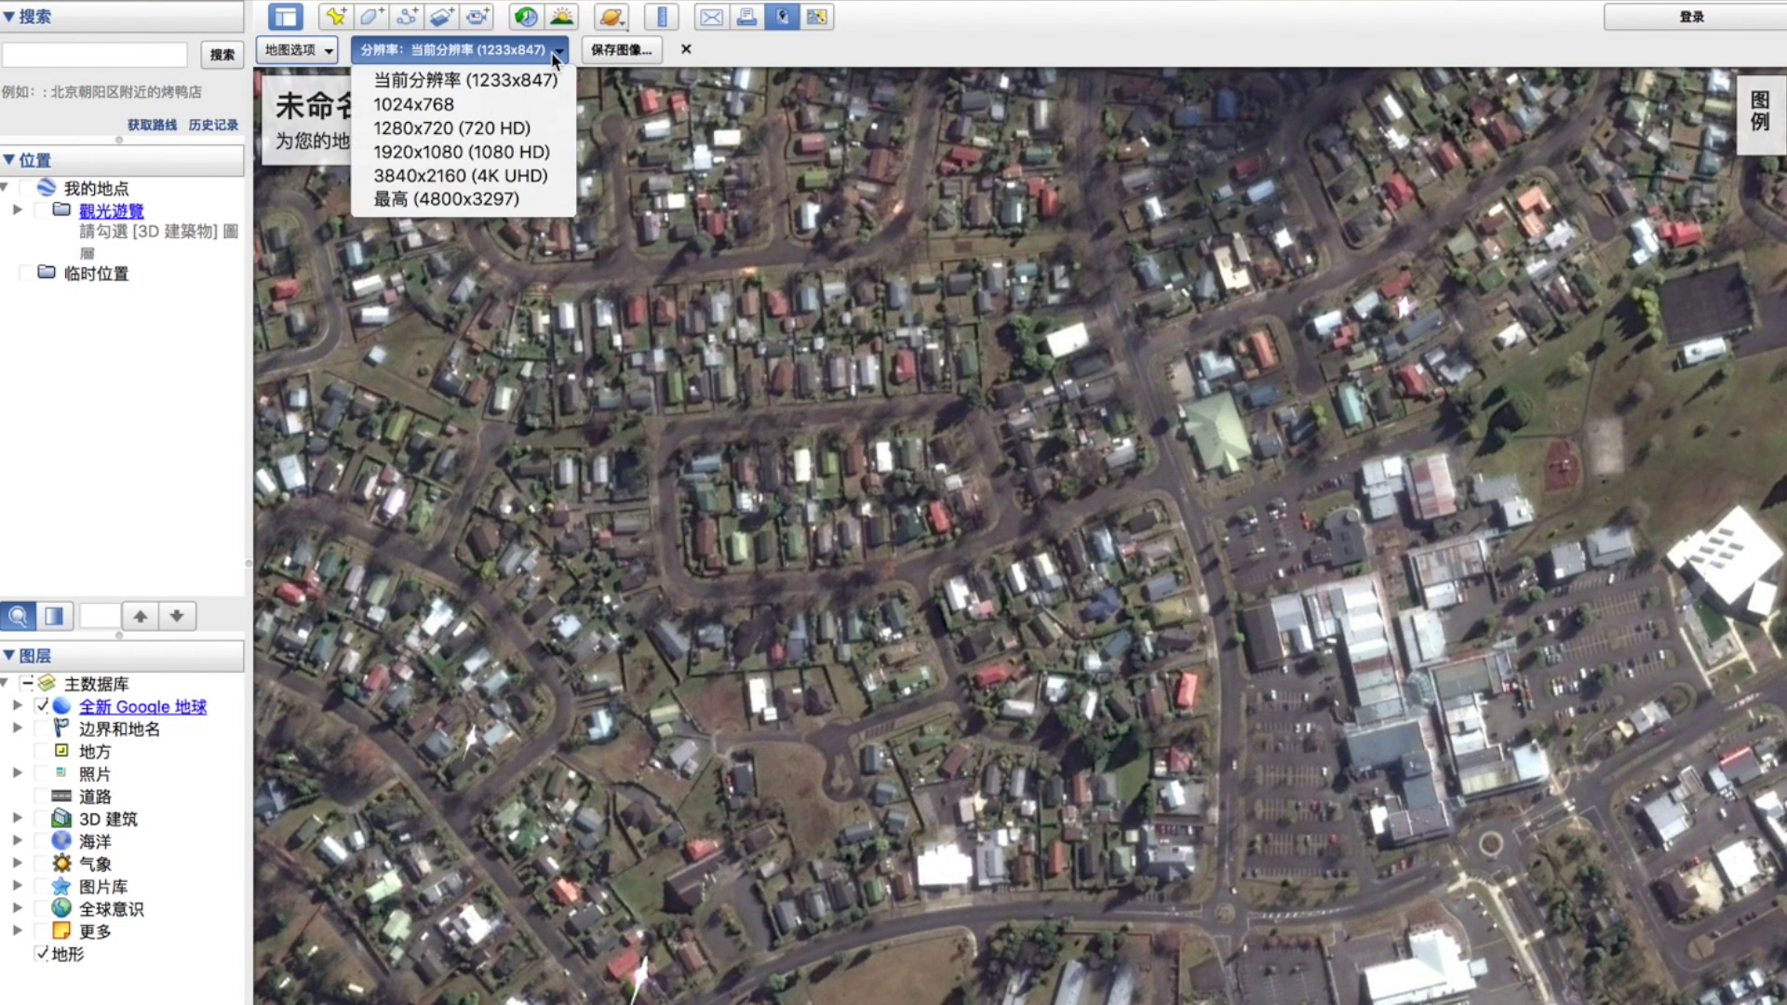
pyautogui.click(521, 199)
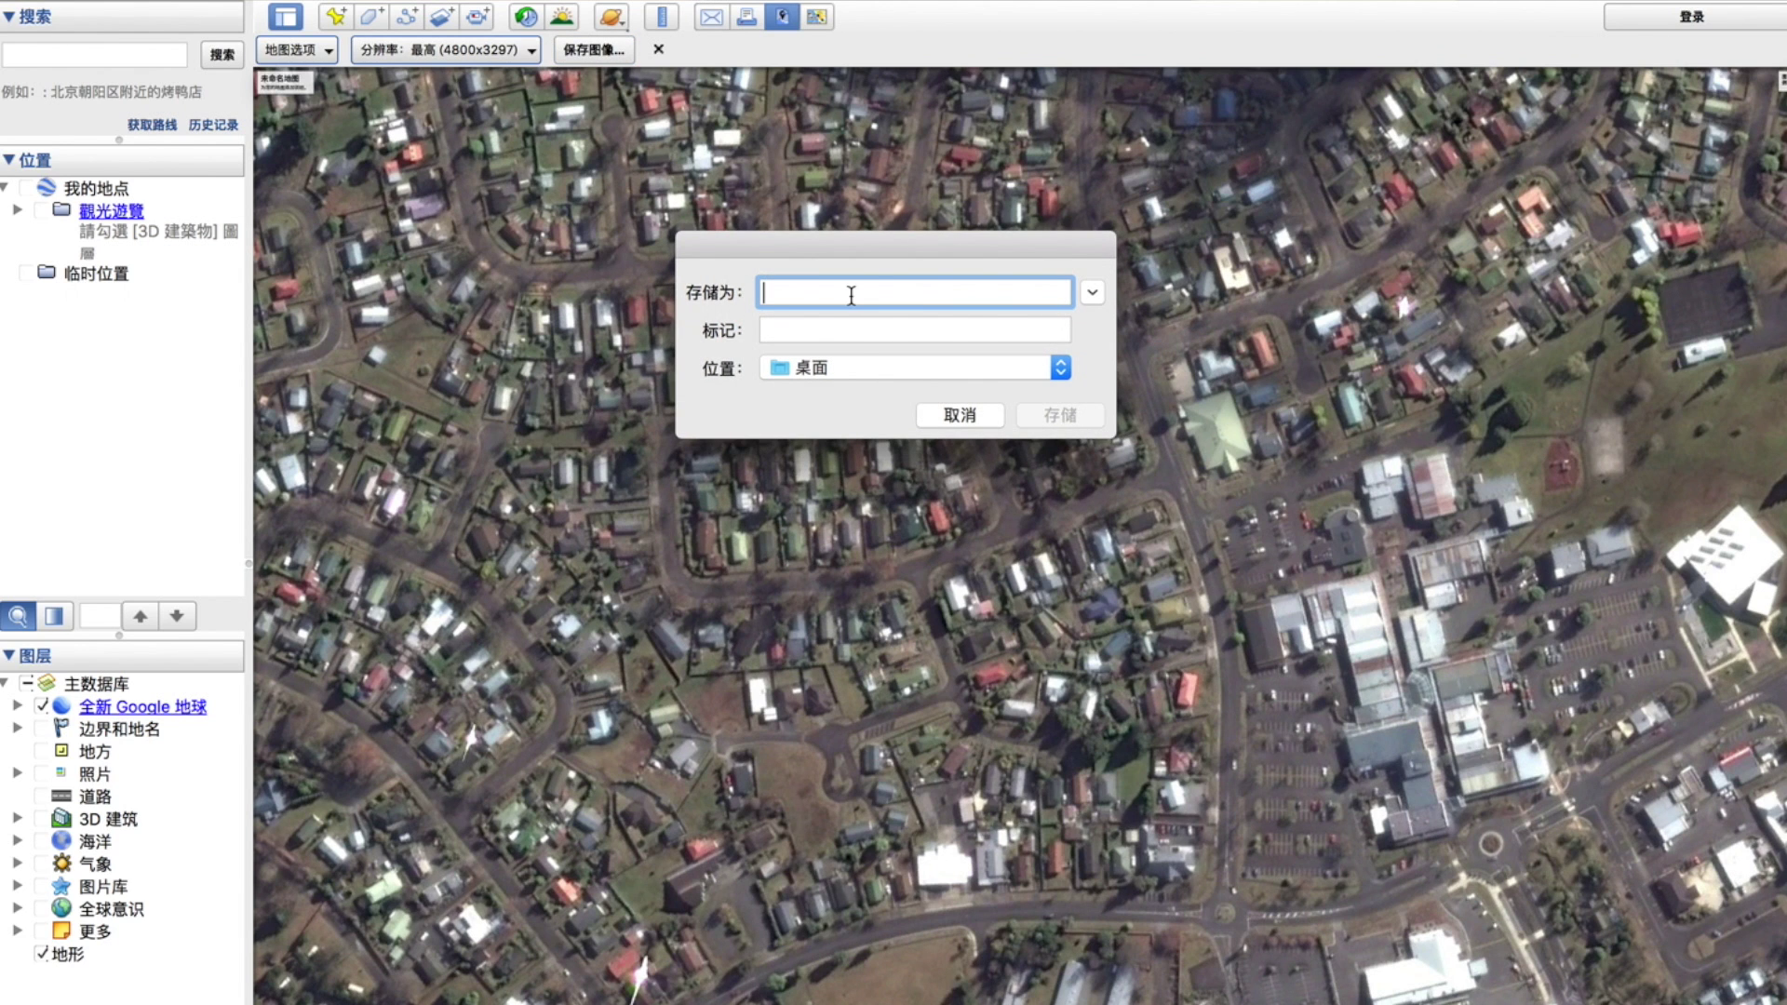
pyautogui.write('1')
pyautogui.click(1059, 416)
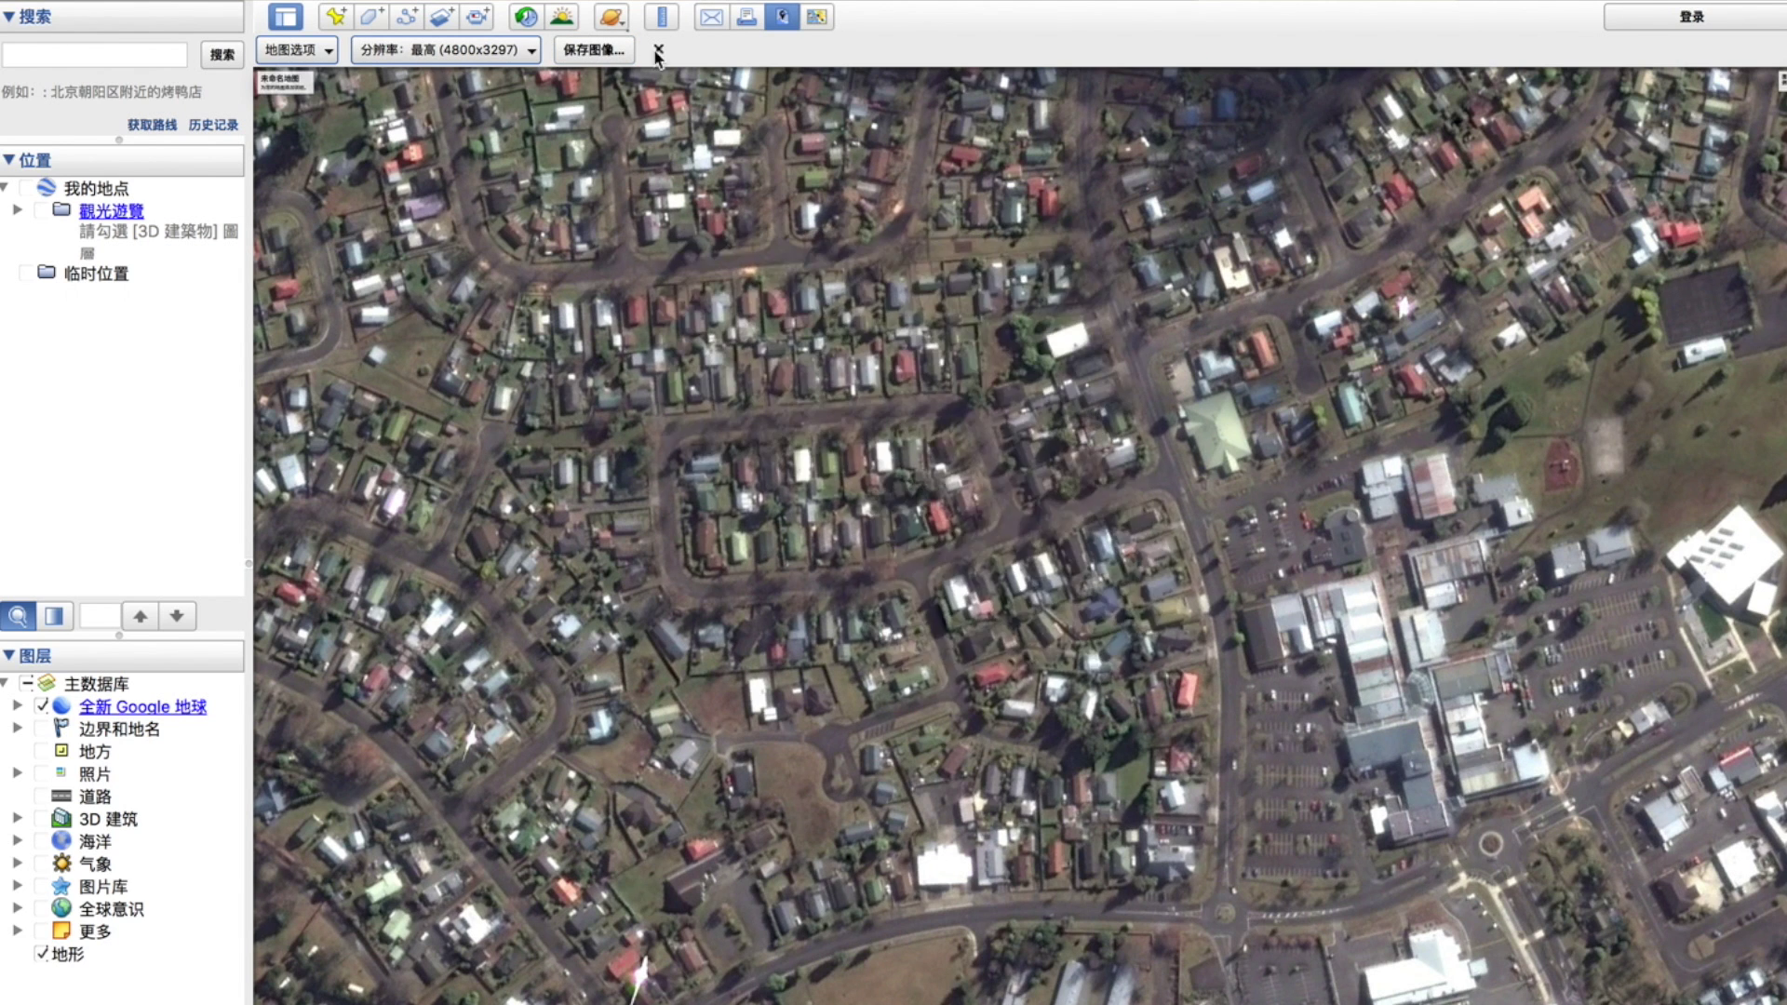
# - Zoom out and pan the map to frame the lake shore and forest
pyautogui.click(1746, 455)
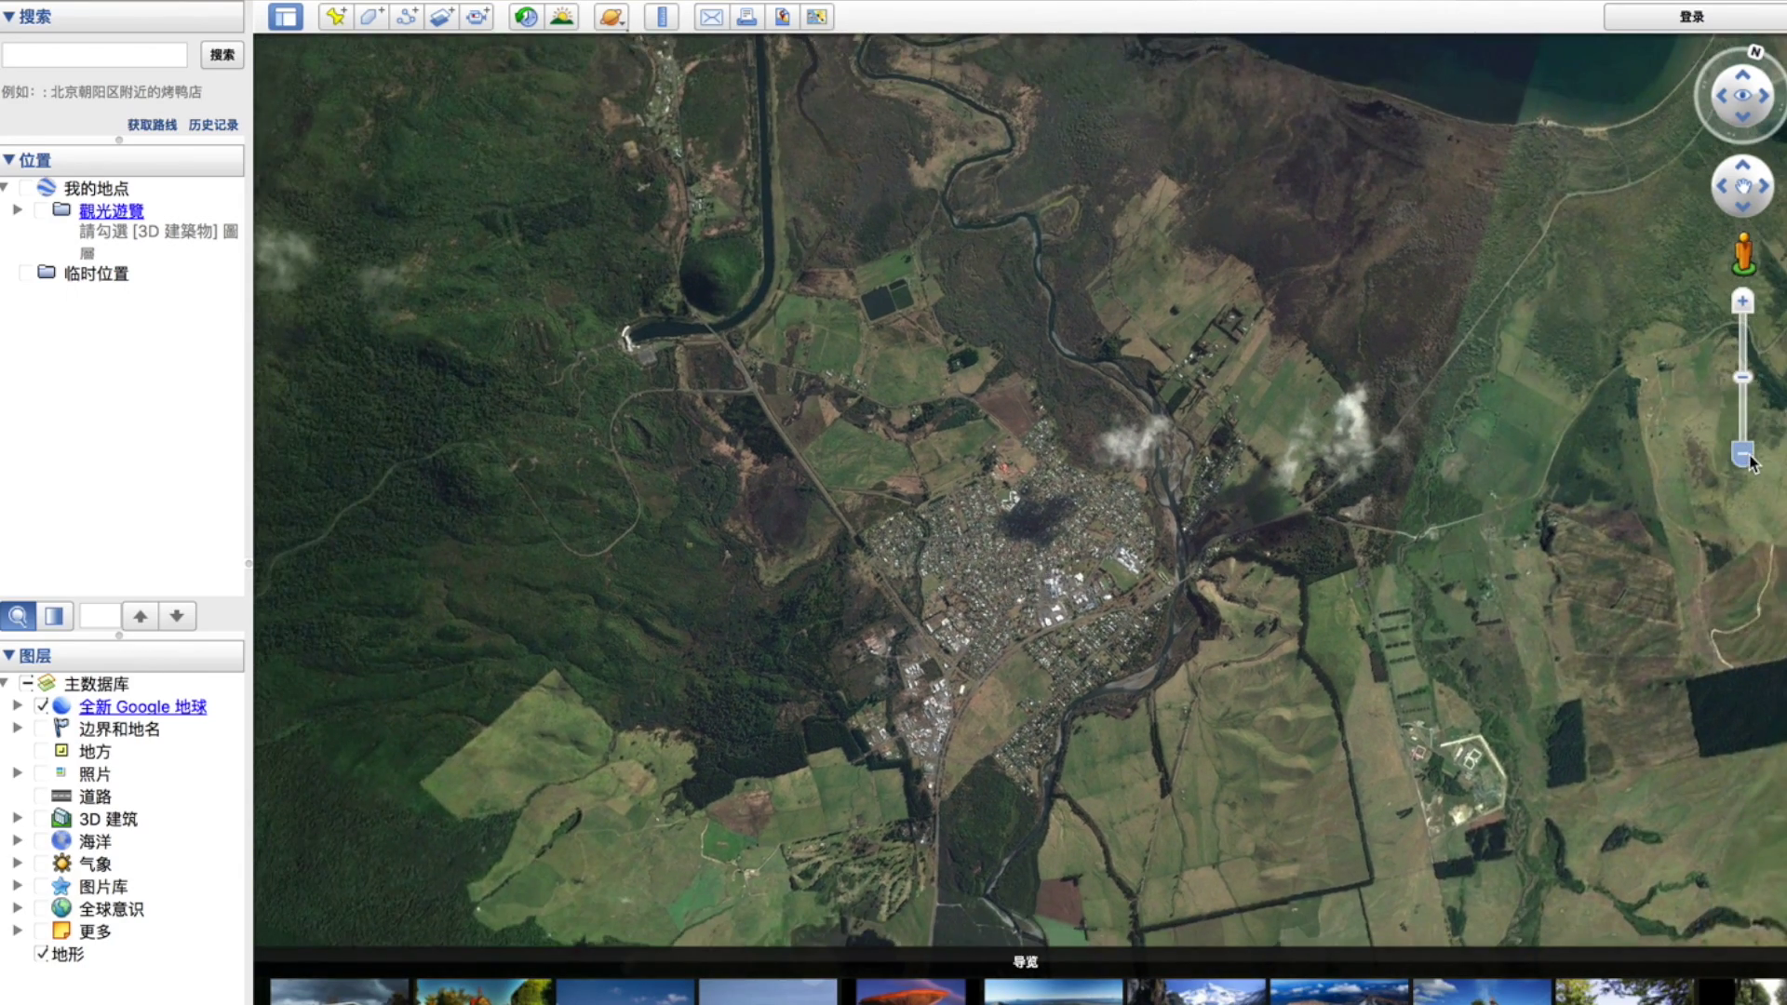
pyautogui.click(1747, 456)
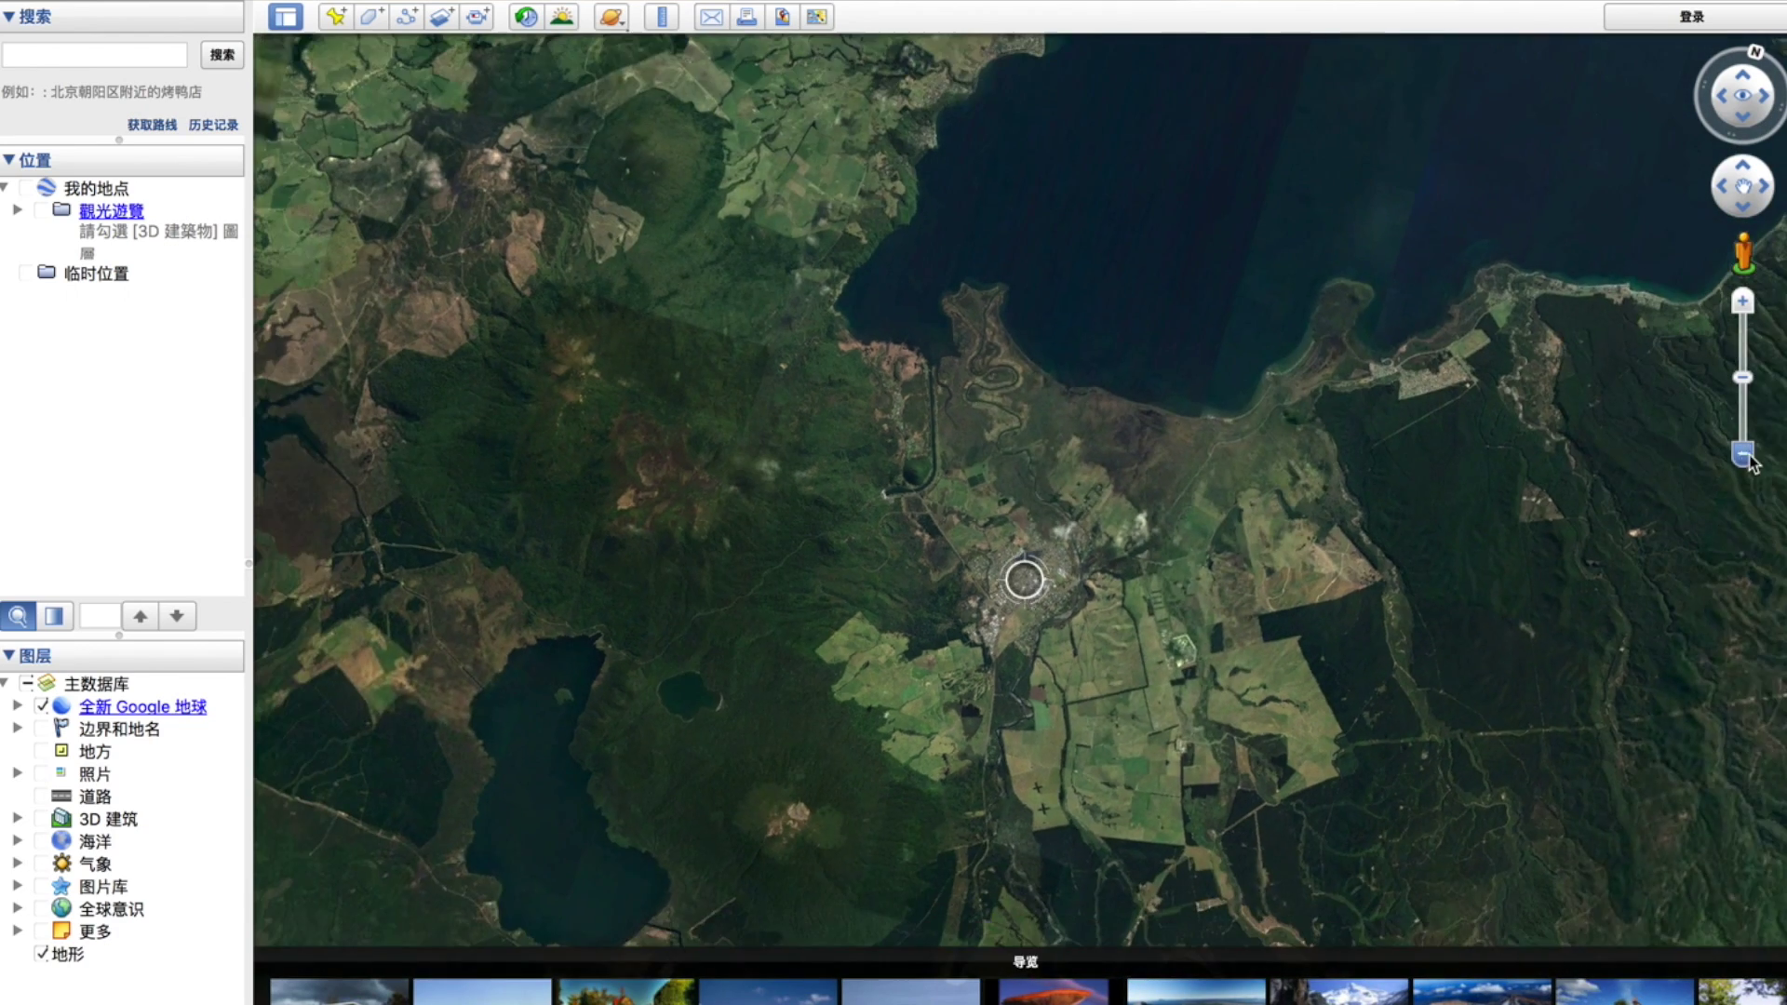
pyautogui.click(1749, 458)
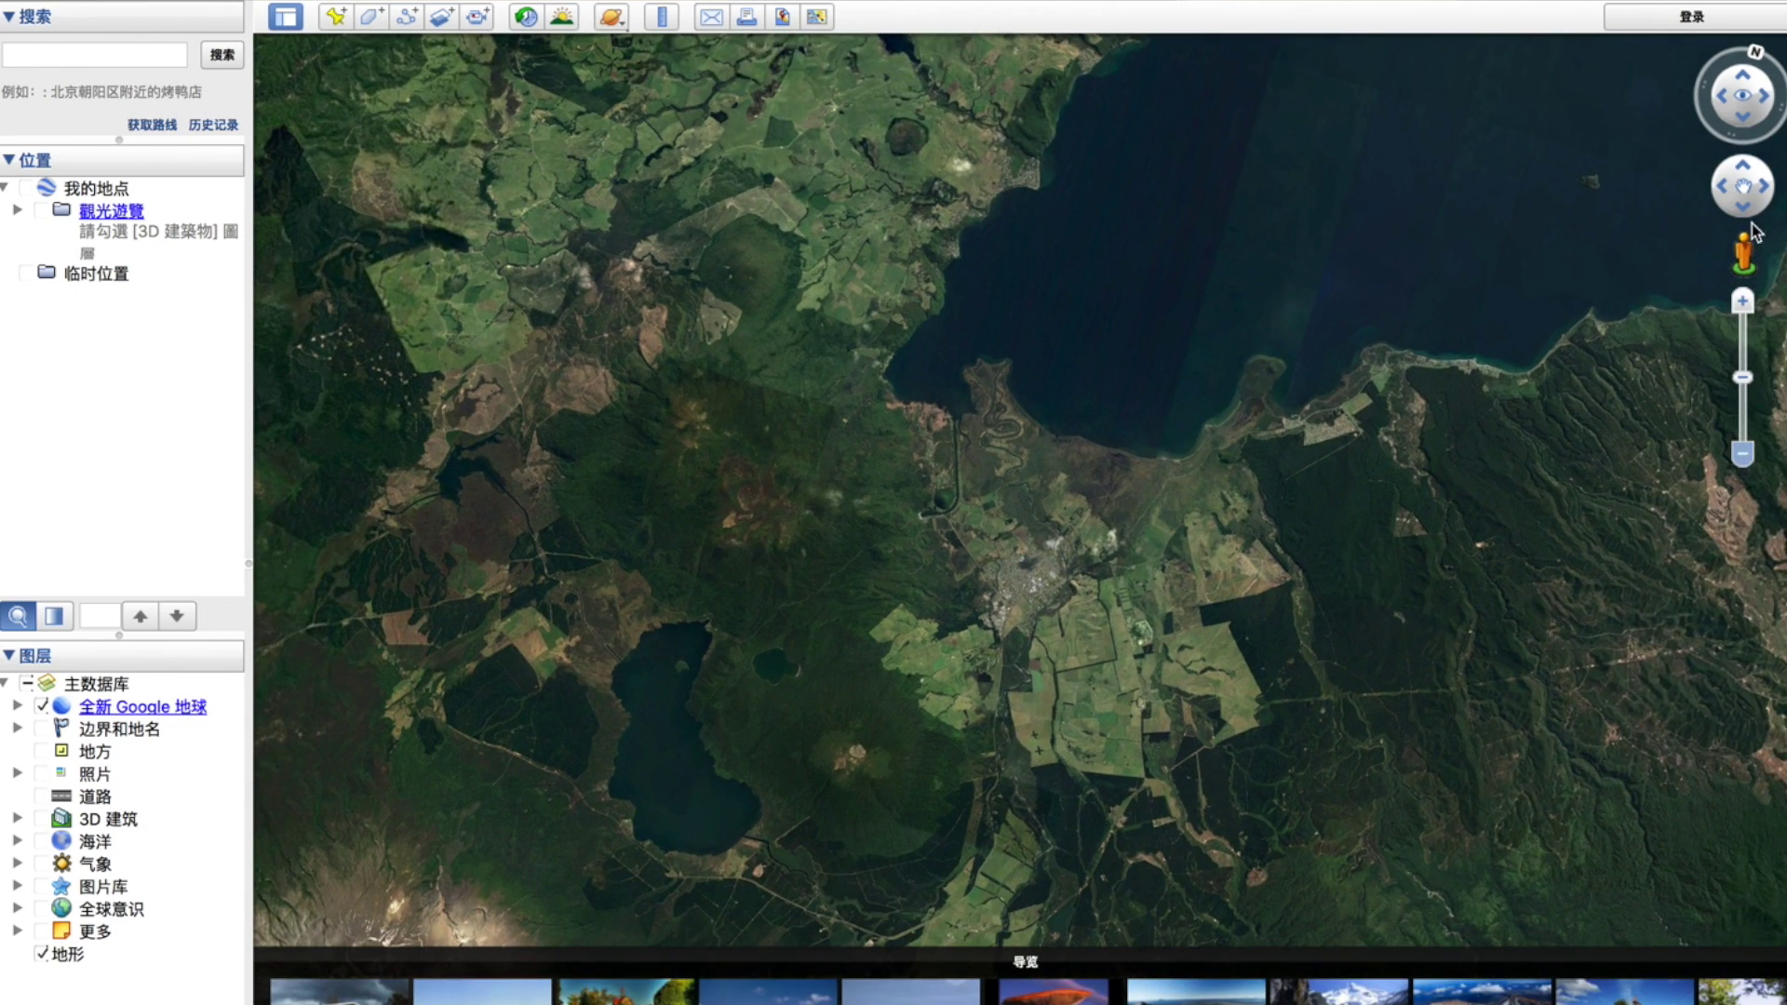
pyautogui.moveTo(1469, 209); pyautogui.dragTo(1331, 303)
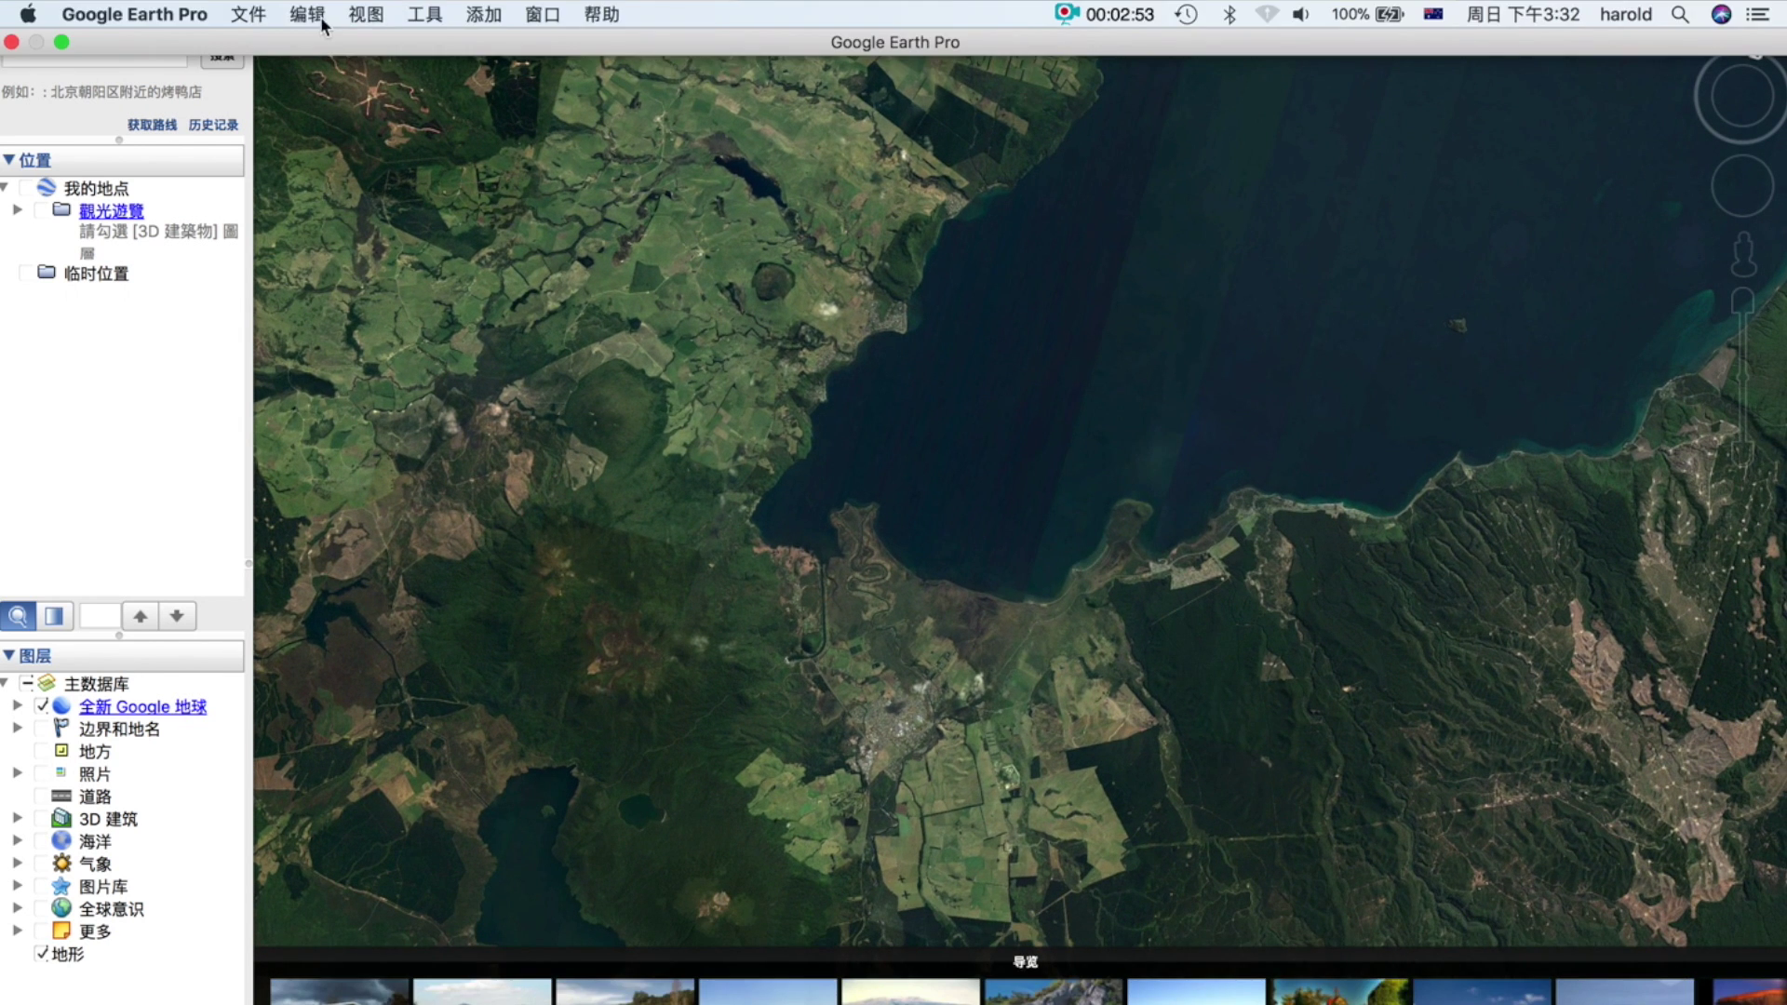
# - Save the current lake view as an image named 2
pyautogui.click(249, 14)
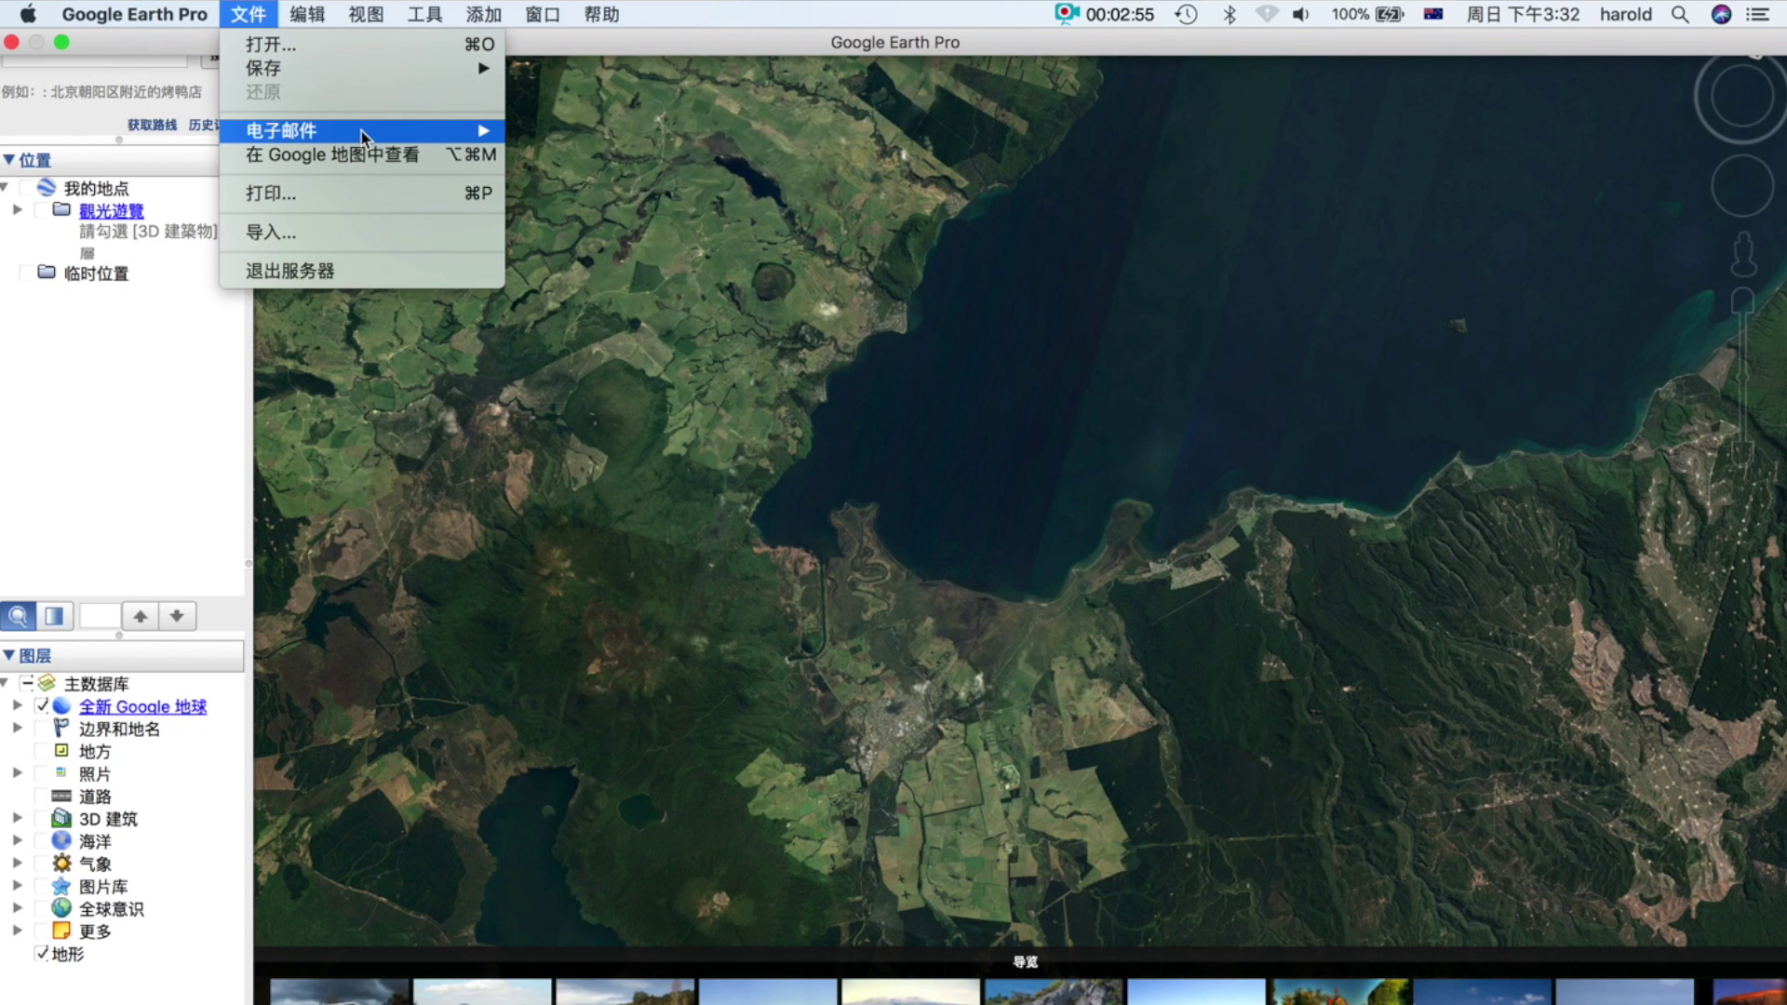
pyautogui.moveTo(331, 72)
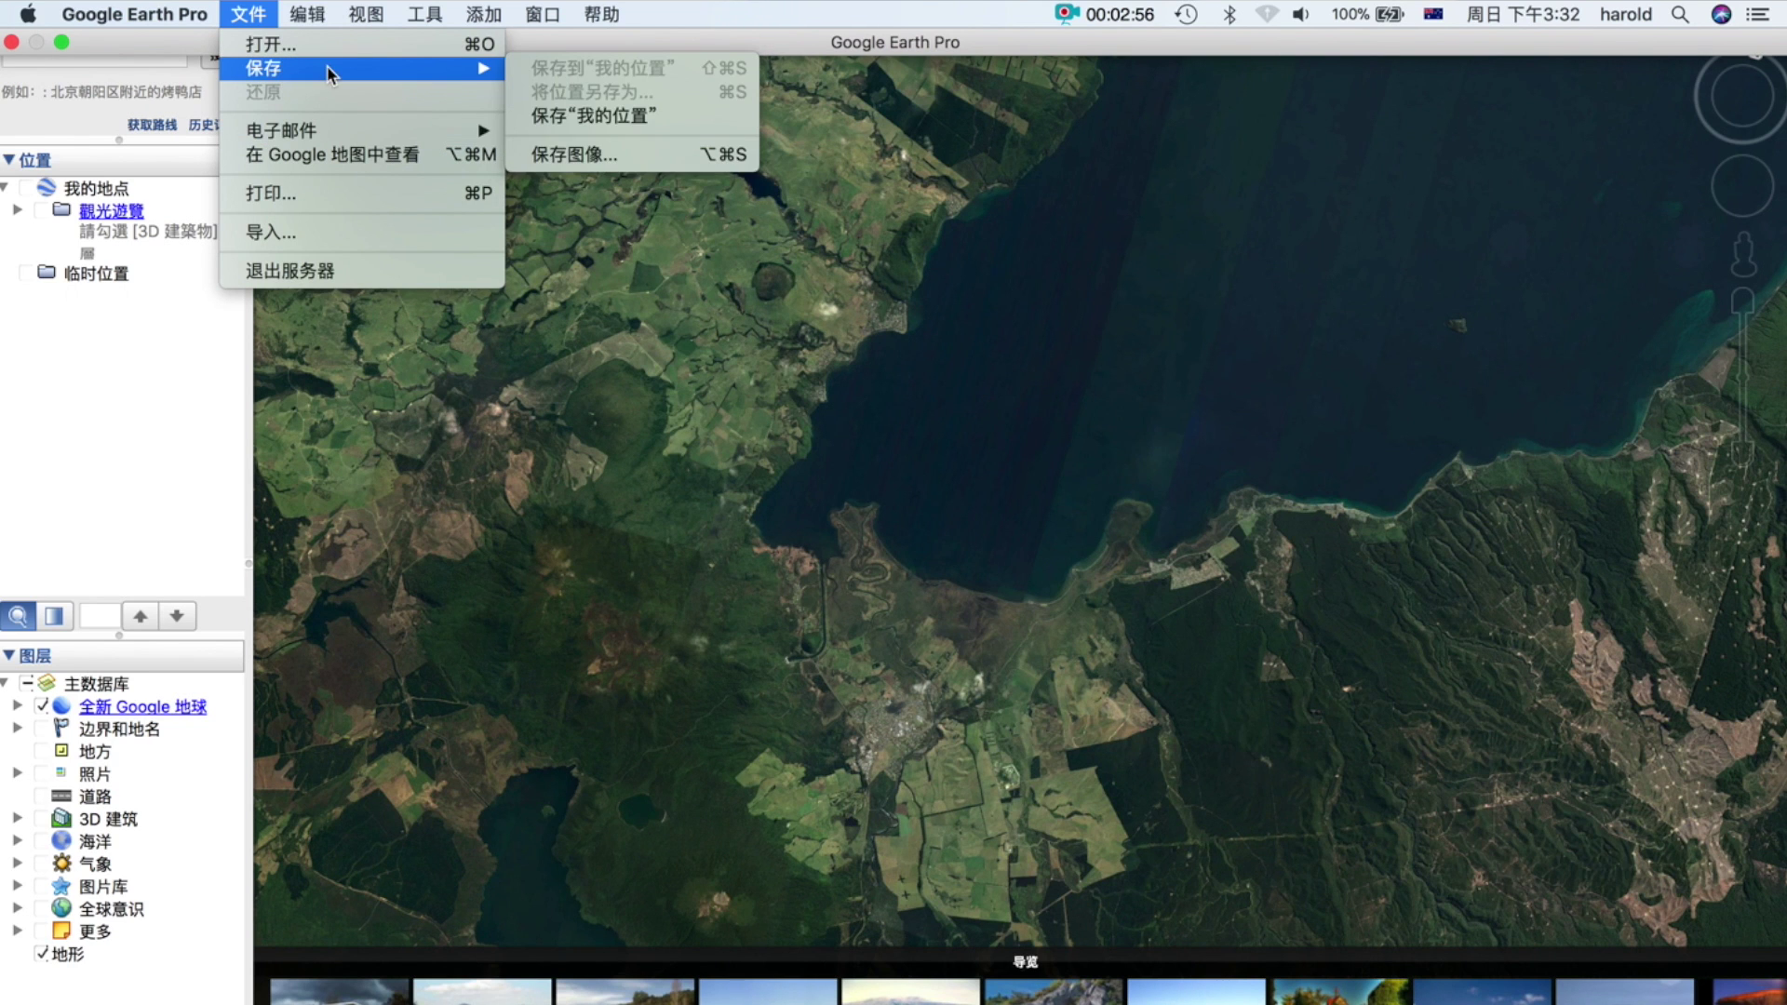
pyautogui.click(608, 156)
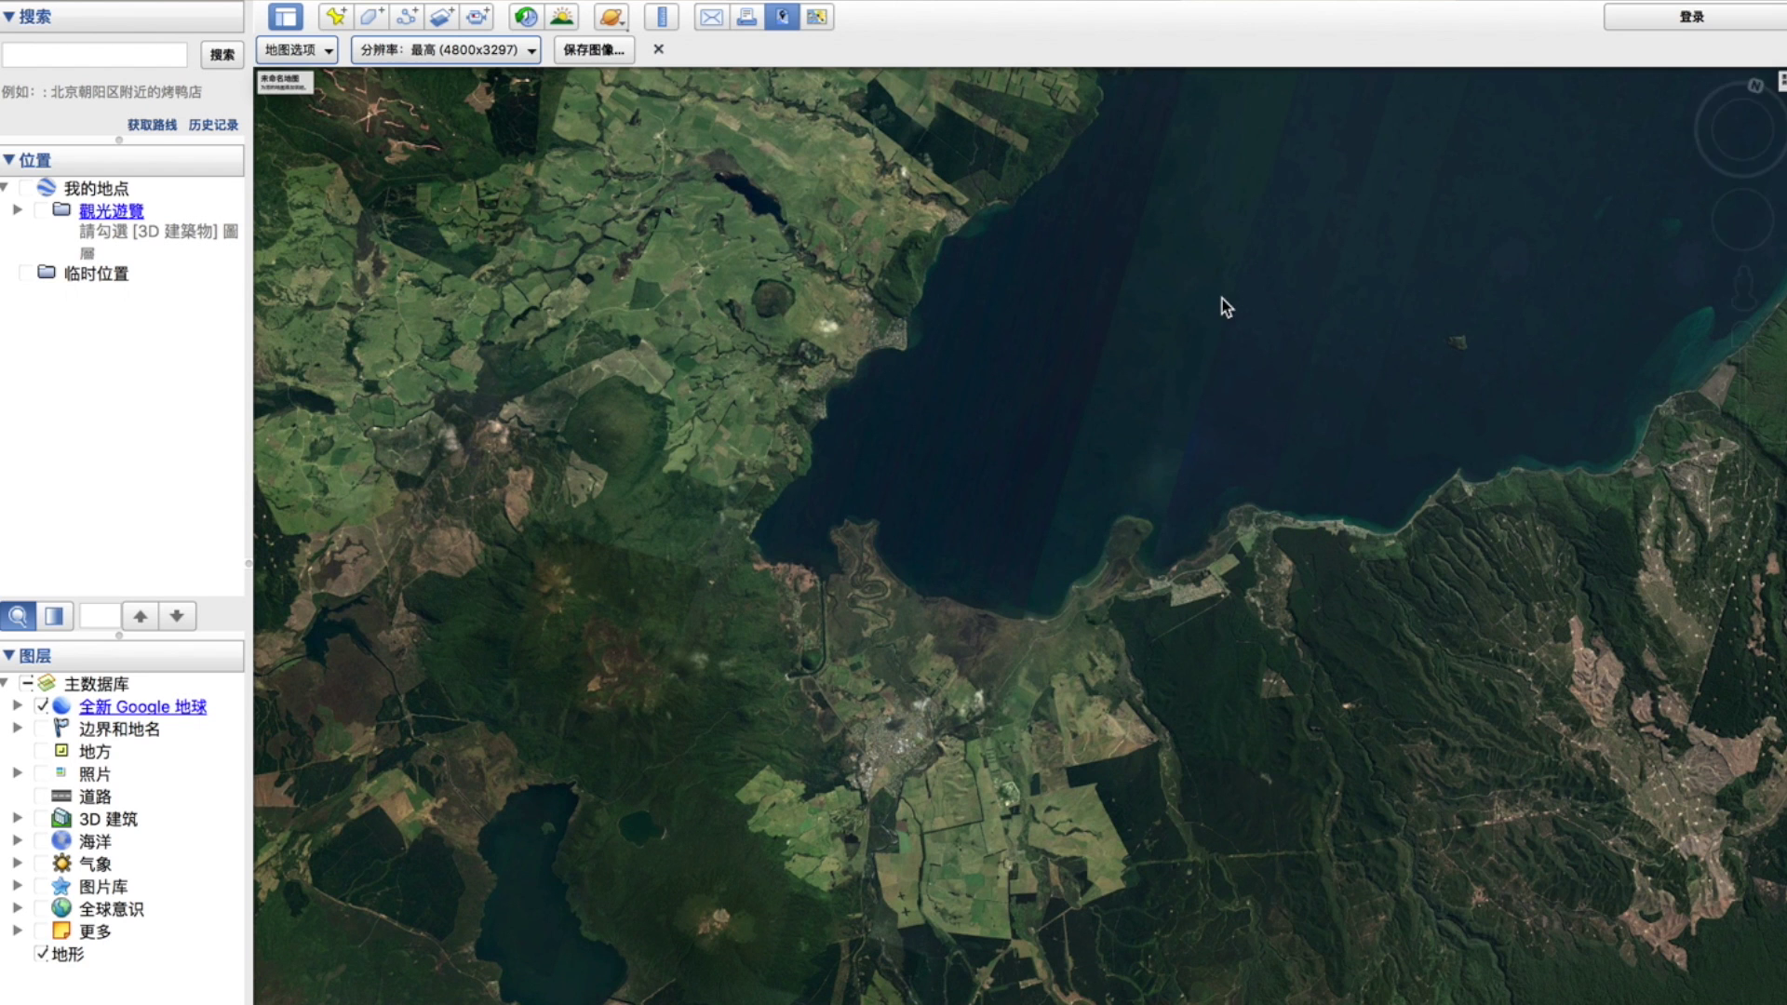
pyautogui.click(593, 51)
pyautogui.write('2')
pyautogui.press('Return')
# - Pan across the lake to the northeast town and leave image-saving mode
pyautogui.moveTo(1001, 244); pyautogui.dragTo(973, 419)
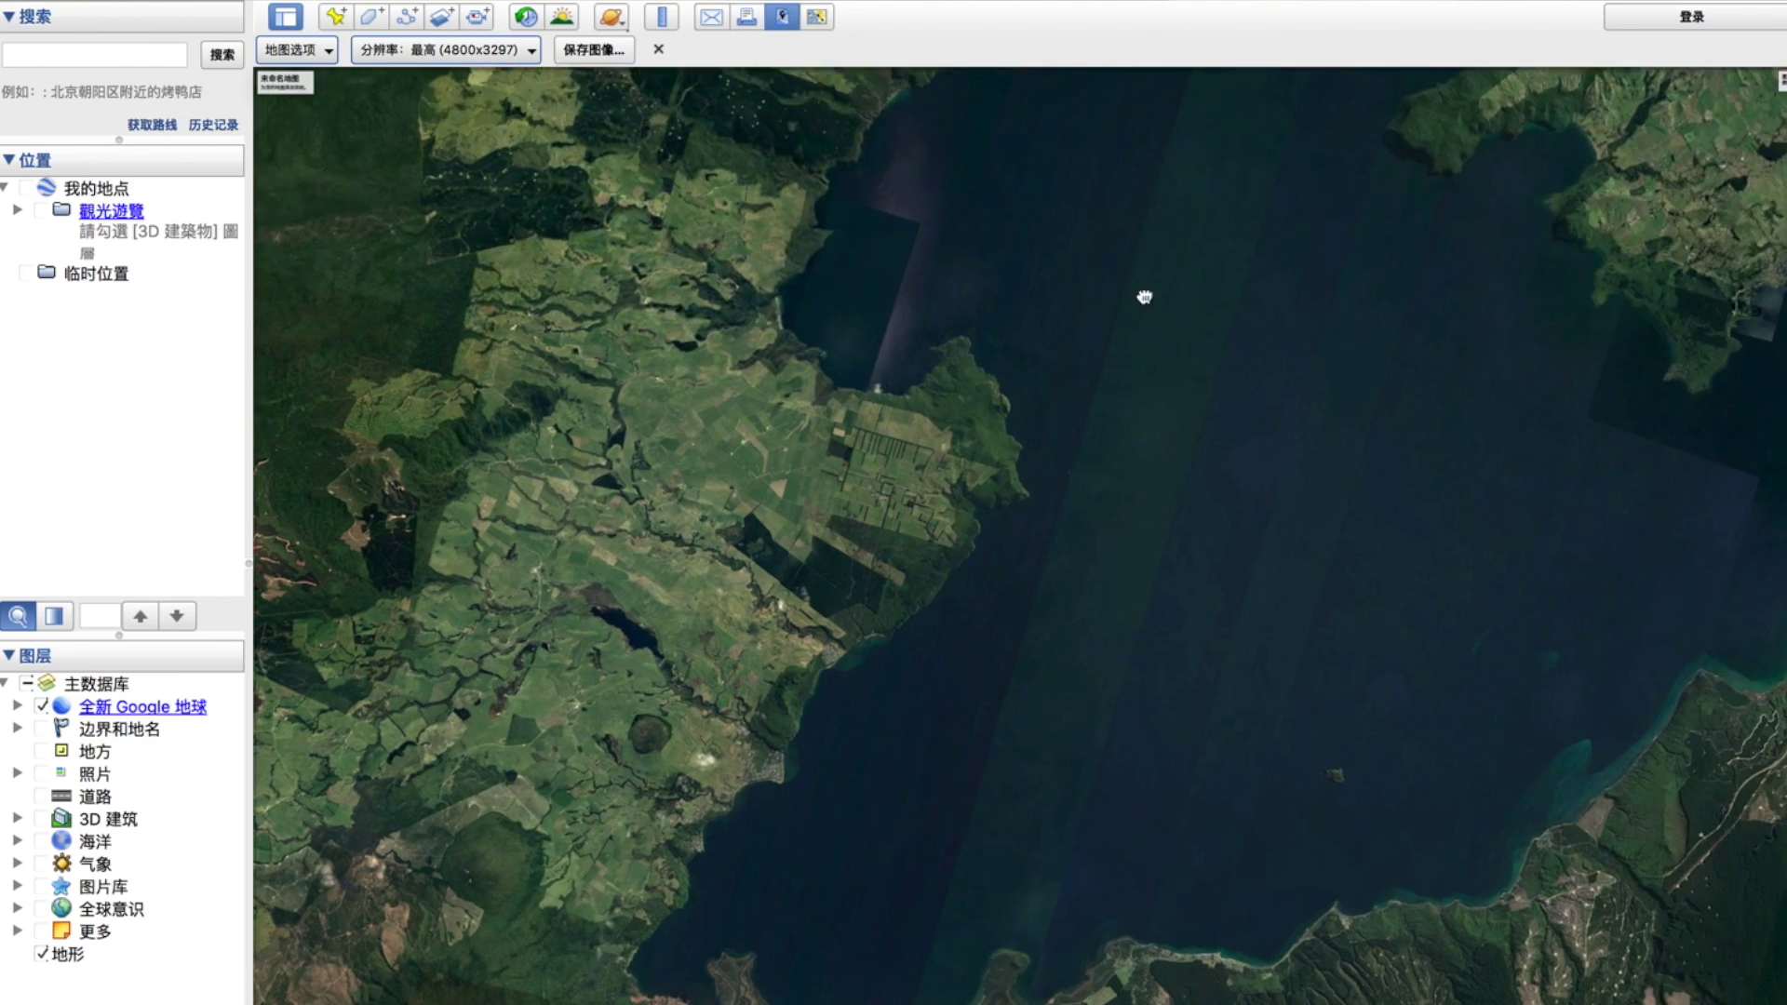
pyautogui.moveTo(1153, 270); pyautogui.dragTo(850, 279)
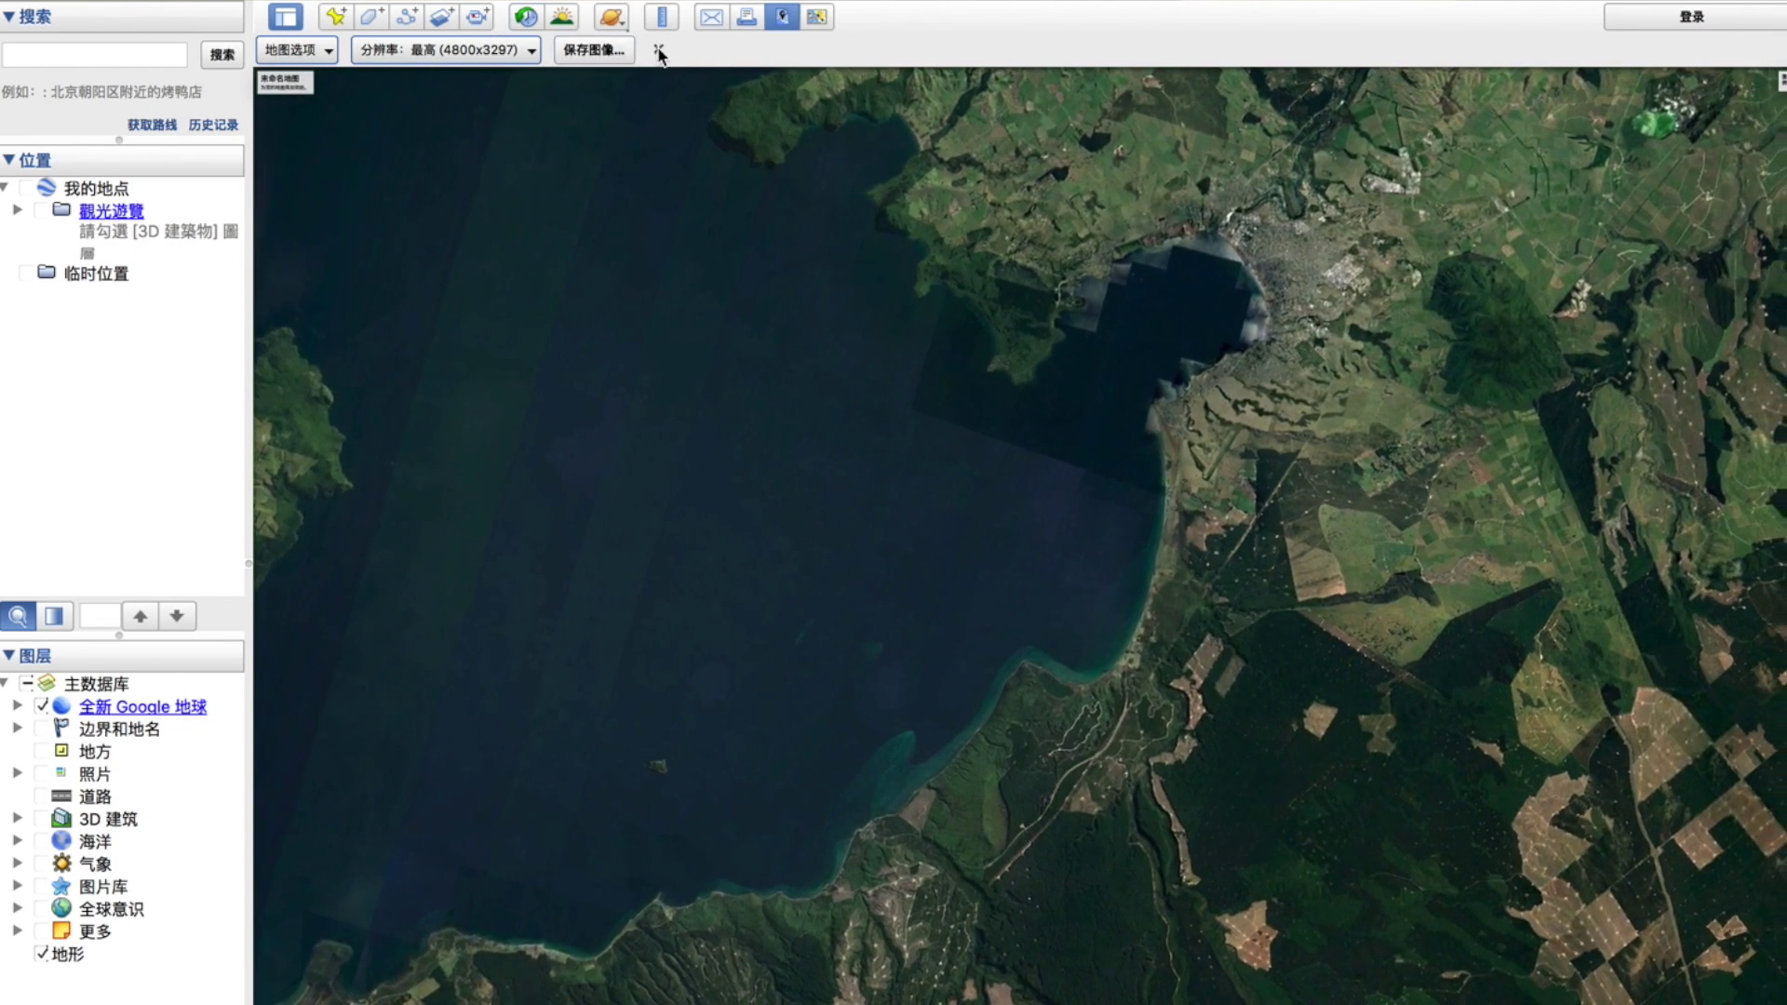
pyautogui.click(658, 51)
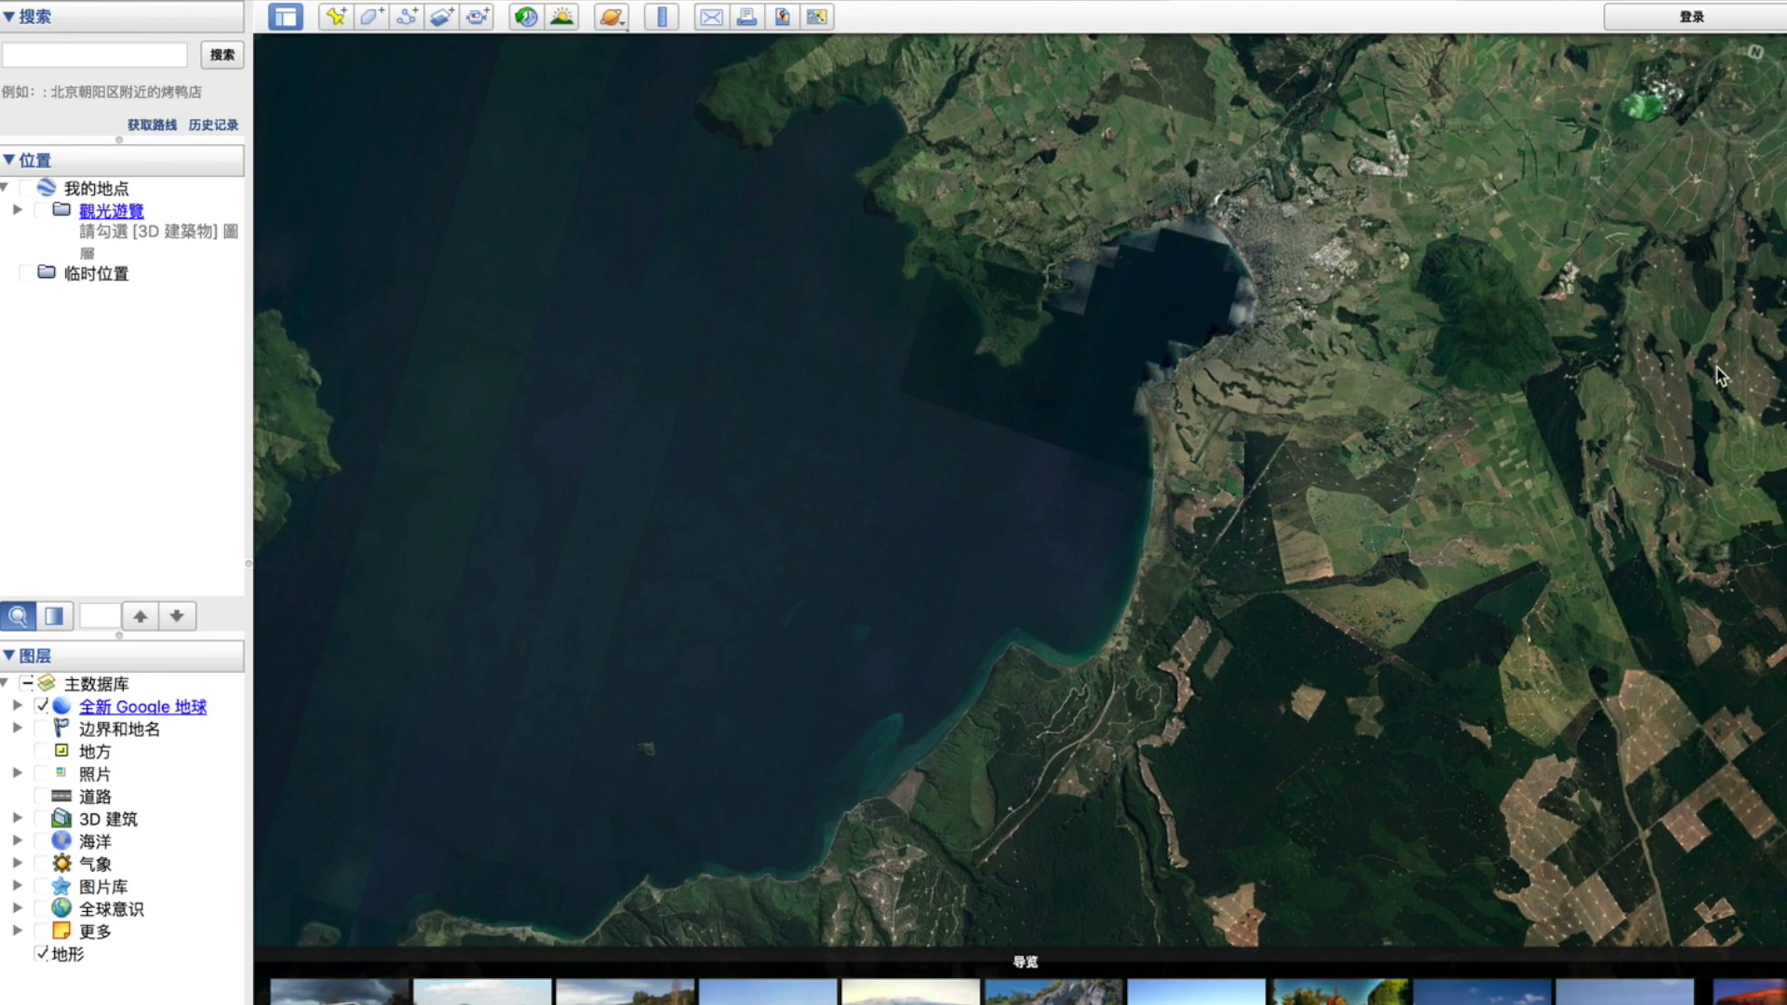
# - Pan across the inland farmland and forest clearings to bring the coastal town to center
pyautogui.moveTo(1398, 193); pyautogui.dragTo(1079, 531)
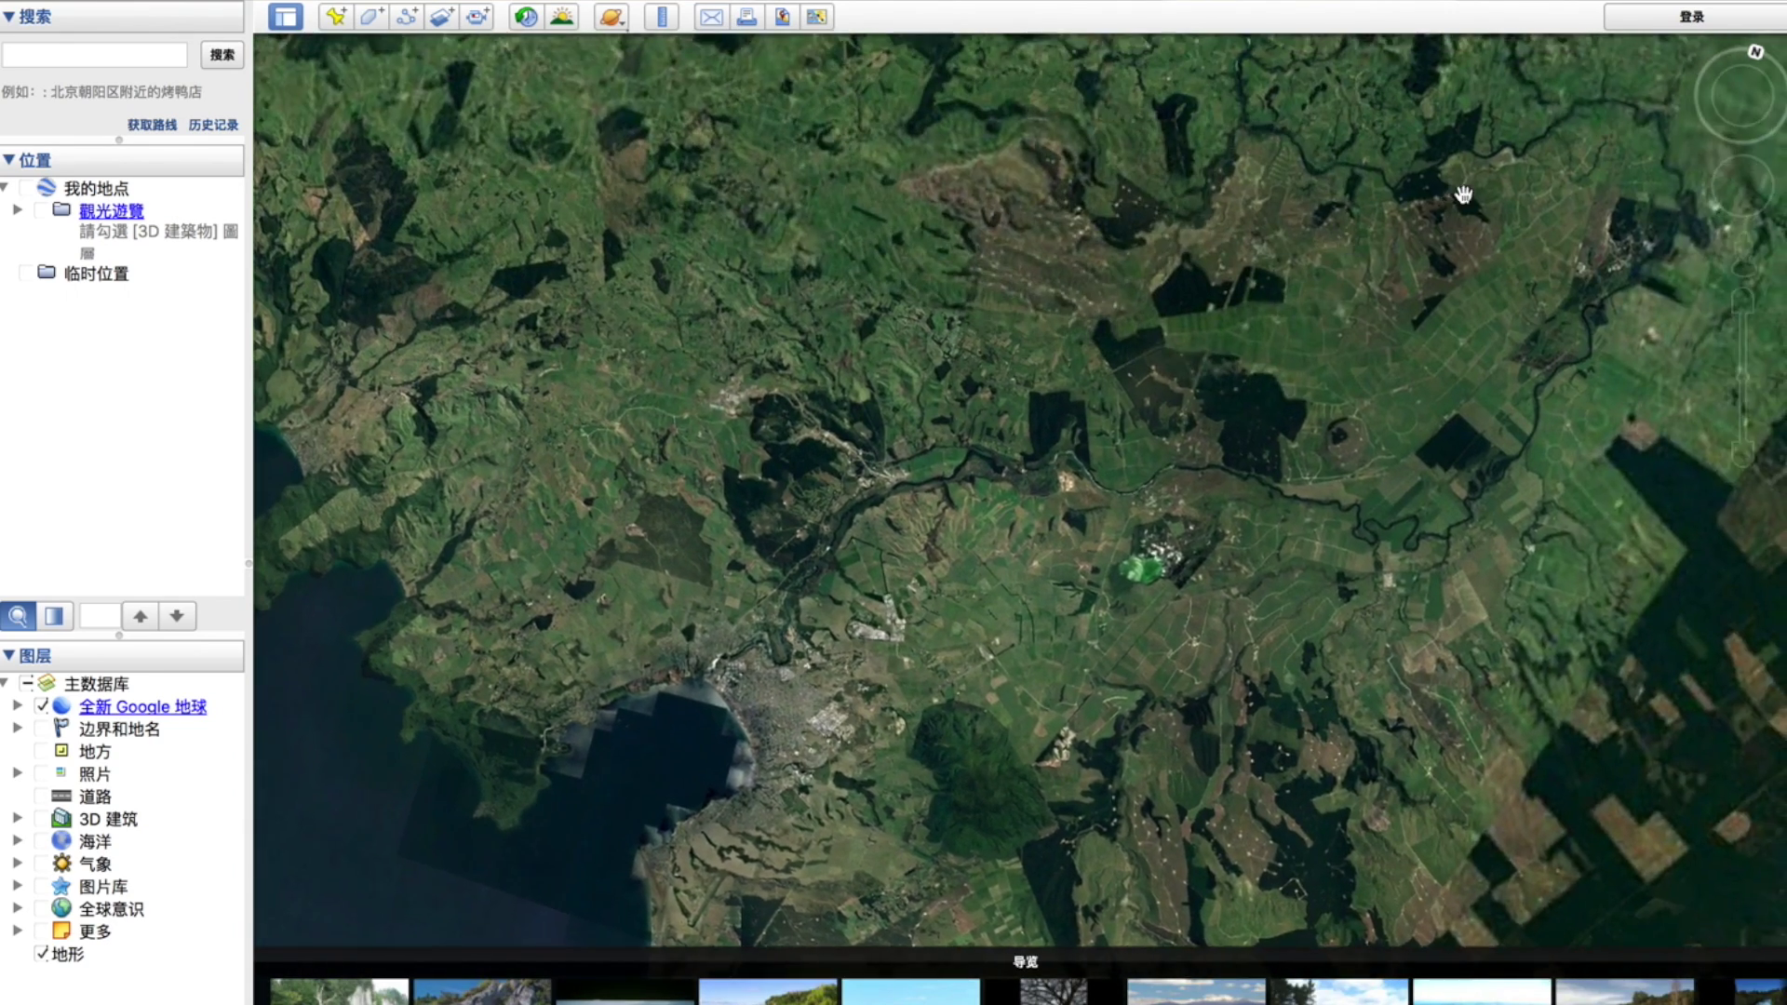
pyautogui.scroll(5, 1485, 219)
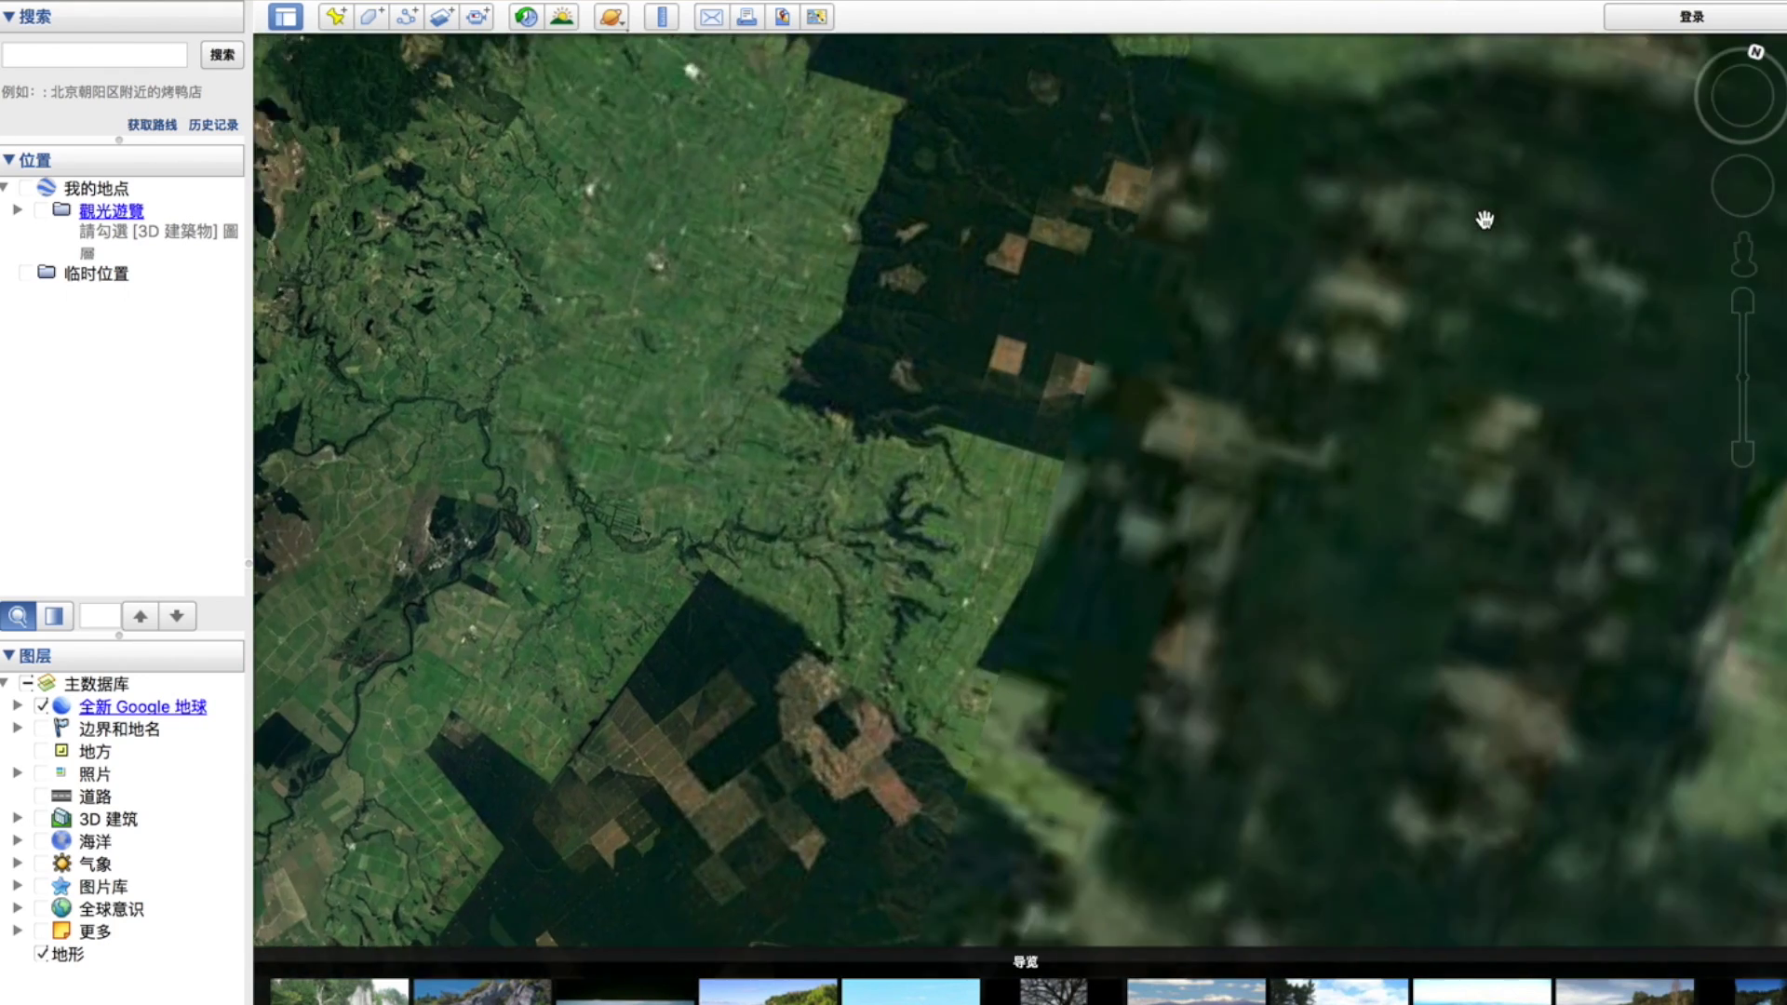
pyautogui.moveTo(1484, 220); pyautogui.dragTo(811, 379)
pyautogui.moveTo(1405, 368); pyautogui.dragTo(1255, 660)
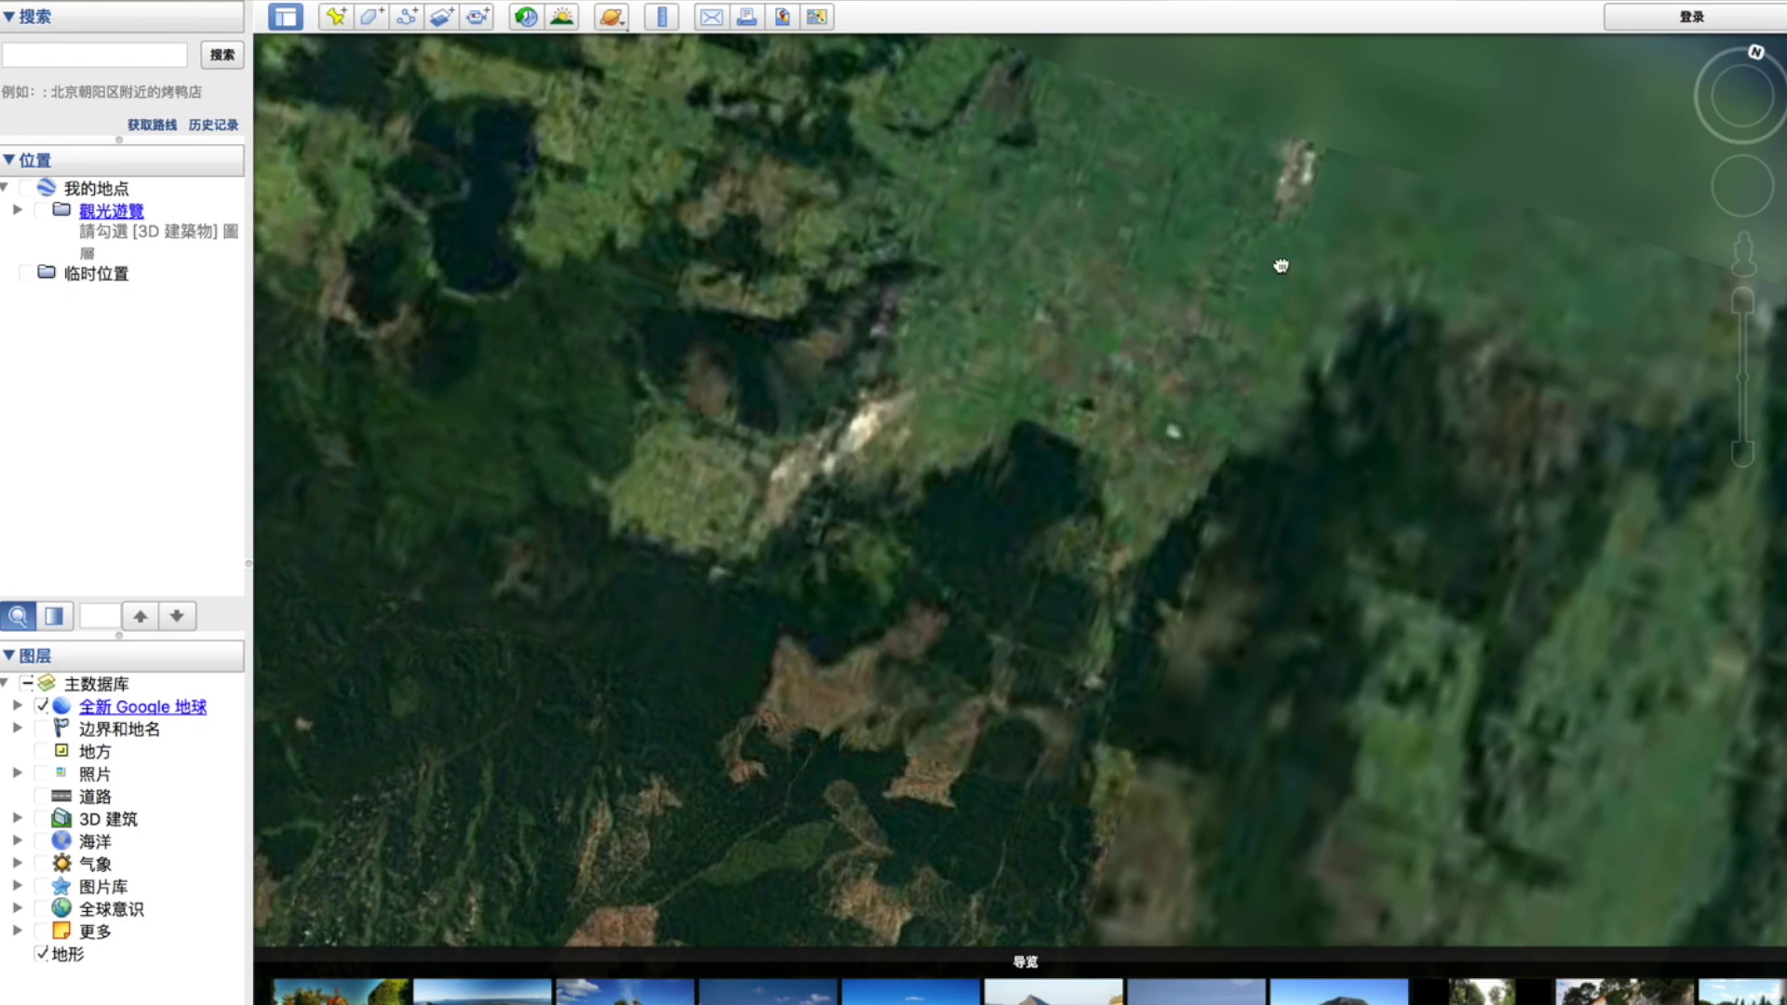
pyautogui.scroll(-3, 1281, 267)
pyautogui.moveTo(1280, 267); pyautogui.dragTo(1228, 347)
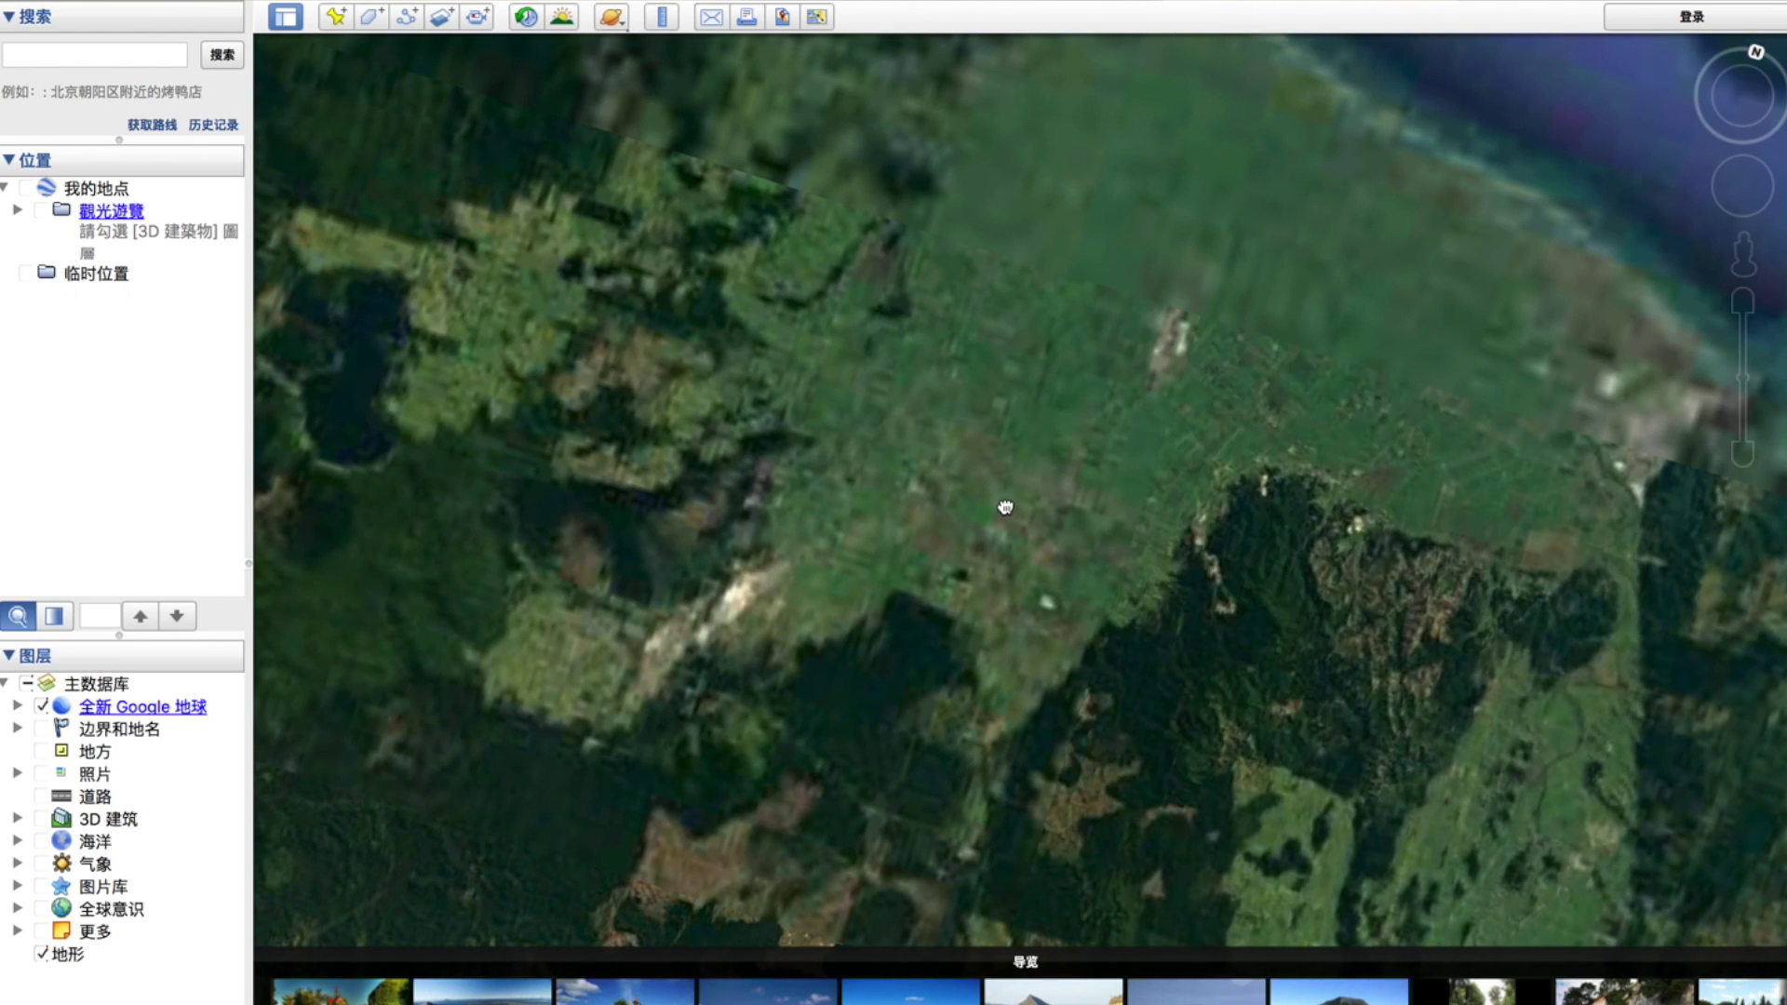
pyautogui.scroll(-3, 1616, 462)
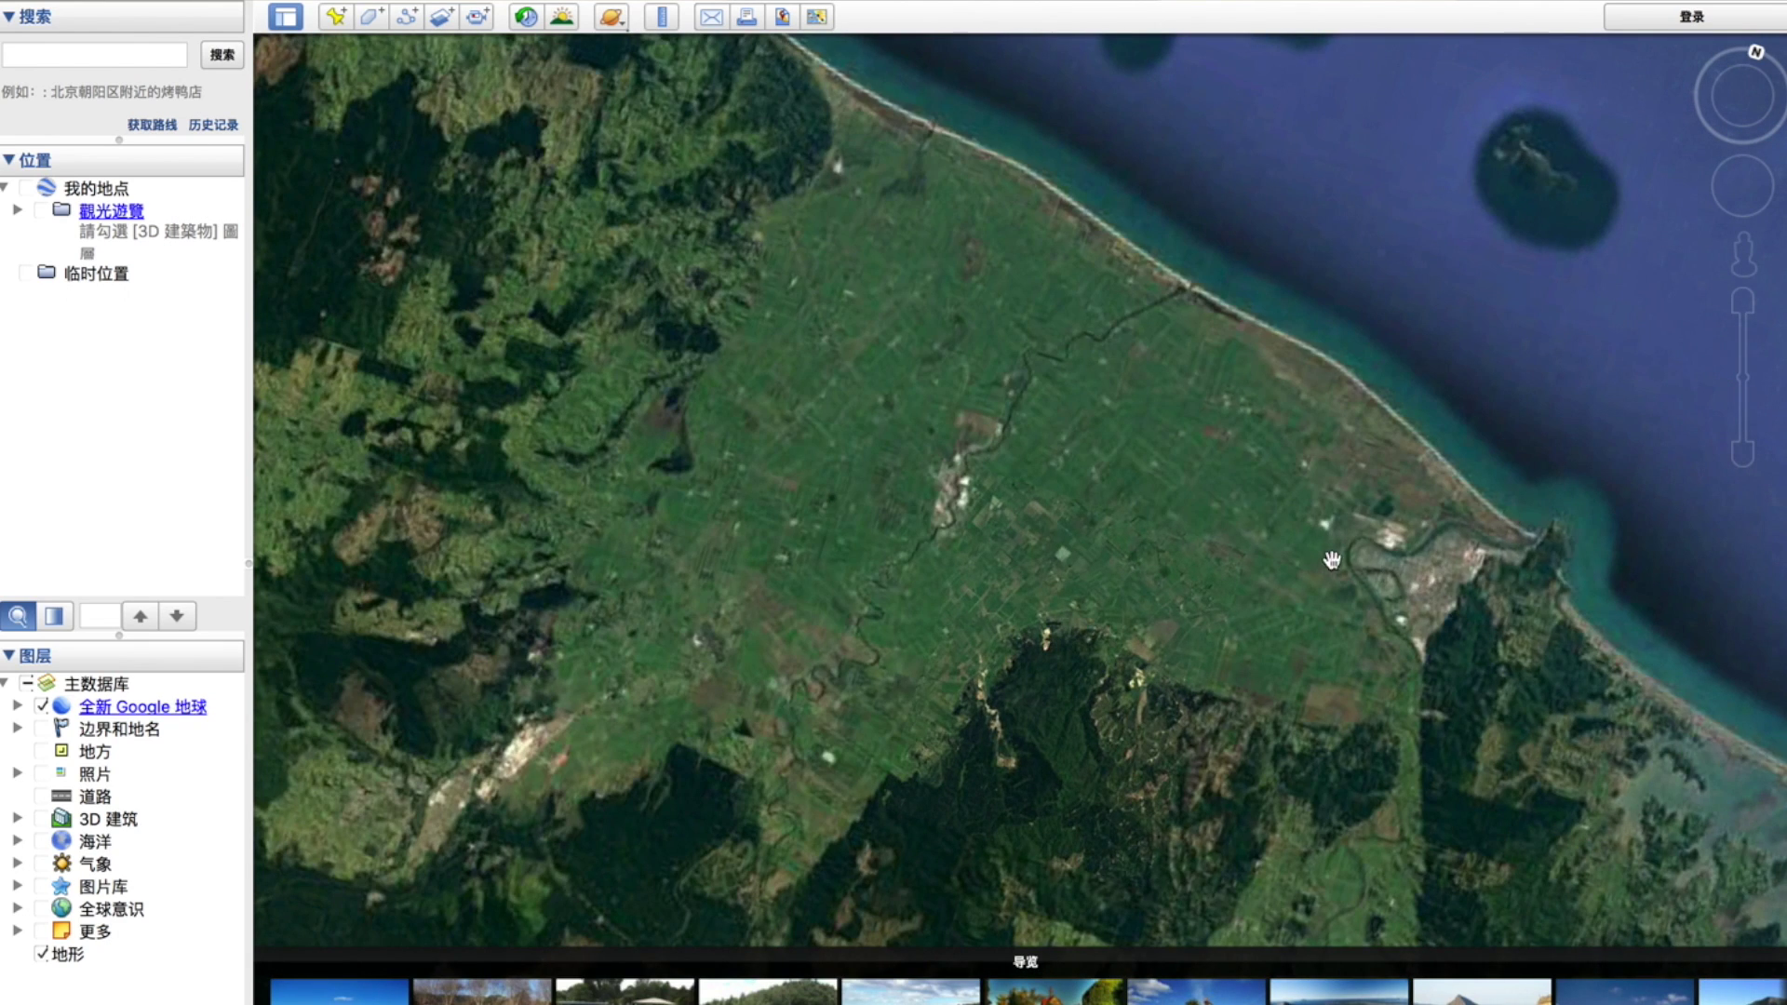
pyautogui.moveTo(1332, 559); pyautogui.dragTo(1156, 494)
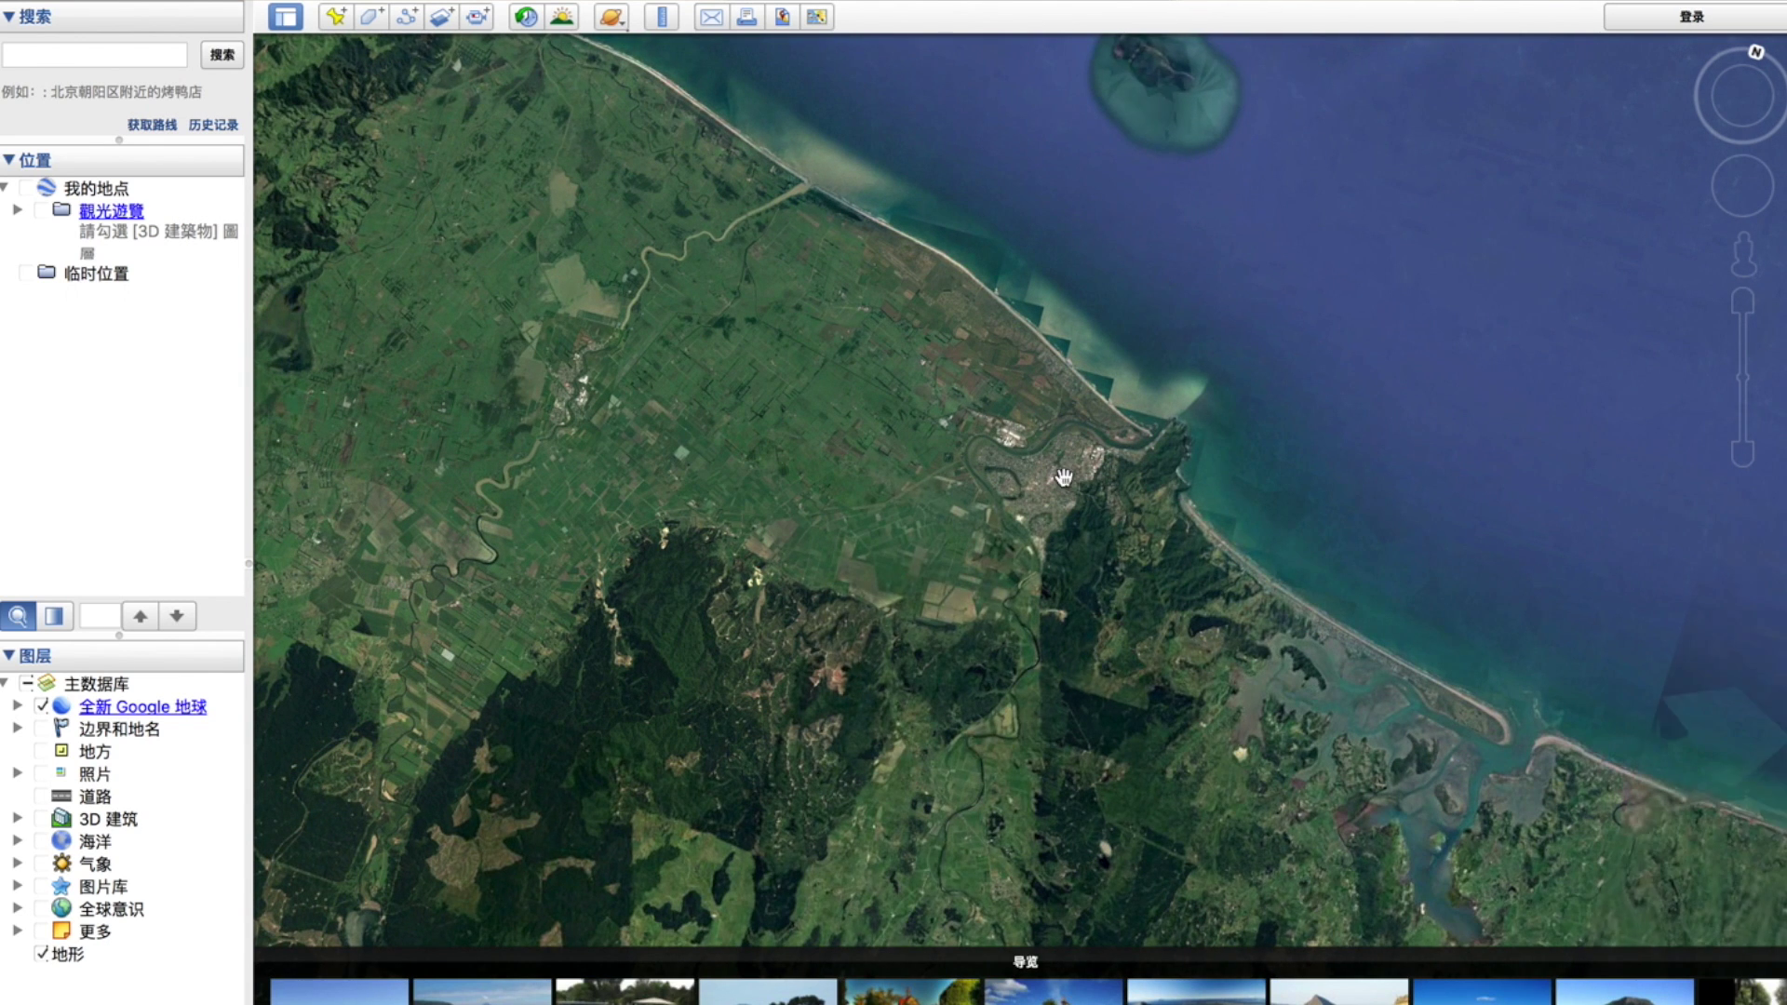
# - Open and close the Save Image options twice while framing the riverside town close-up
pyautogui.click(257, 15)
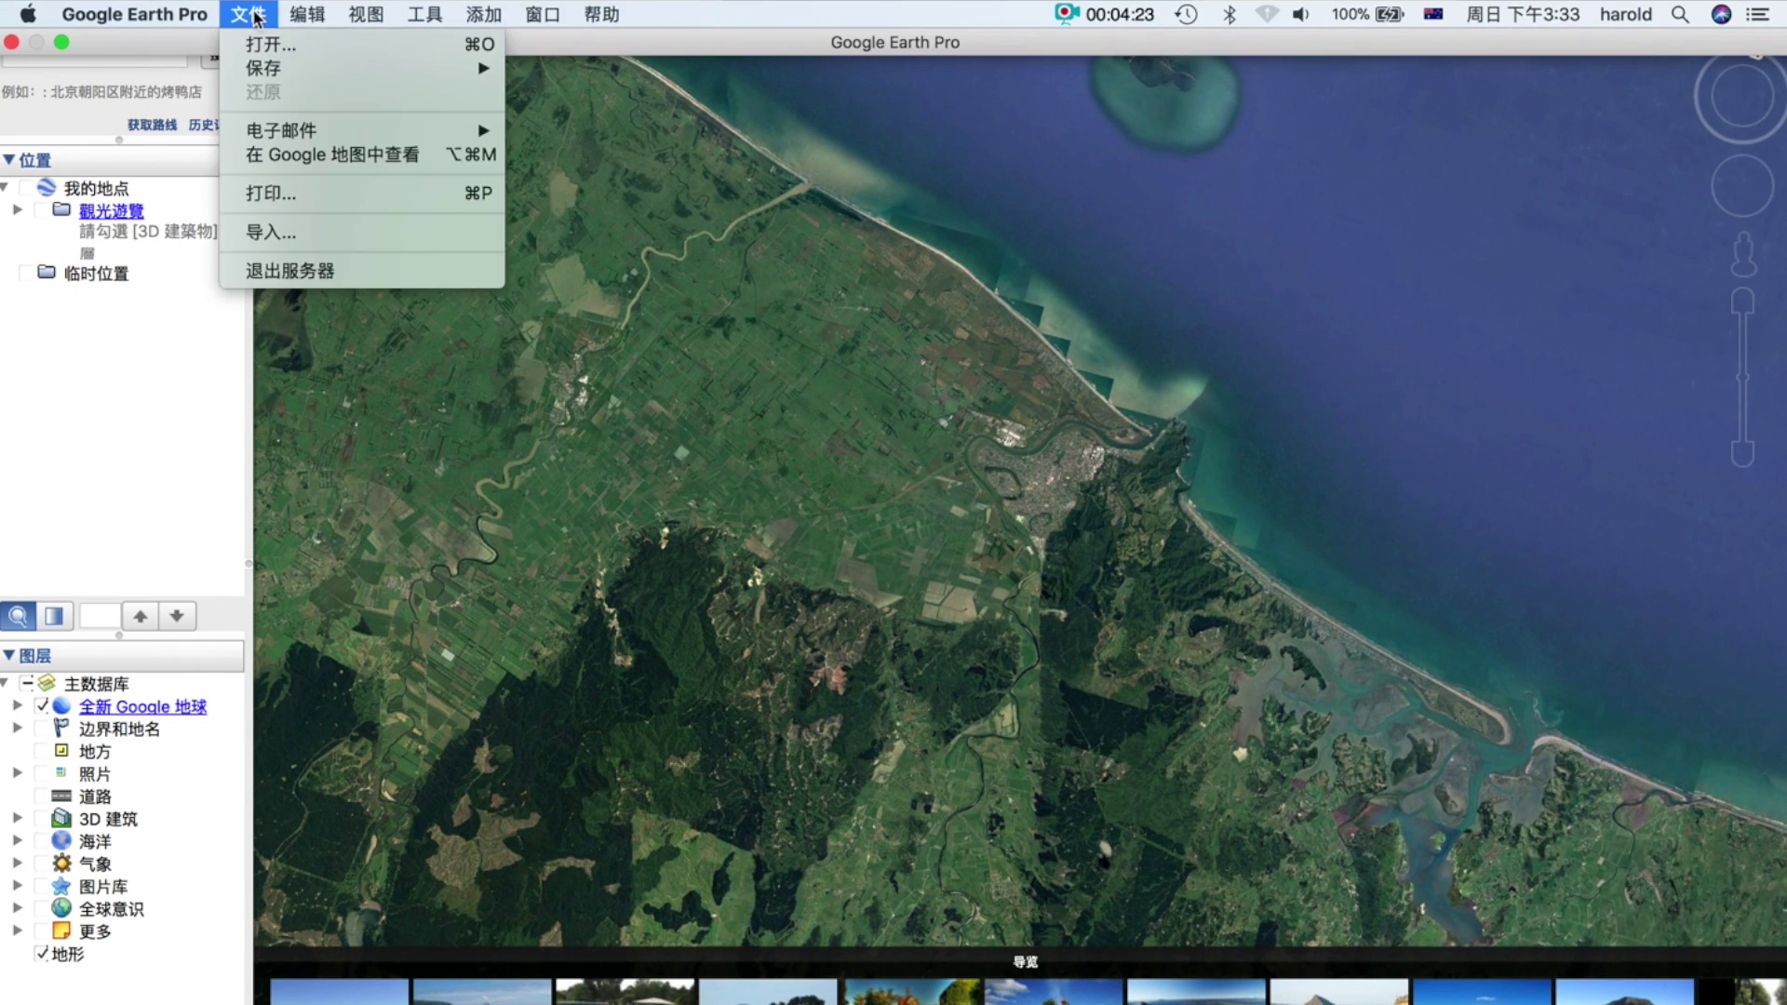
pyautogui.moveTo(358, 68)
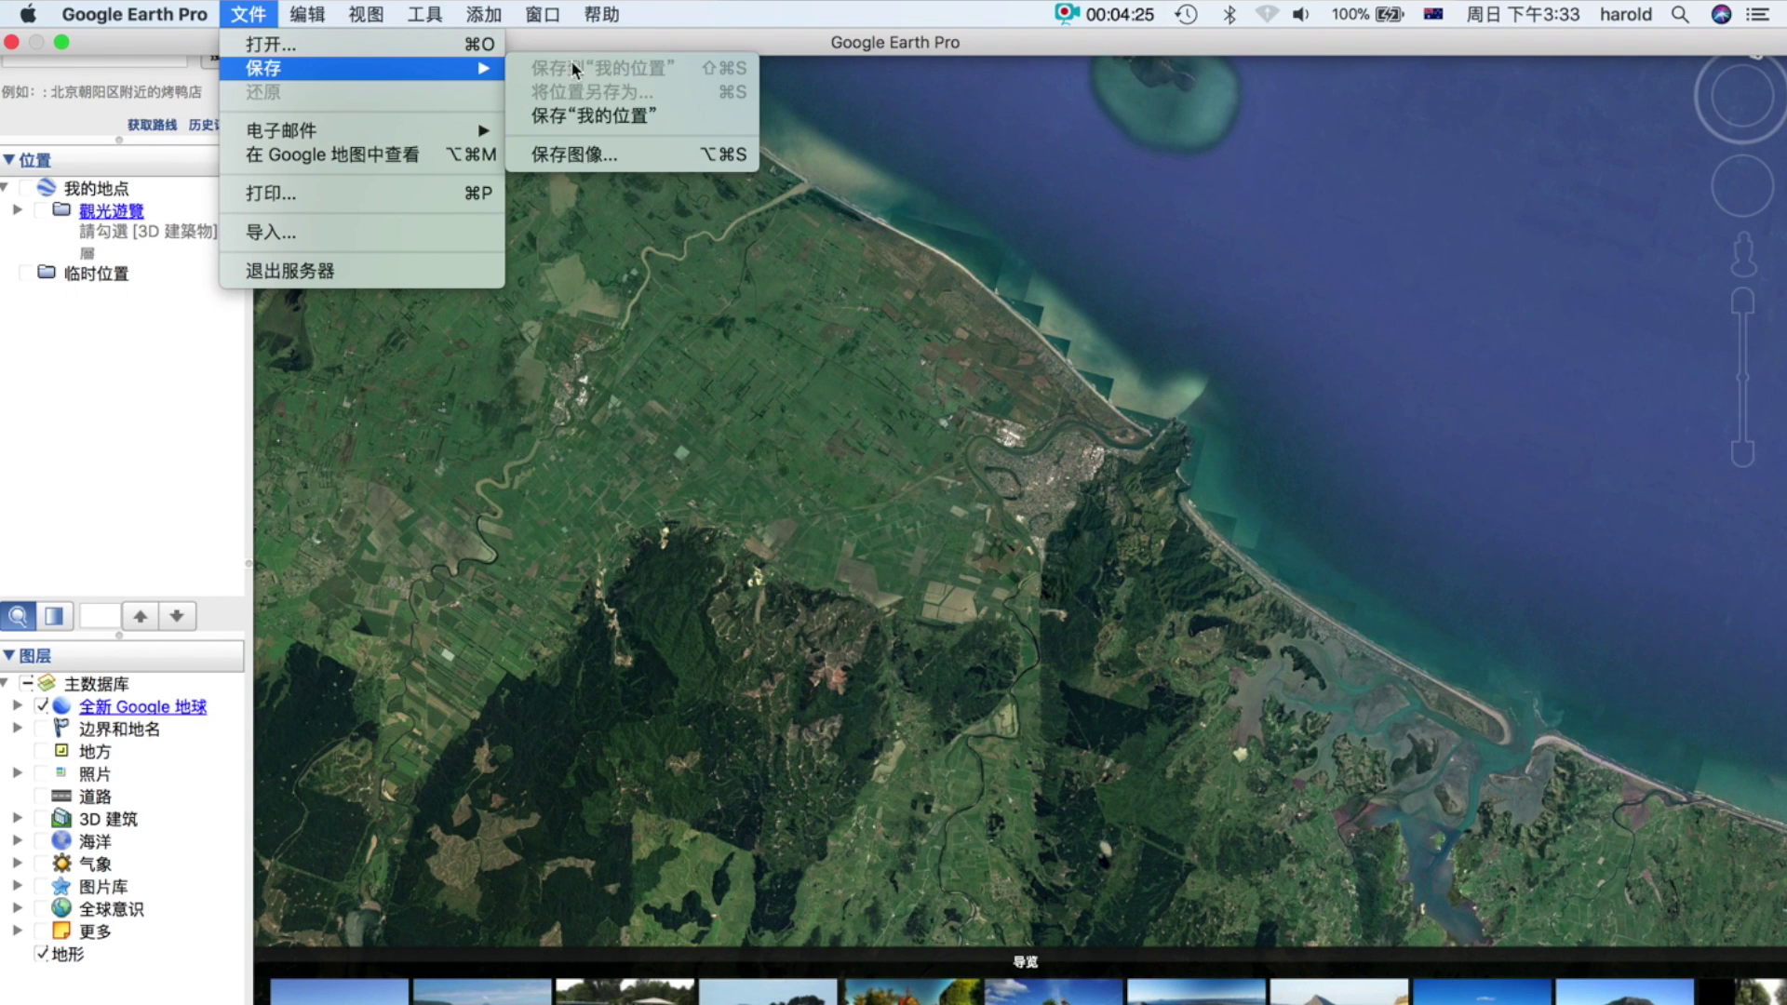
pyautogui.click(574, 156)
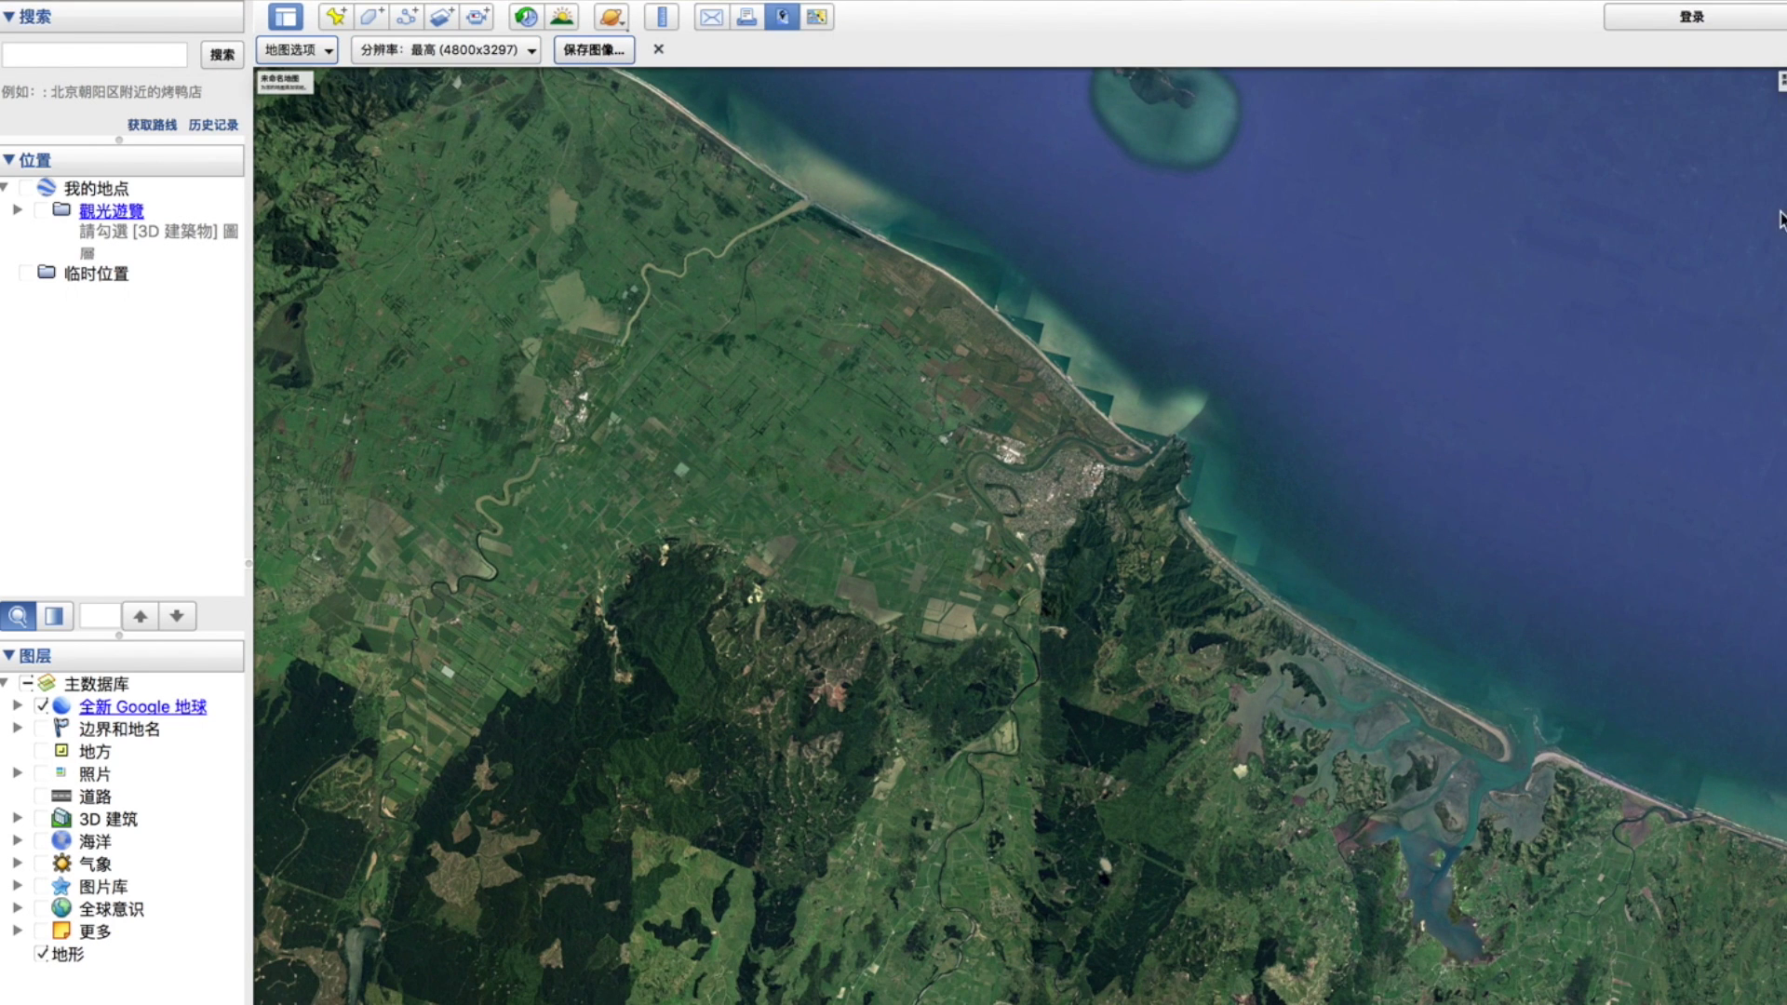
pyautogui.click(657, 49)
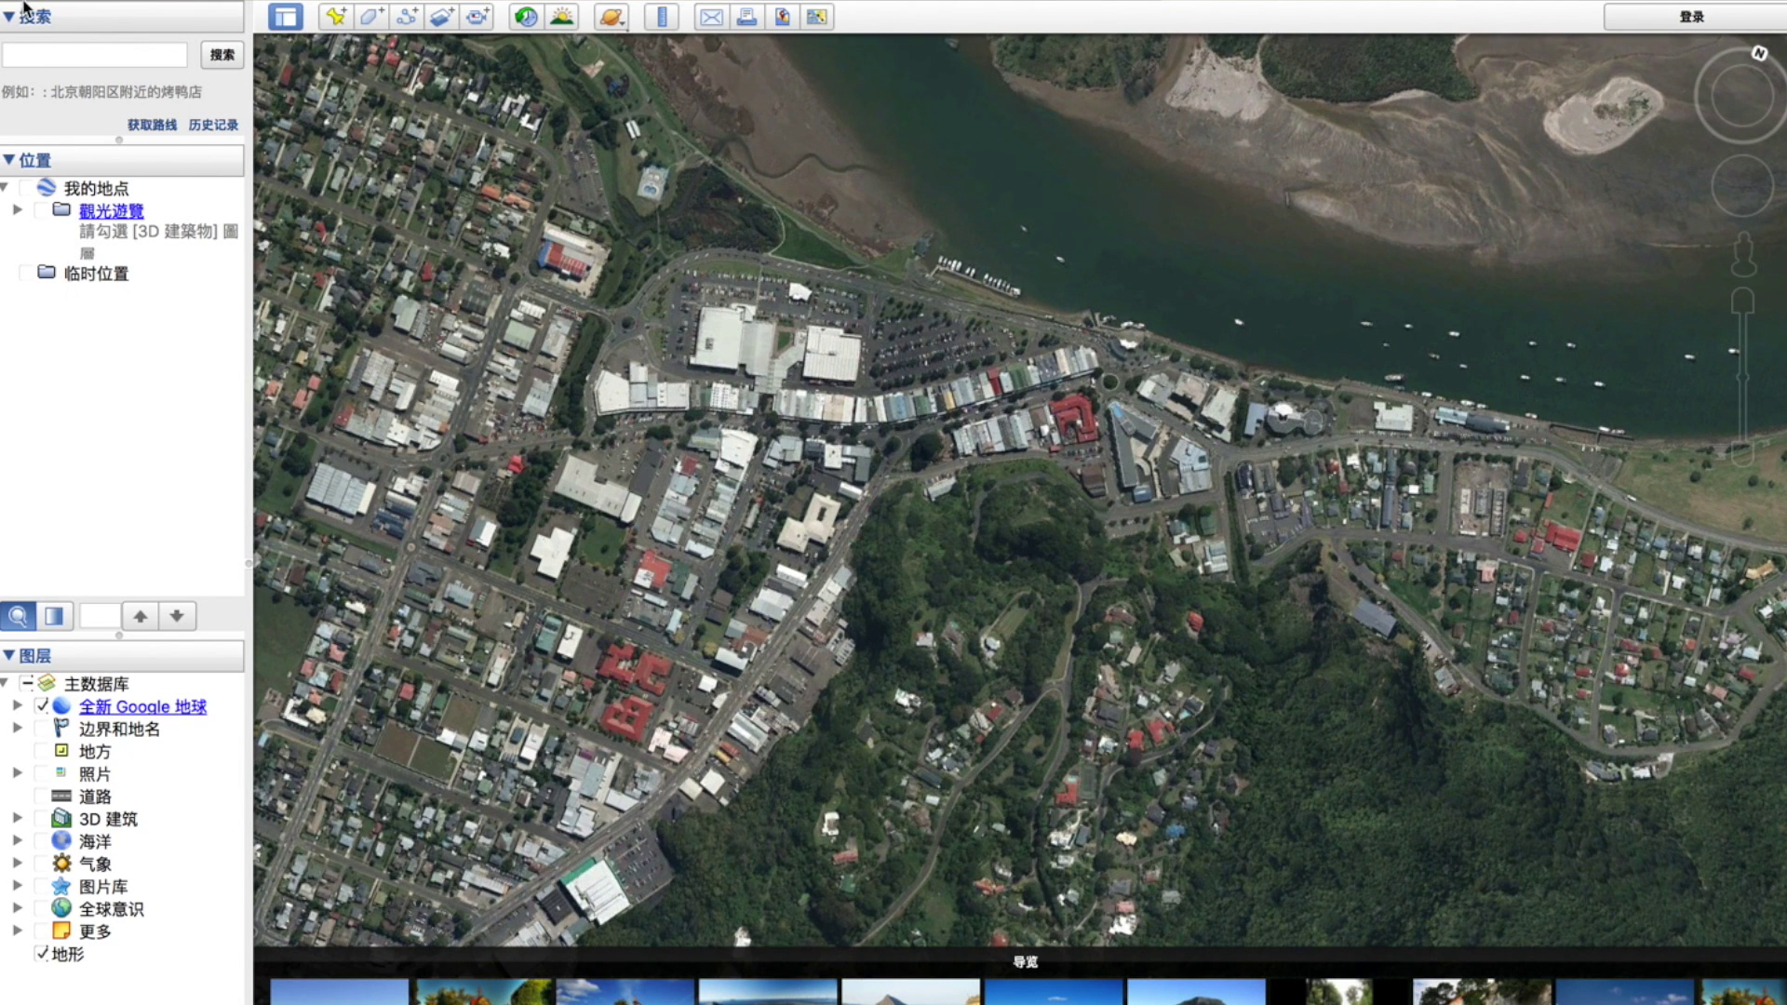
pyautogui.moveTo(26, 7)
pyautogui.click(251, 15)
pyautogui.moveTo(307, 68)
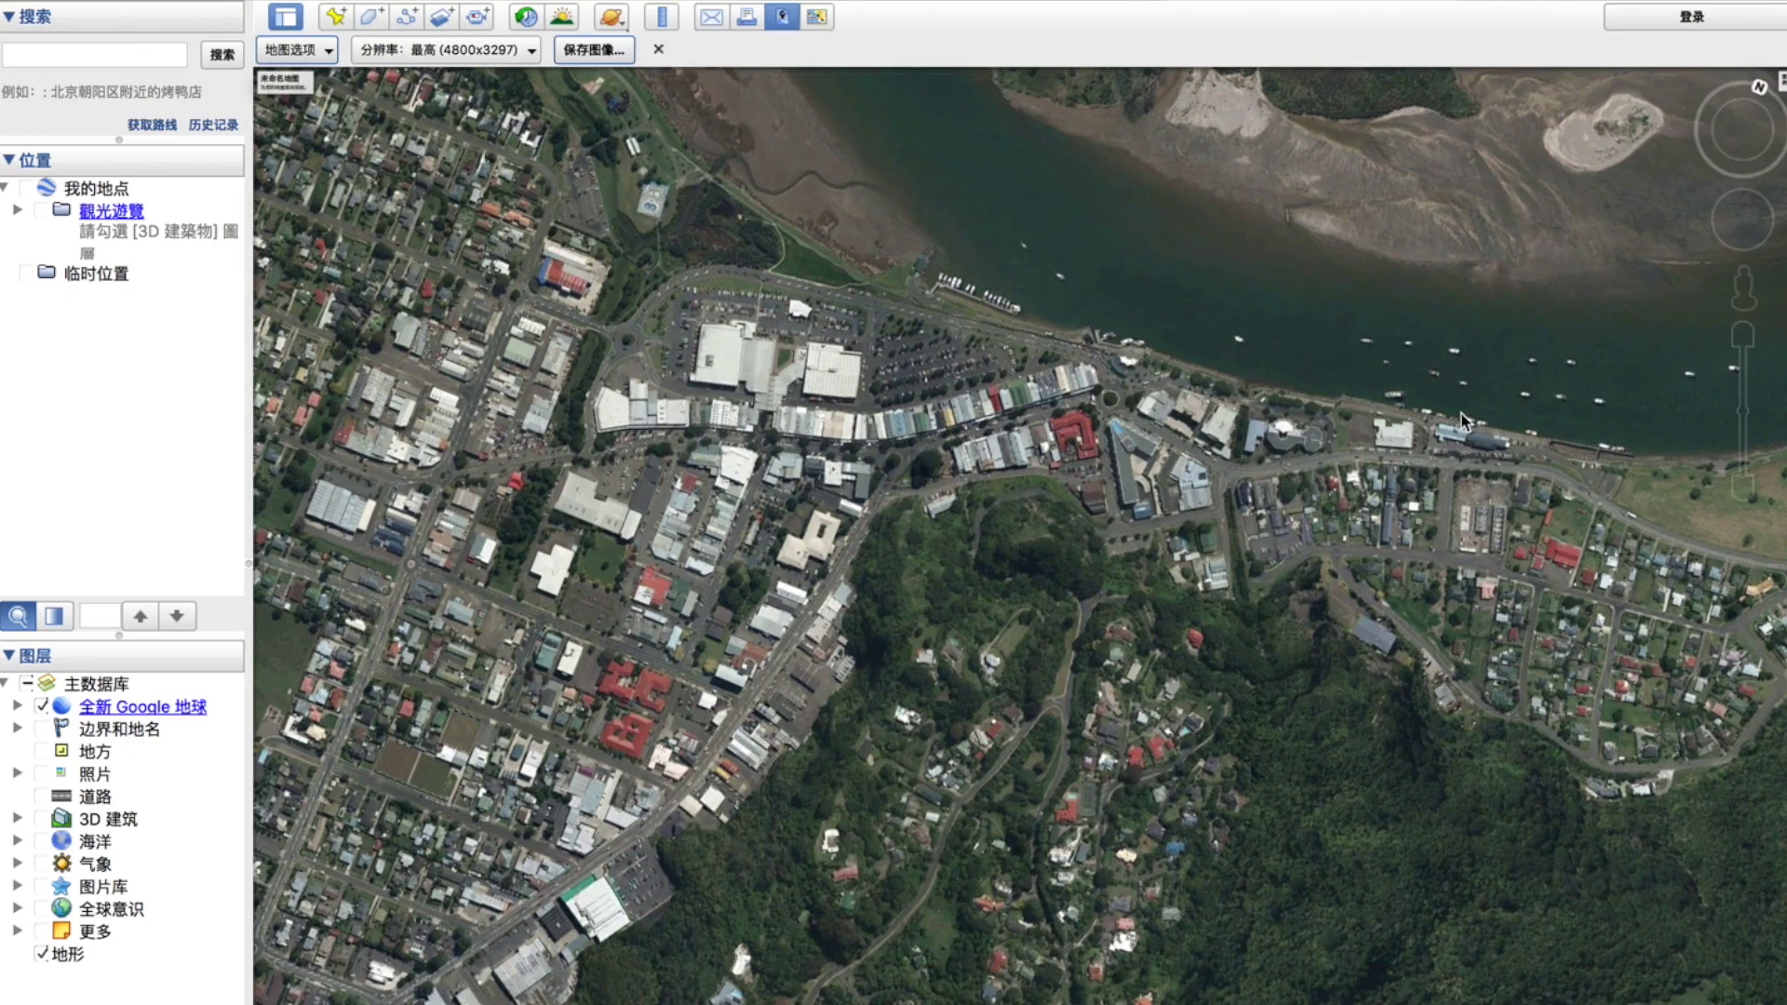
pyautogui.click(658, 50)
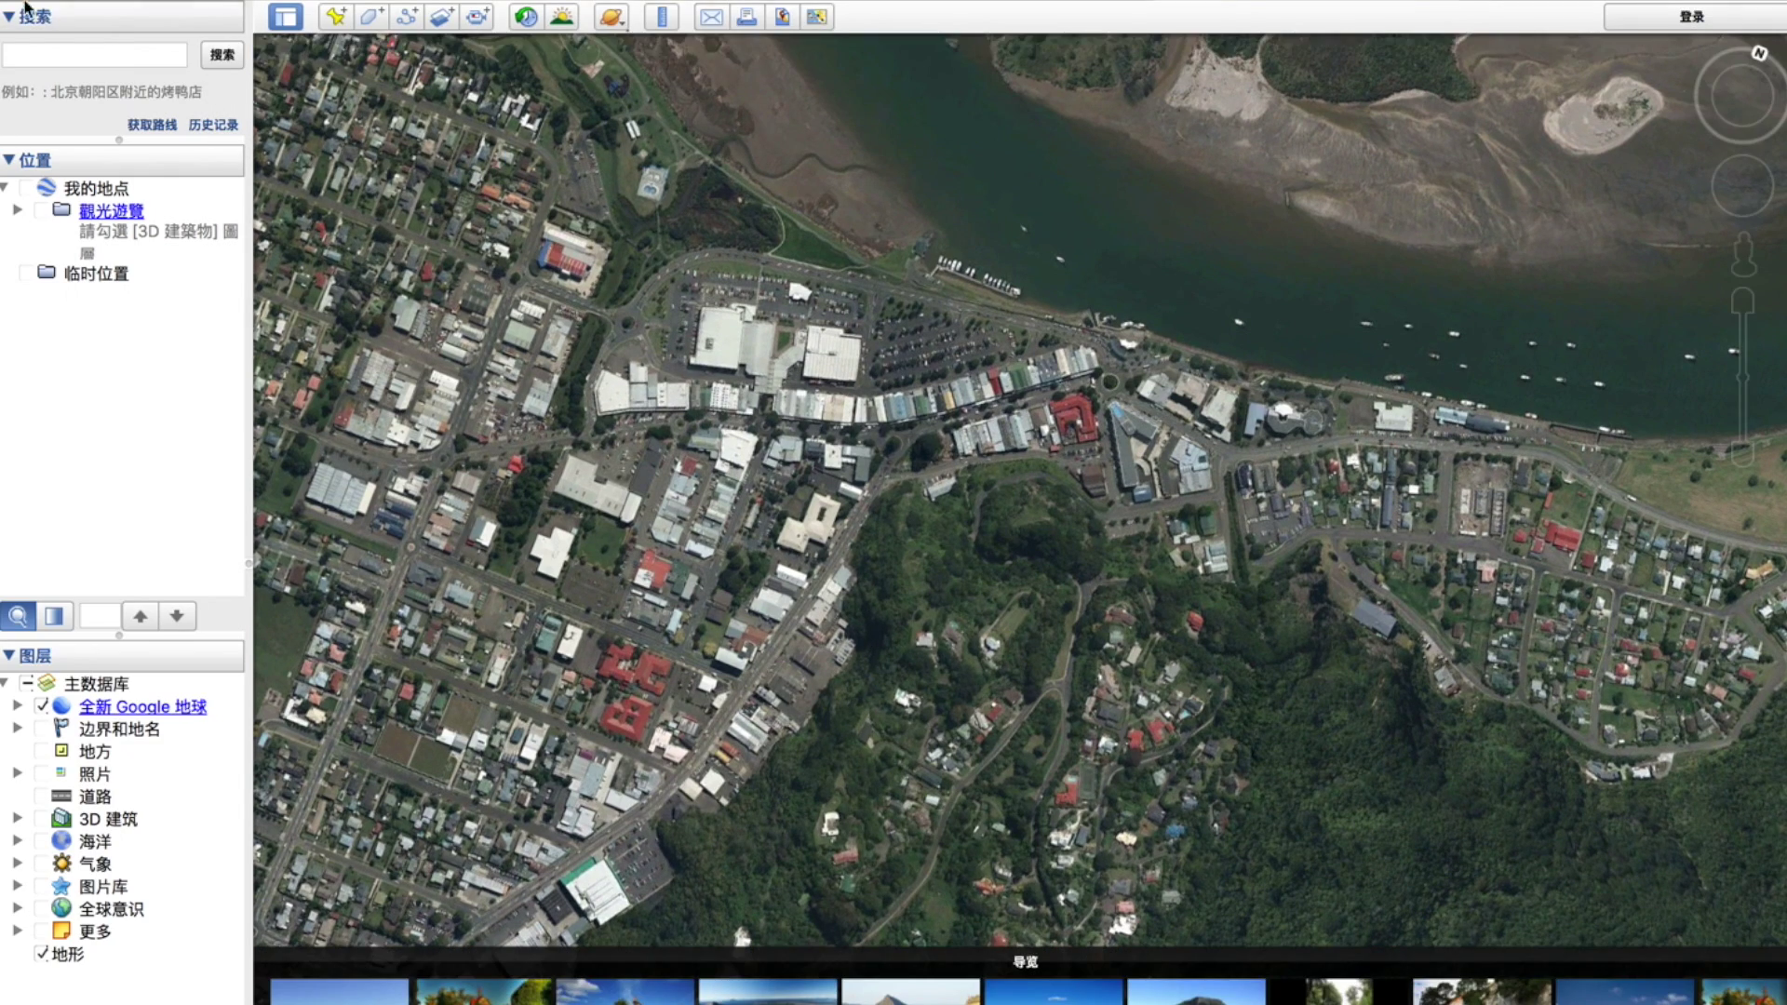
# - Reveal the desktop, move 1.jpg–4.jpg together to its empty left side, and launch Final Cut Pro
pyautogui.moveTo(24, 3)
pyautogui.press('F11')
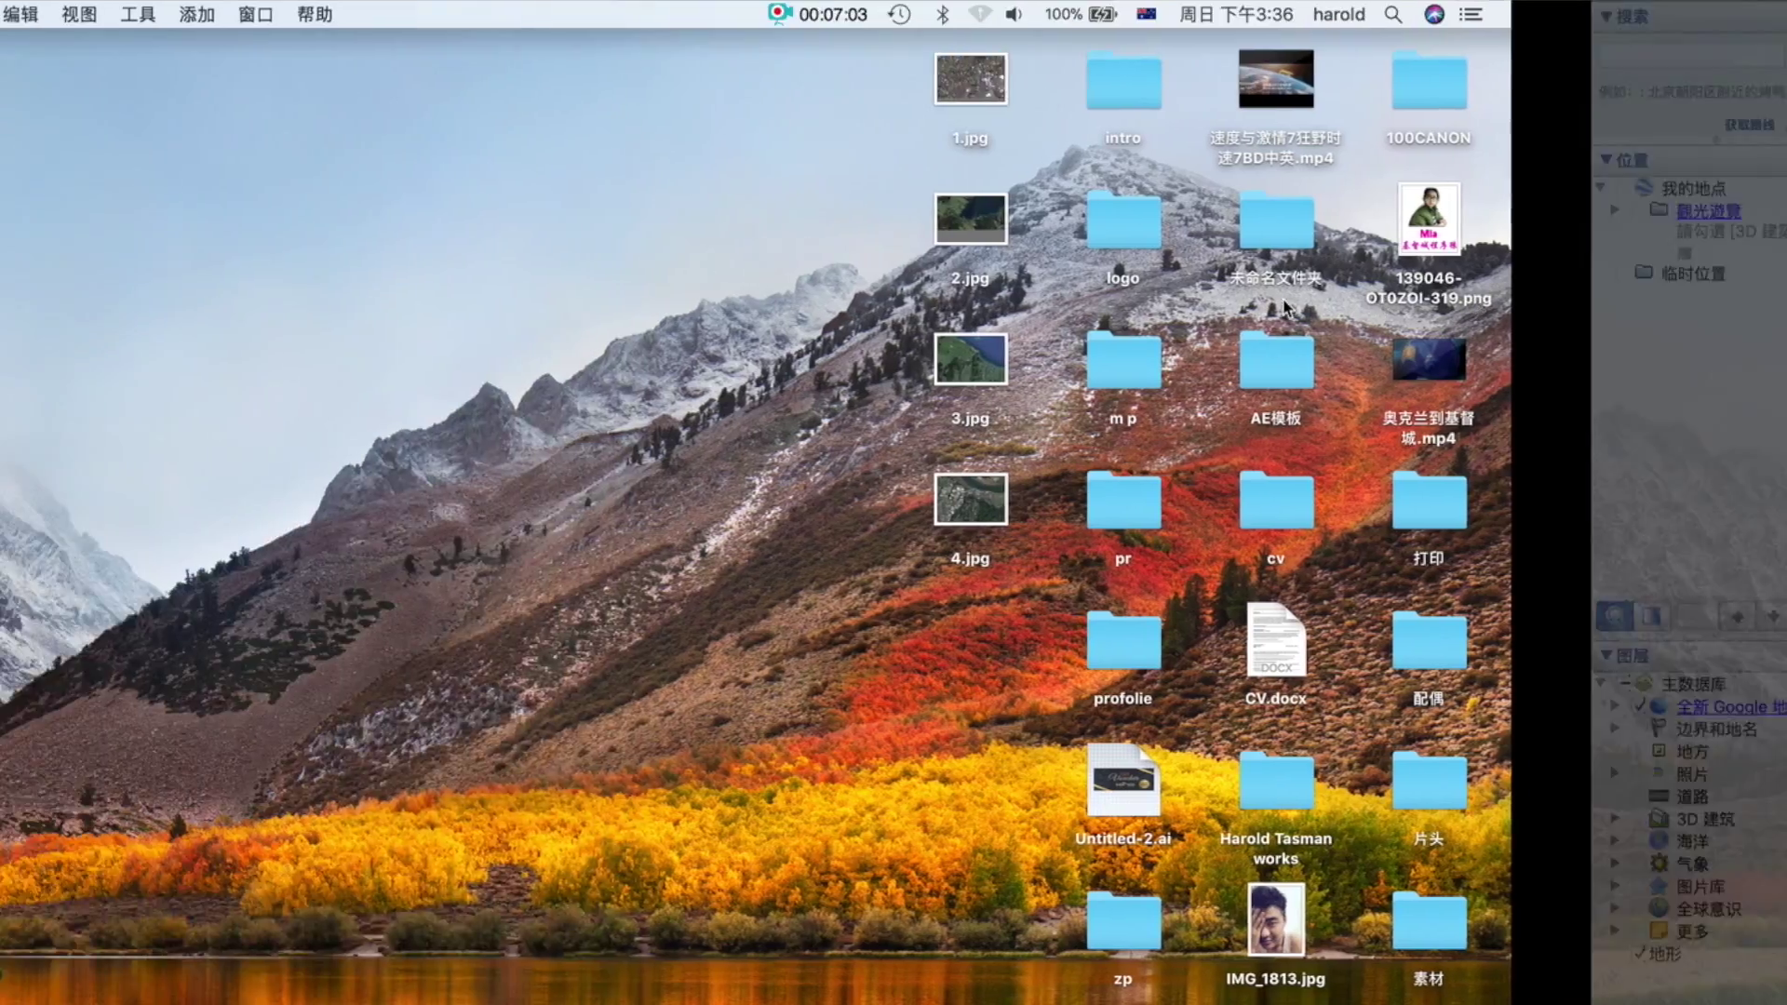
pyautogui.press('super+Tab')
pyautogui.press('super+Tab')
pyautogui.press('super+Tab')
pyautogui.moveTo(1143, 44); pyautogui.dragTo(1301, 575)
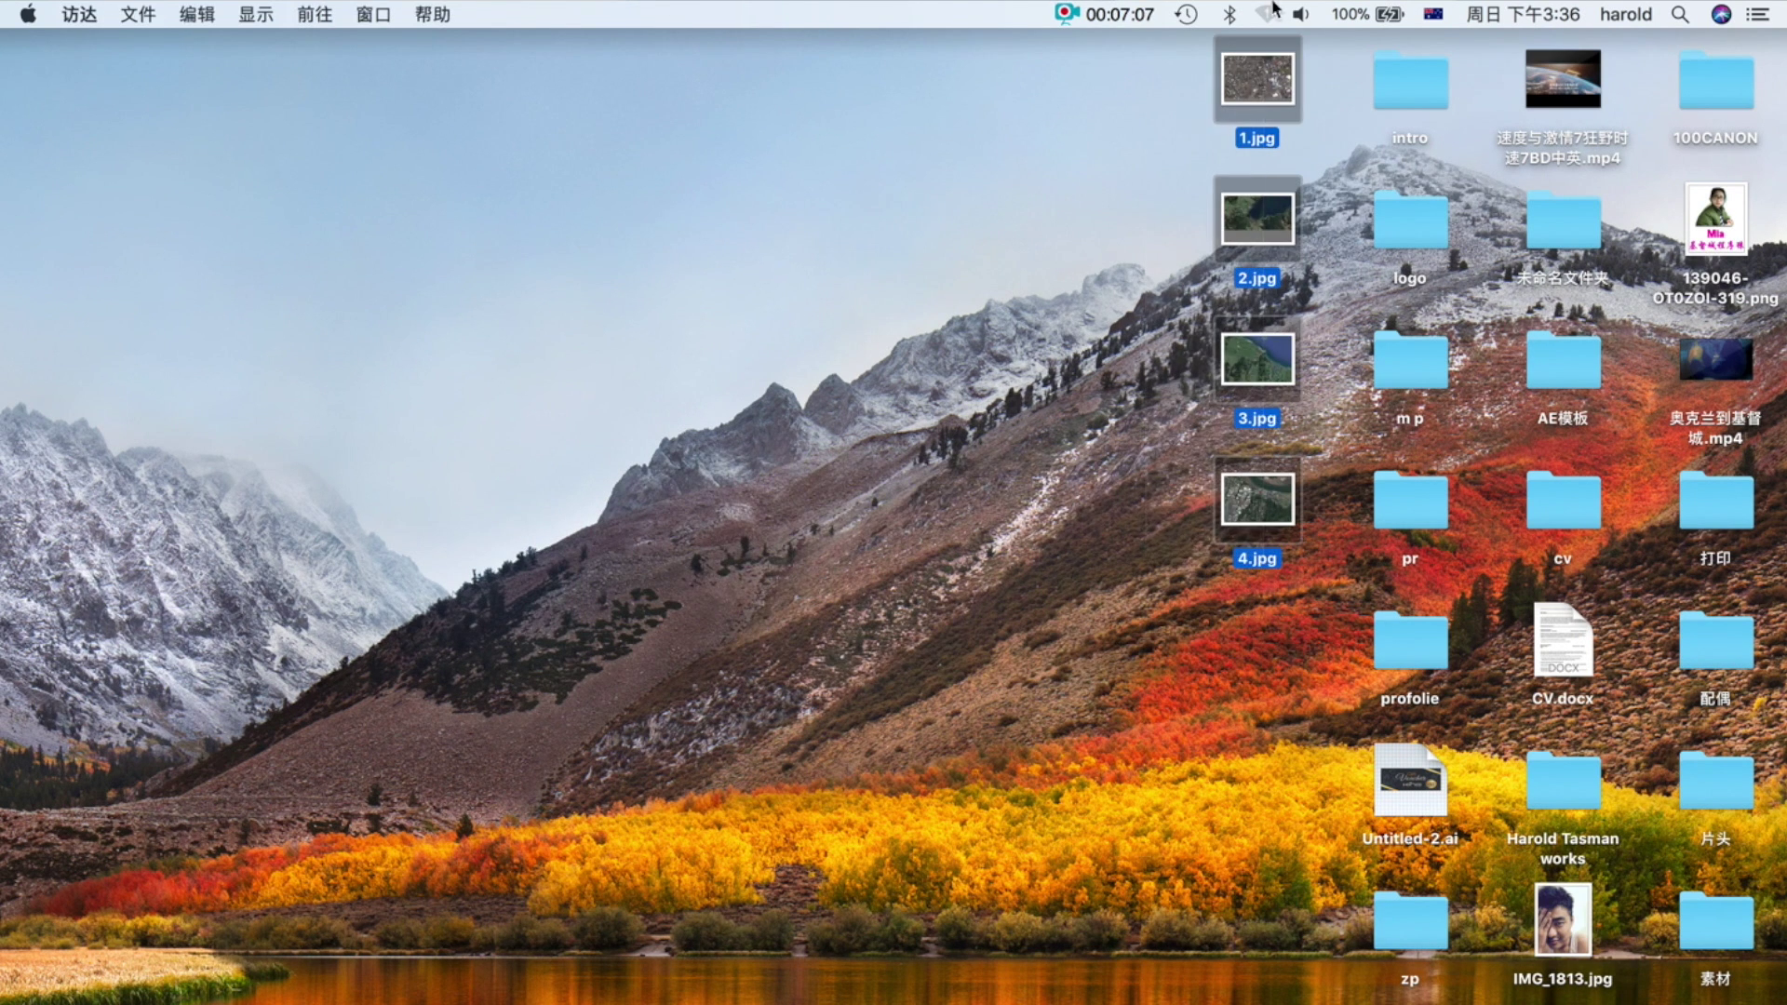
pyautogui.moveTo(1256, 93); pyautogui.dragTo(535, 307)
pyautogui.click(994, 378)
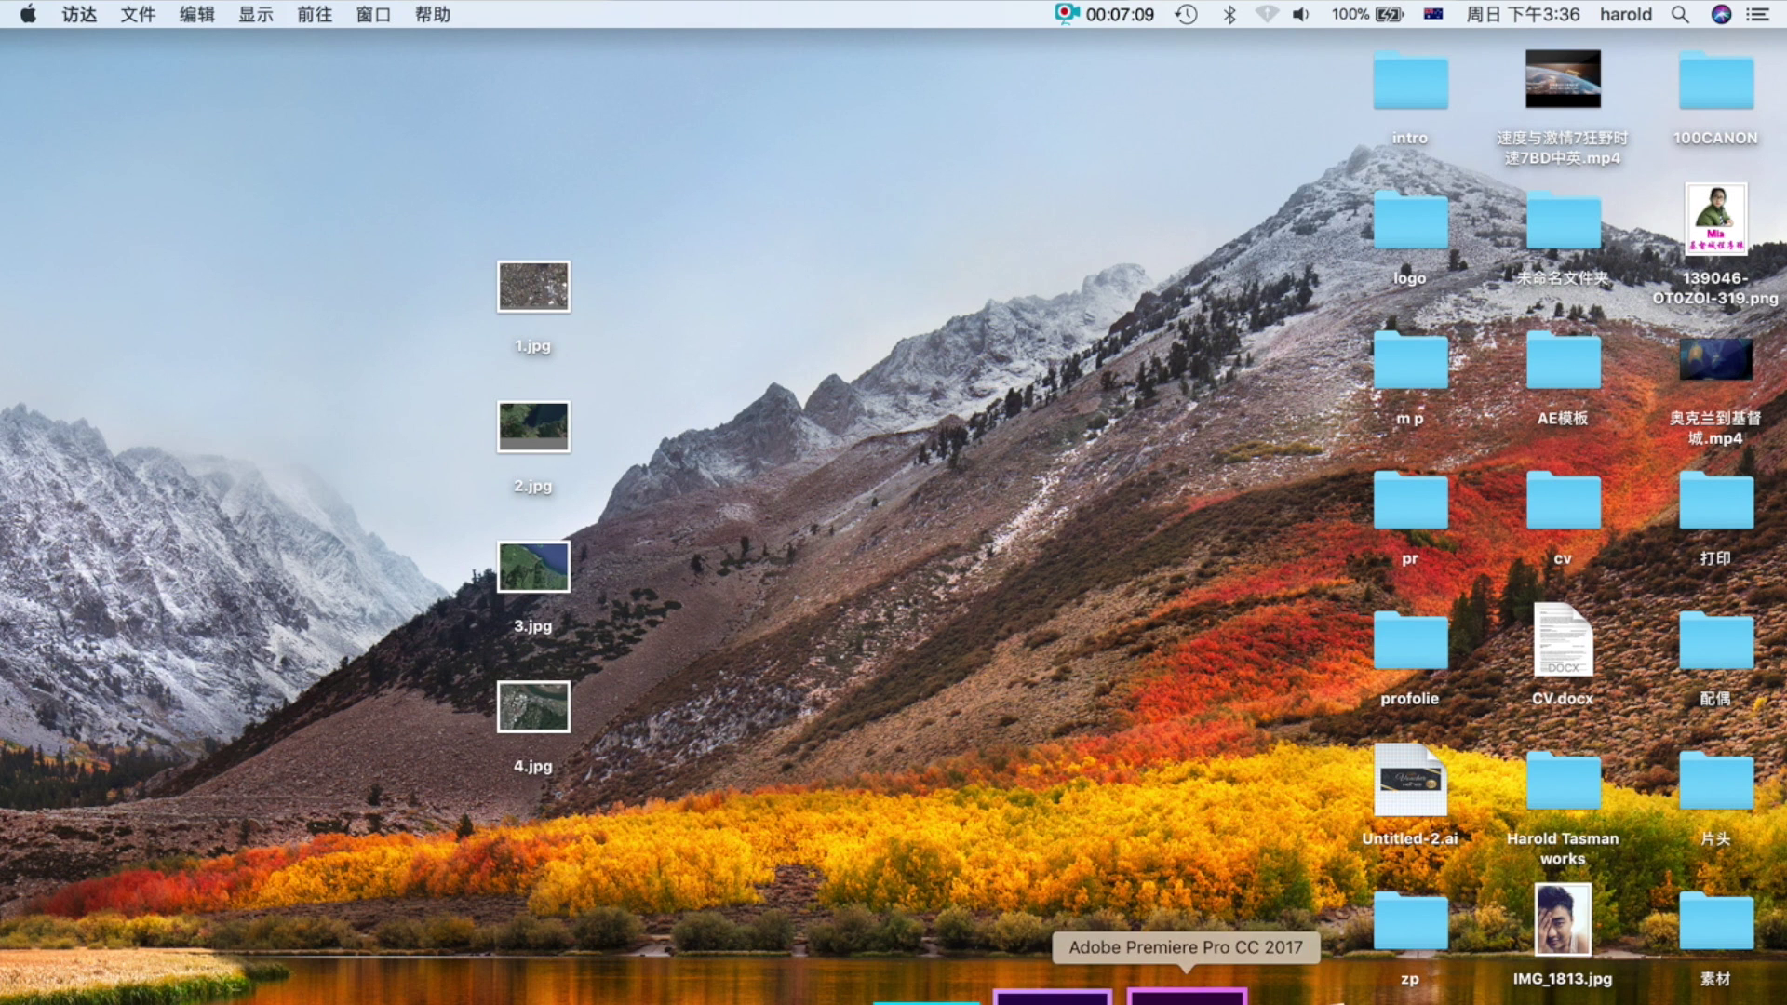
pyautogui.click(760, 992)
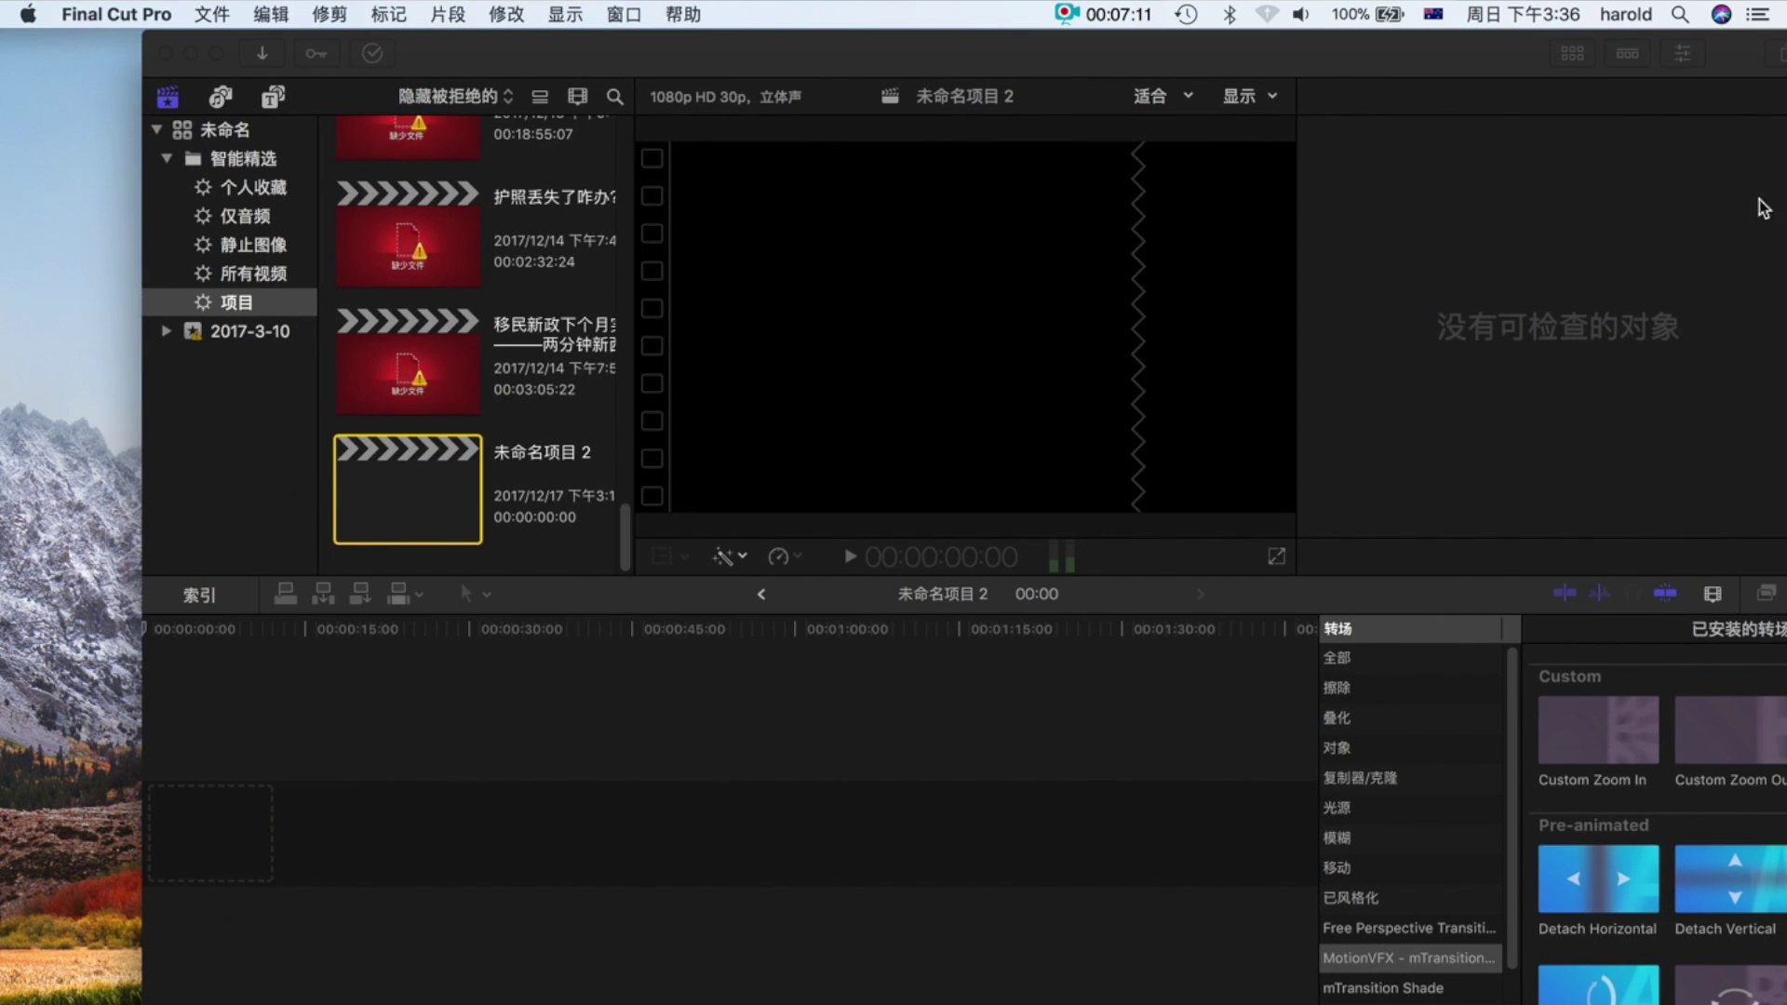
# - Place 1.jpg at the start of the timeline, accepting the 1080p HD project settings
pyautogui.moveTo(618, 511)
pyautogui.mouseDown()
pyautogui.moveTo(630, 228)
pyautogui.moveTo(625, 521)
pyautogui.mouseUp()
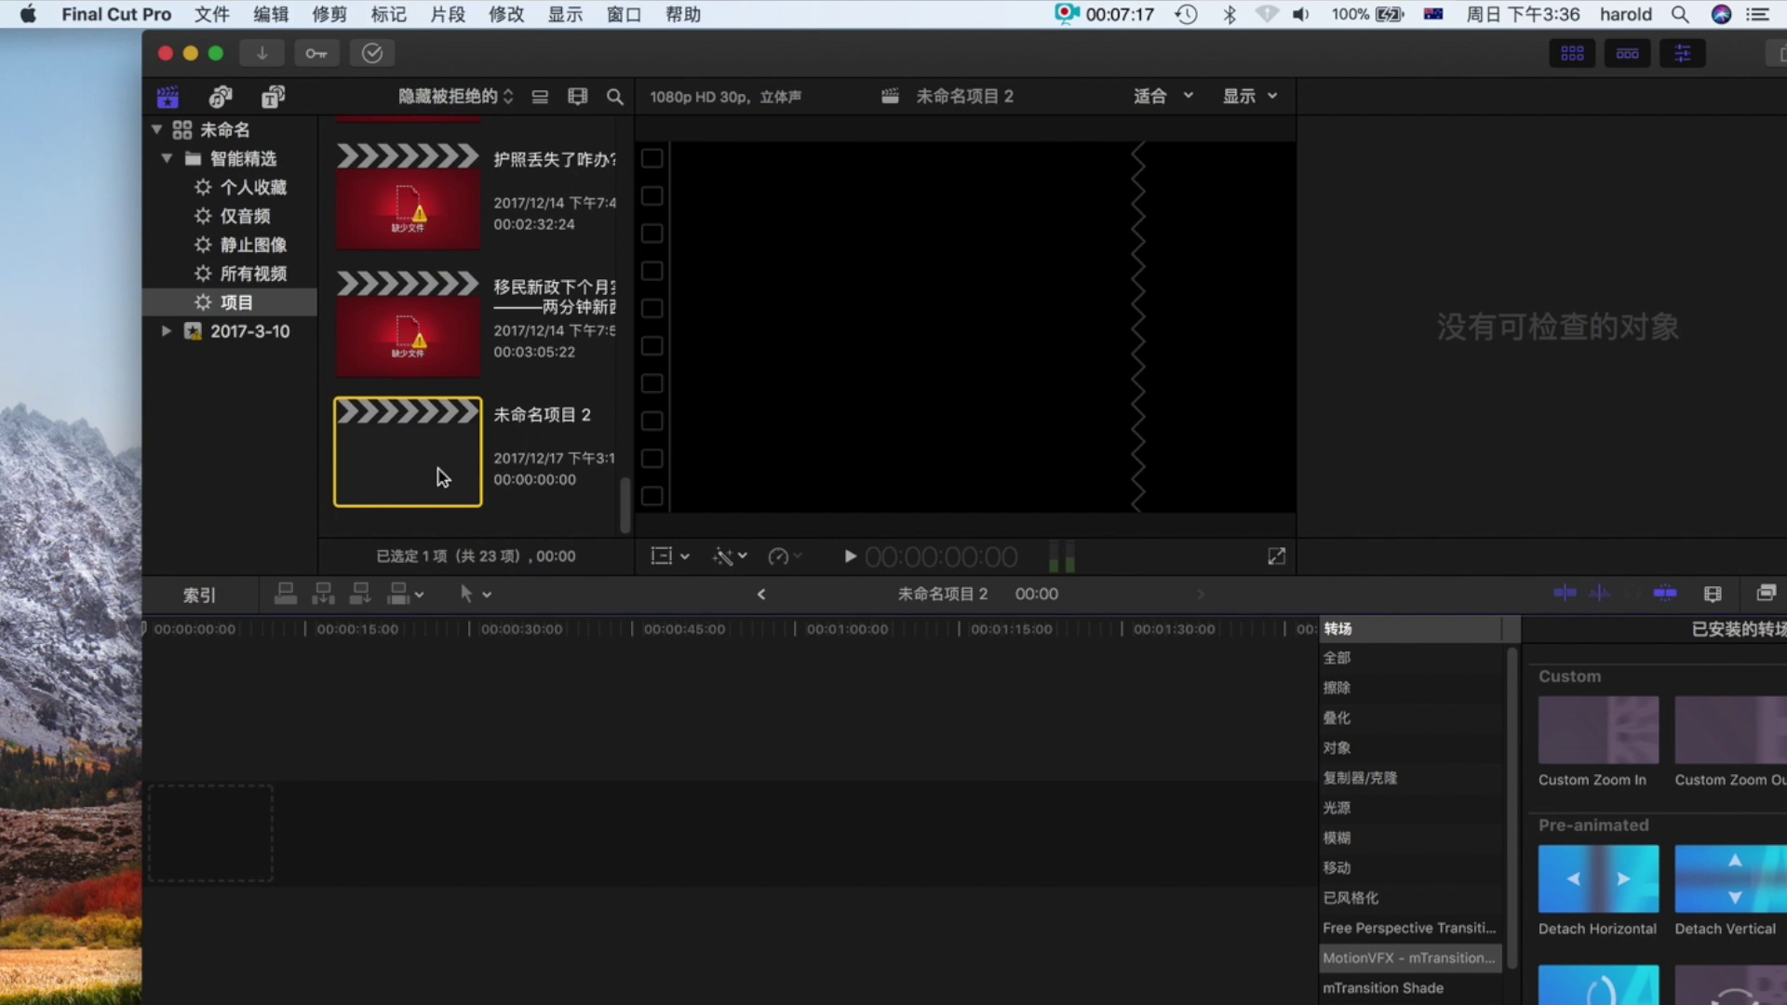
pyautogui.moveTo(508, 41); pyautogui.dragTo(1052, 16)
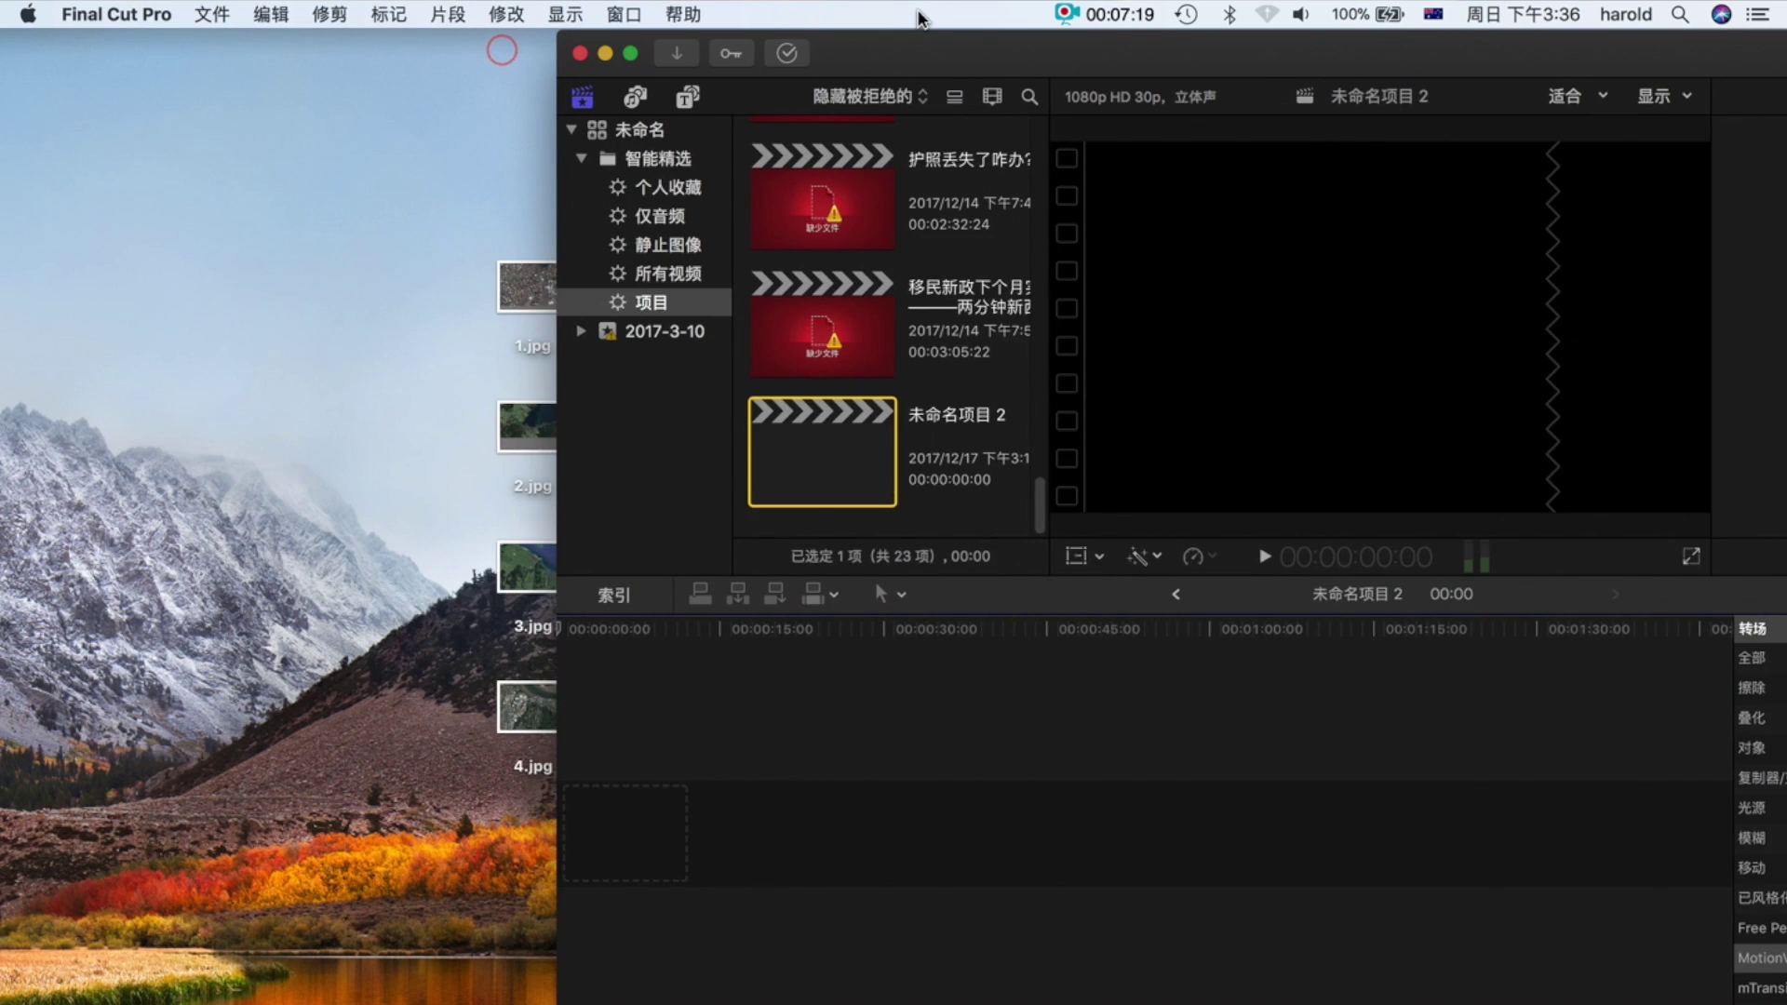
pyautogui.click(523, 277)
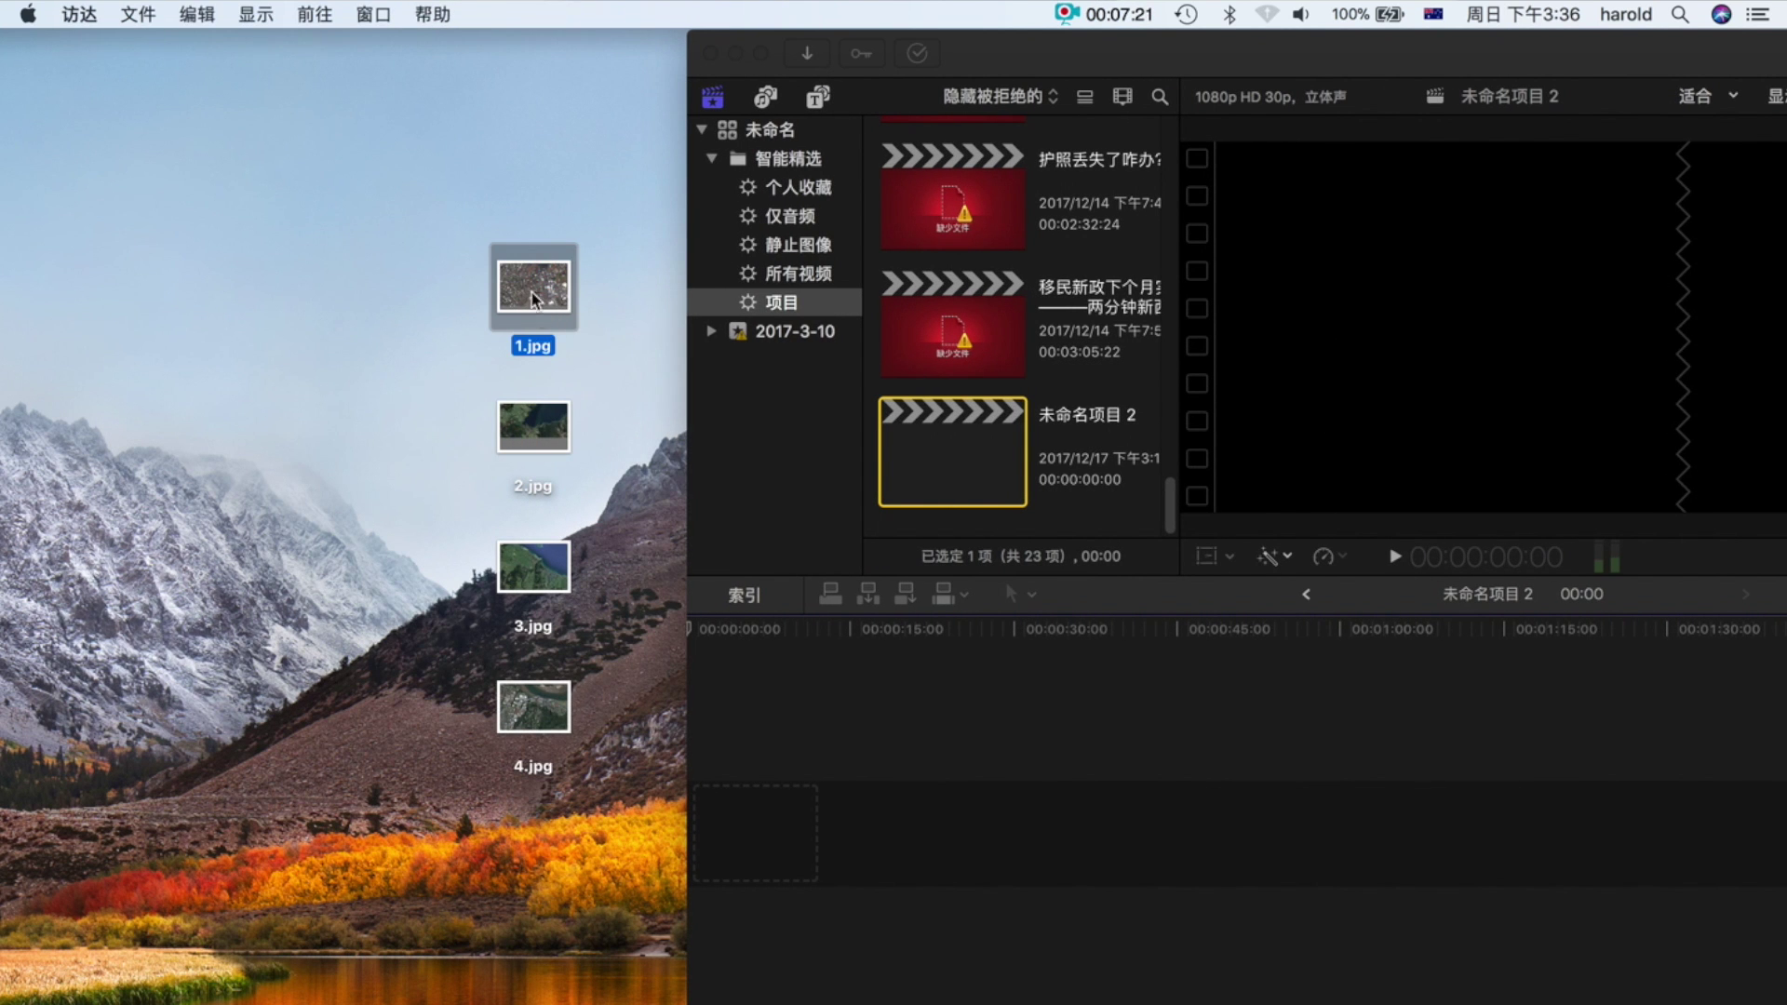
pyautogui.moveTo(668, 495); pyautogui.dragTo(761, 777)
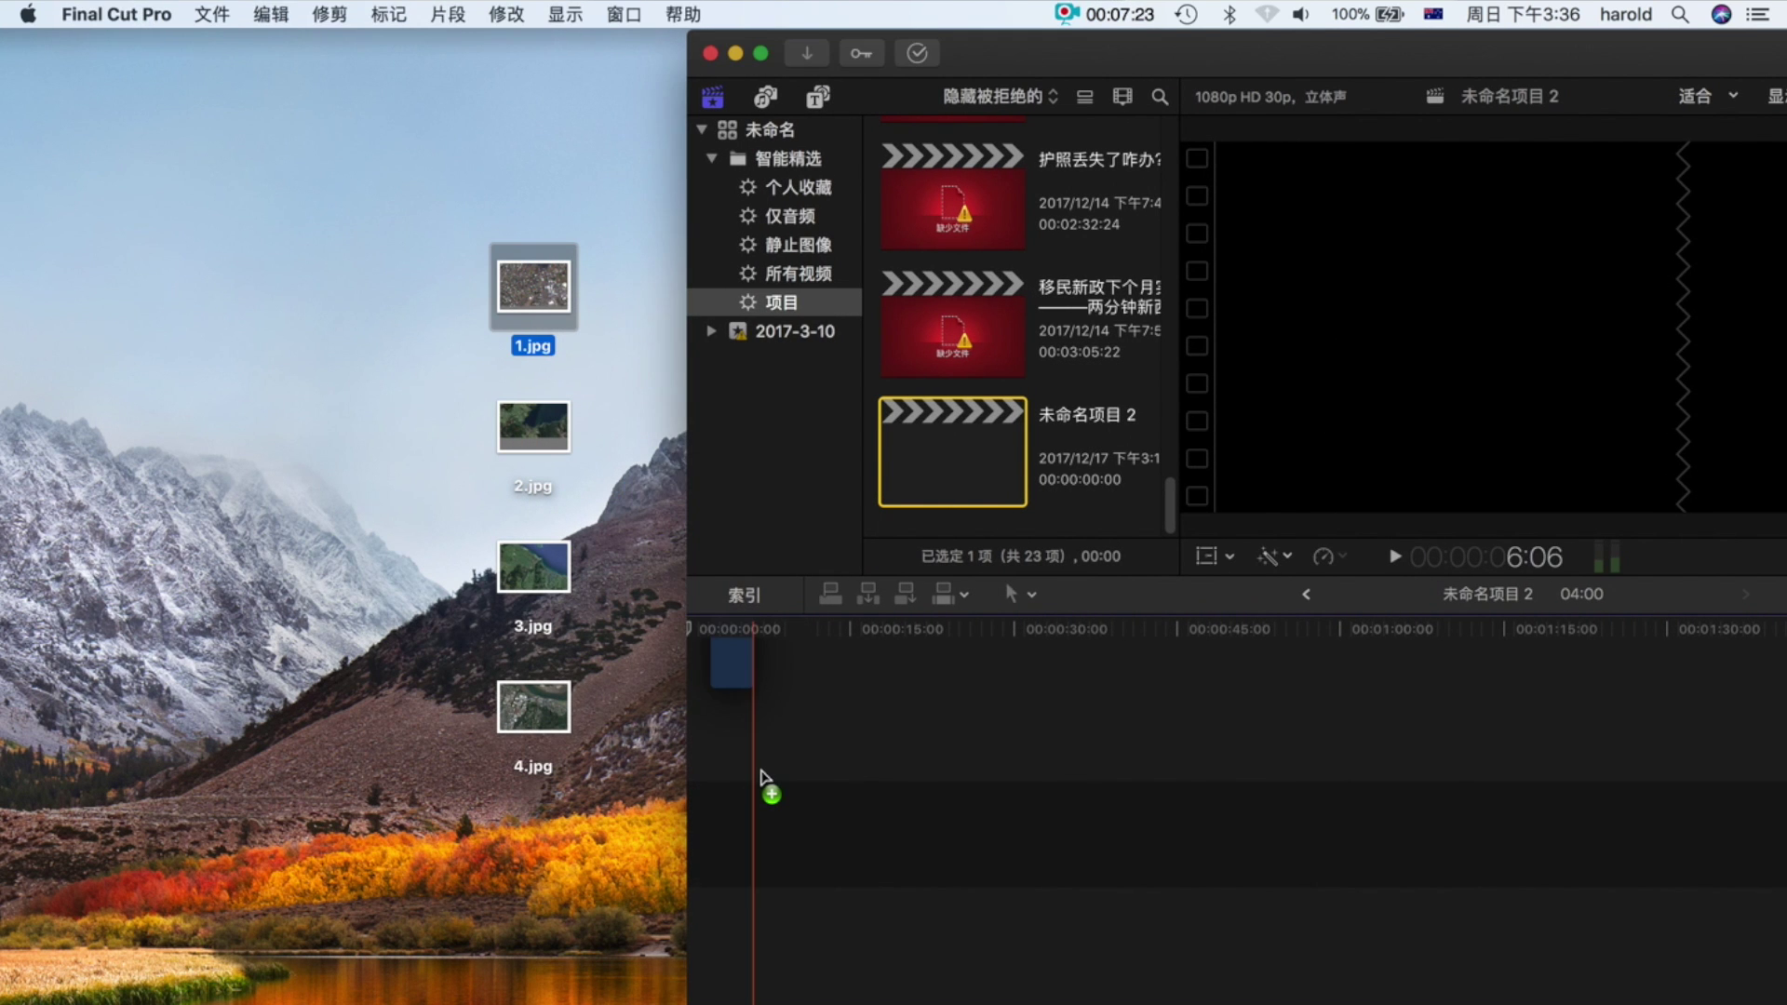
pyautogui.moveTo(761, 777); pyautogui.dragTo(774, 746)
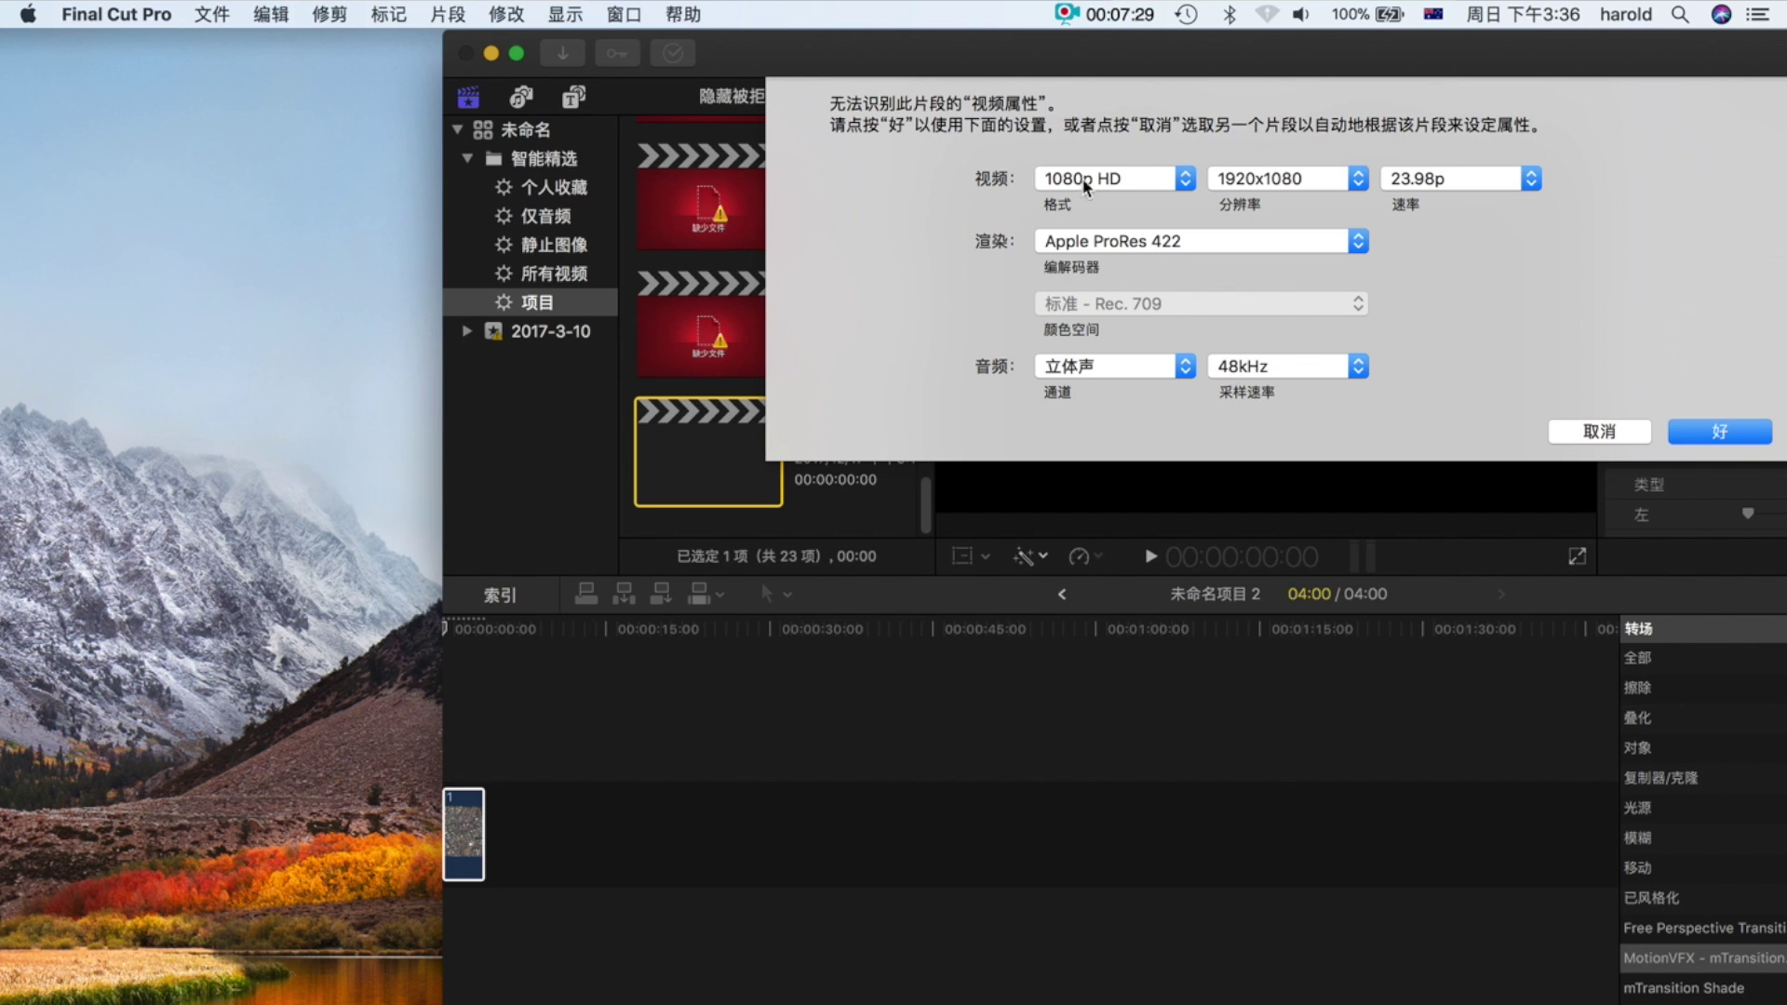
pyautogui.click(1711, 435)
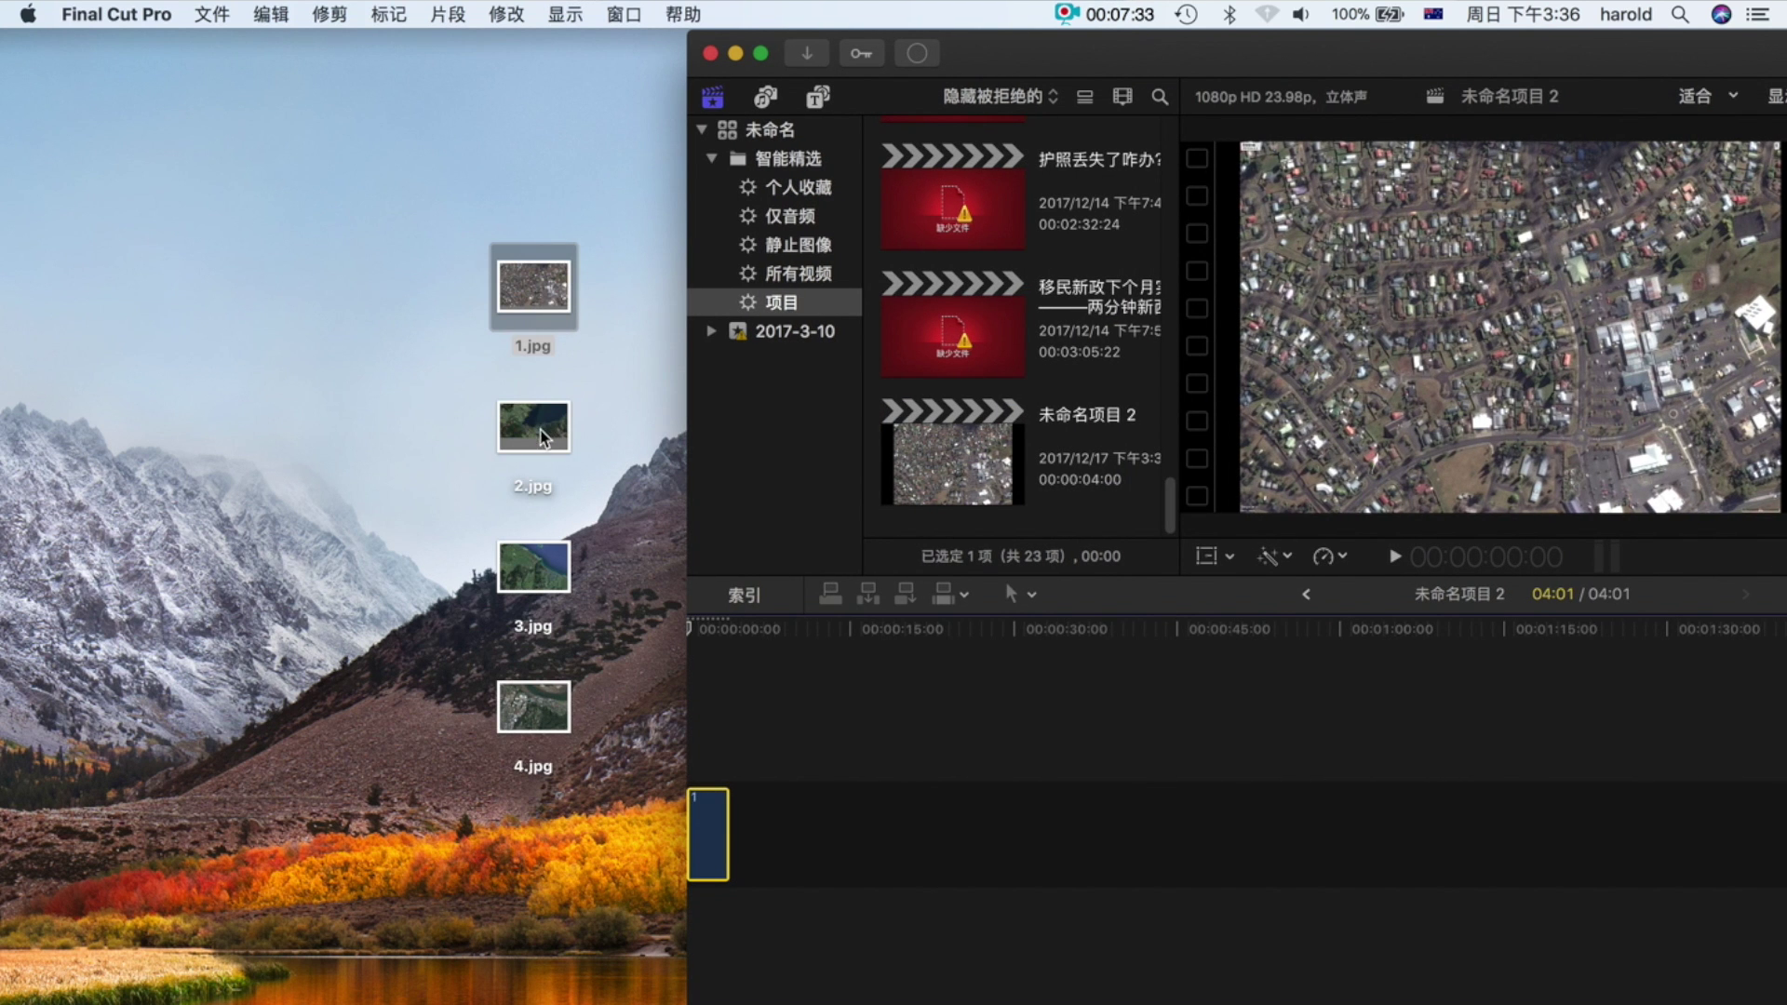
# - Add 2.jpg, 3.jpg and 4.jpg in order after the first clip
pyautogui.moveTo(543, 437); pyautogui.dragTo(810, 838)
pyautogui.click(528, 555)
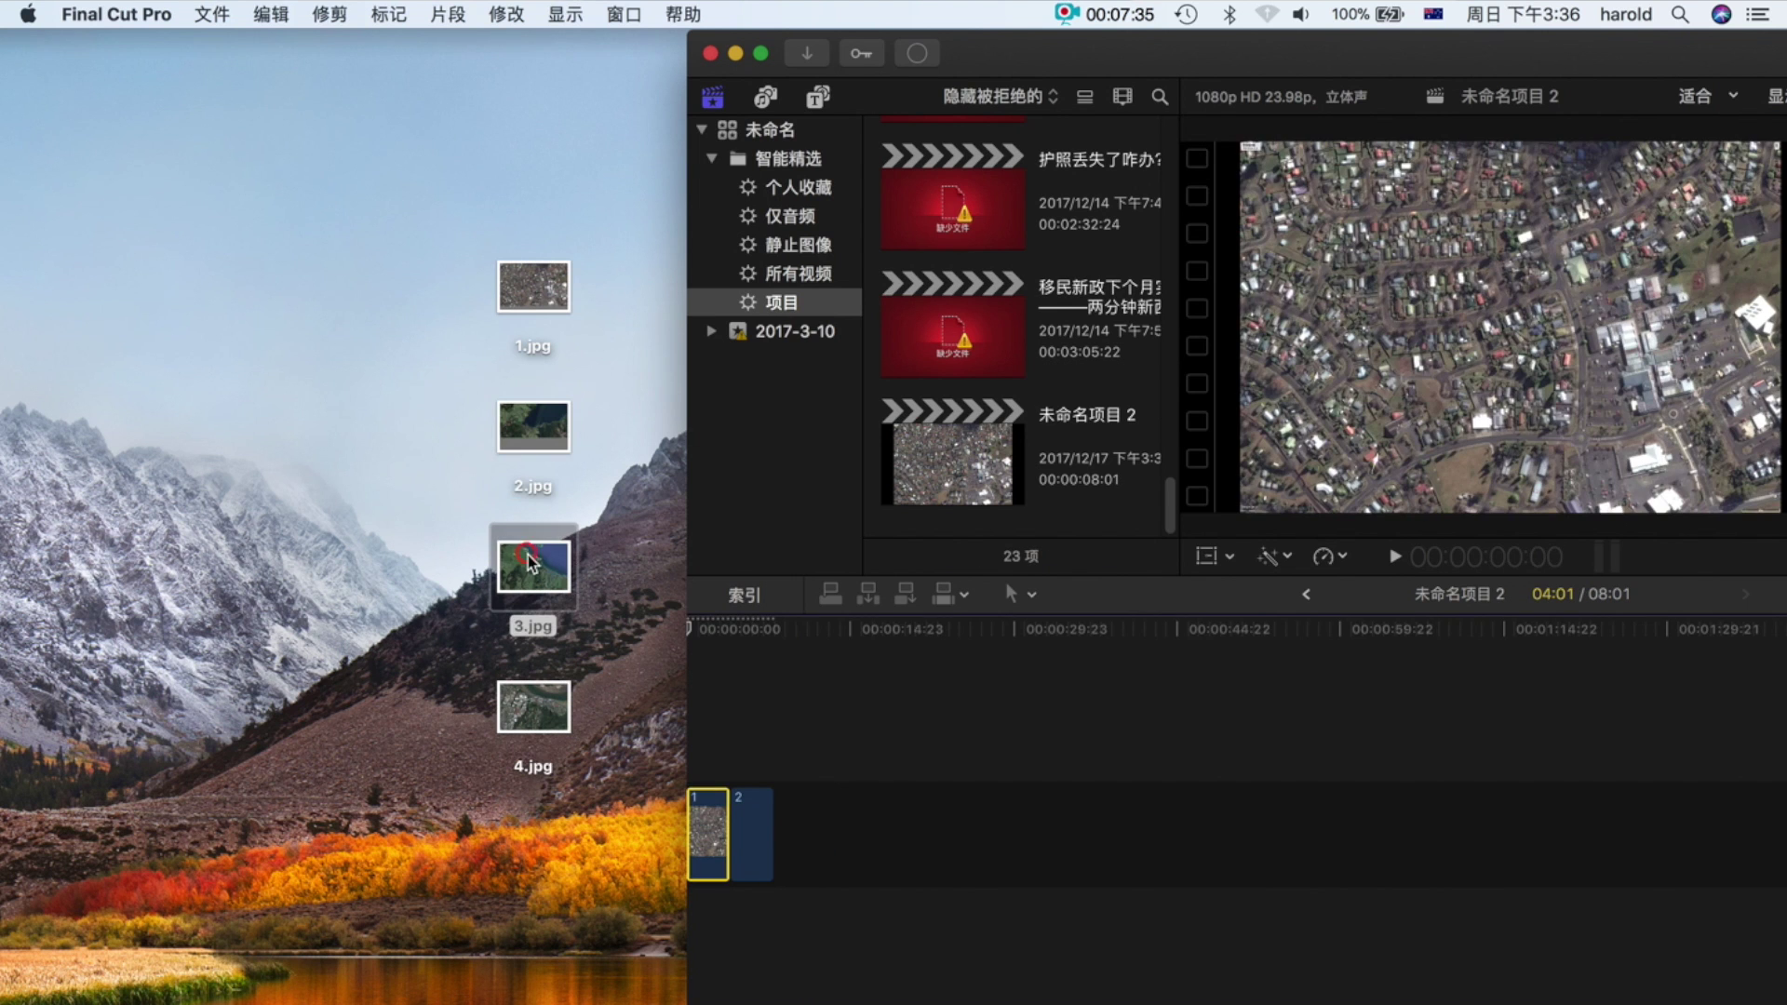
pyautogui.moveTo(528, 554)
pyautogui.mouseDown()
pyautogui.moveTo(799, 758)
pyautogui.moveTo(811, 828)
pyautogui.mouseUp()
pyautogui.click(536, 711)
pyautogui.moveTo(536, 711); pyautogui.dragTo(860, 840)
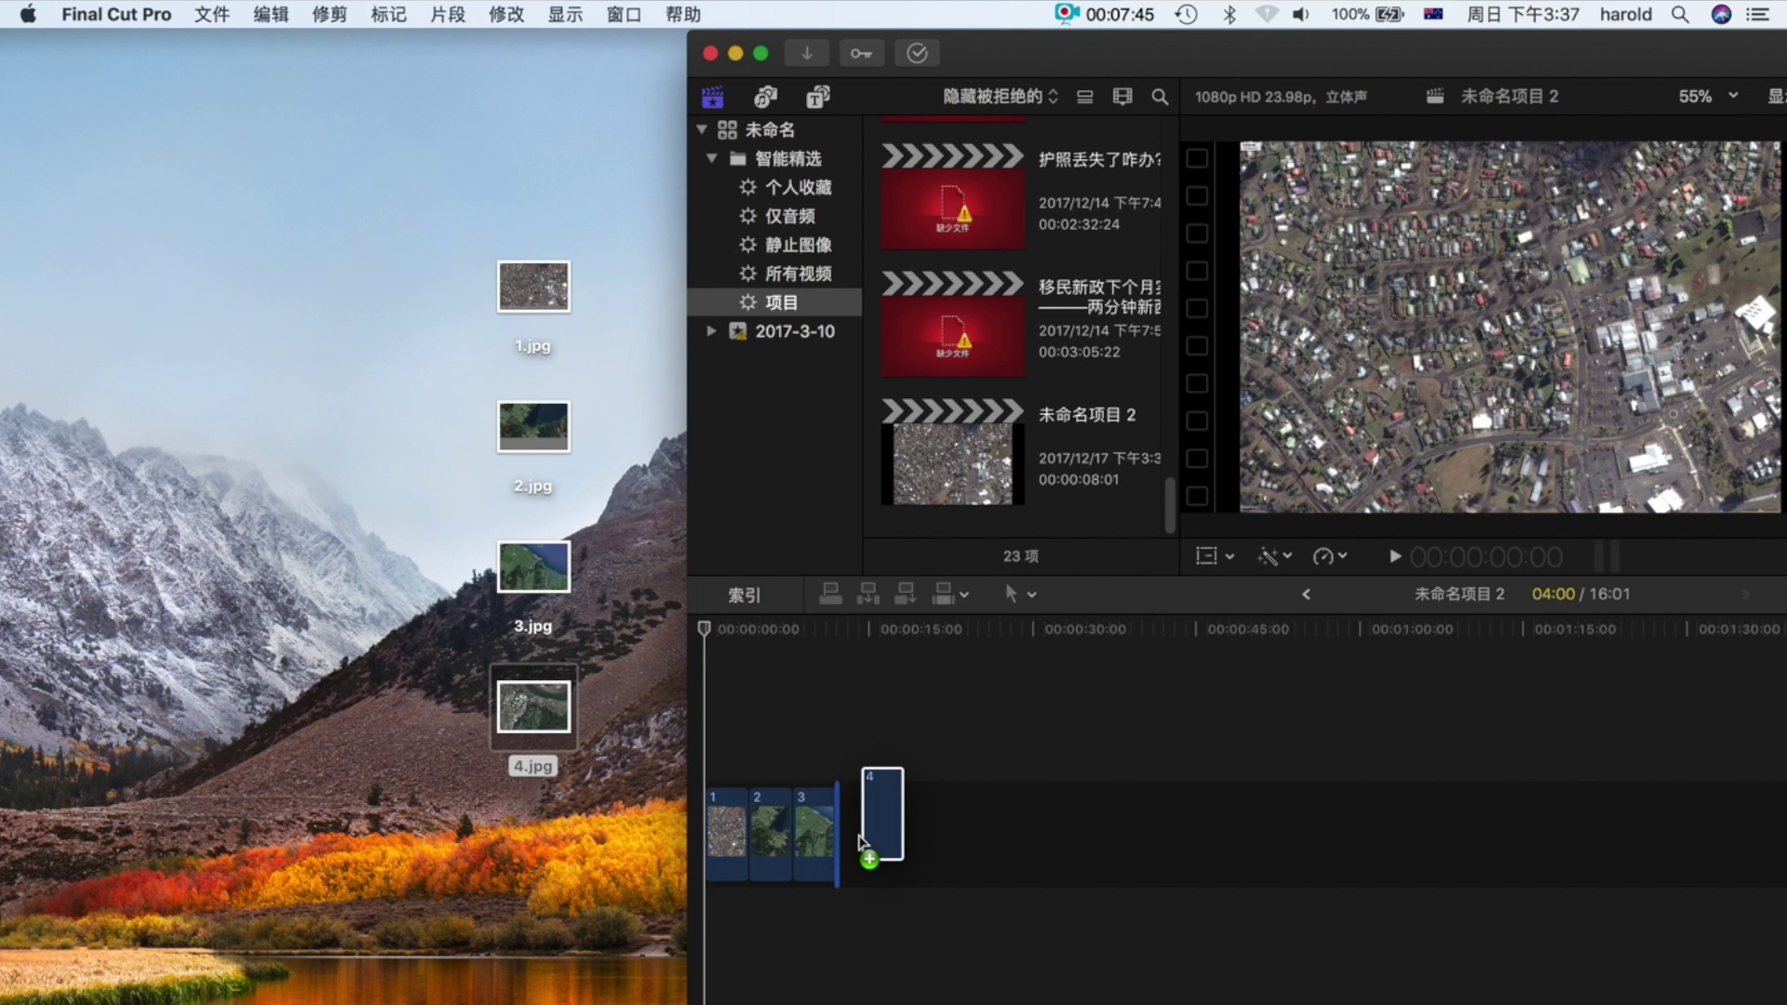
pyautogui.moveTo(860, 838); pyautogui.dragTo(865, 833)
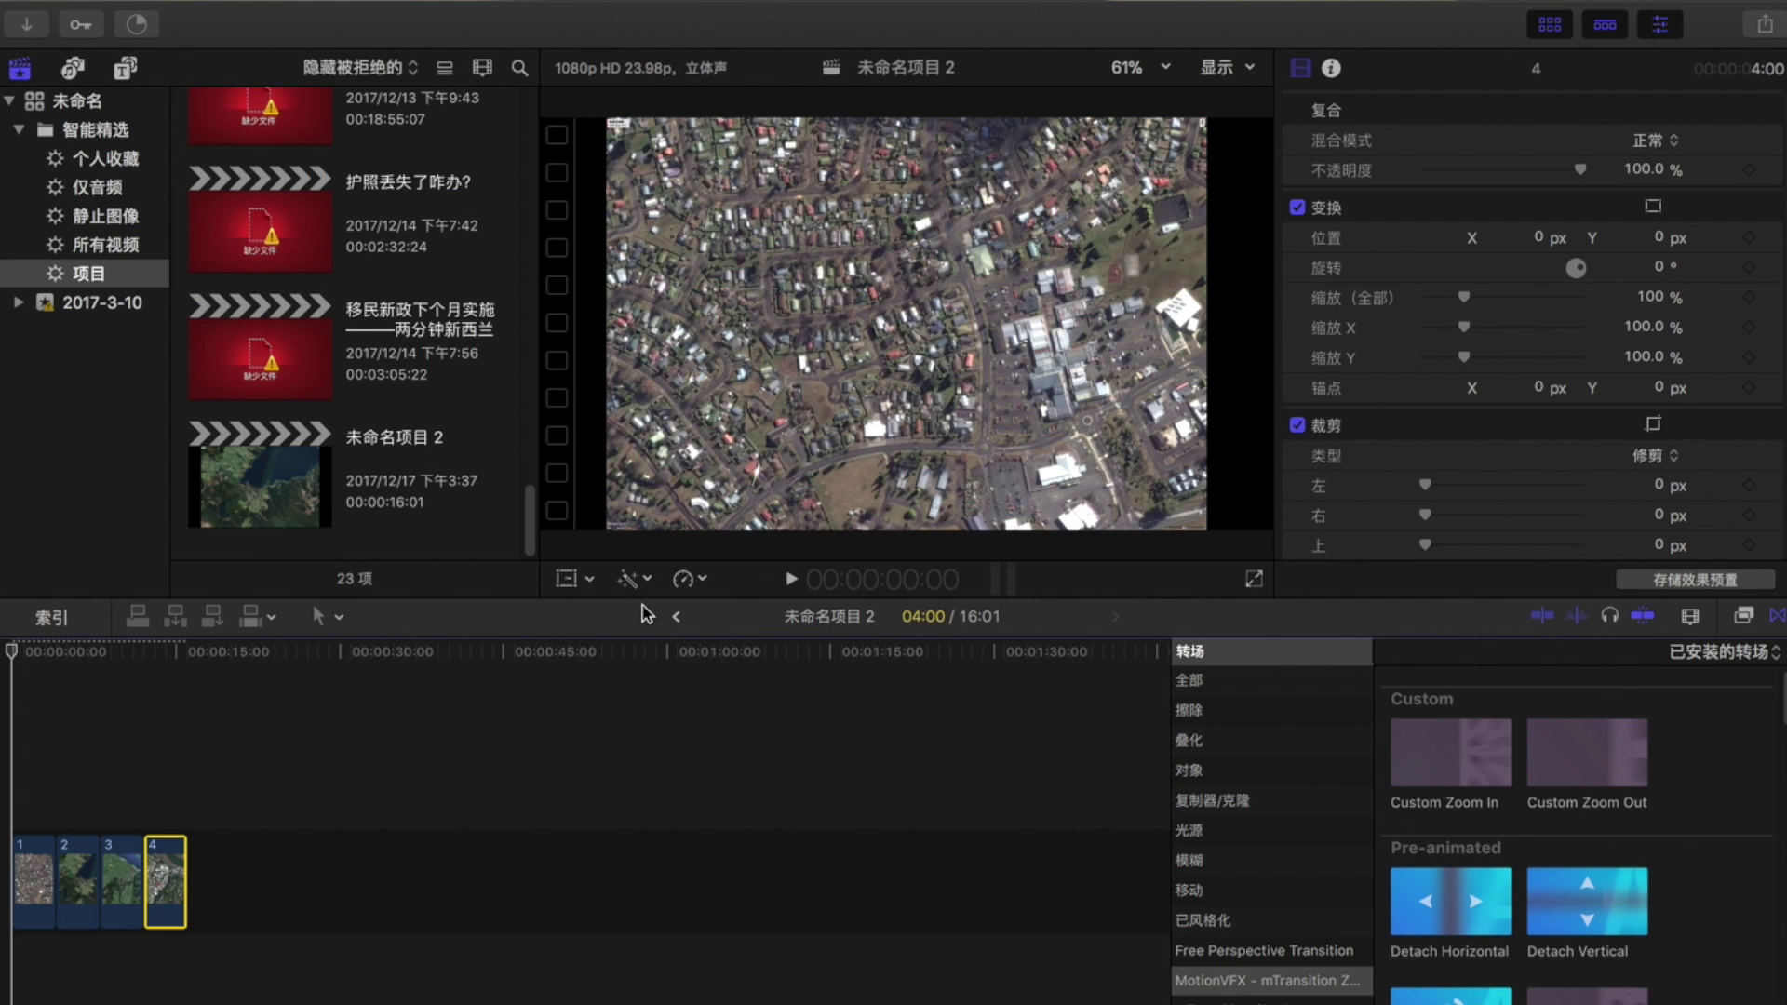
# - Scale clip 4 in the viewer so it fills the frame without black bars
pyautogui.click(588, 596)
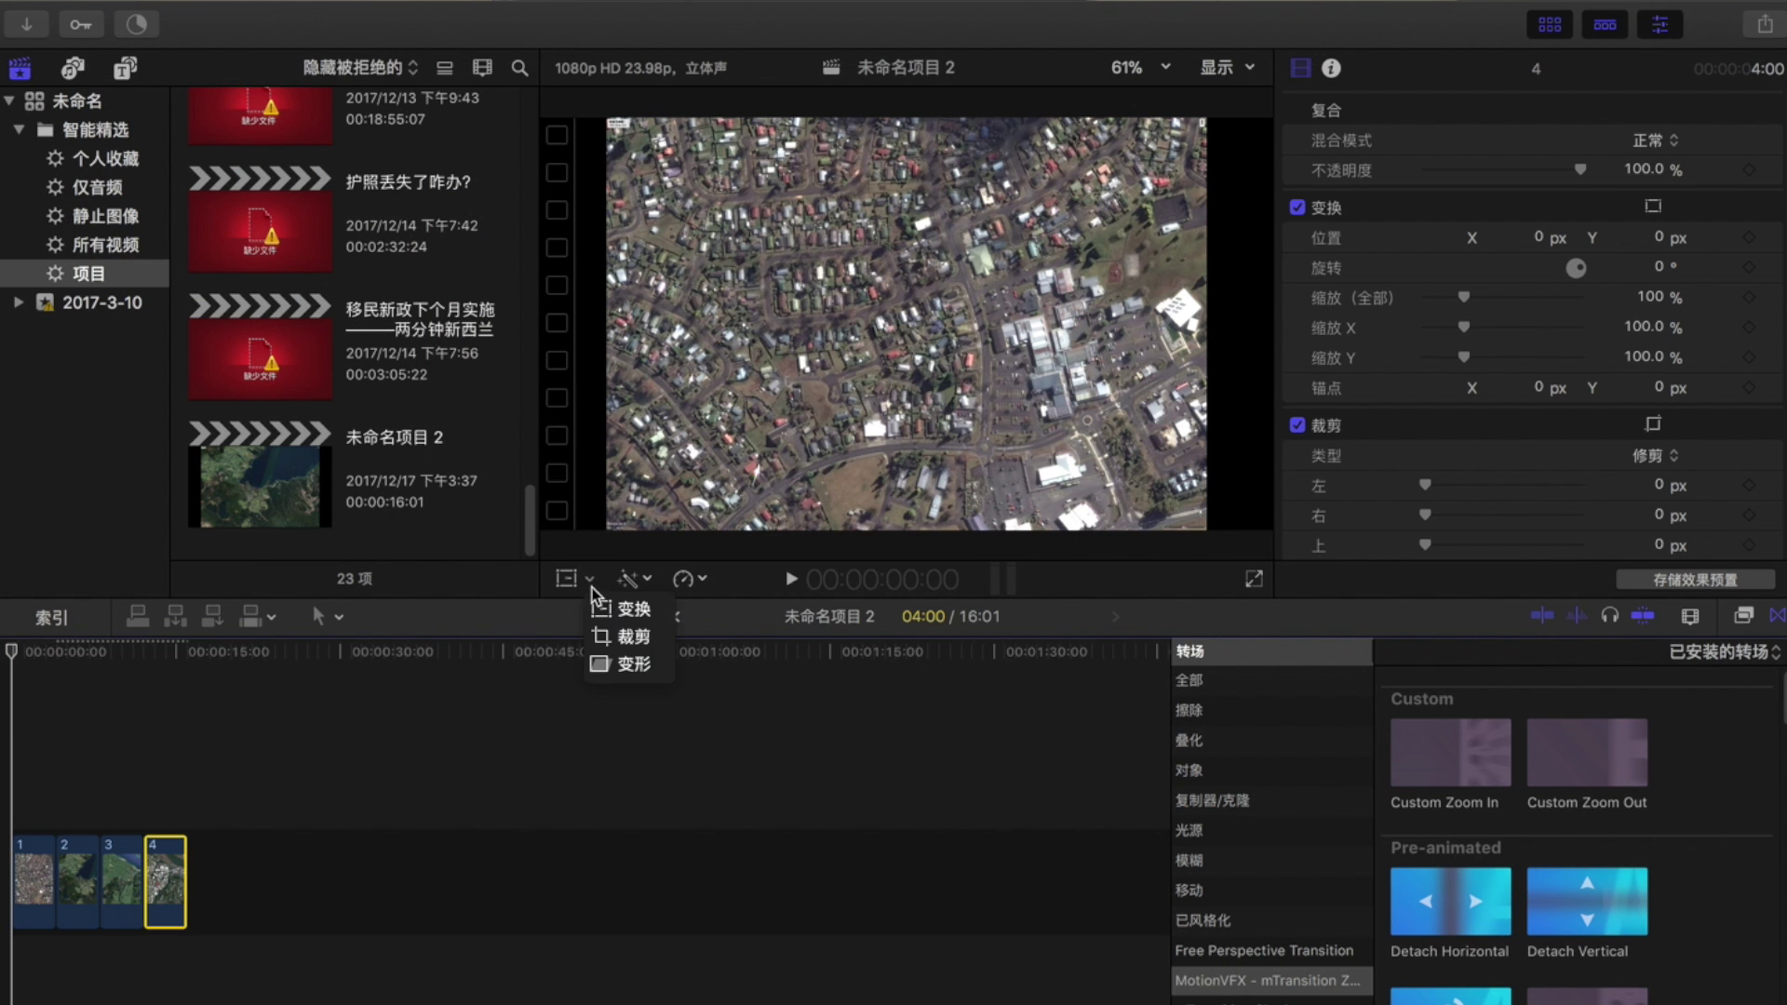
pyautogui.click(649, 609)
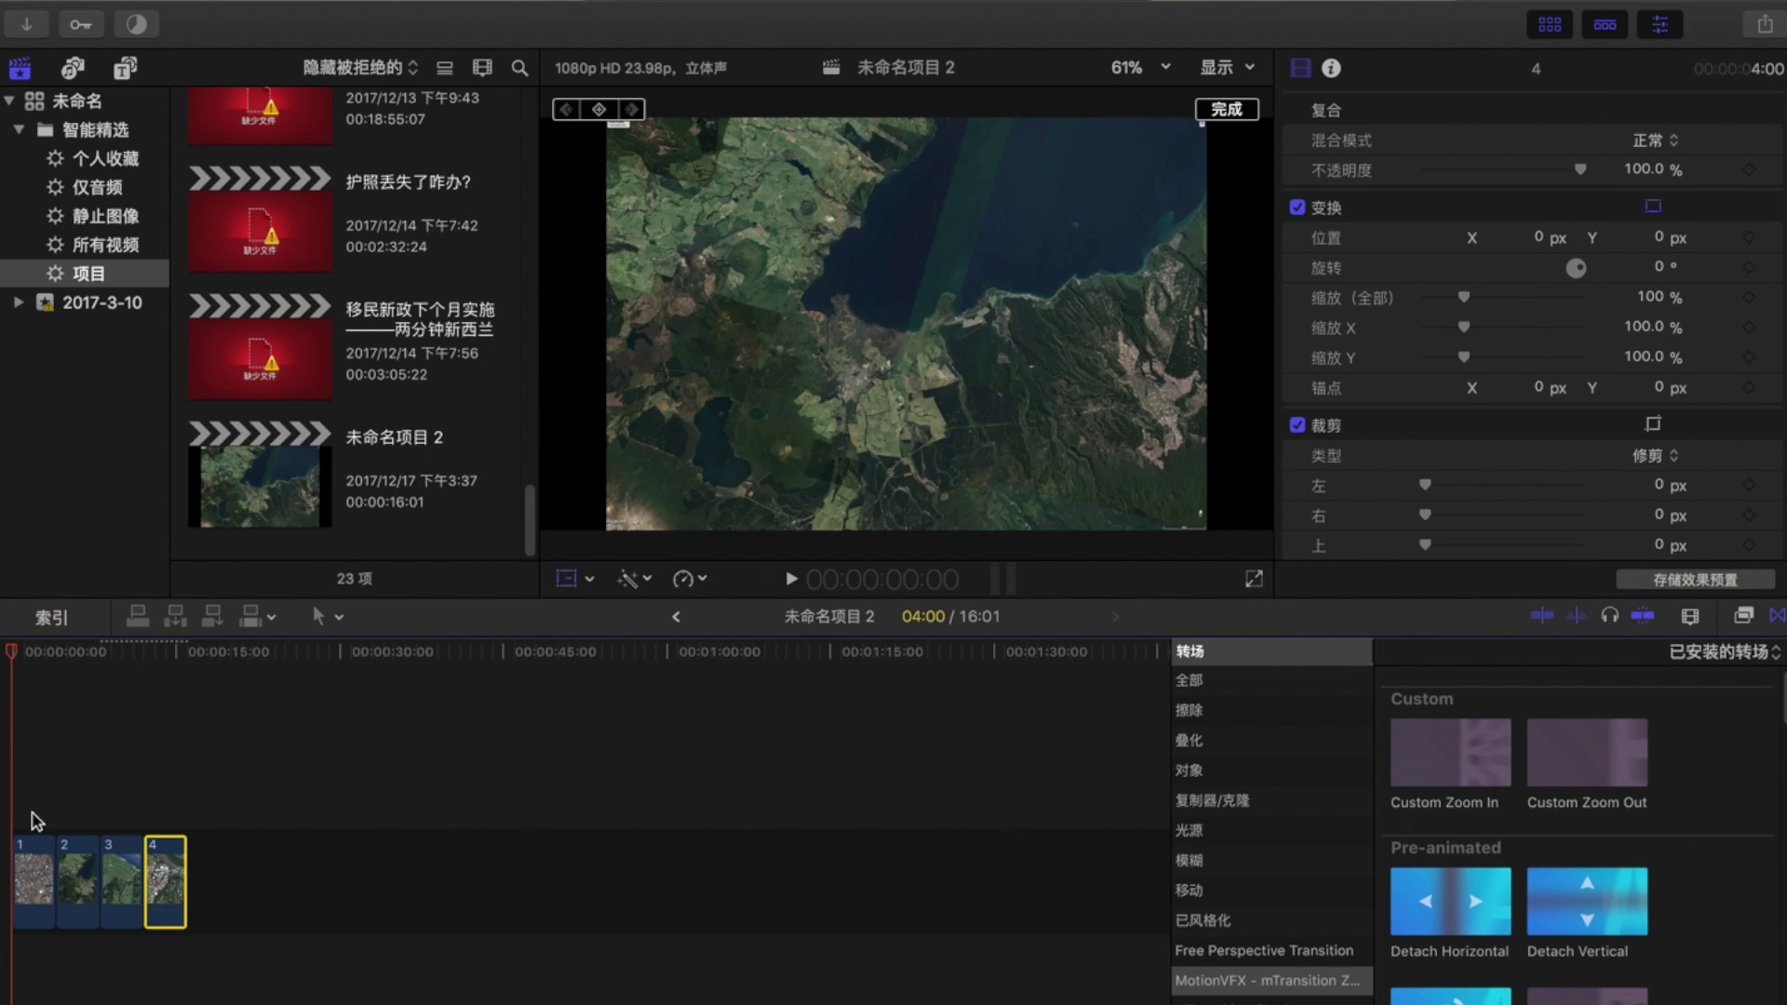
pyautogui.click(165, 794)
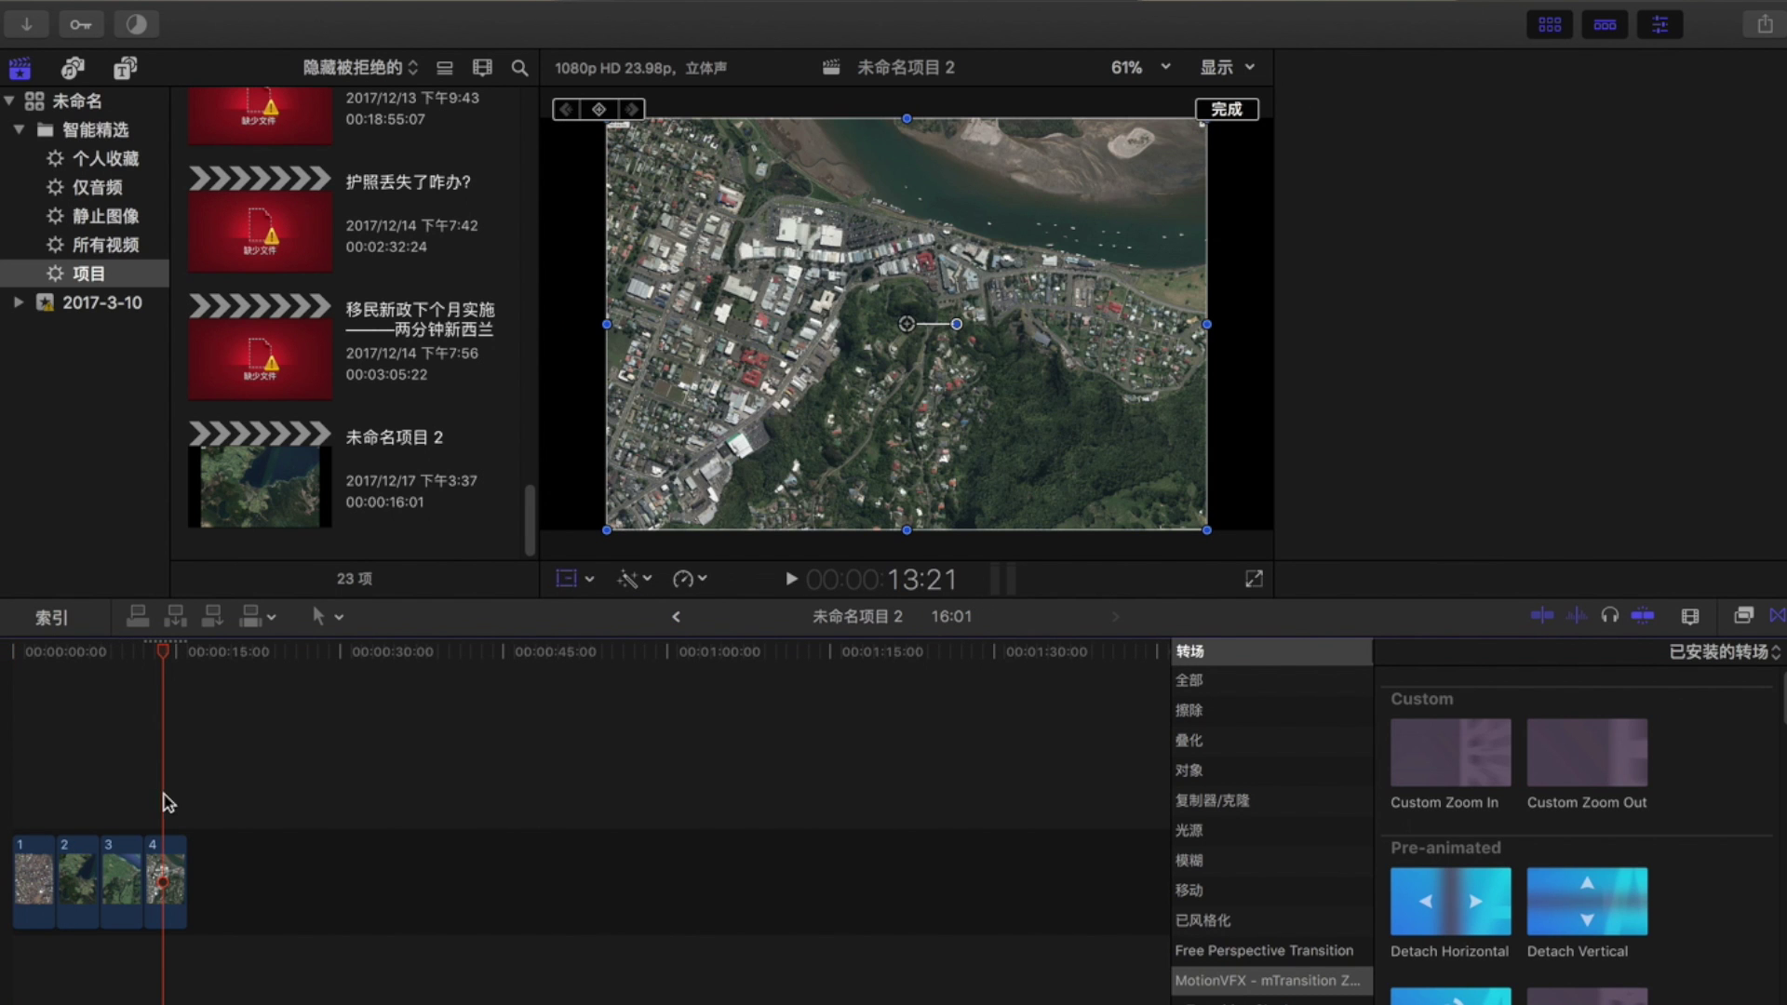
pyautogui.click(647, 165)
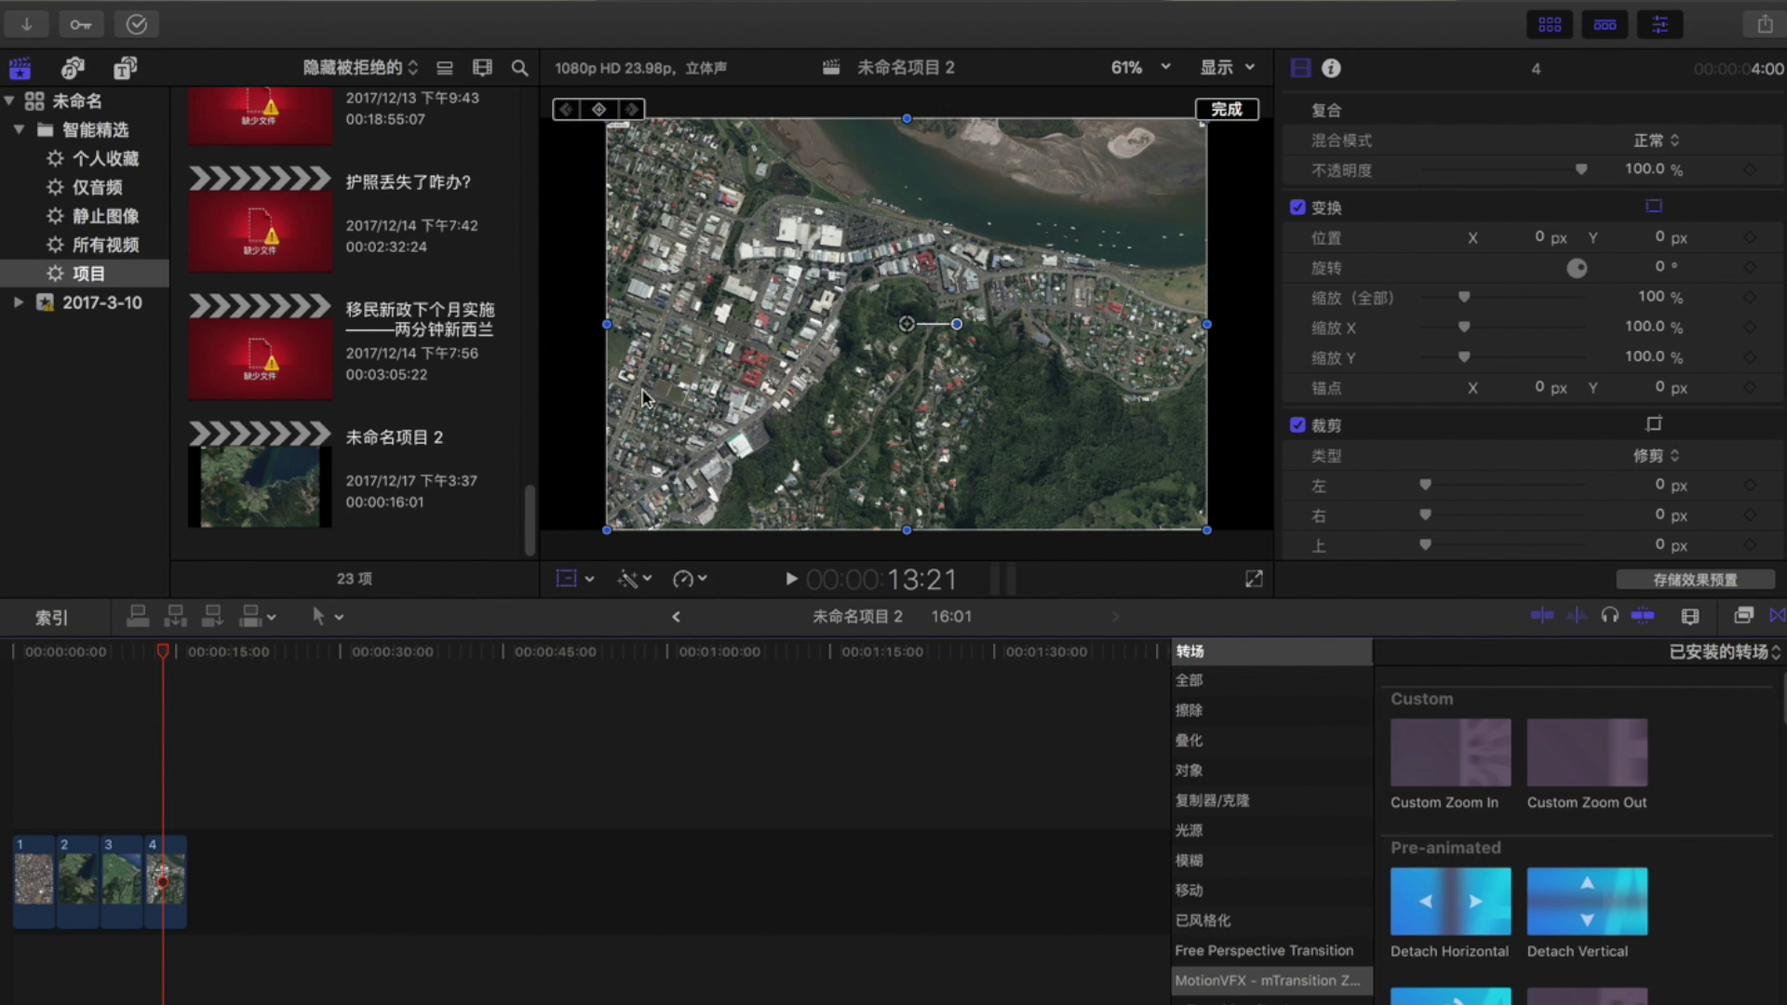
pyautogui.moveTo(607, 533)
pyautogui.mouseDown()
pyautogui.moveTo(530, 558)
pyautogui.moveTo(651, 491)
pyautogui.moveTo(530, 547)
pyautogui.mouseUp()
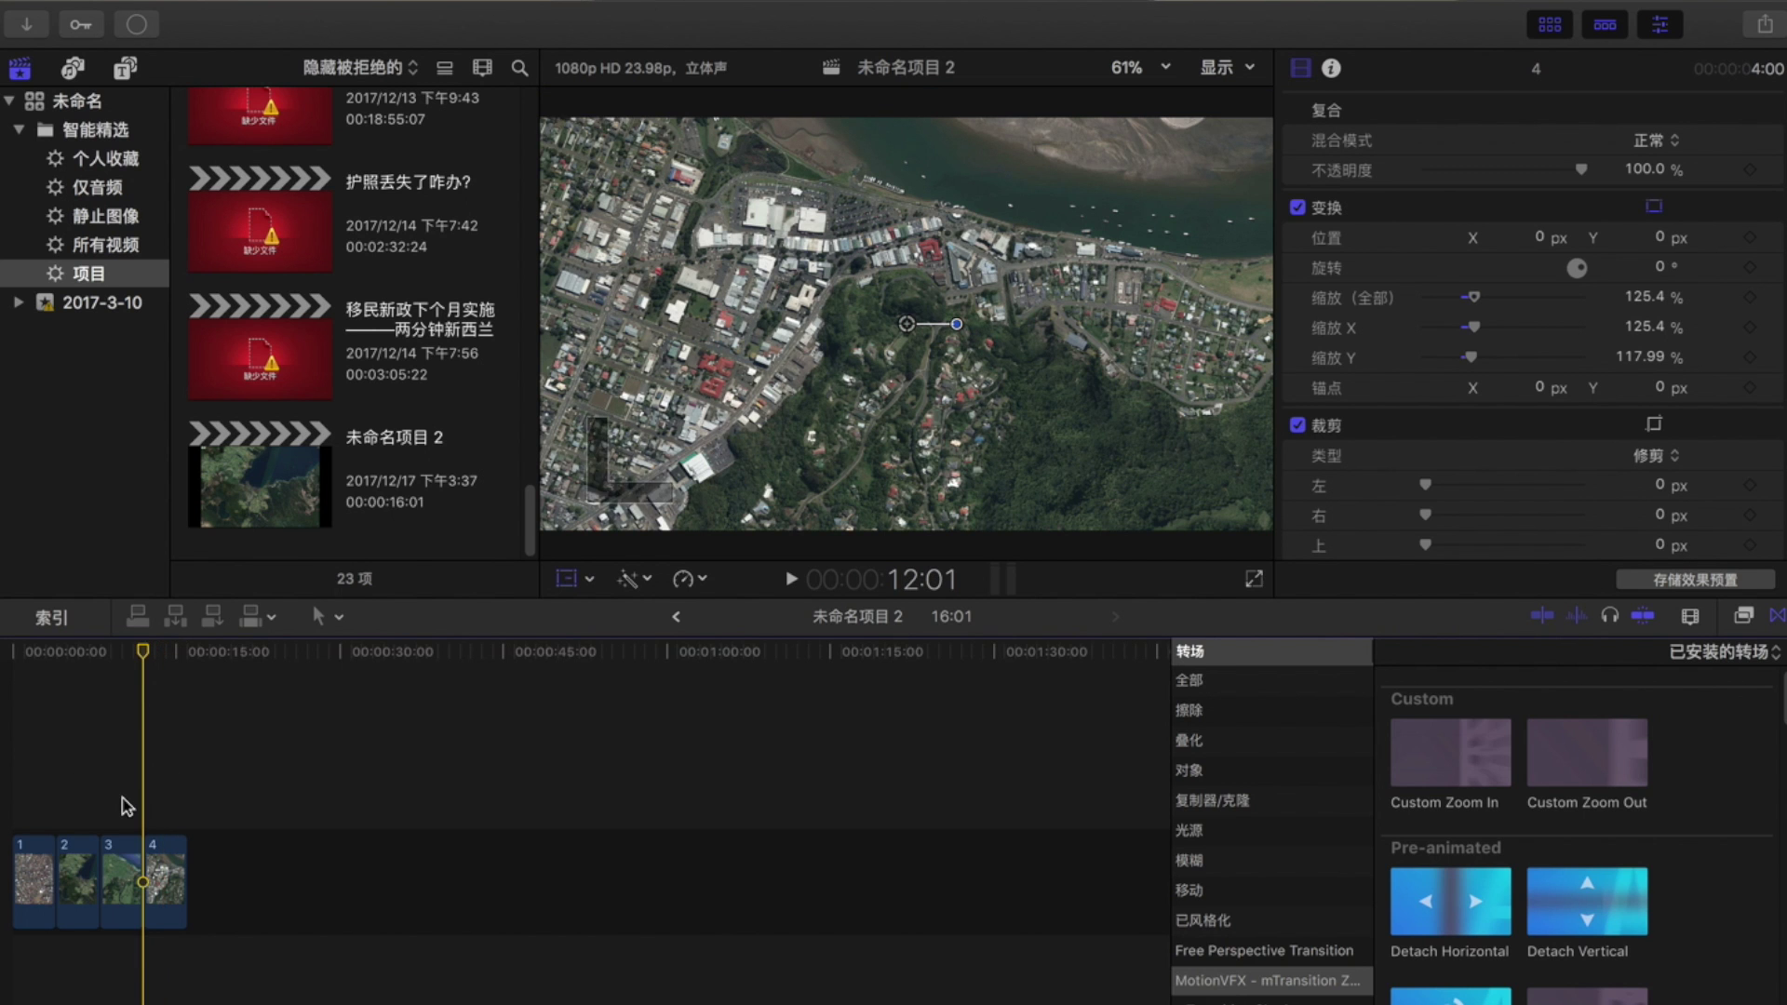
# - Enlarge clip 3 to about 122%, then play back the start of the project
pyautogui.click(124, 875)
pyautogui.moveTo(607, 530); pyautogui.dragTo(521, 572)
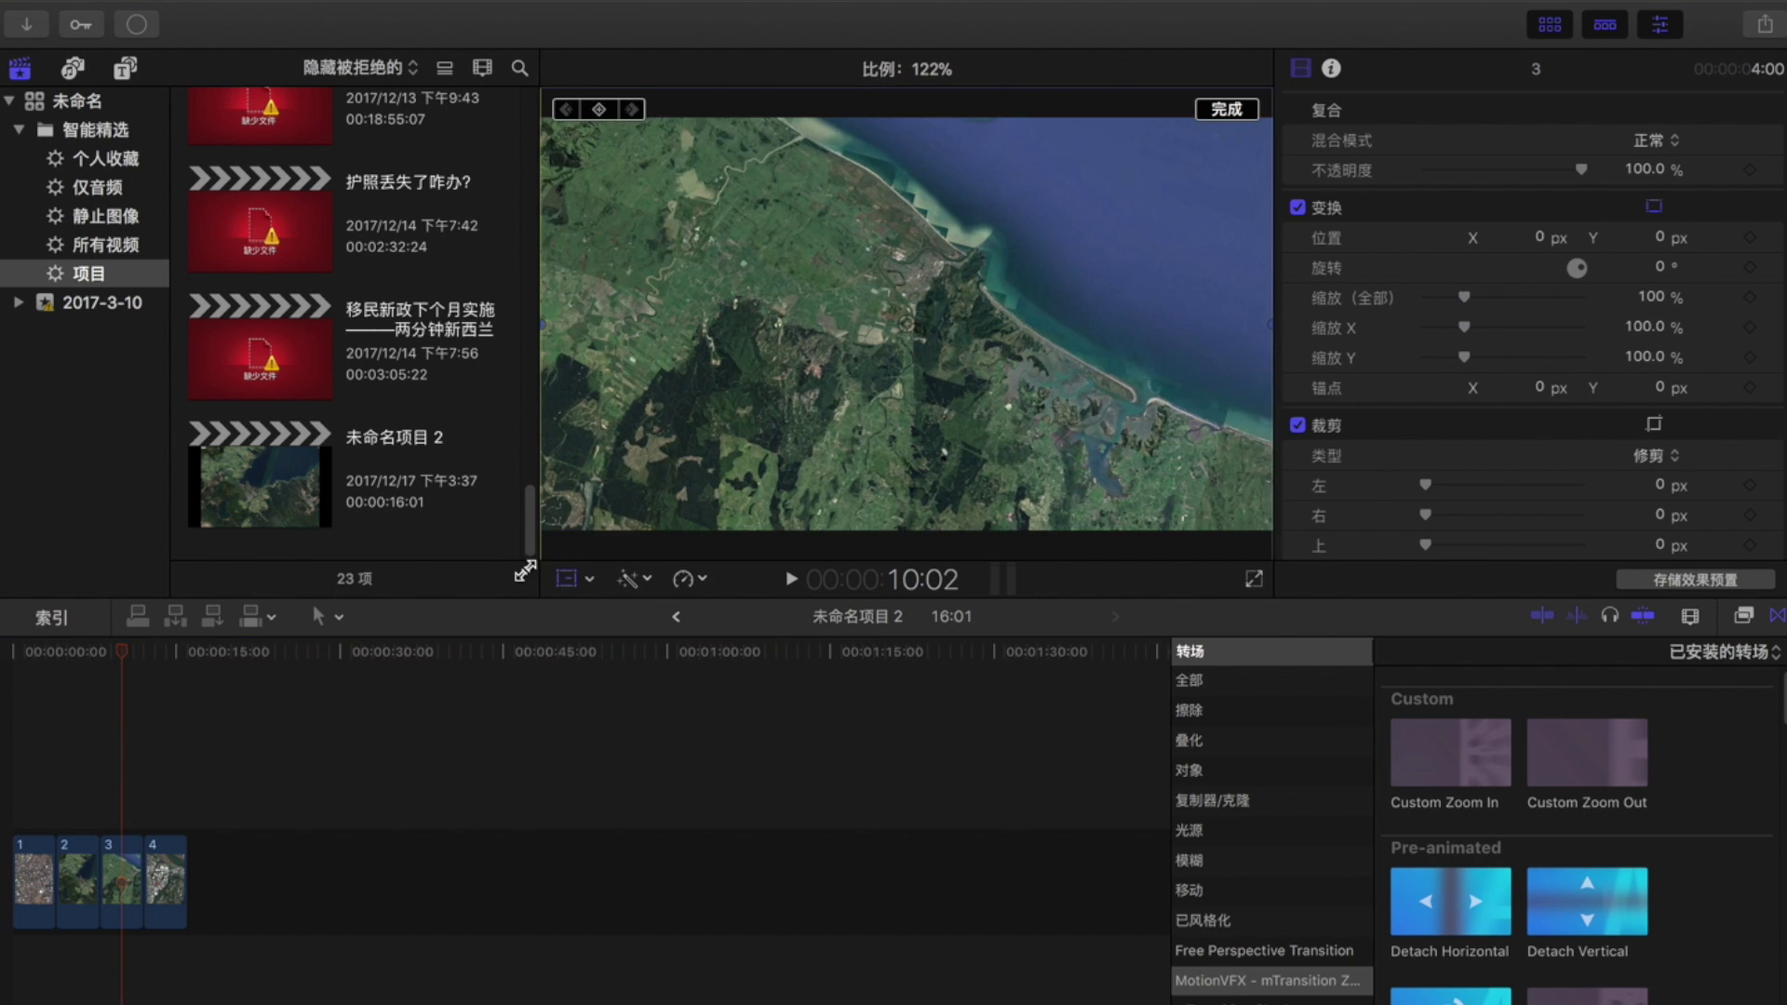
pyautogui.click(39, 791)
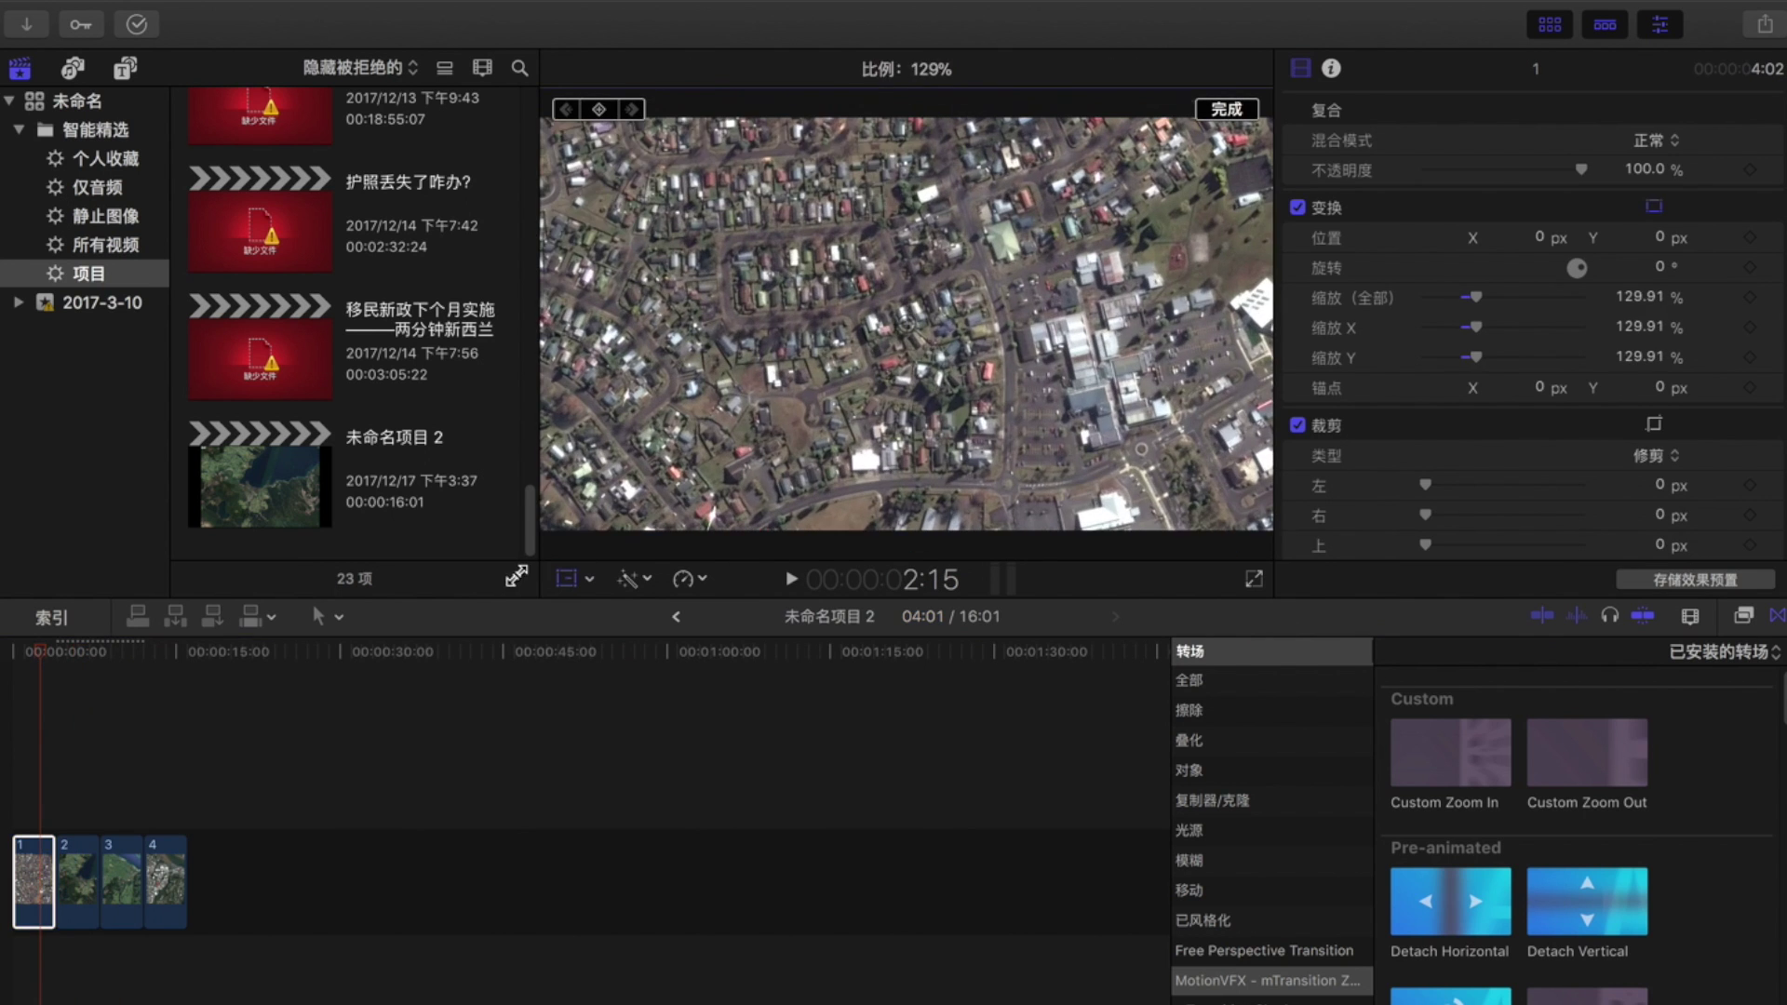
pyautogui.press('space')
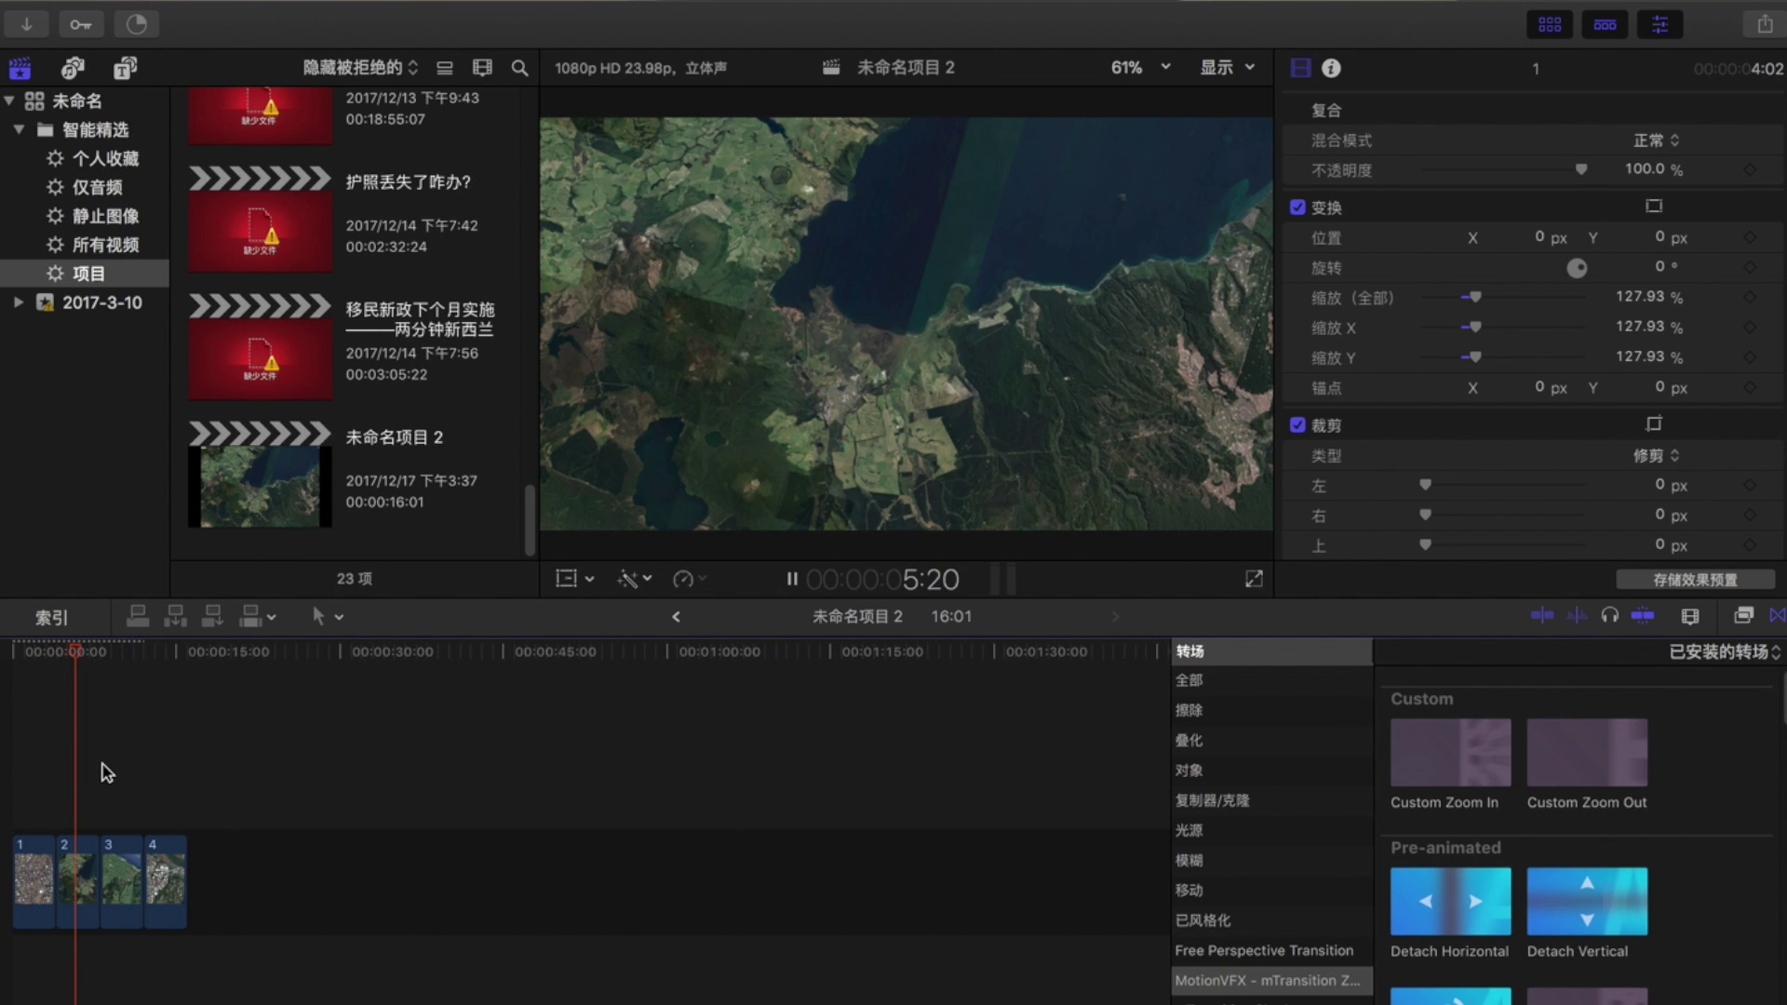
pyautogui.press('space')
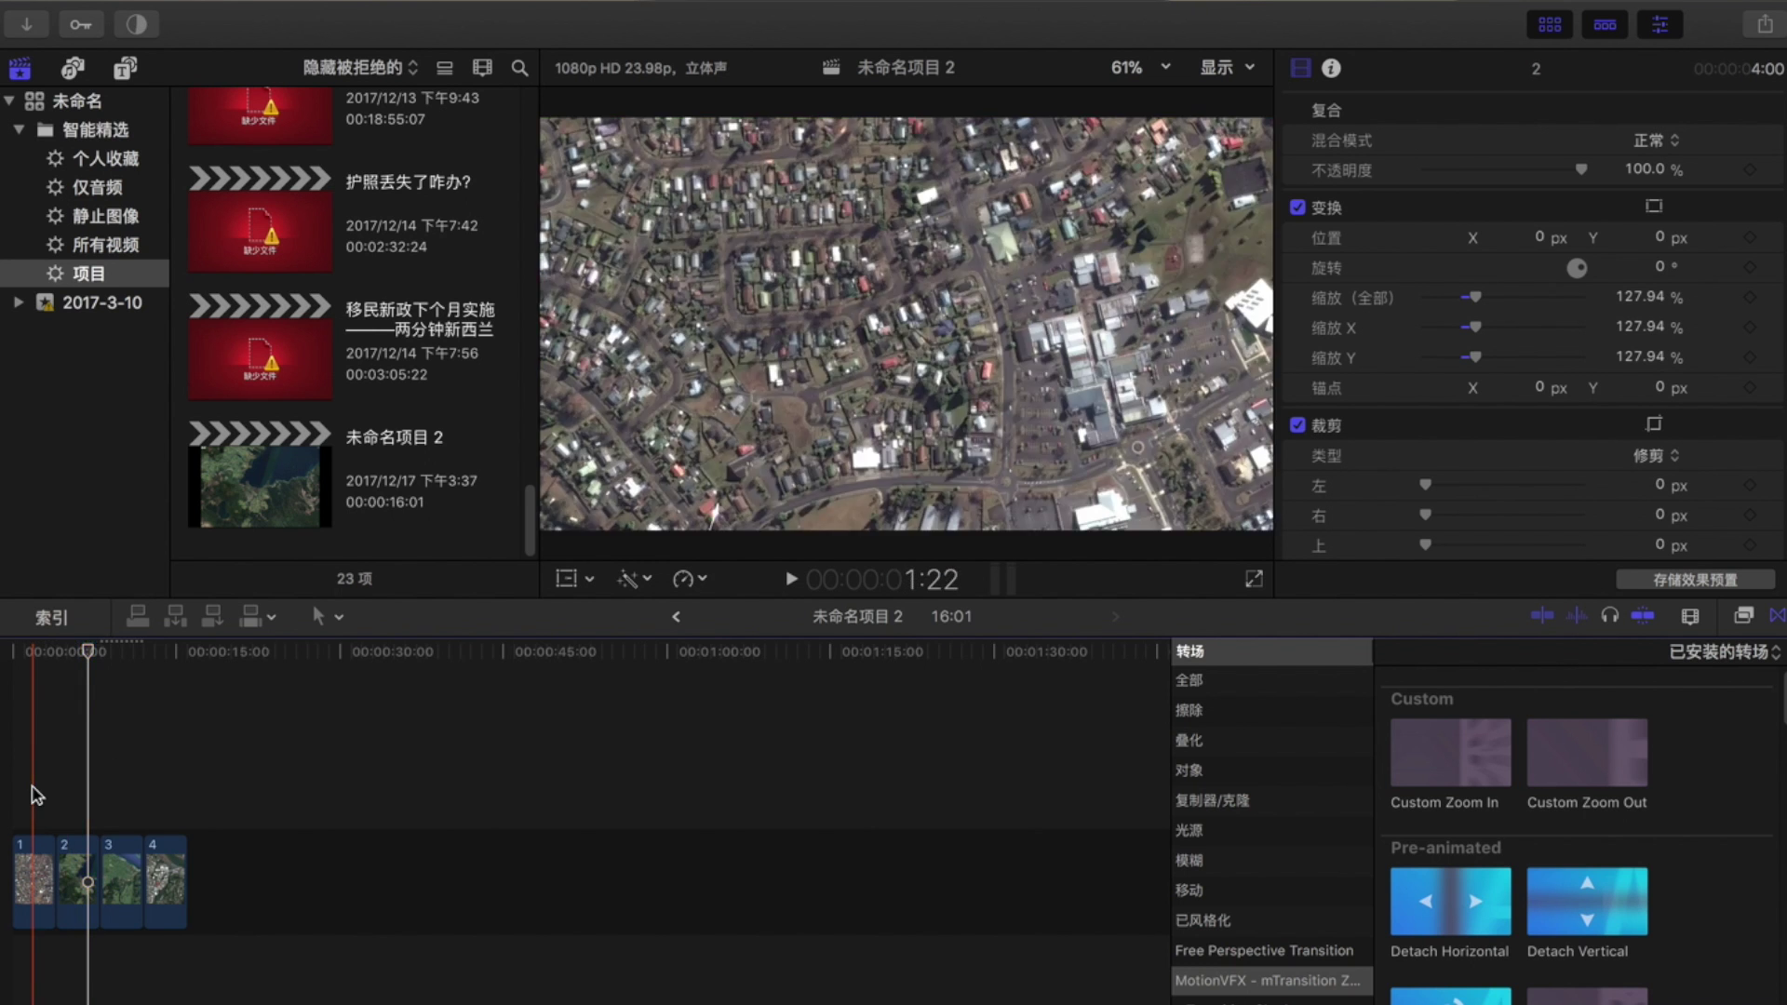
pyautogui.press('super+5')
pyautogui.click(72, 791)
# - Drag the 云 clouds generator above the four stills, keeping the Select tool active
pyautogui.click(73, 68)
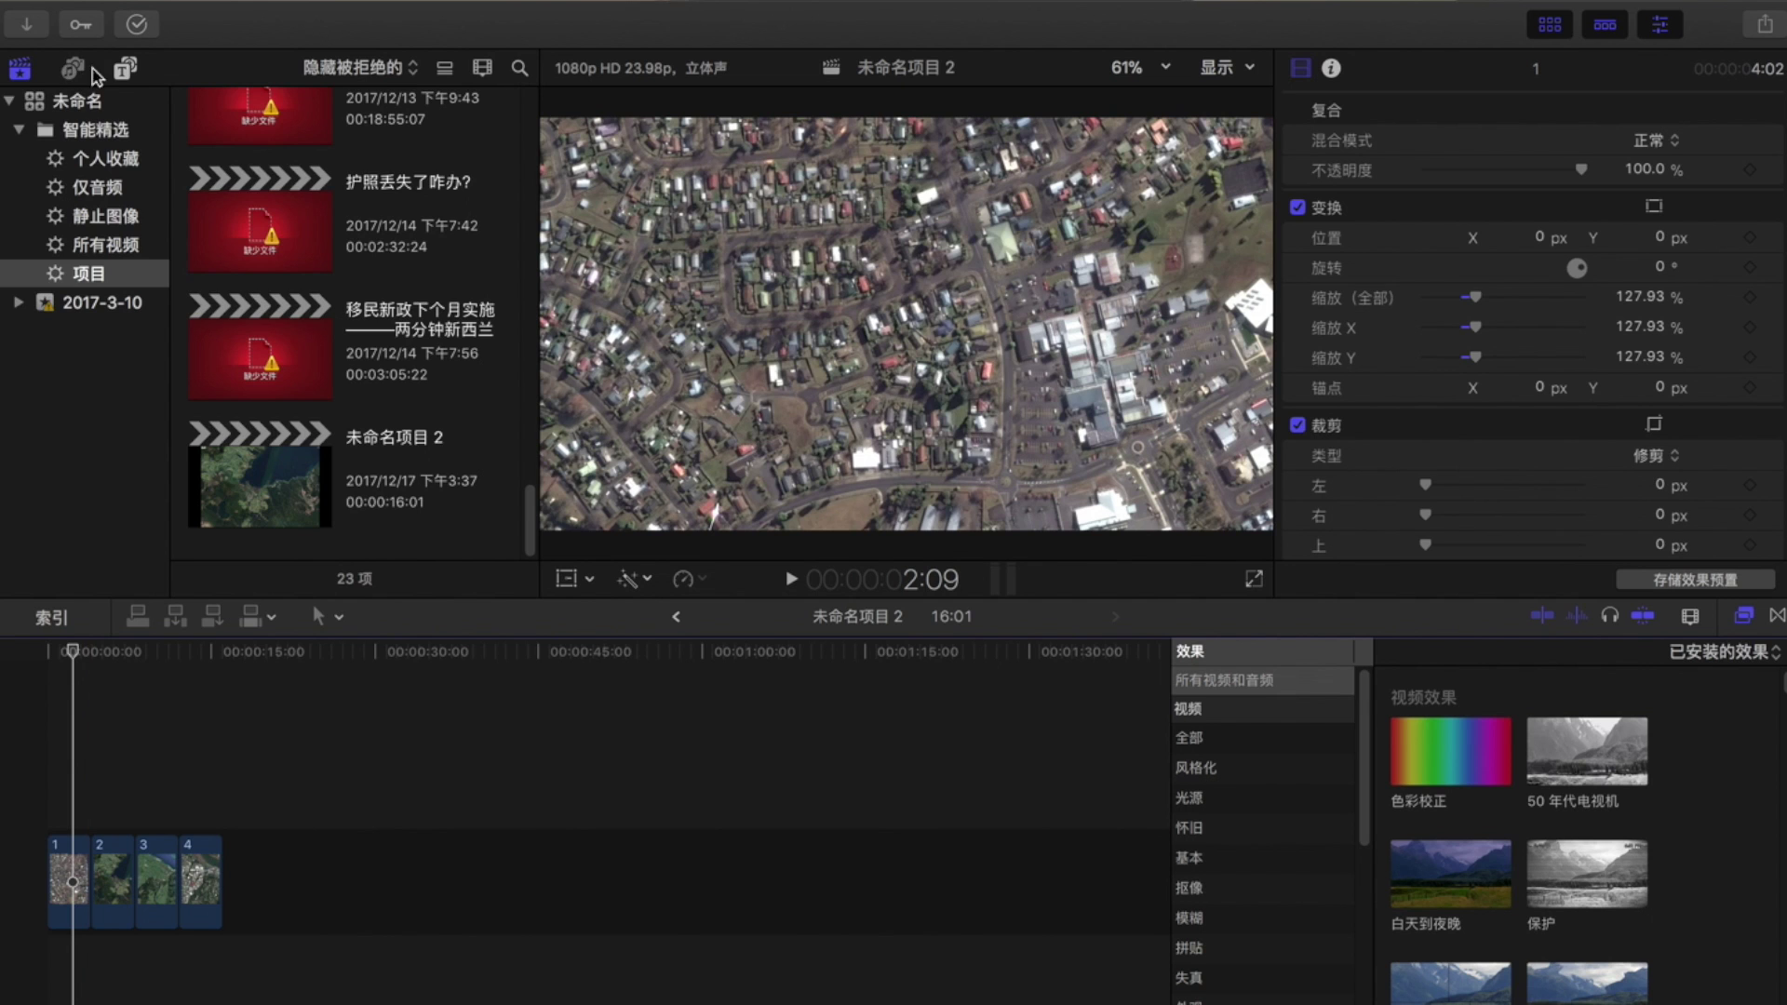
pyautogui.click(123, 70)
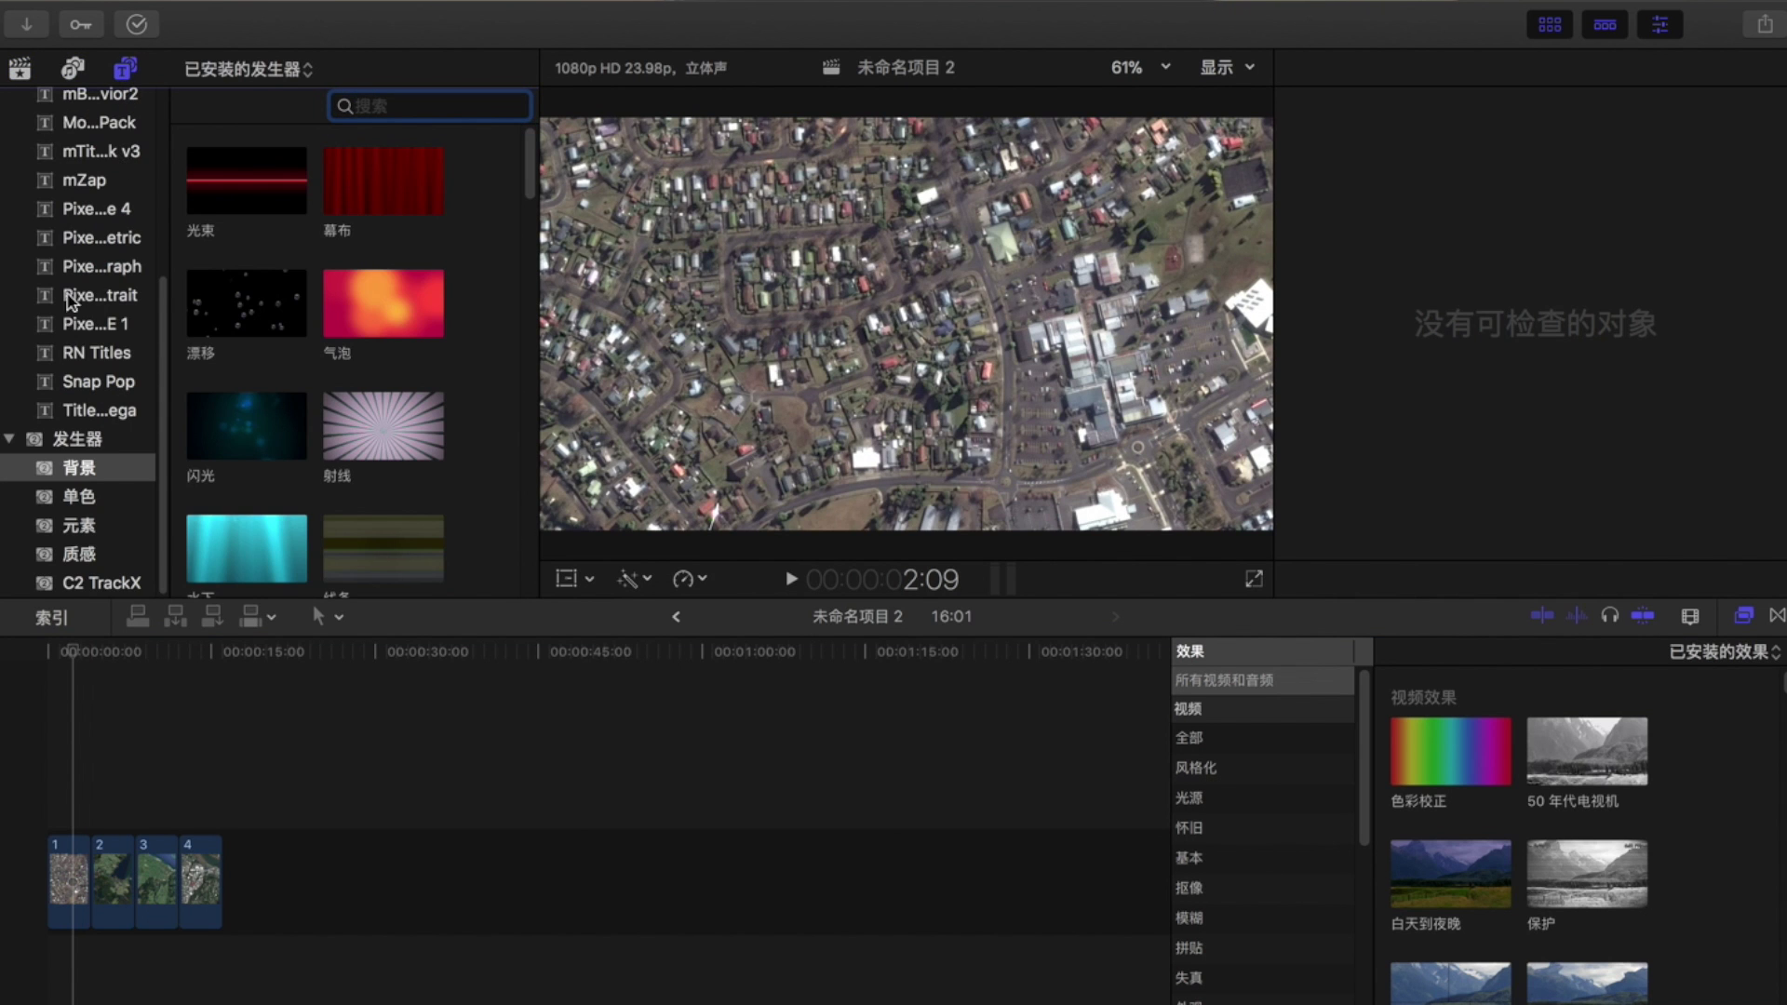
pyautogui.scroll(-5, 381, 377)
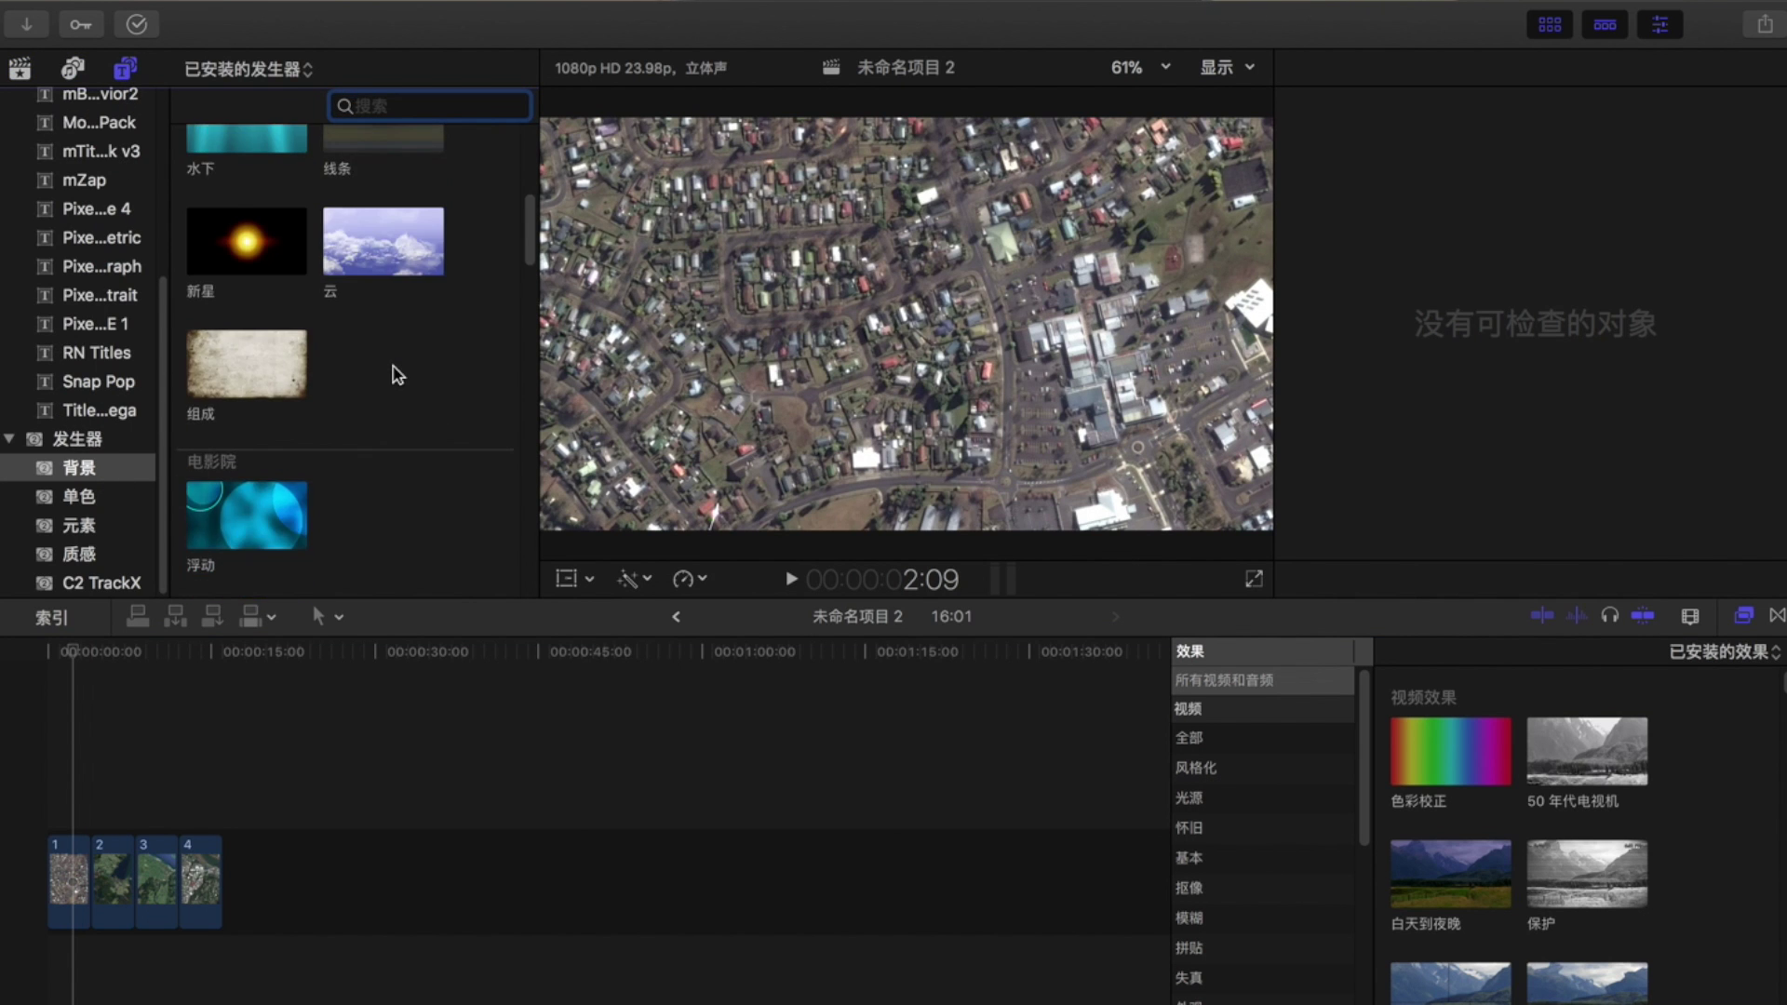
pyautogui.click(387, 241)
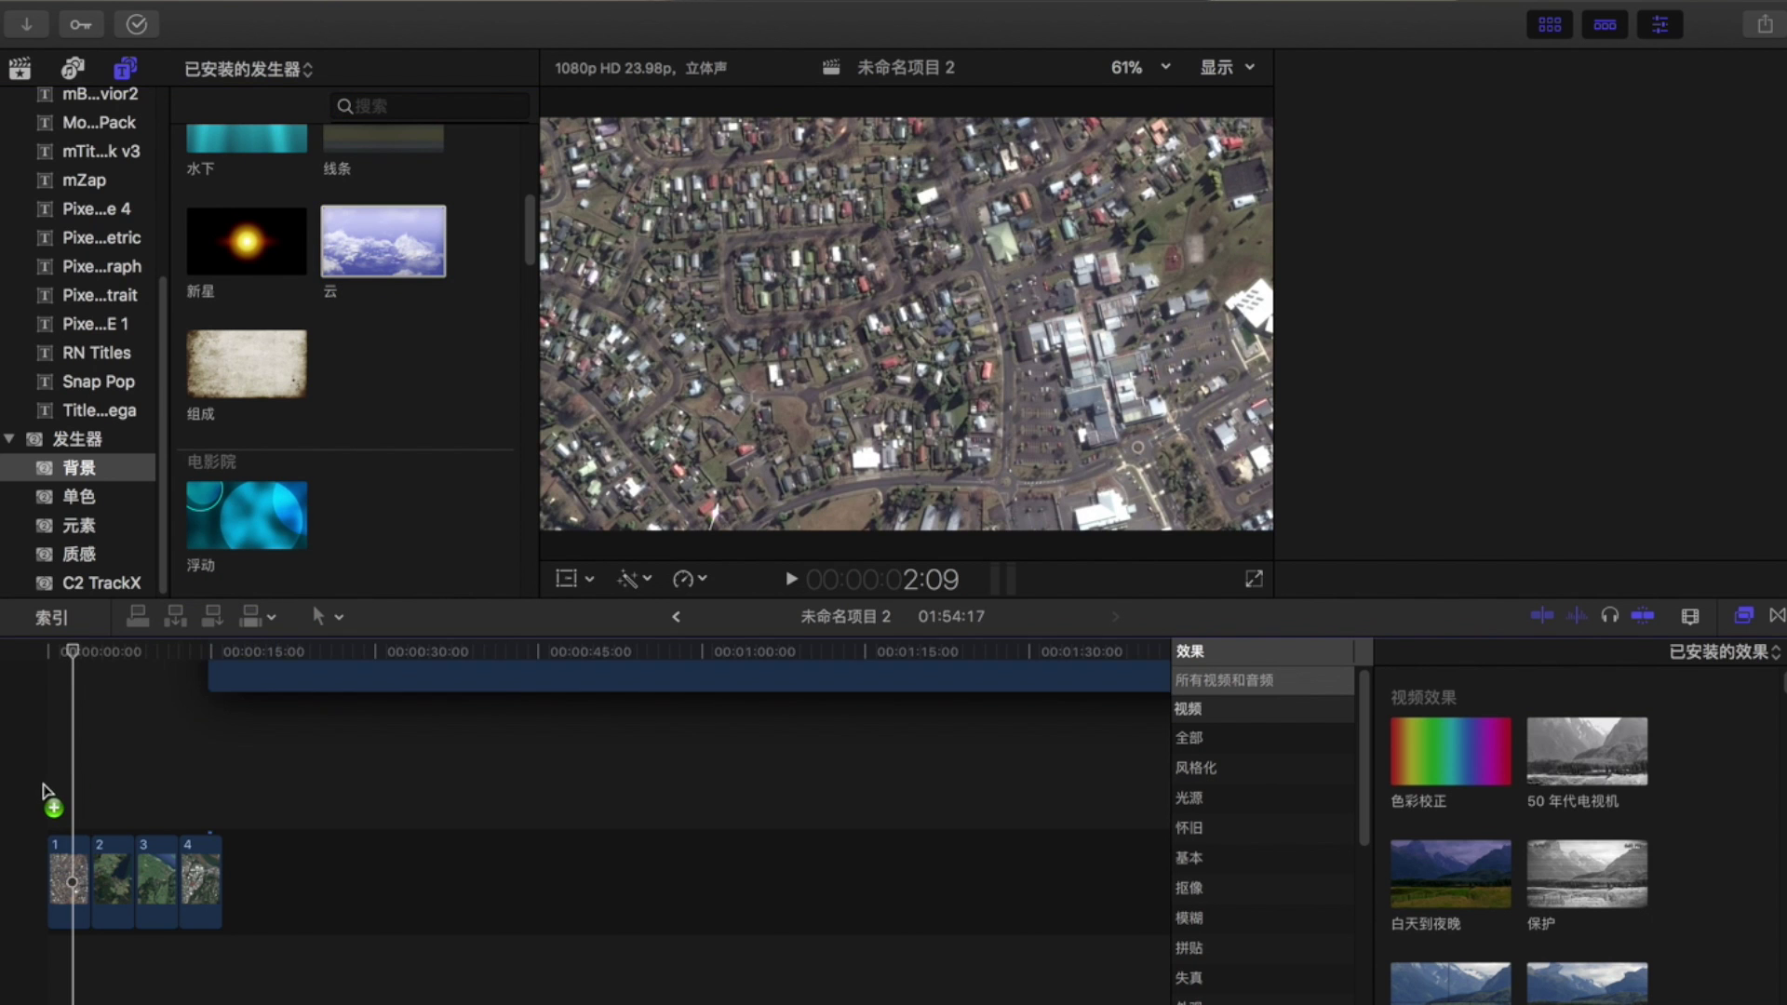
pyautogui.moveTo(384, 241); pyautogui.dragTo(146, 756)
pyautogui.scroll(3, 144, 754)
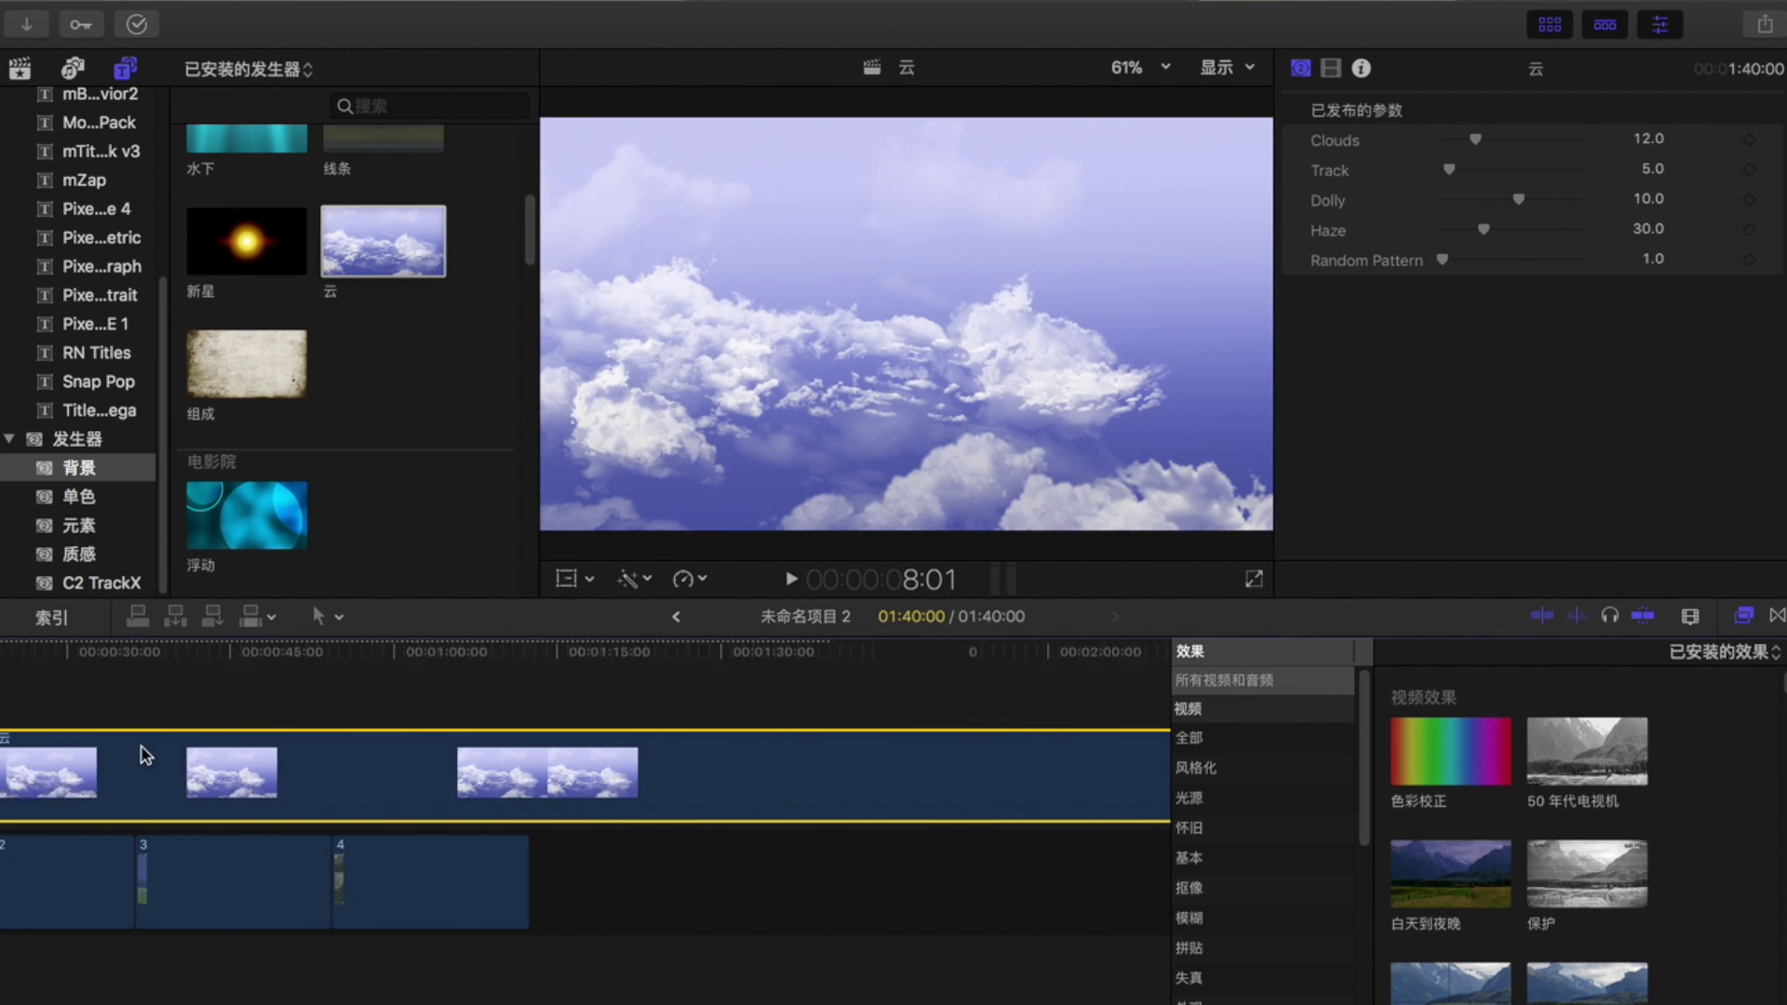
pyautogui.scroll(-3, 38, 707)
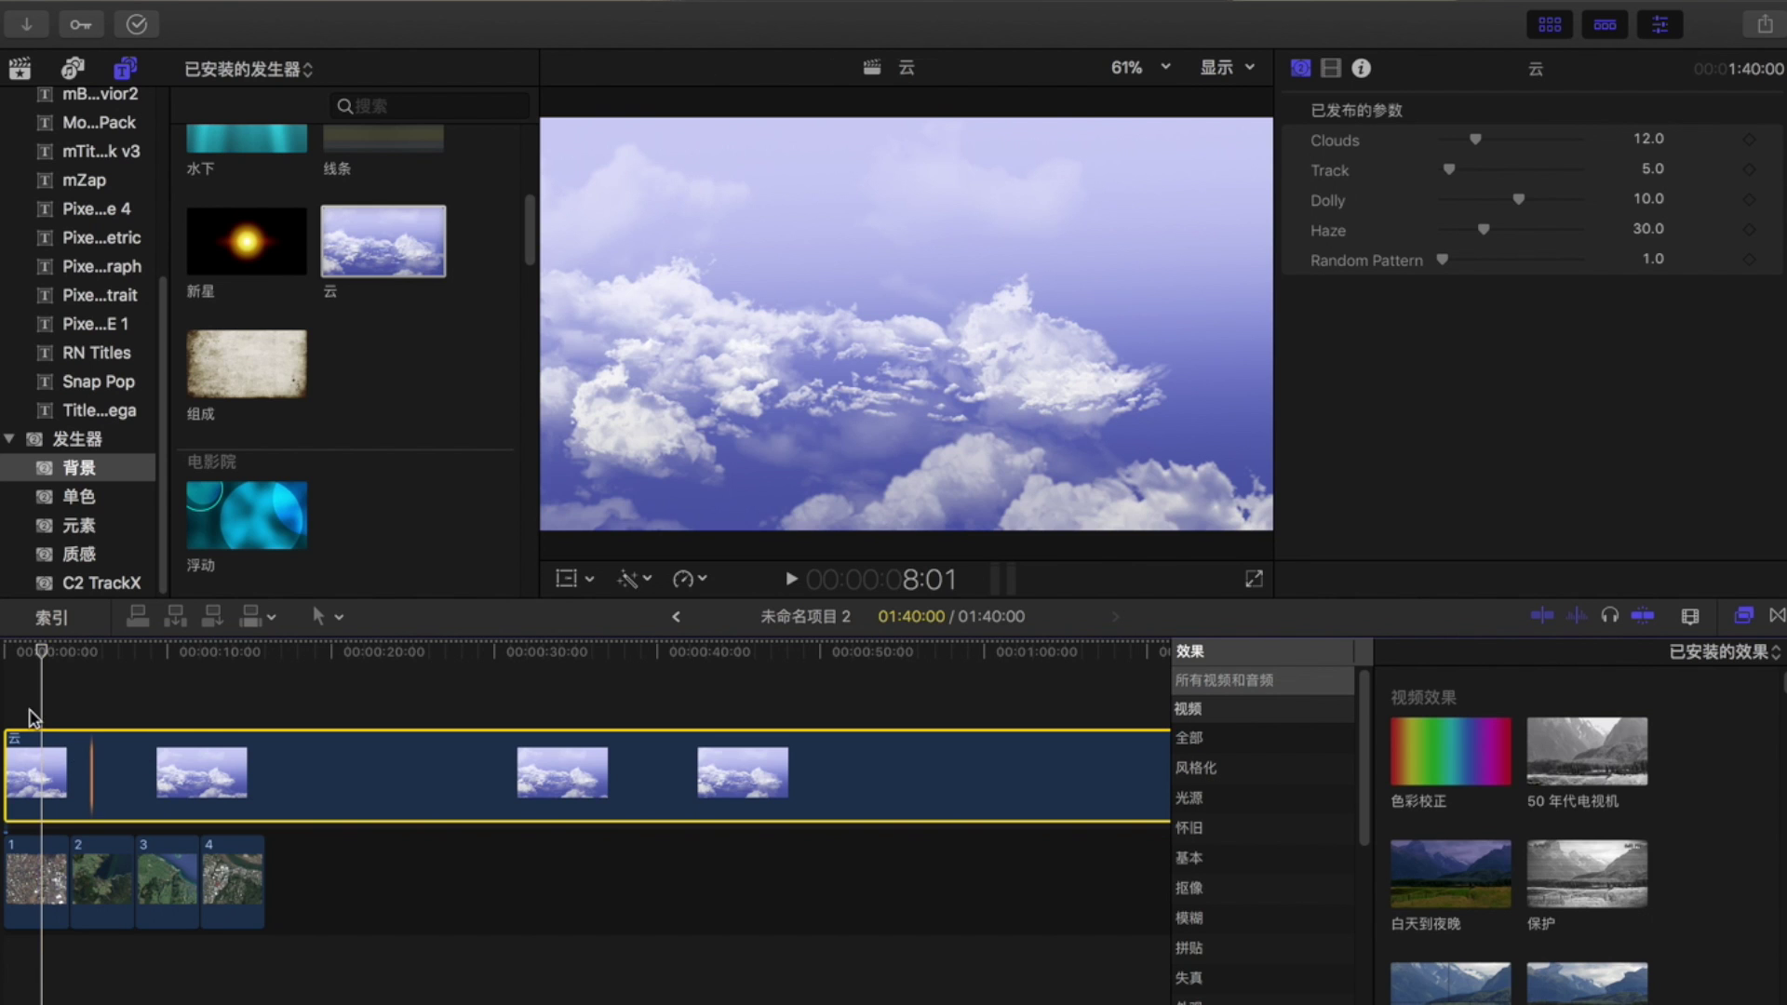
pyautogui.click(41, 652)
pyautogui.click(330, 617)
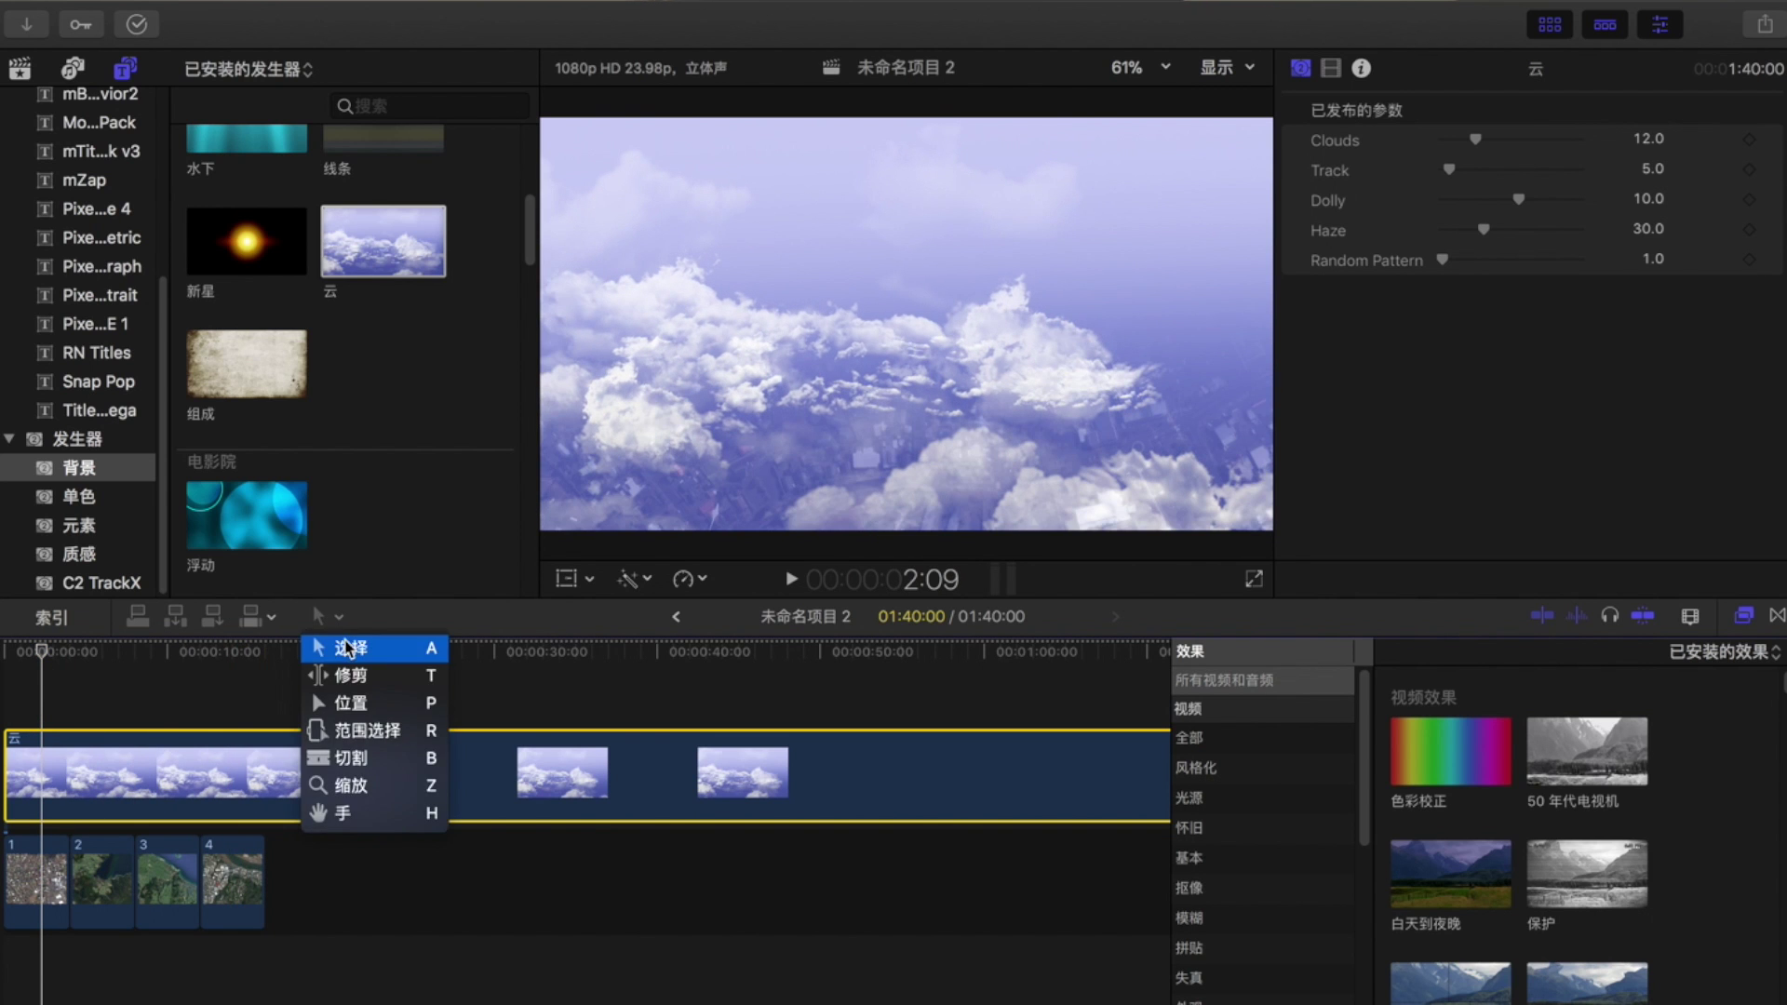
pyautogui.click(372, 648)
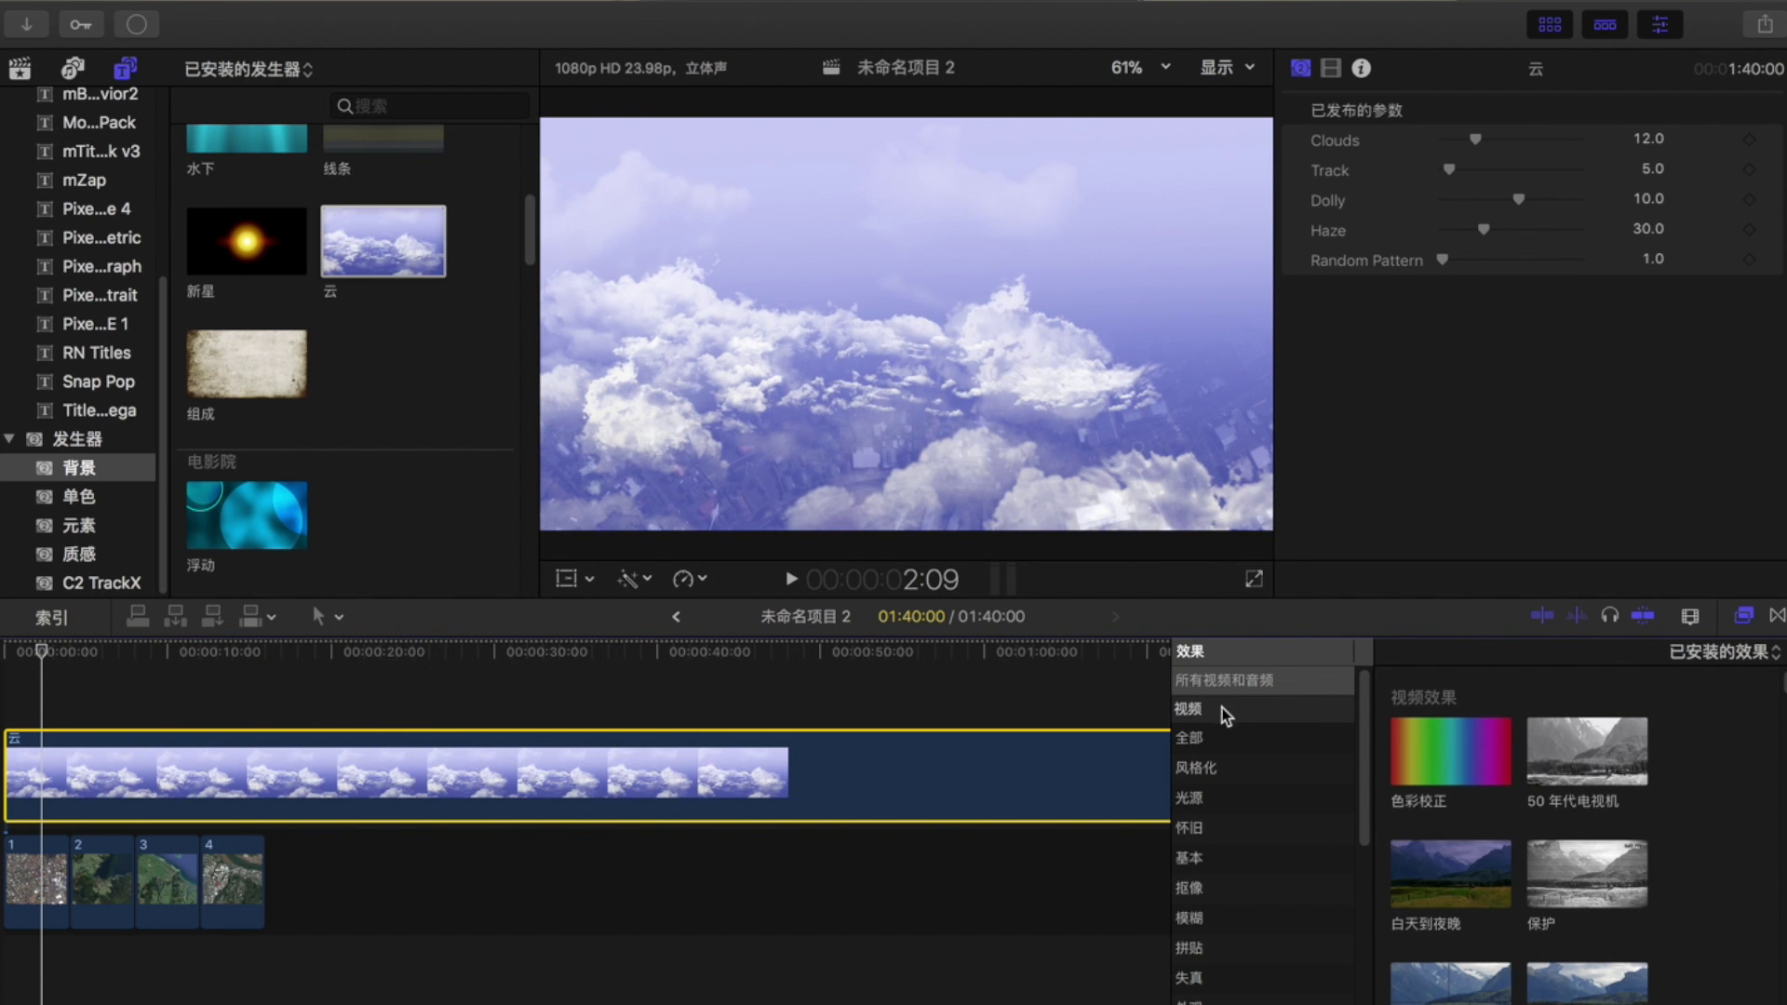
# - Apply the 抠像器 keyer to the 云 clouds clip and check the composite around 10 seconds
pyautogui.click(1262, 901)
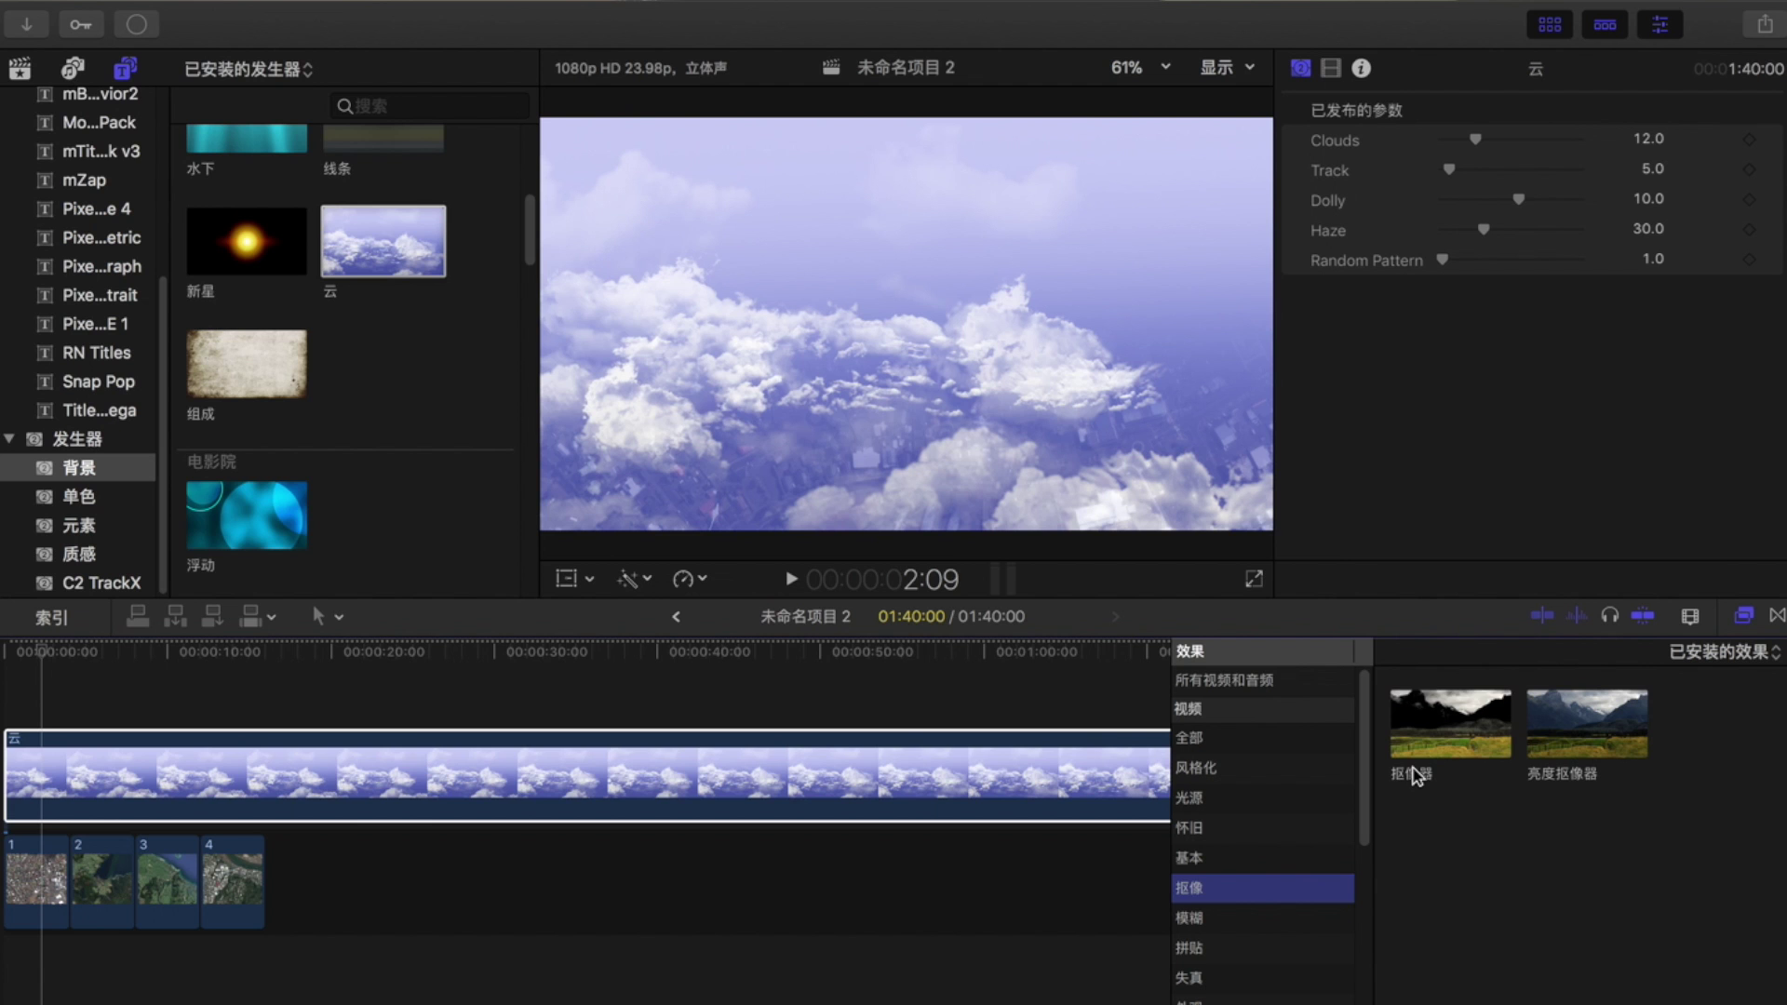
pyautogui.moveTo(1415, 775); pyautogui.dragTo(956, 789)
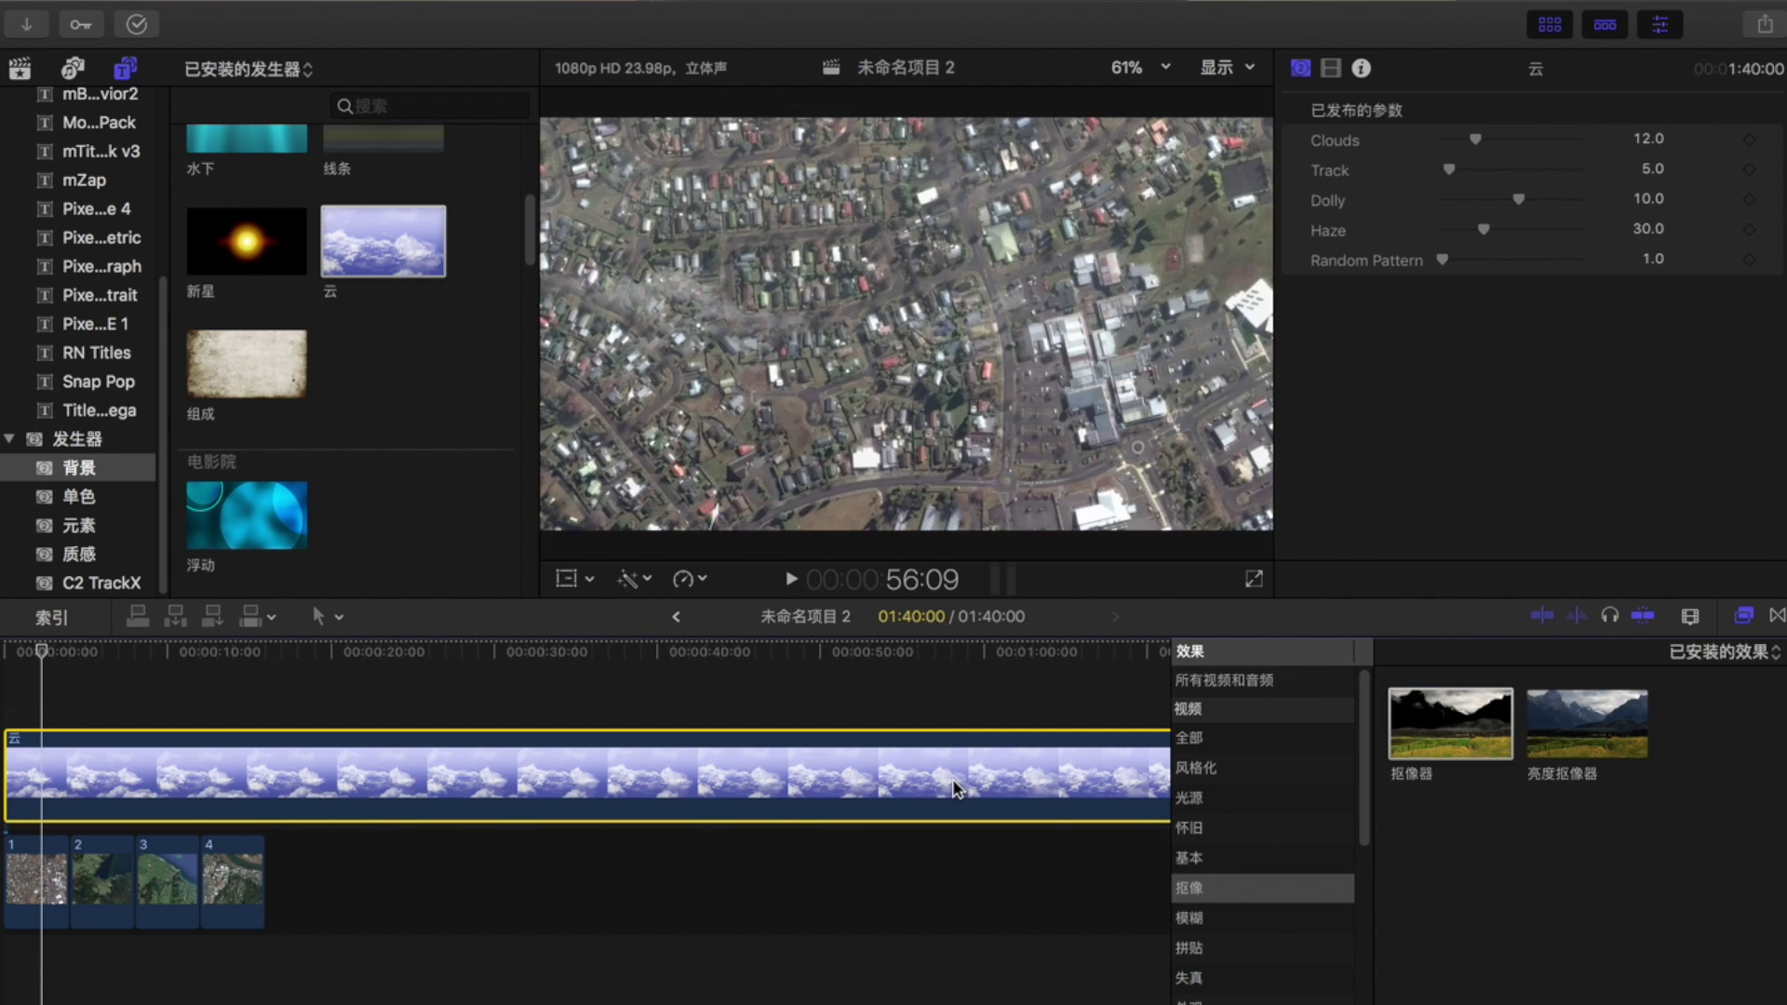
pyautogui.click(42, 710)
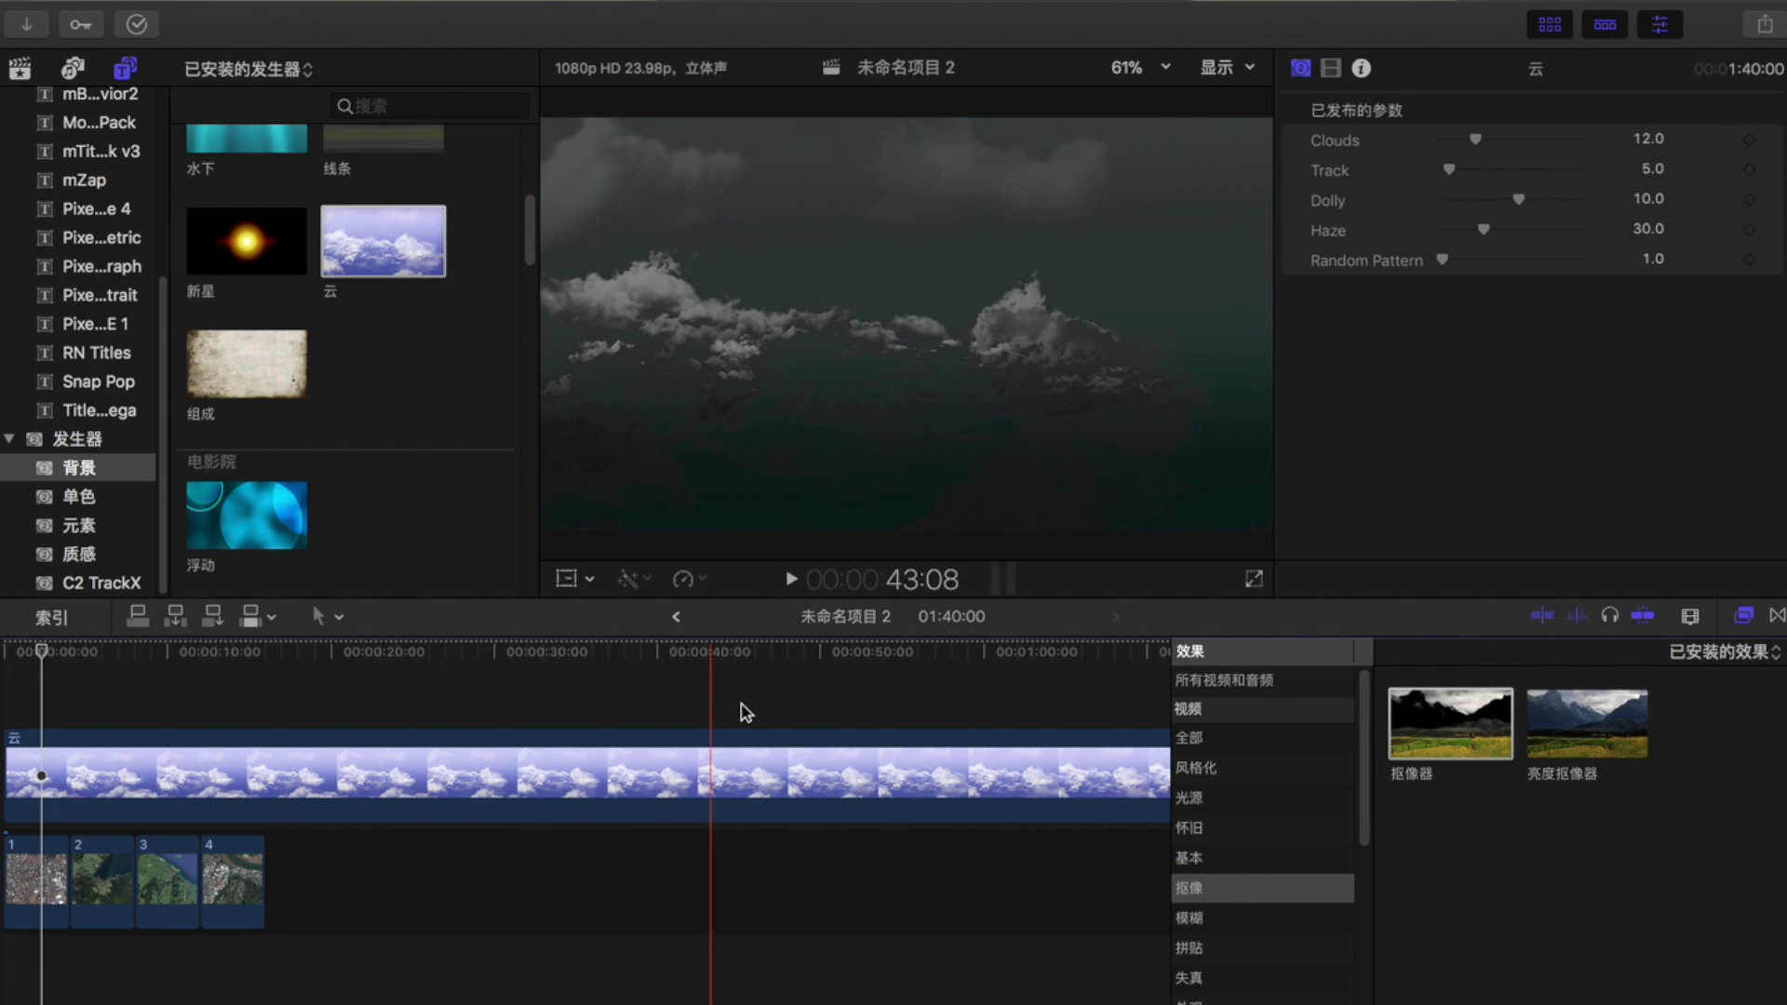
pyautogui.click(240, 721)
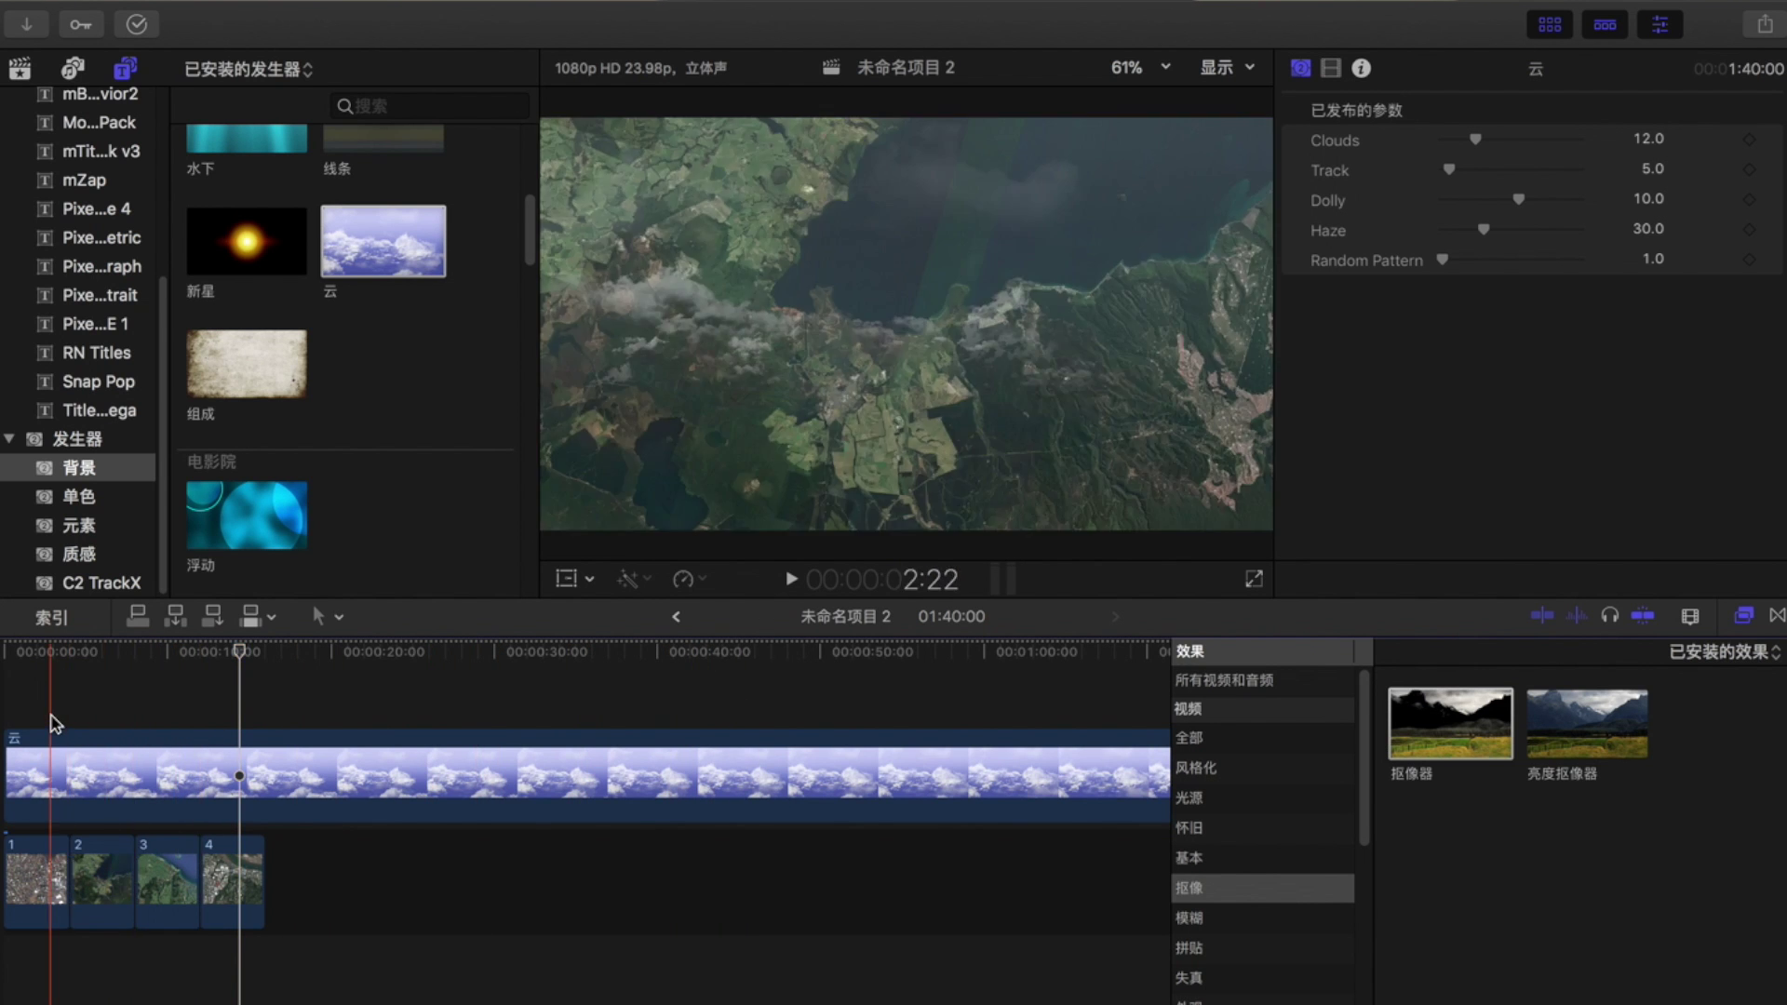
pyautogui.click(74, 780)
pyautogui.click(70, 789)
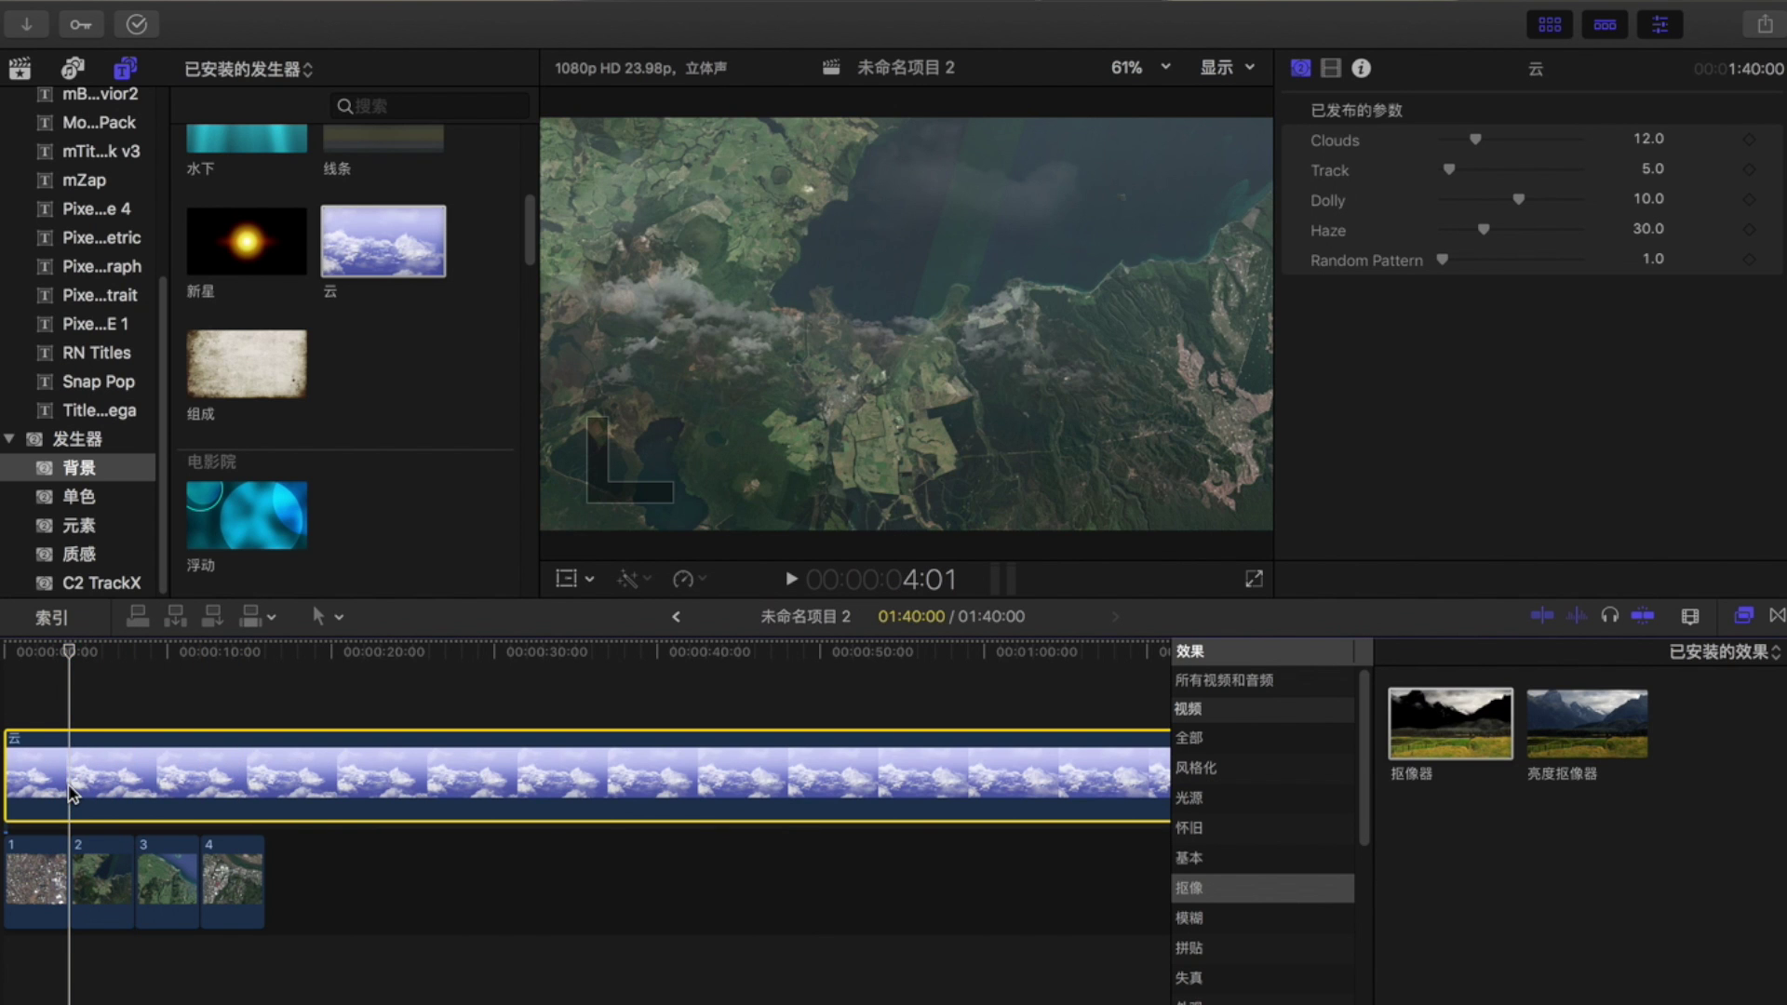
# - Split the clouds clip at the playhead and delete the long leftover piece
pyautogui.press('super+b')
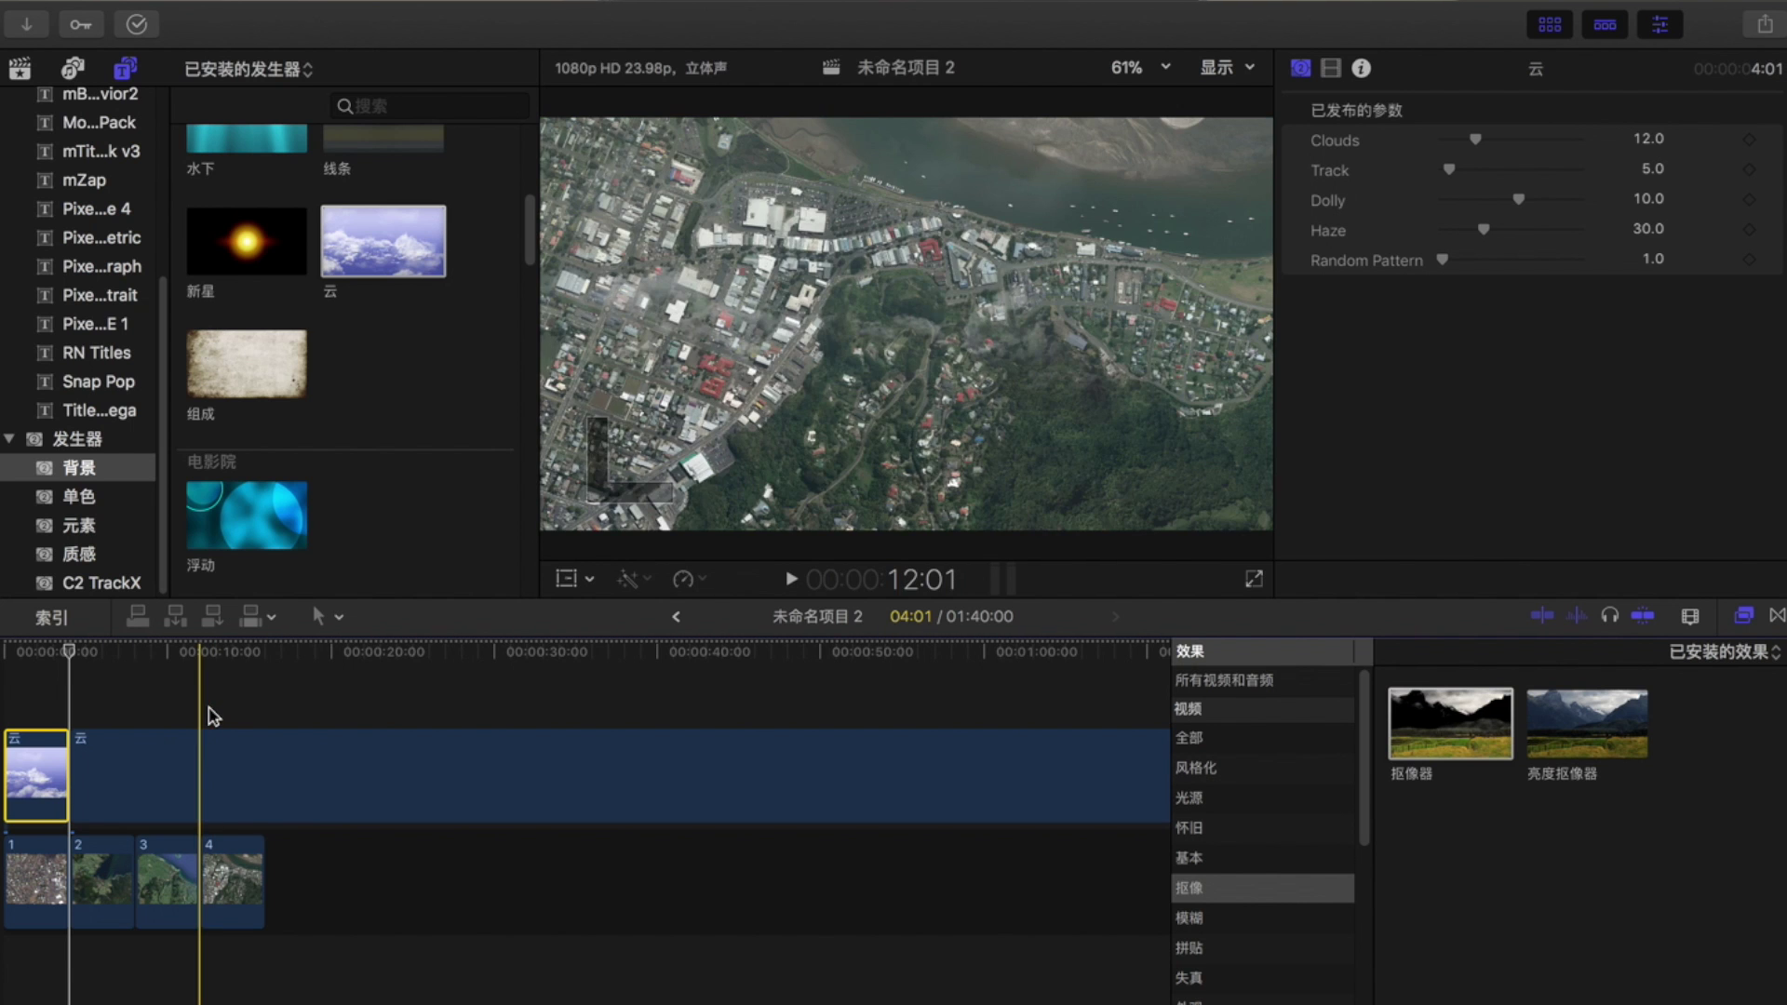
pyautogui.click(321, 787)
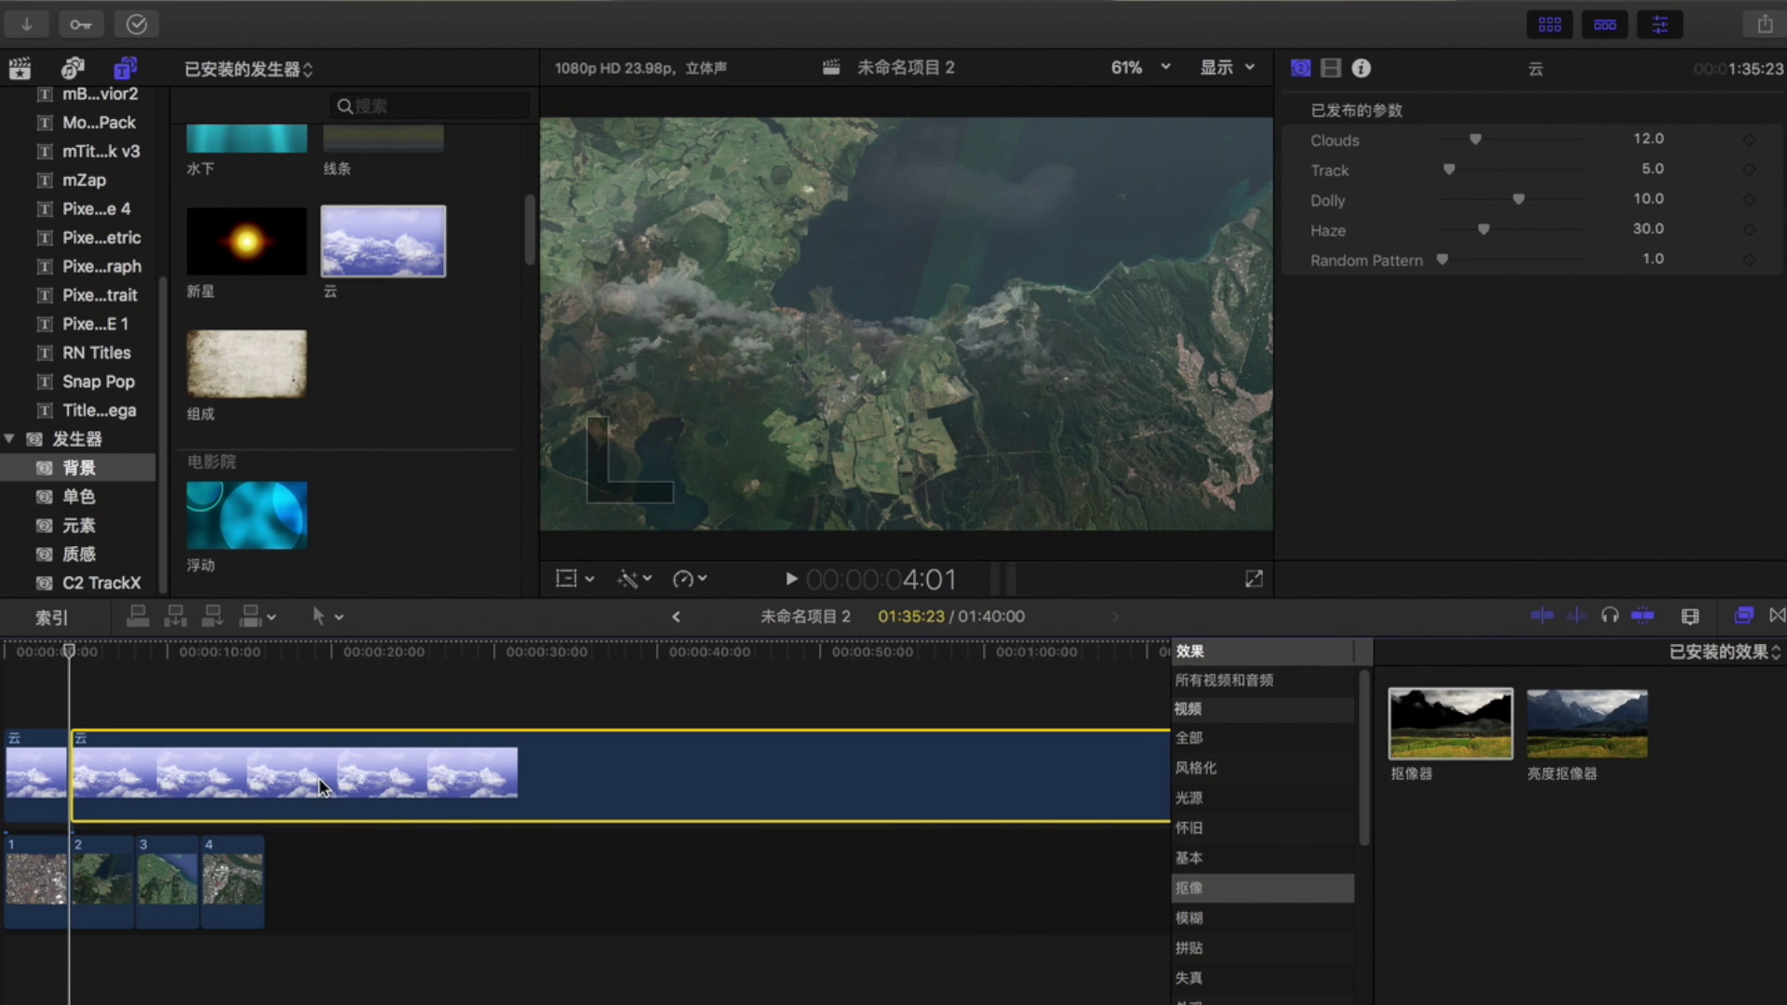
pyautogui.press('Delete')
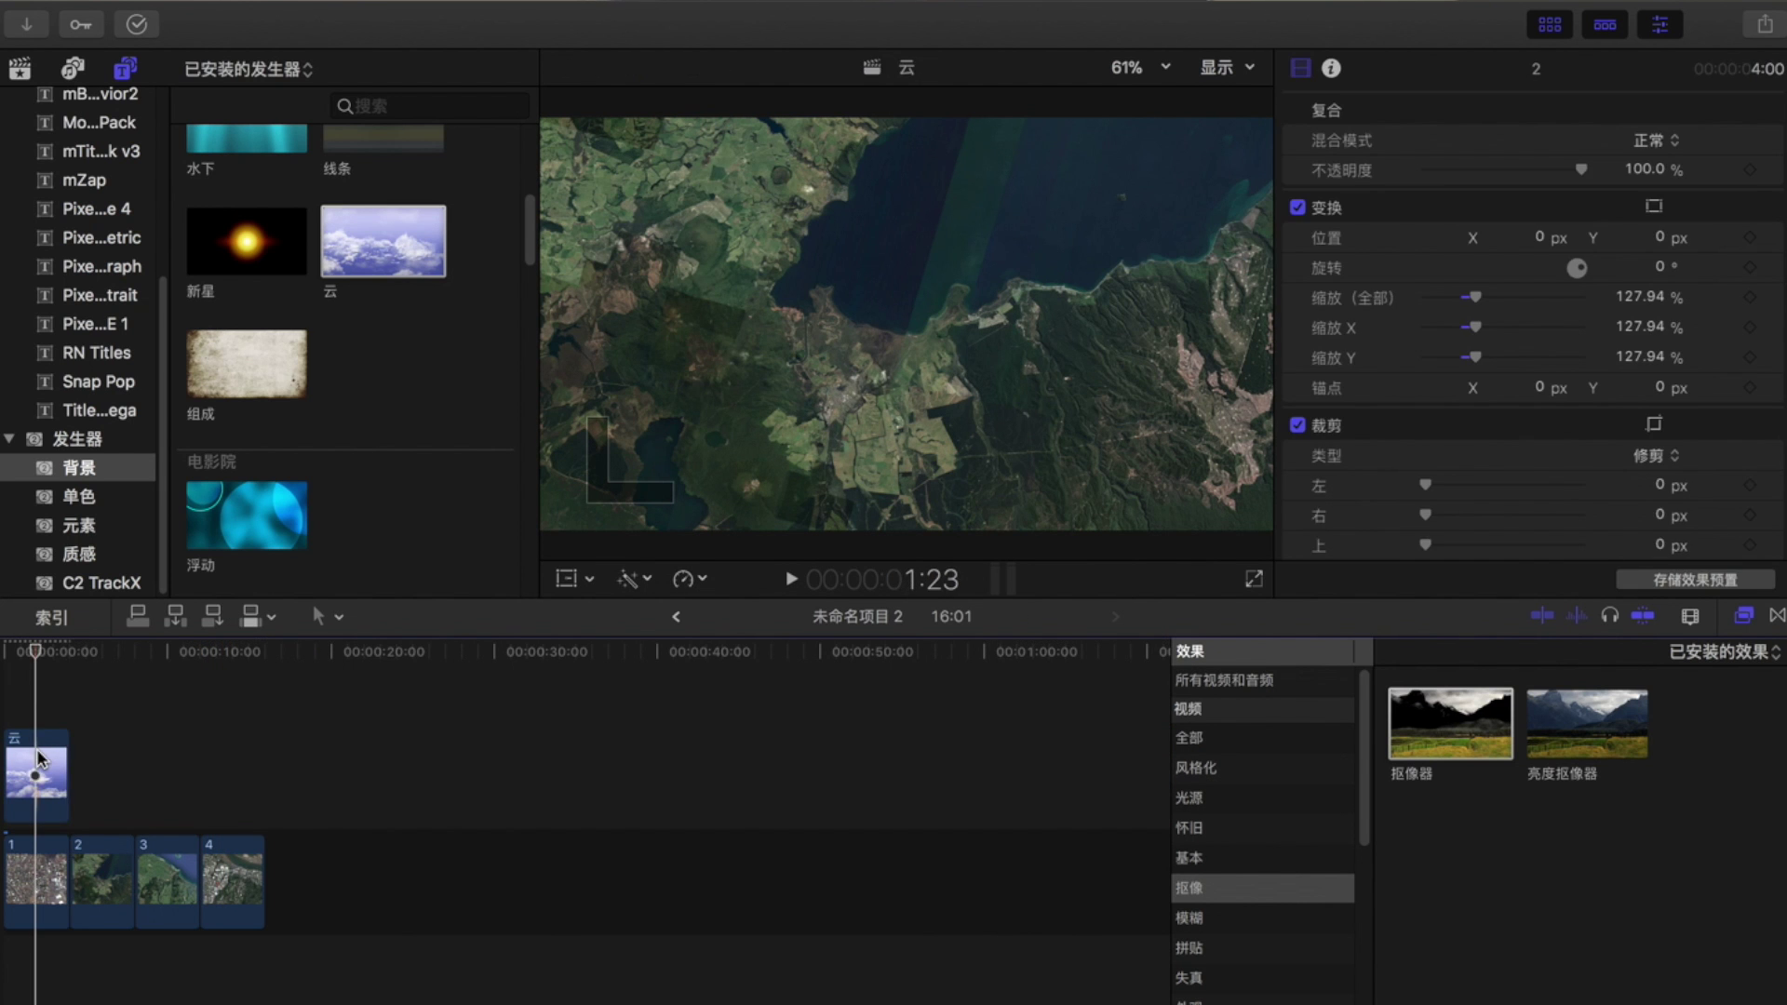
pyautogui.click(38, 752)
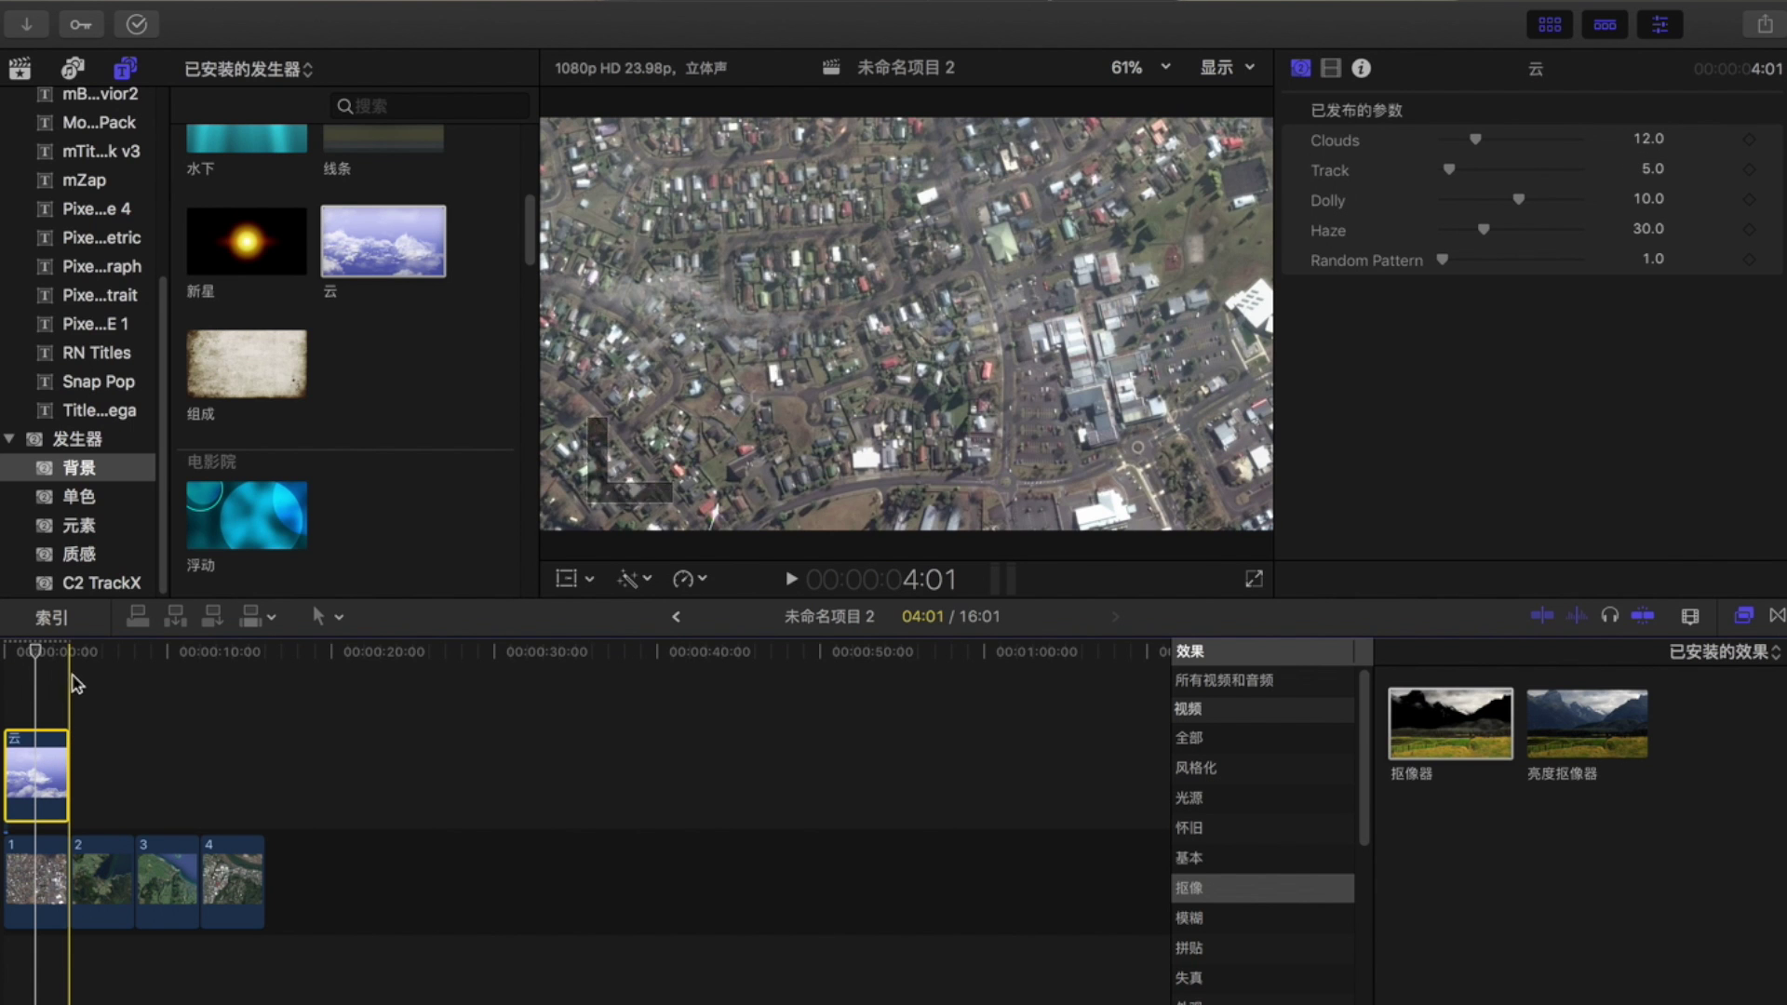
# - Copy the short clouds clip and paste copies until four sit above the four stills
pyautogui.press('super+c')
pyautogui.press('super+v')
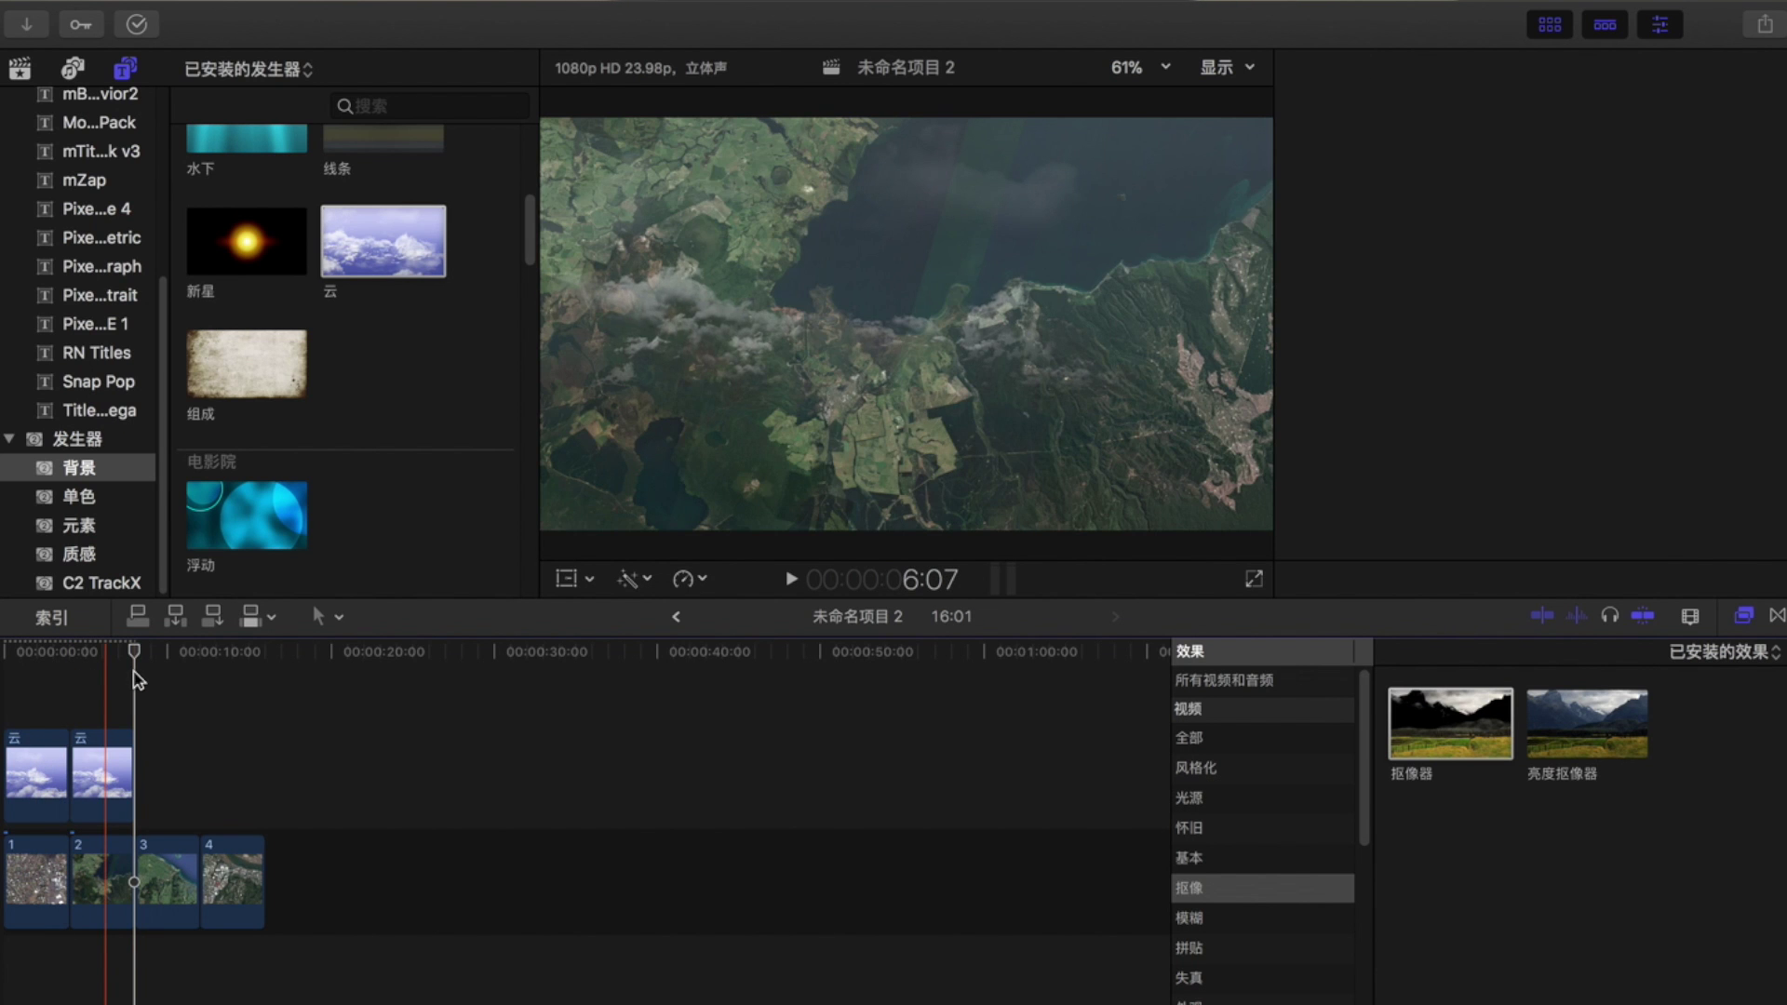
pyautogui.hotkey('alt', 'v')
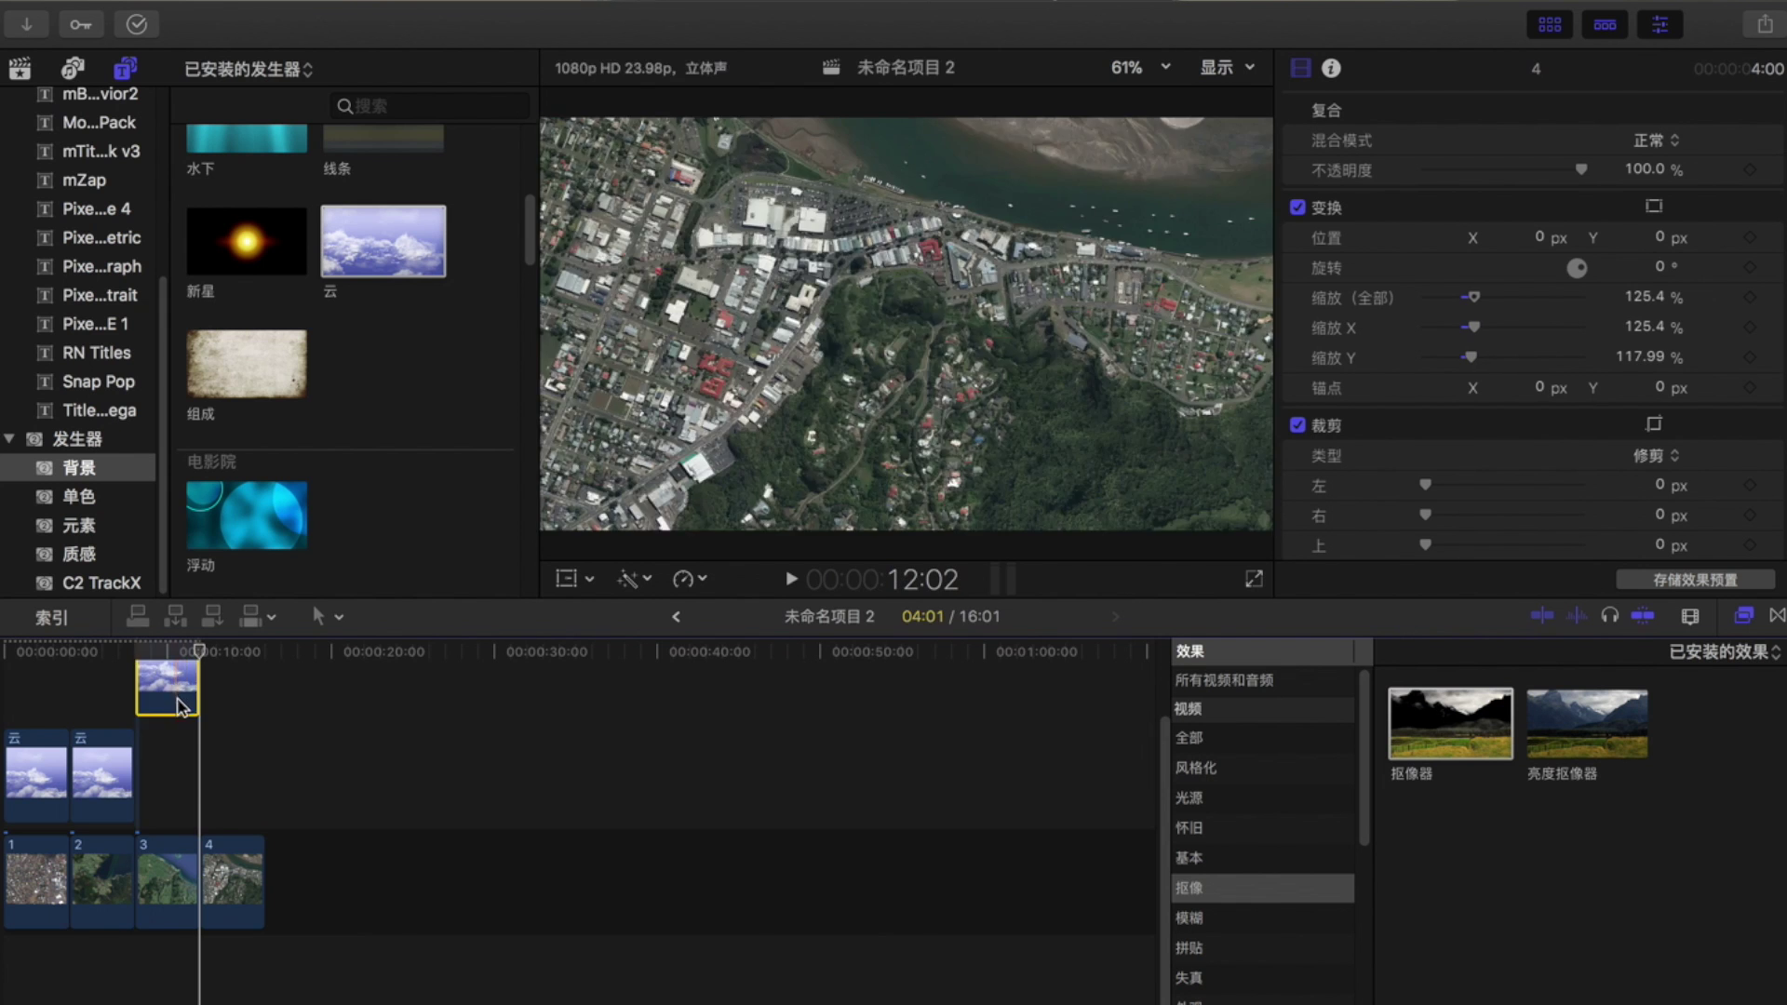
pyautogui.moveTo(181, 707); pyautogui.dragTo(181, 794)
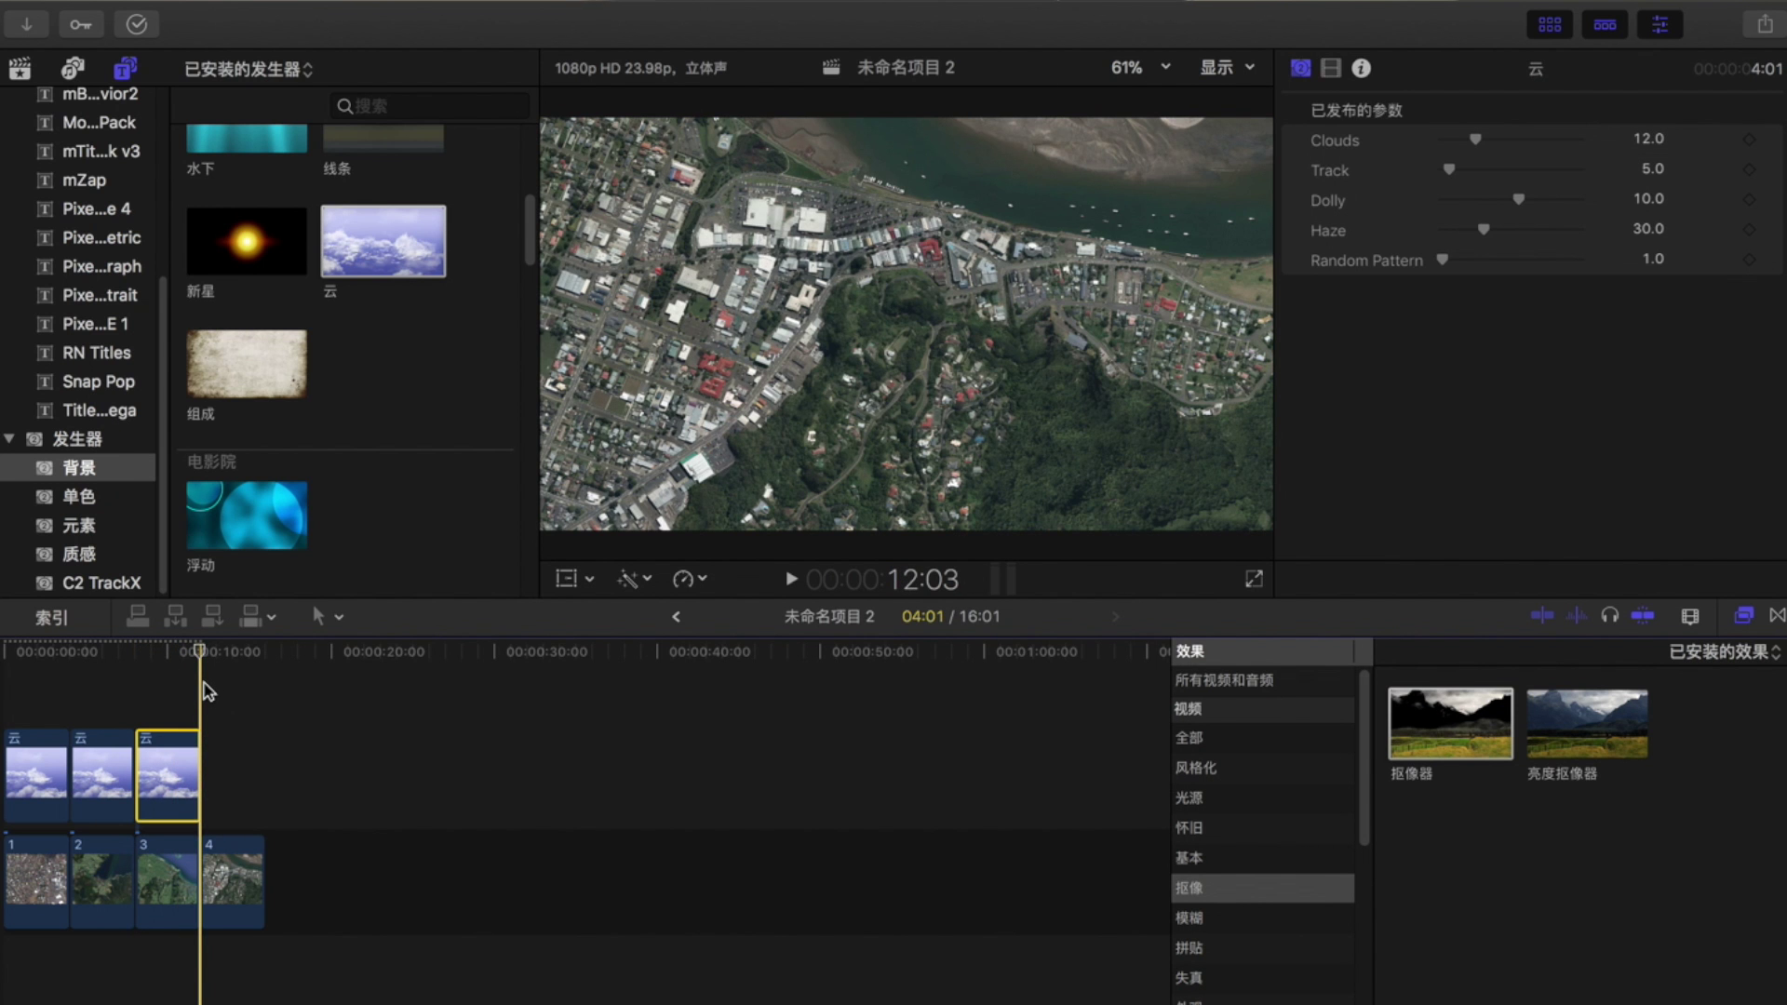
pyautogui.press('super+v')
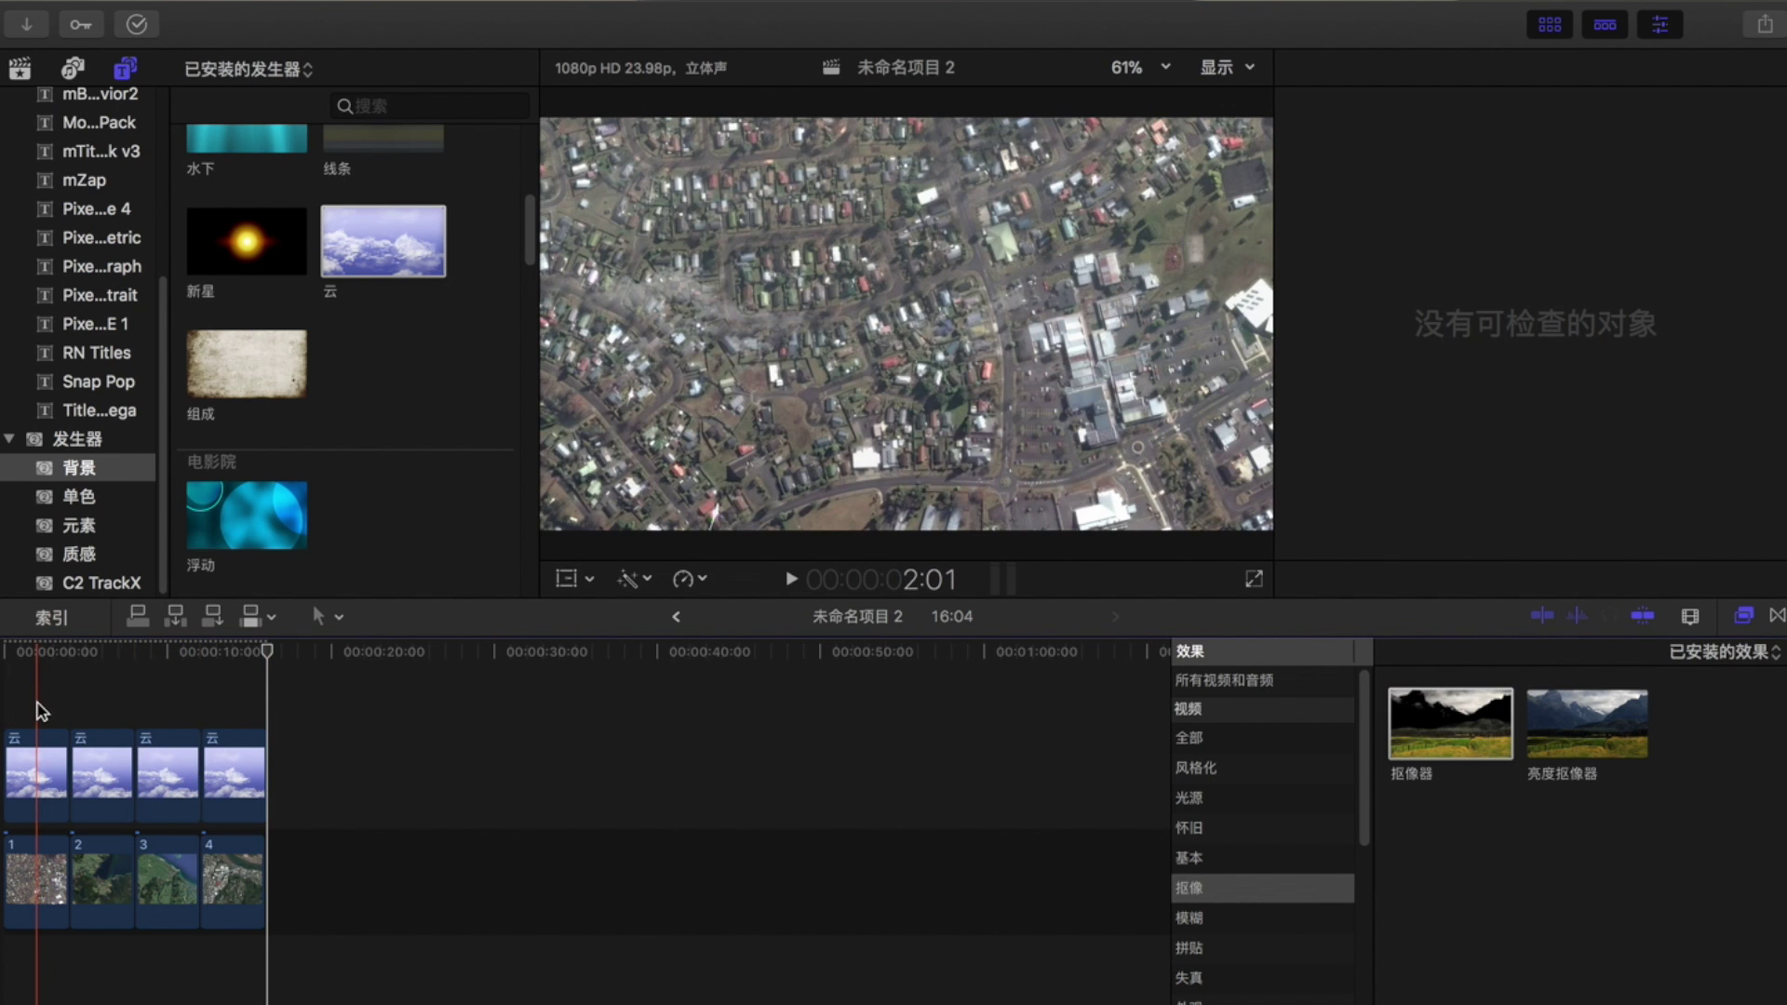
pyautogui.press('super+equal')
pyautogui.press('super+equal')
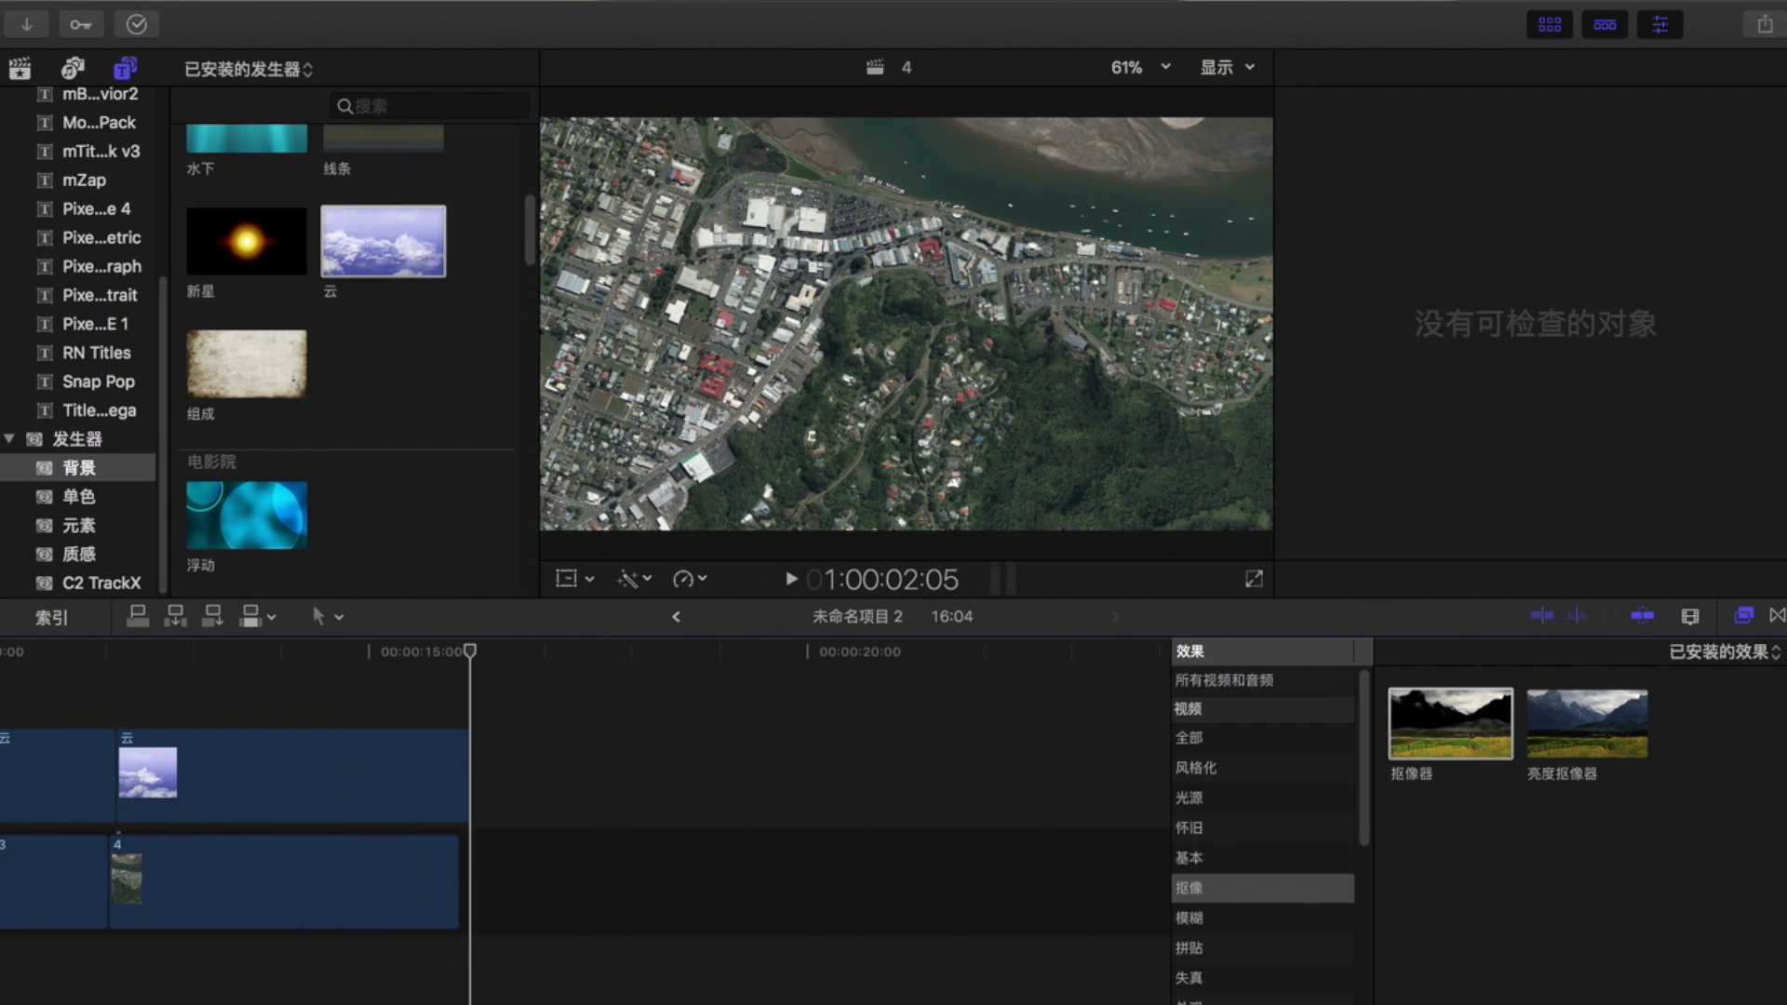
pyautogui.press('Home')
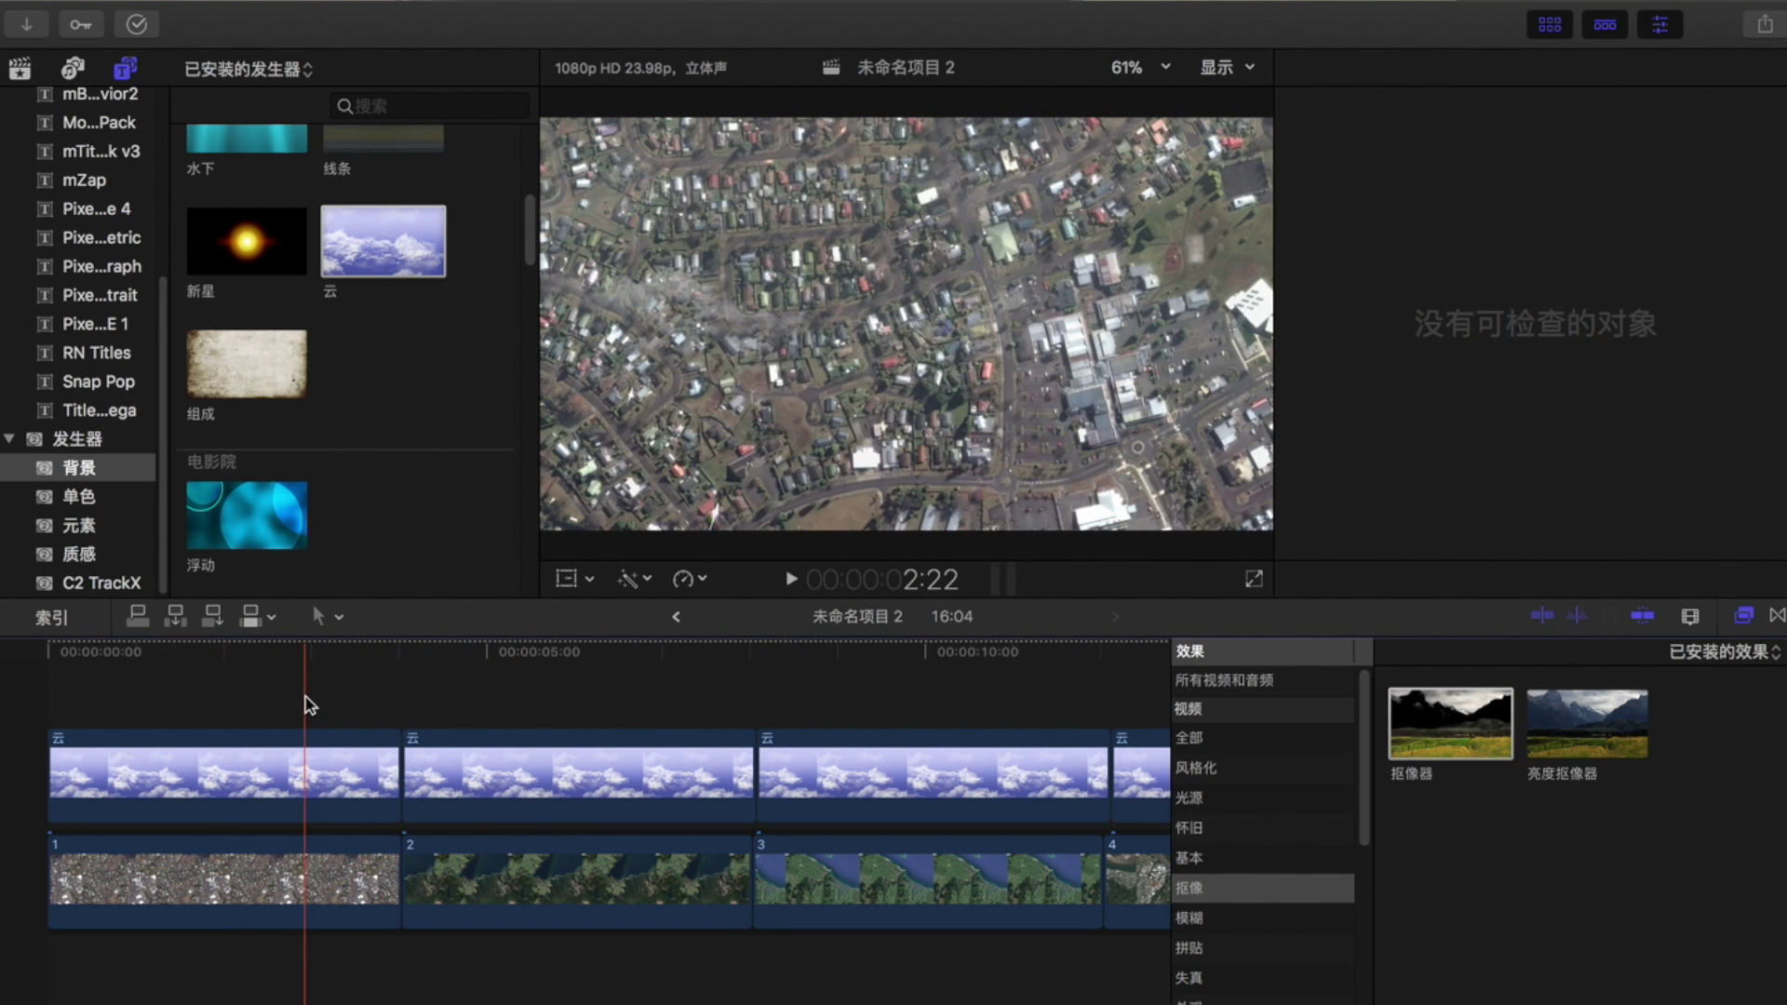
# - On the first clouds clip, thin the clouds, set Track to full speed and change Random Pattern
pyautogui.click(322, 750)
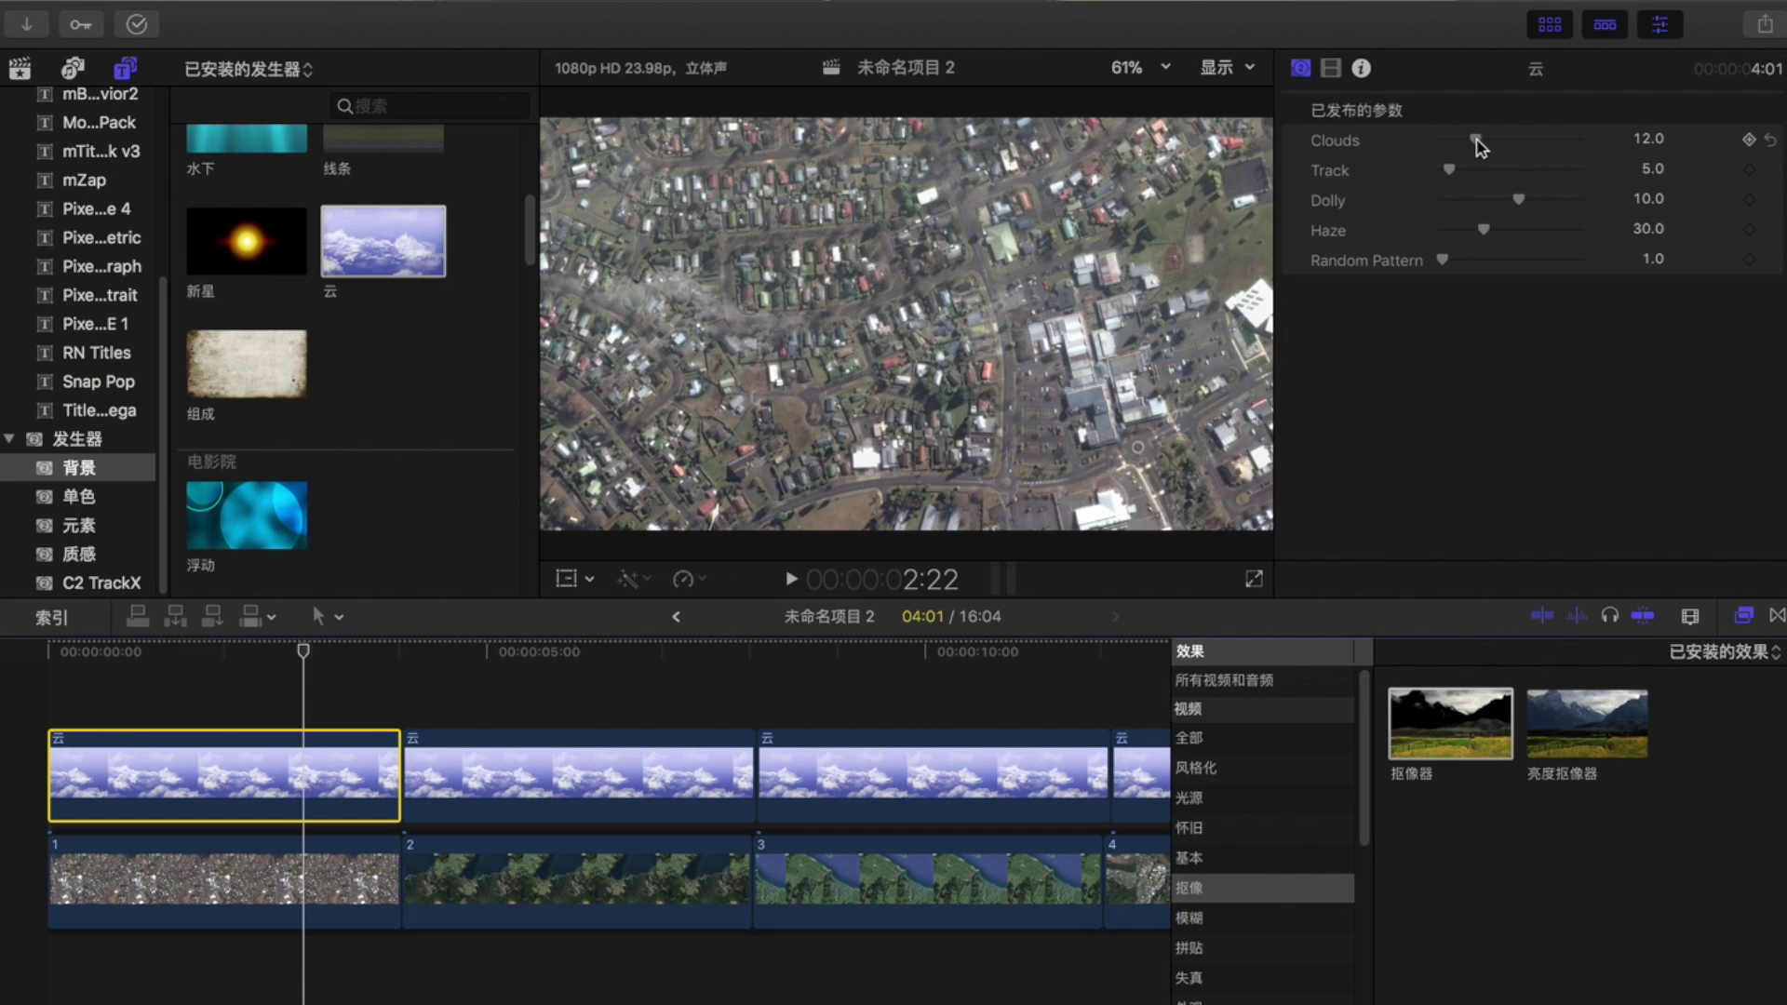
pyautogui.moveTo(1471, 139); pyautogui.dragTo(1463, 145)
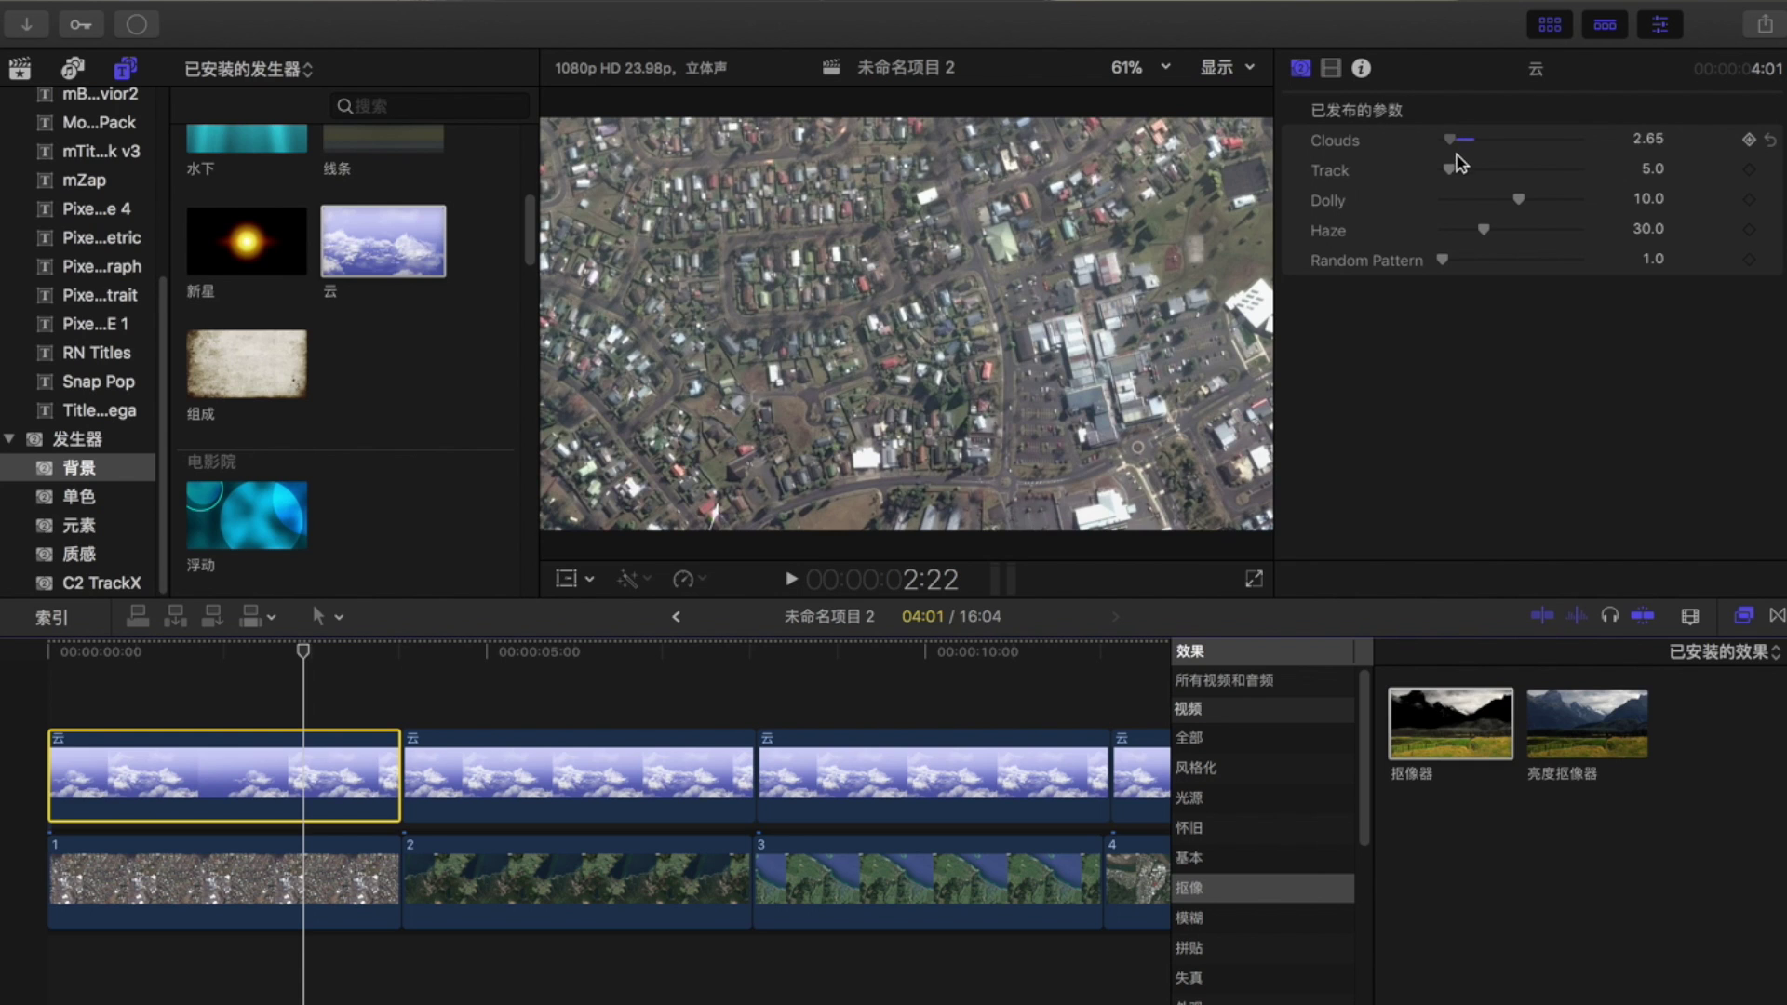
pyautogui.moveTo(1449, 169)
pyautogui.mouseDown()
pyautogui.moveTo(1582, 169)
pyautogui.moveTo(1538, 209)
pyautogui.moveTo(1649, 237)
pyautogui.mouseUp()
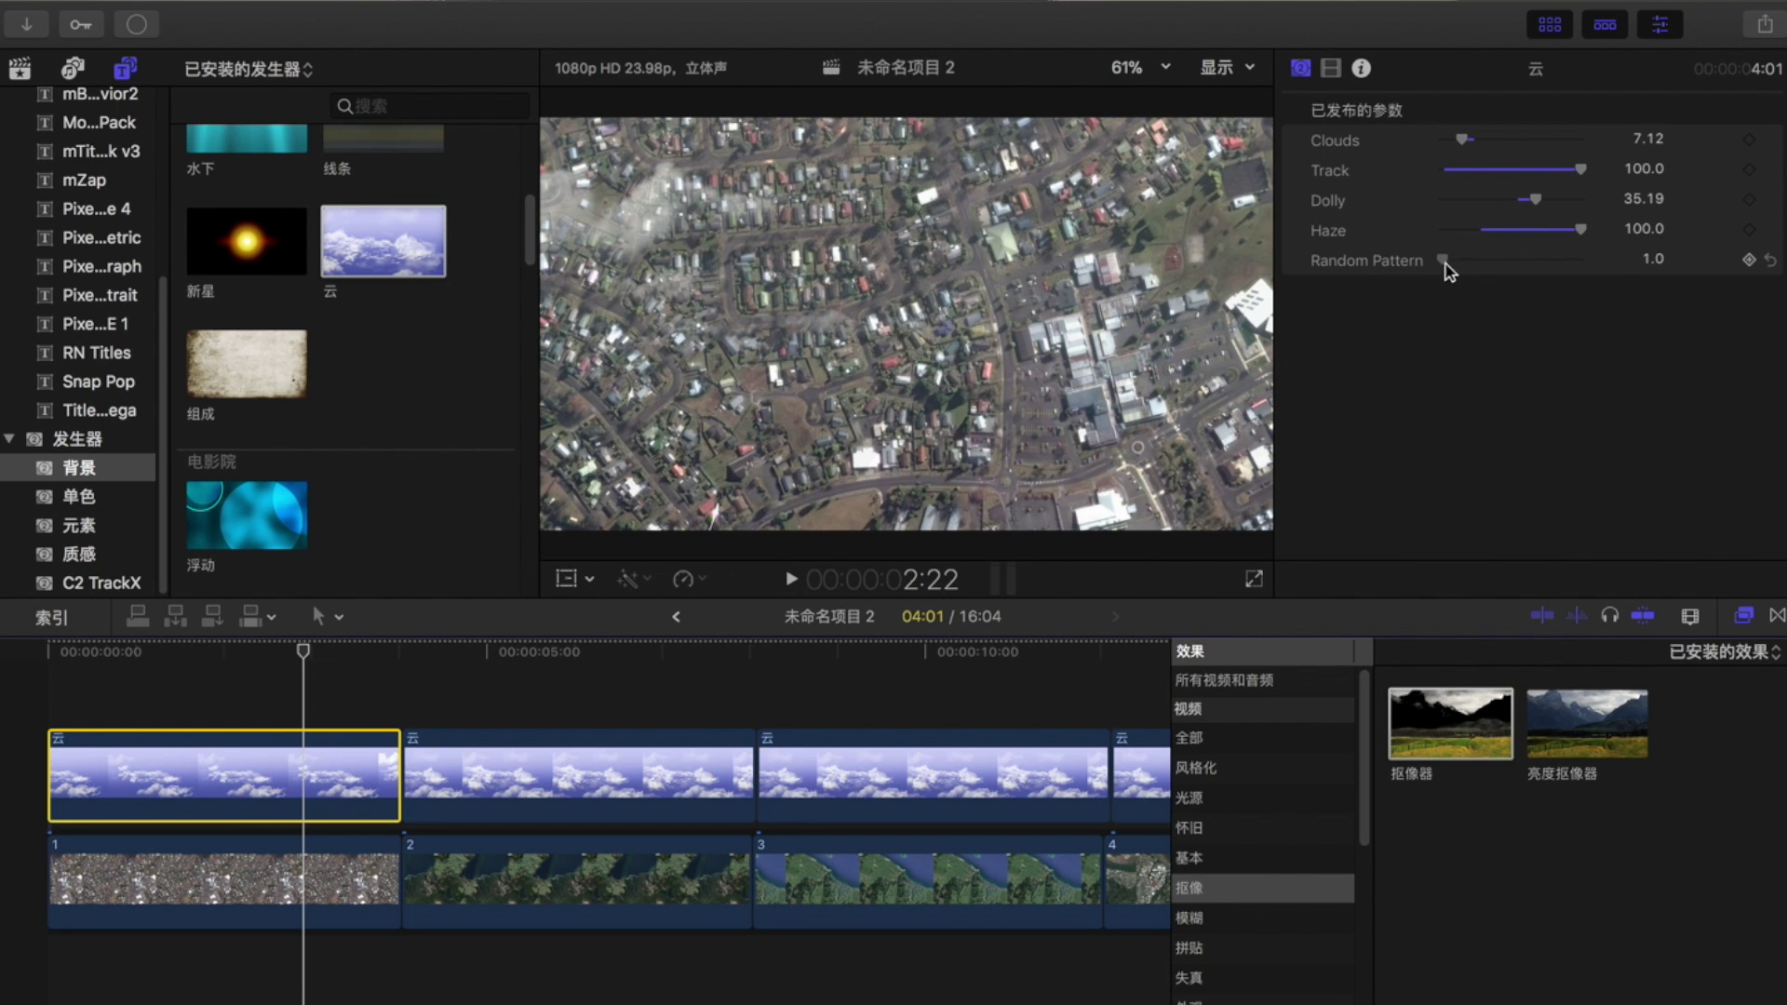
pyautogui.moveTo(1494, 268); pyautogui.dragTo(1520, 261)
pyautogui.moveTo(1463, 139); pyautogui.dragTo(1478, 149)
# - Give clouds clips two to four different values, the second at Track 100, Dolly 34.14, Haze 49.93
pyautogui.moveTo(1521, 260); pyautogui.dragTo(1567, 270)
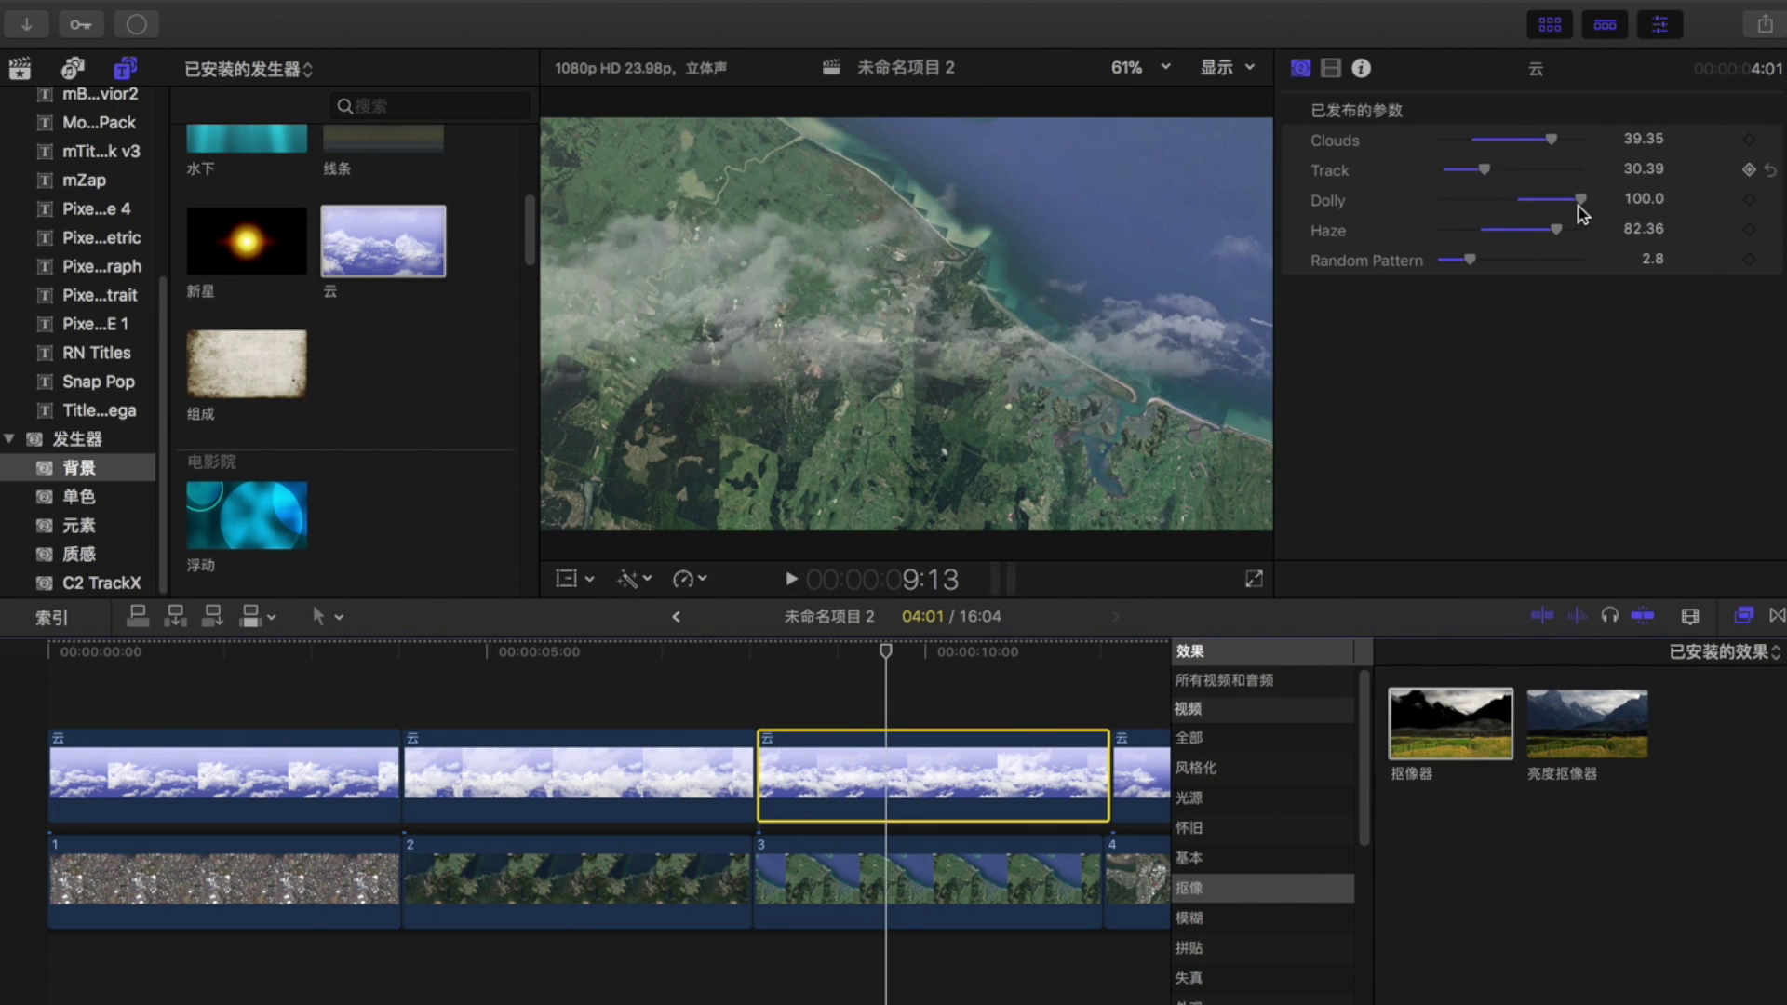
pyautogui.moveTo(1526, 200); pyautogui.dragTo(1453, 199)
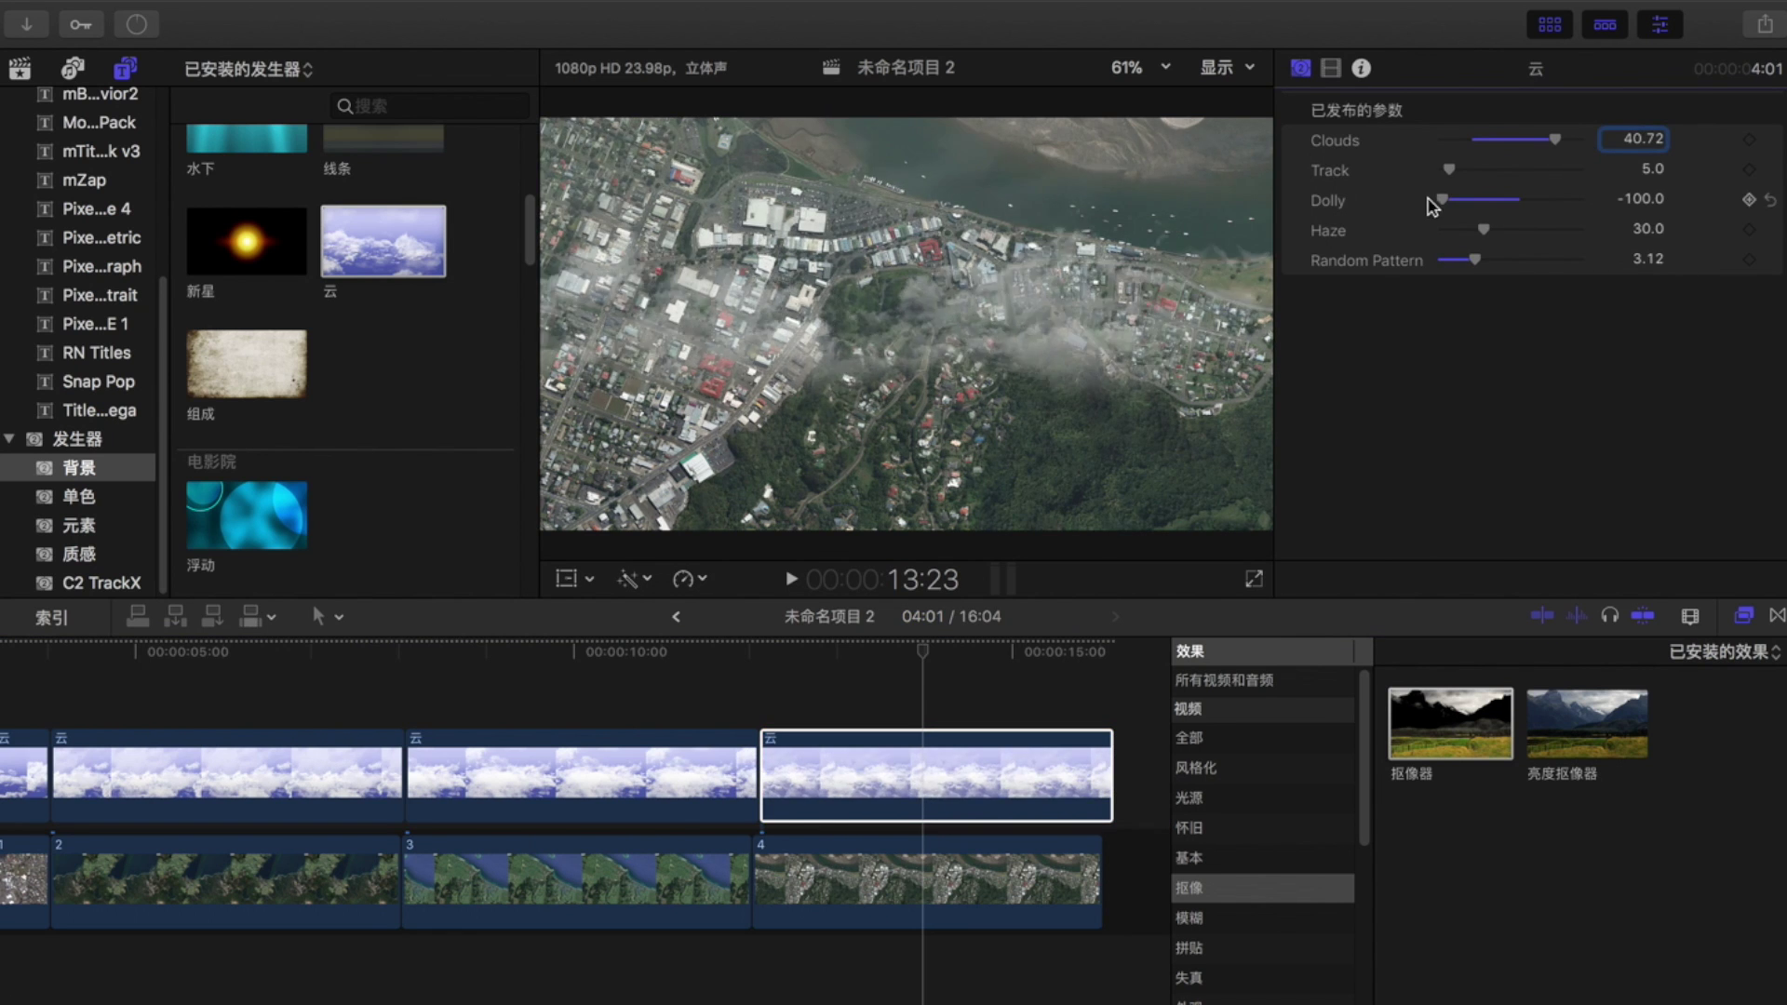
pyautogui.moveTo(1479, 264); pyautogui.dragTo(1493, 264)
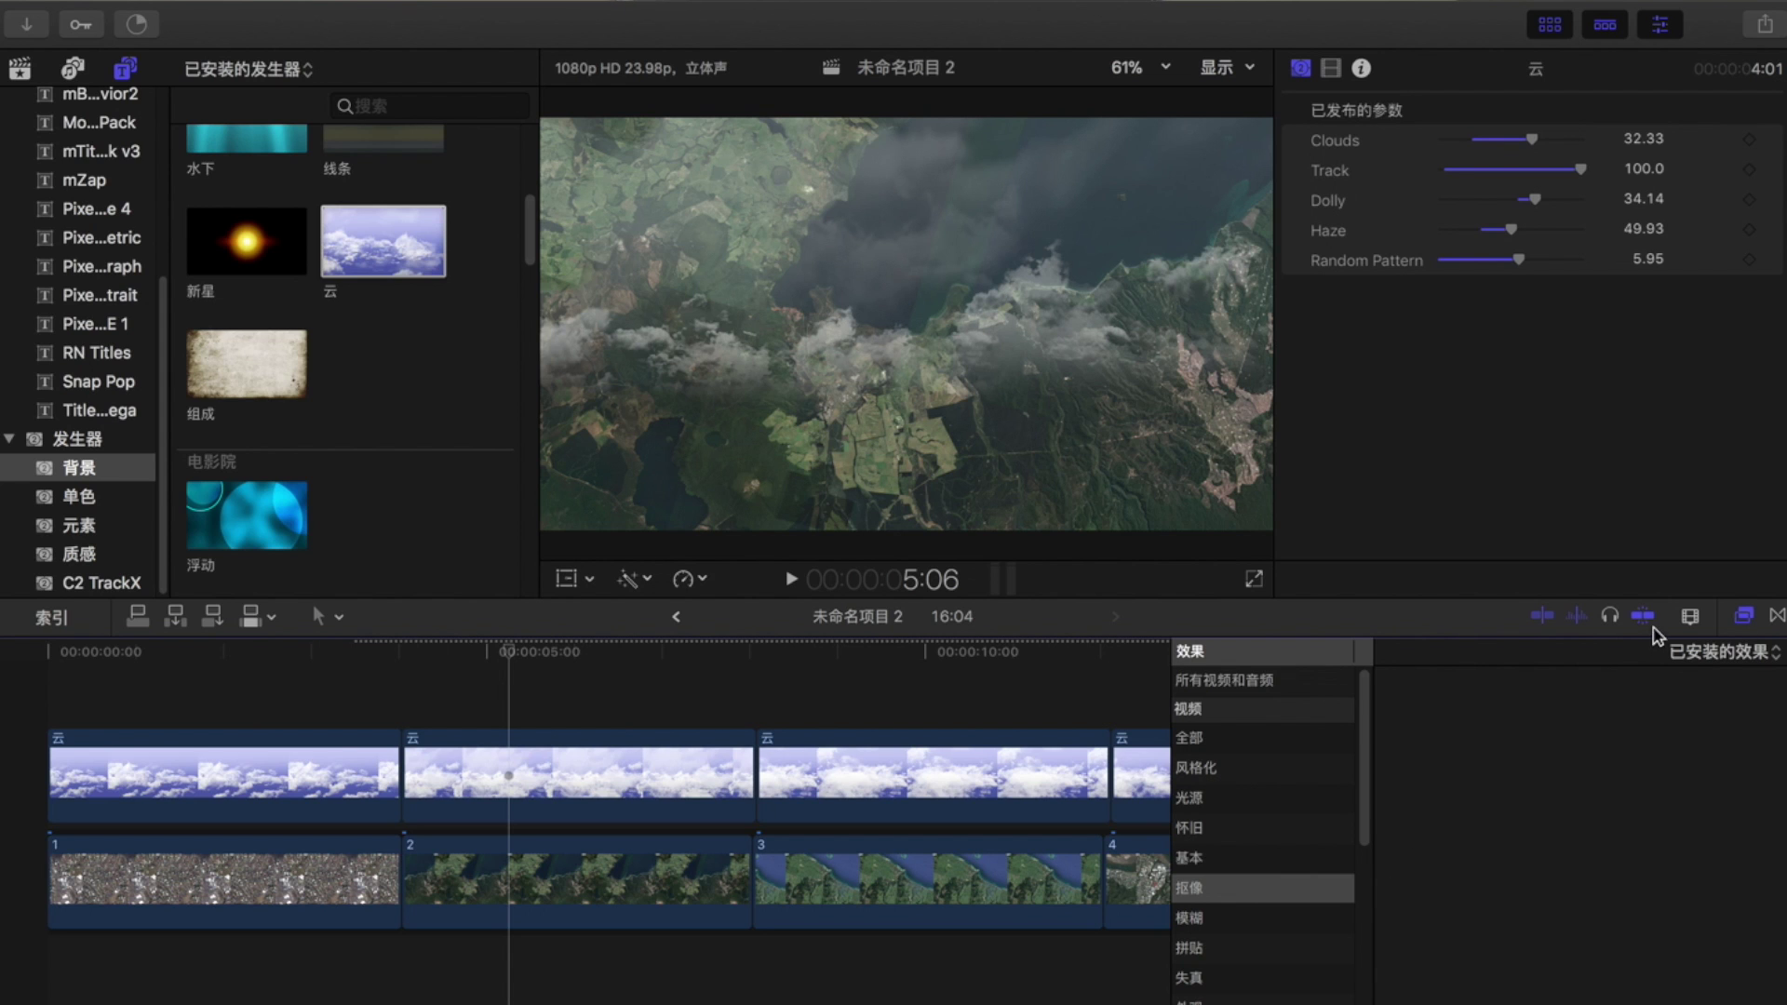
# - Show all effect categories and apply 手持 (Handheld) to three clouds clips
pyautogui.click(1778, 618)
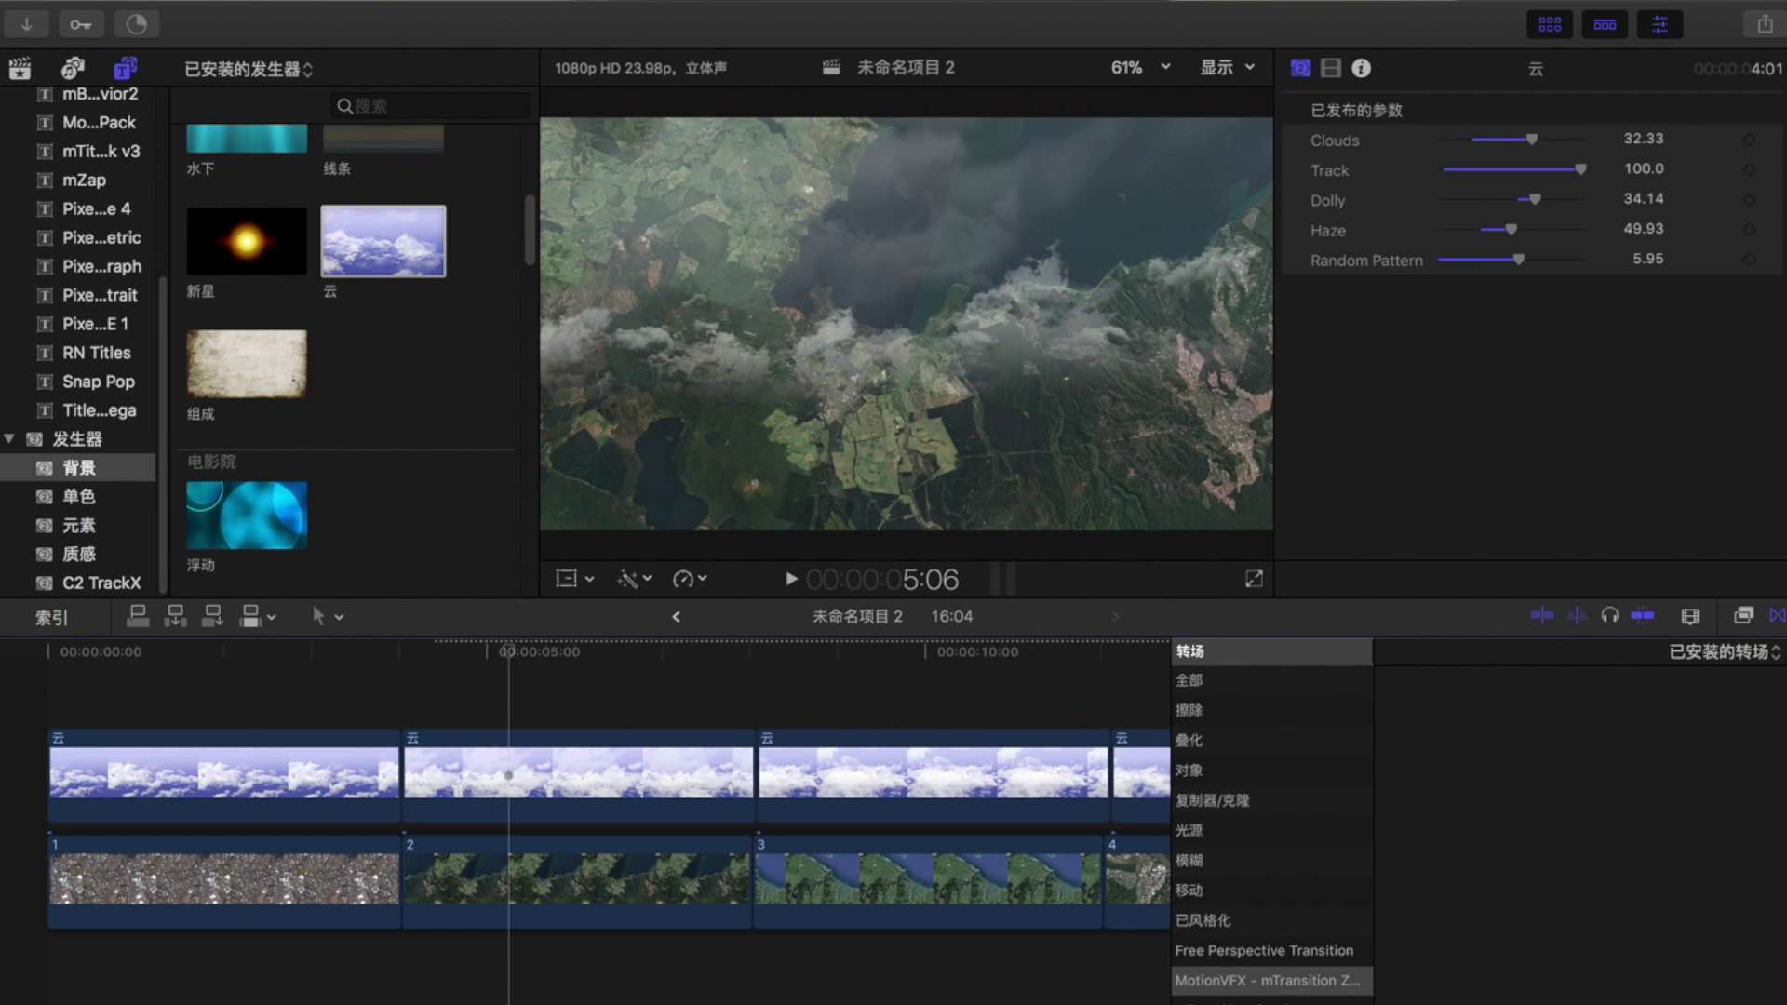
pyautogui.click(1740, 618)
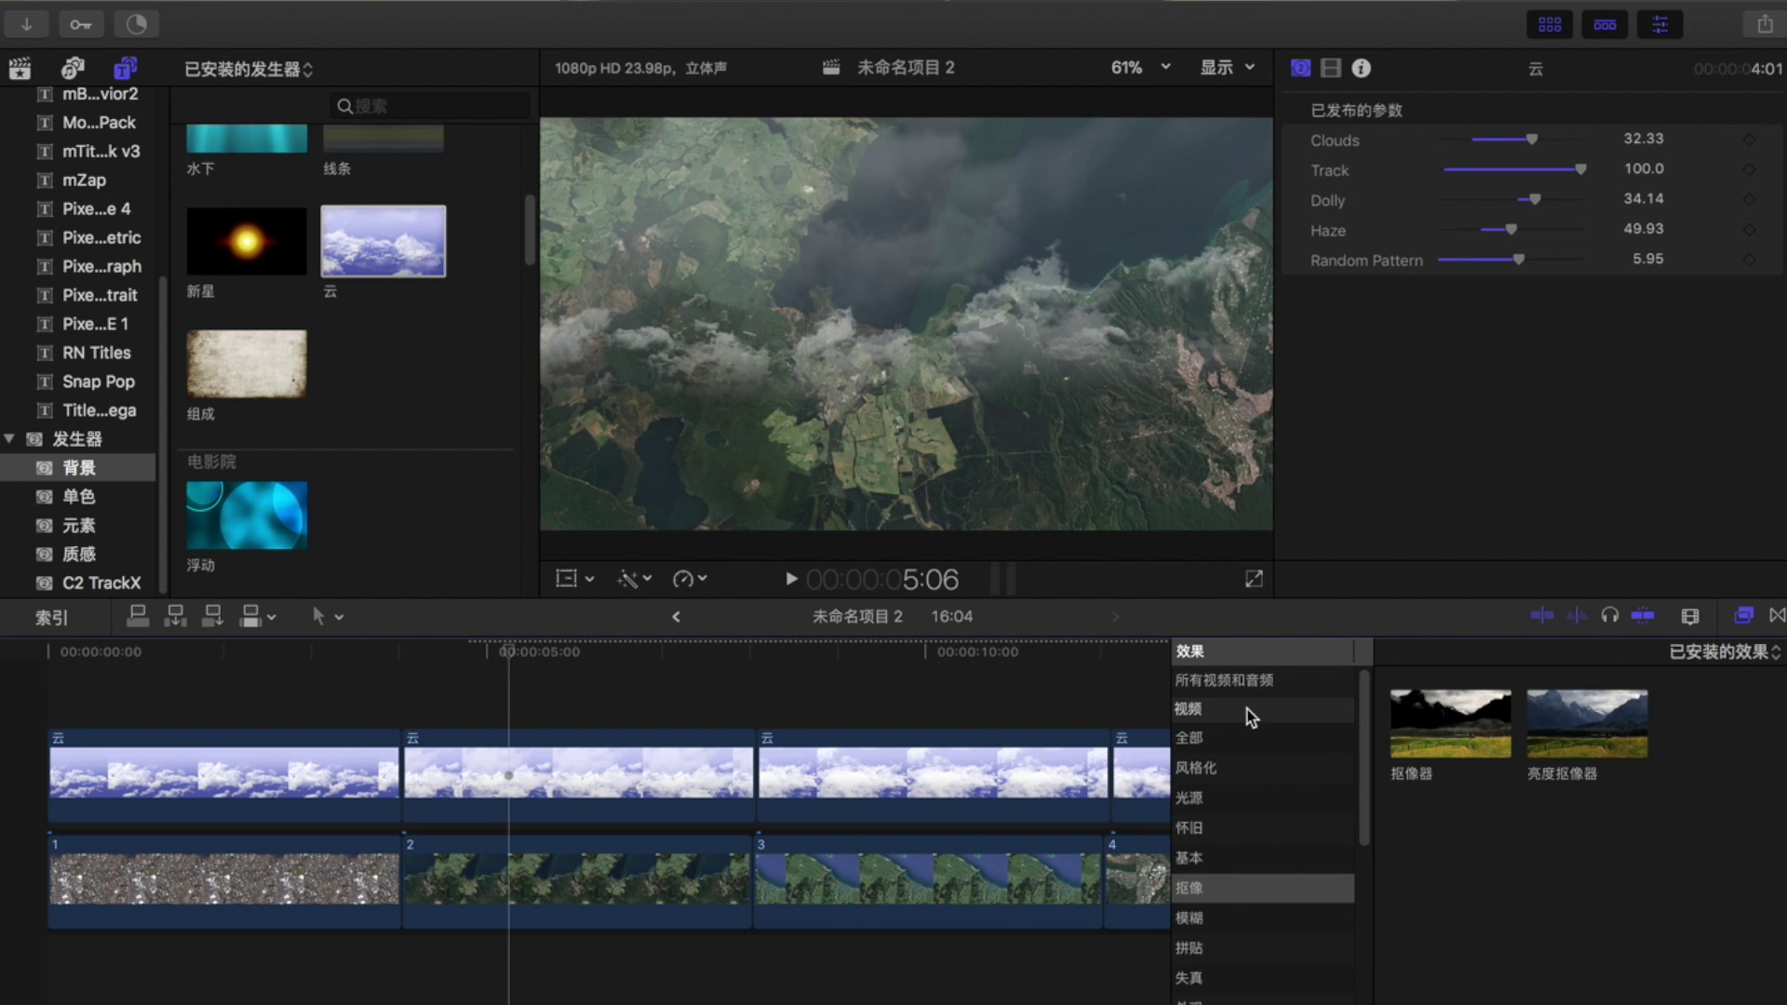
pyautogui.click(1248, 738)
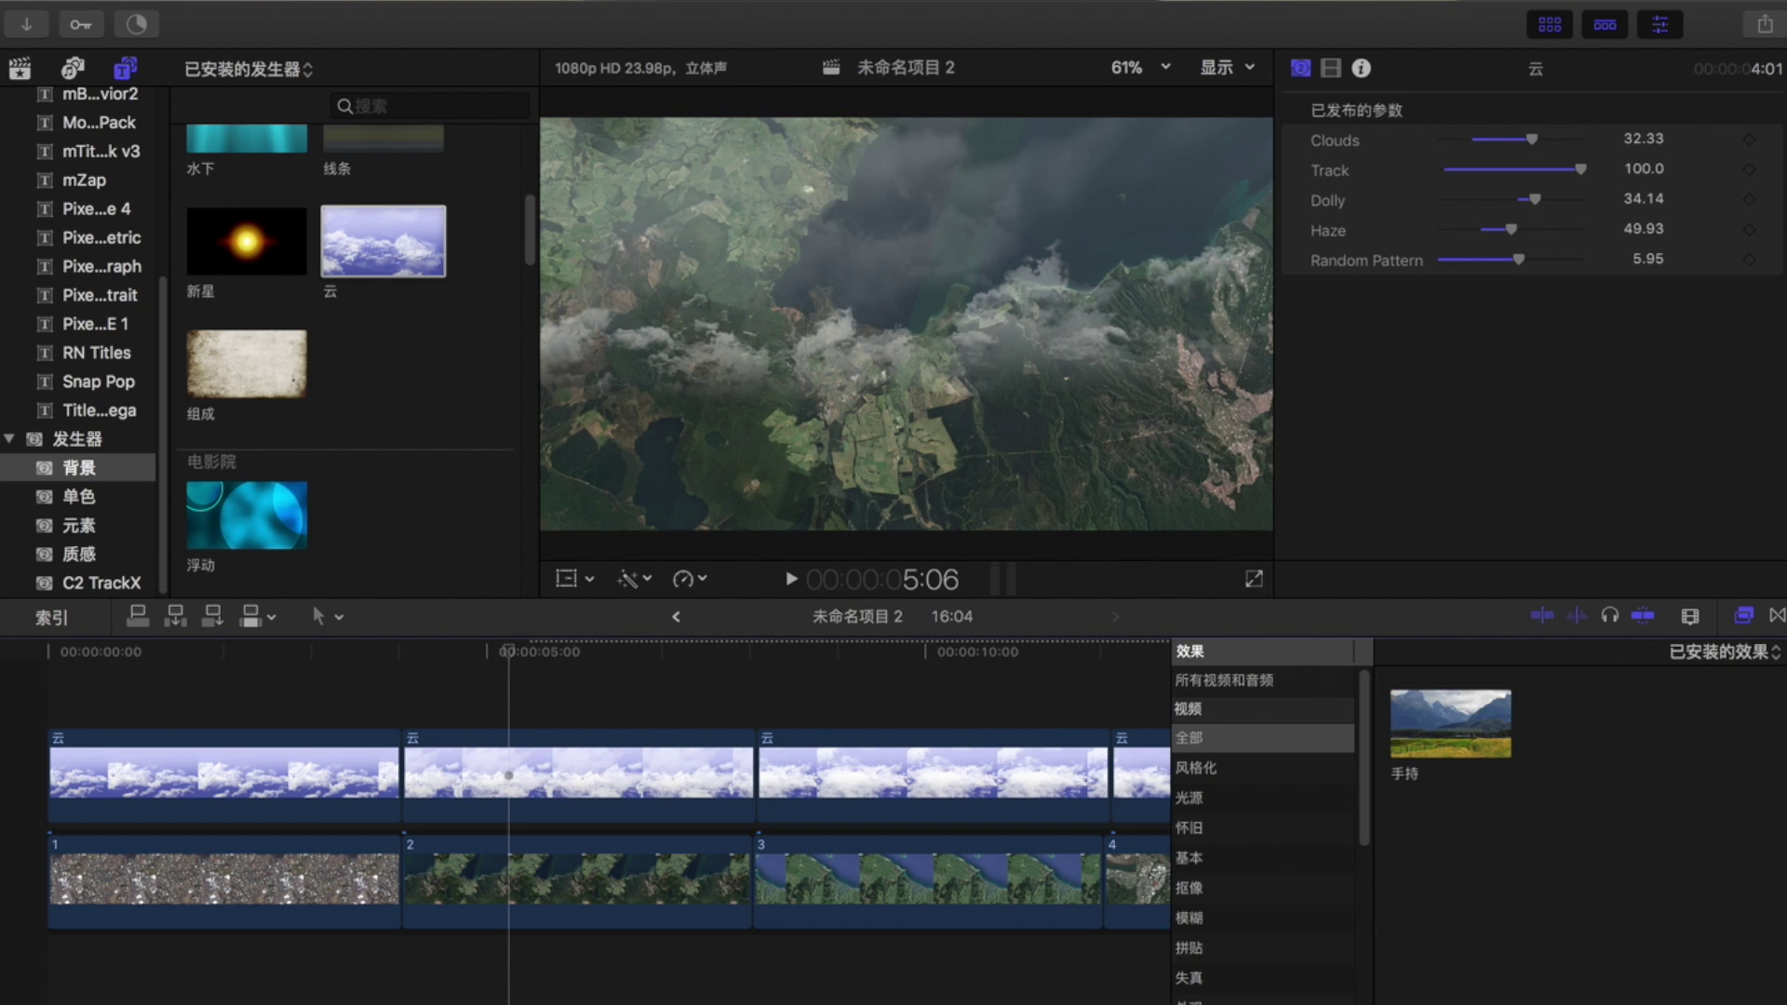
pyautogui.moveTo(1412, 742); pyautogui.dragTo(354, 763)
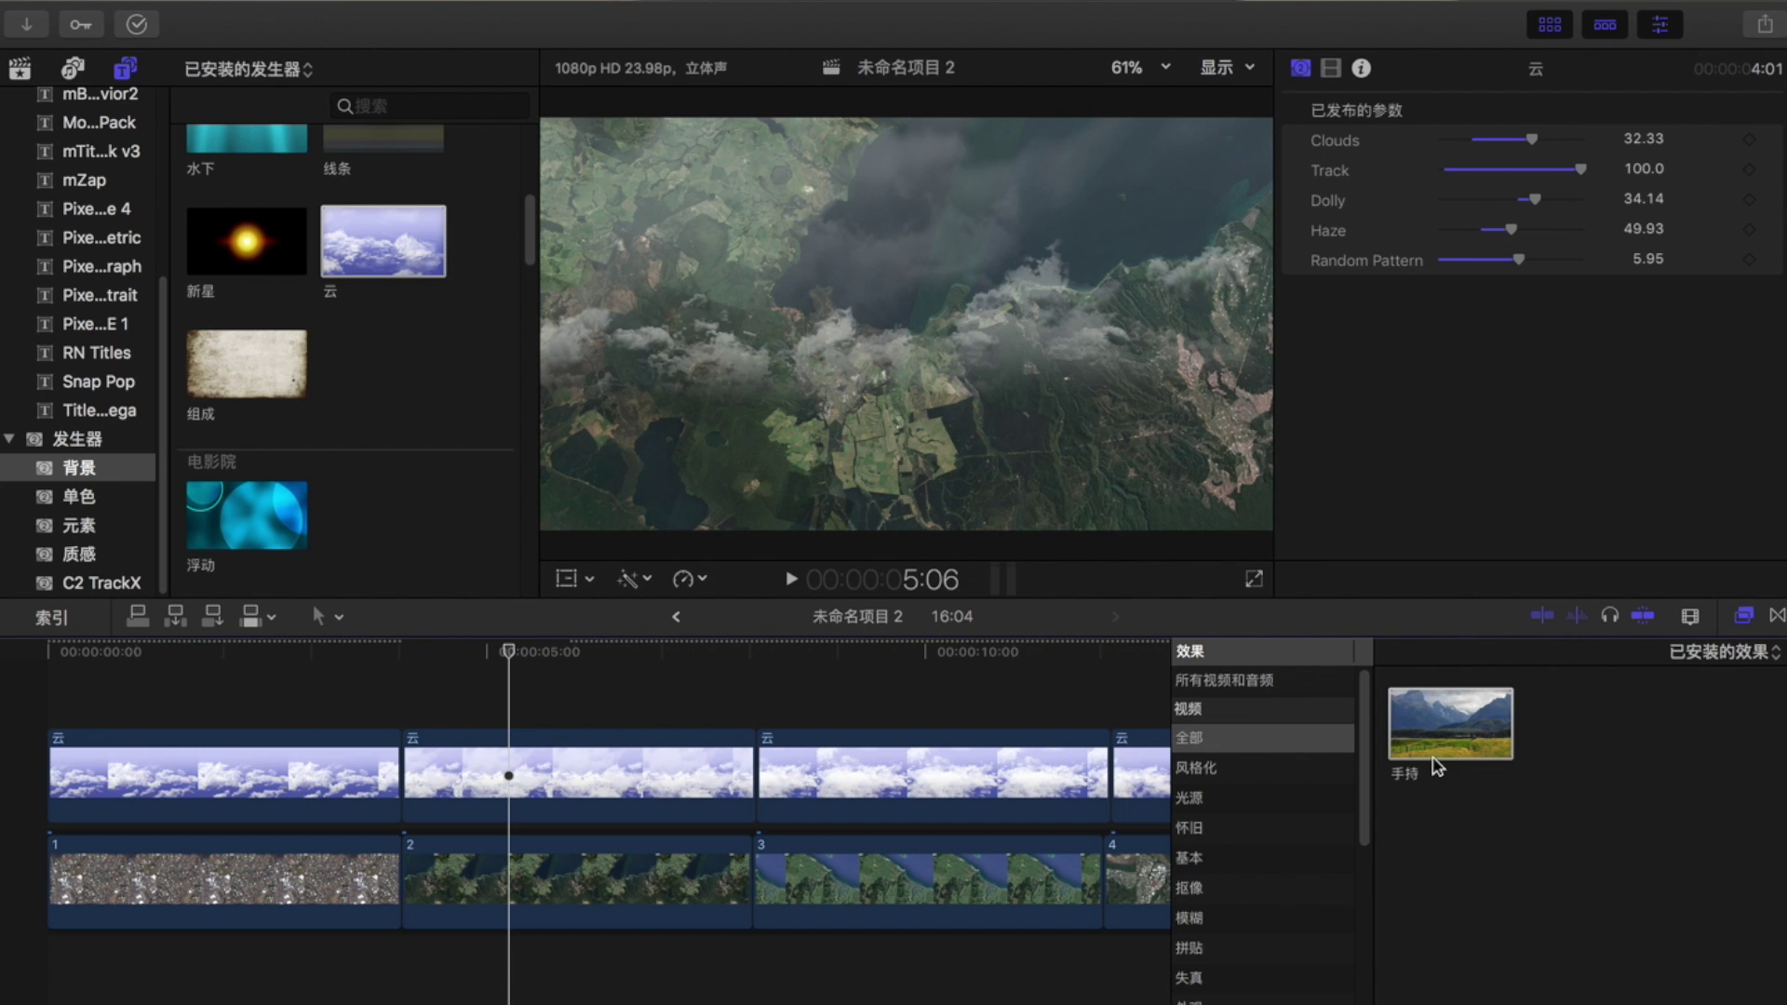
pyautogui.moveTo(1457, 736)
pyautogui.mouseDown()
pyautogui.moveTo(652, 773)
pyautogui.moveTo(1015, 773)
pyautogui.mouseUp()
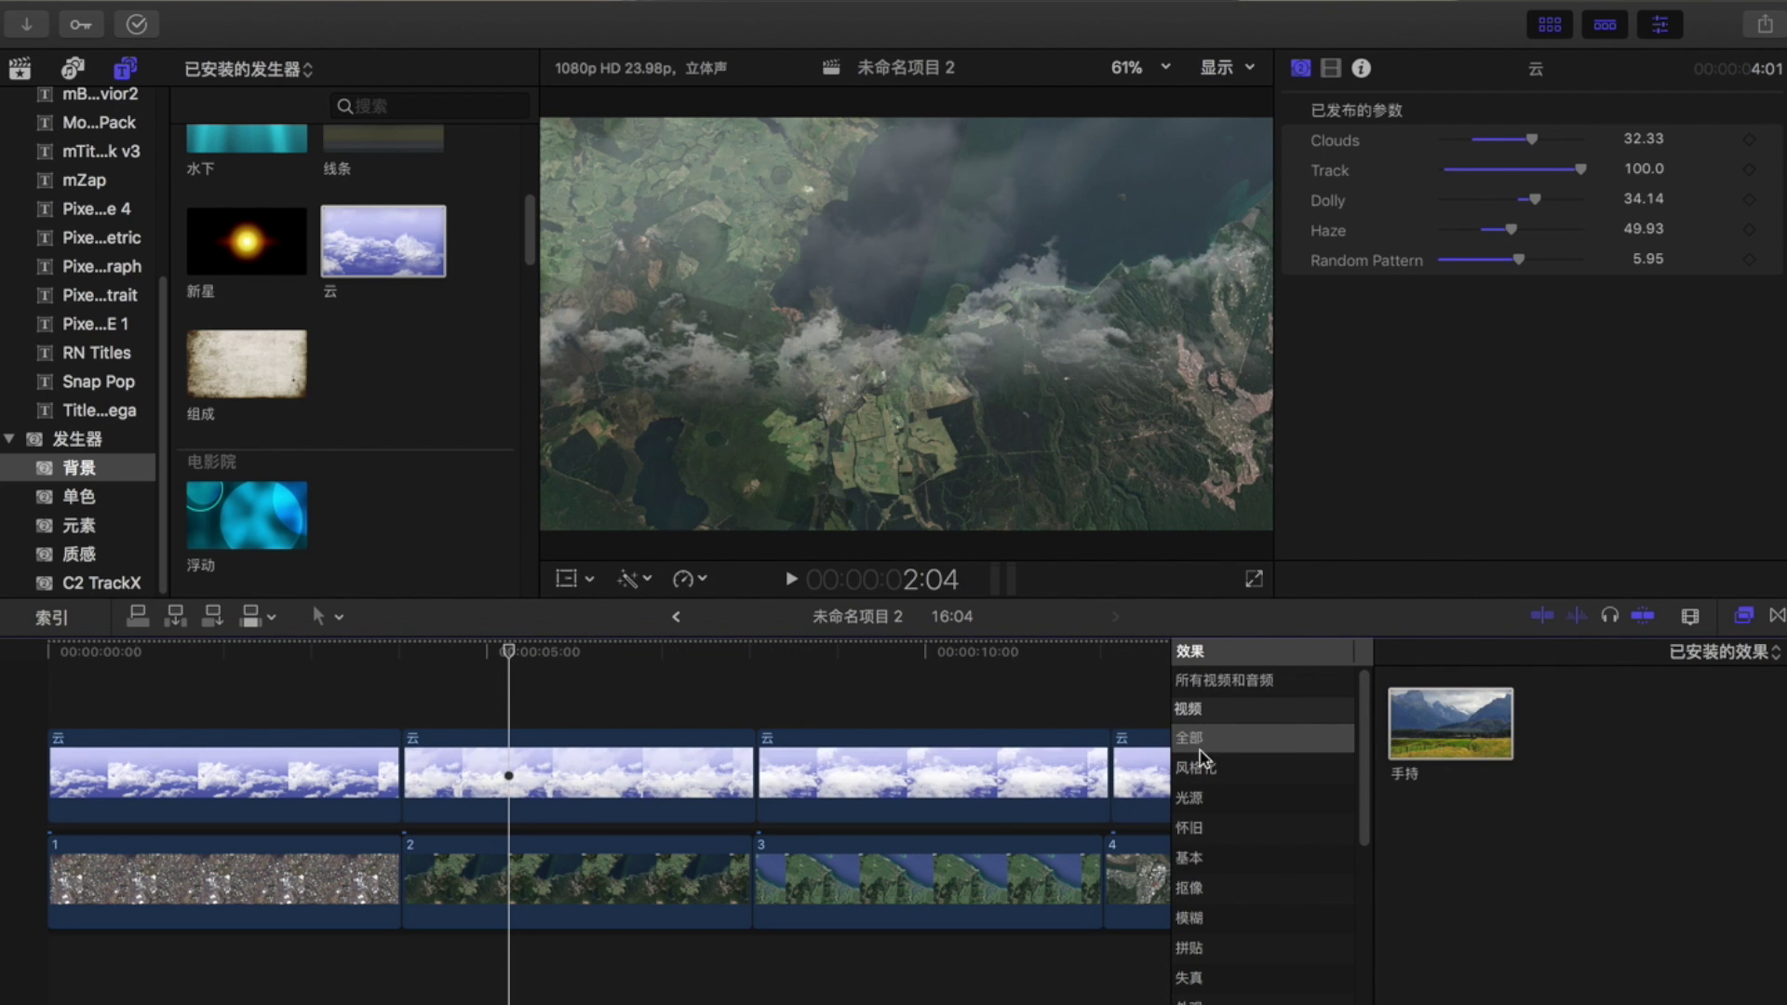
pyautogui.moveTo(1456, 742); pyautogui.dragTo(1140, 772)
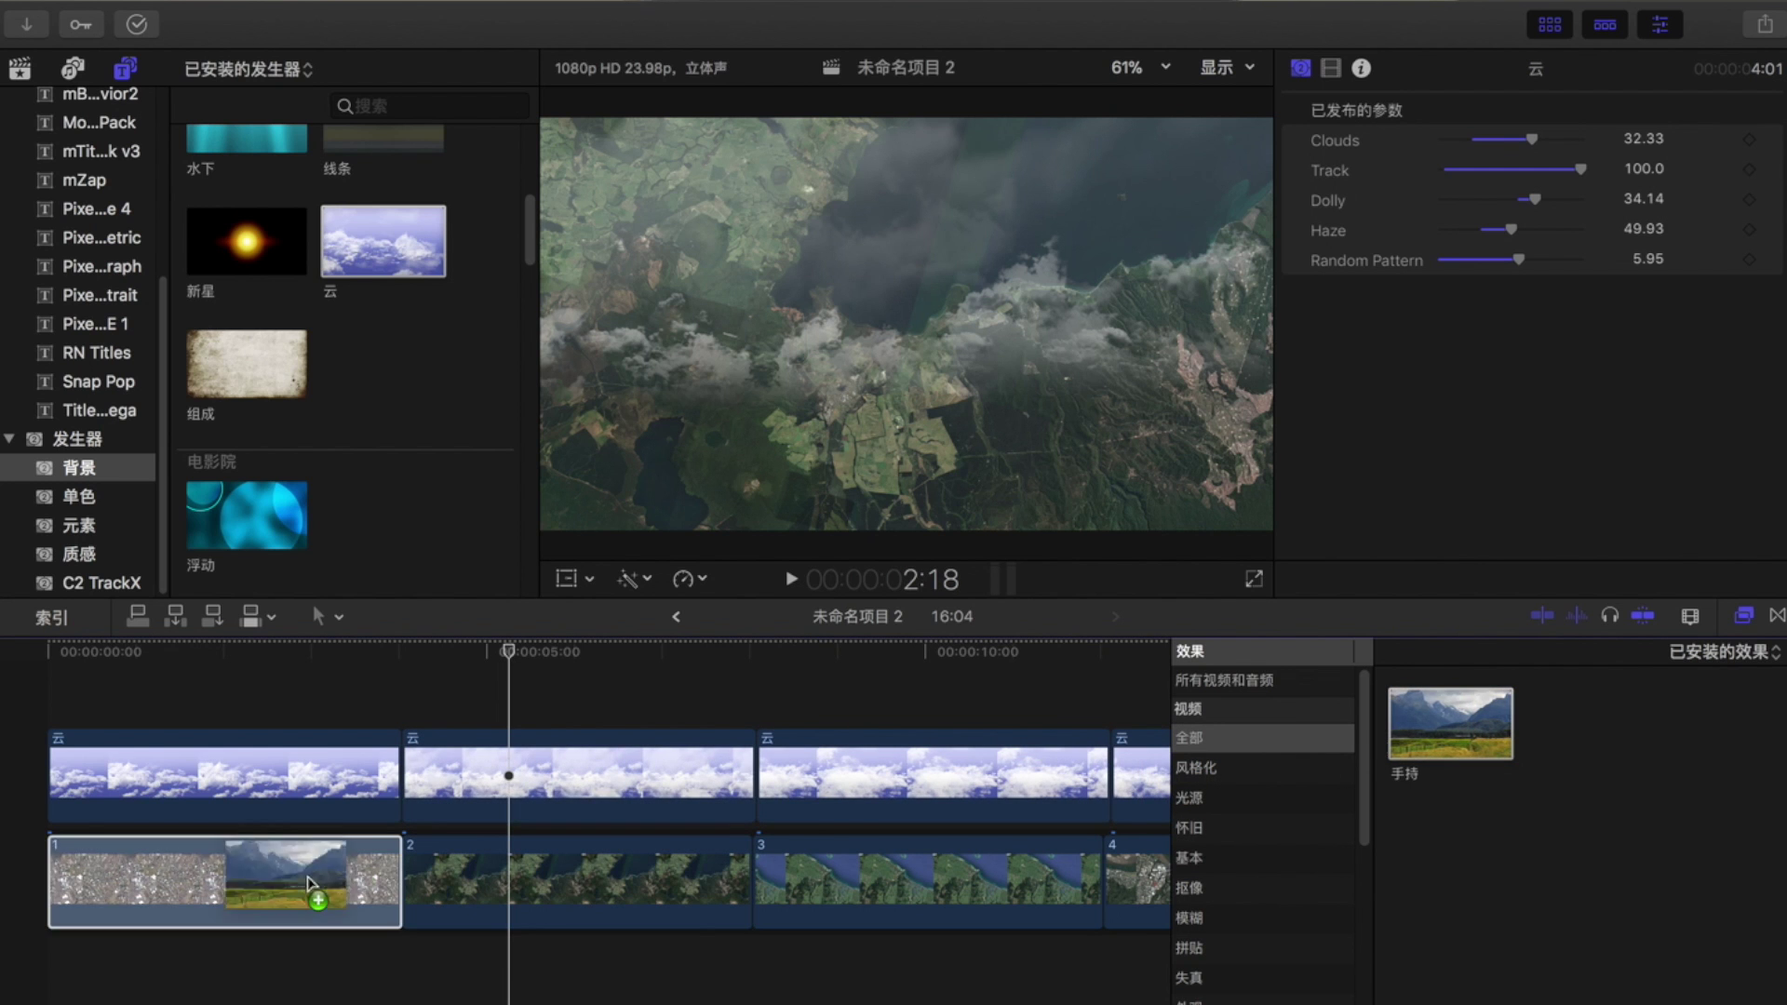
# - Apply 手持 to satellite clips 1, 2 and 3, then play from the project start
pyautogui.moveTo(1489, 732); pyautogui.dragTo(279, 879)
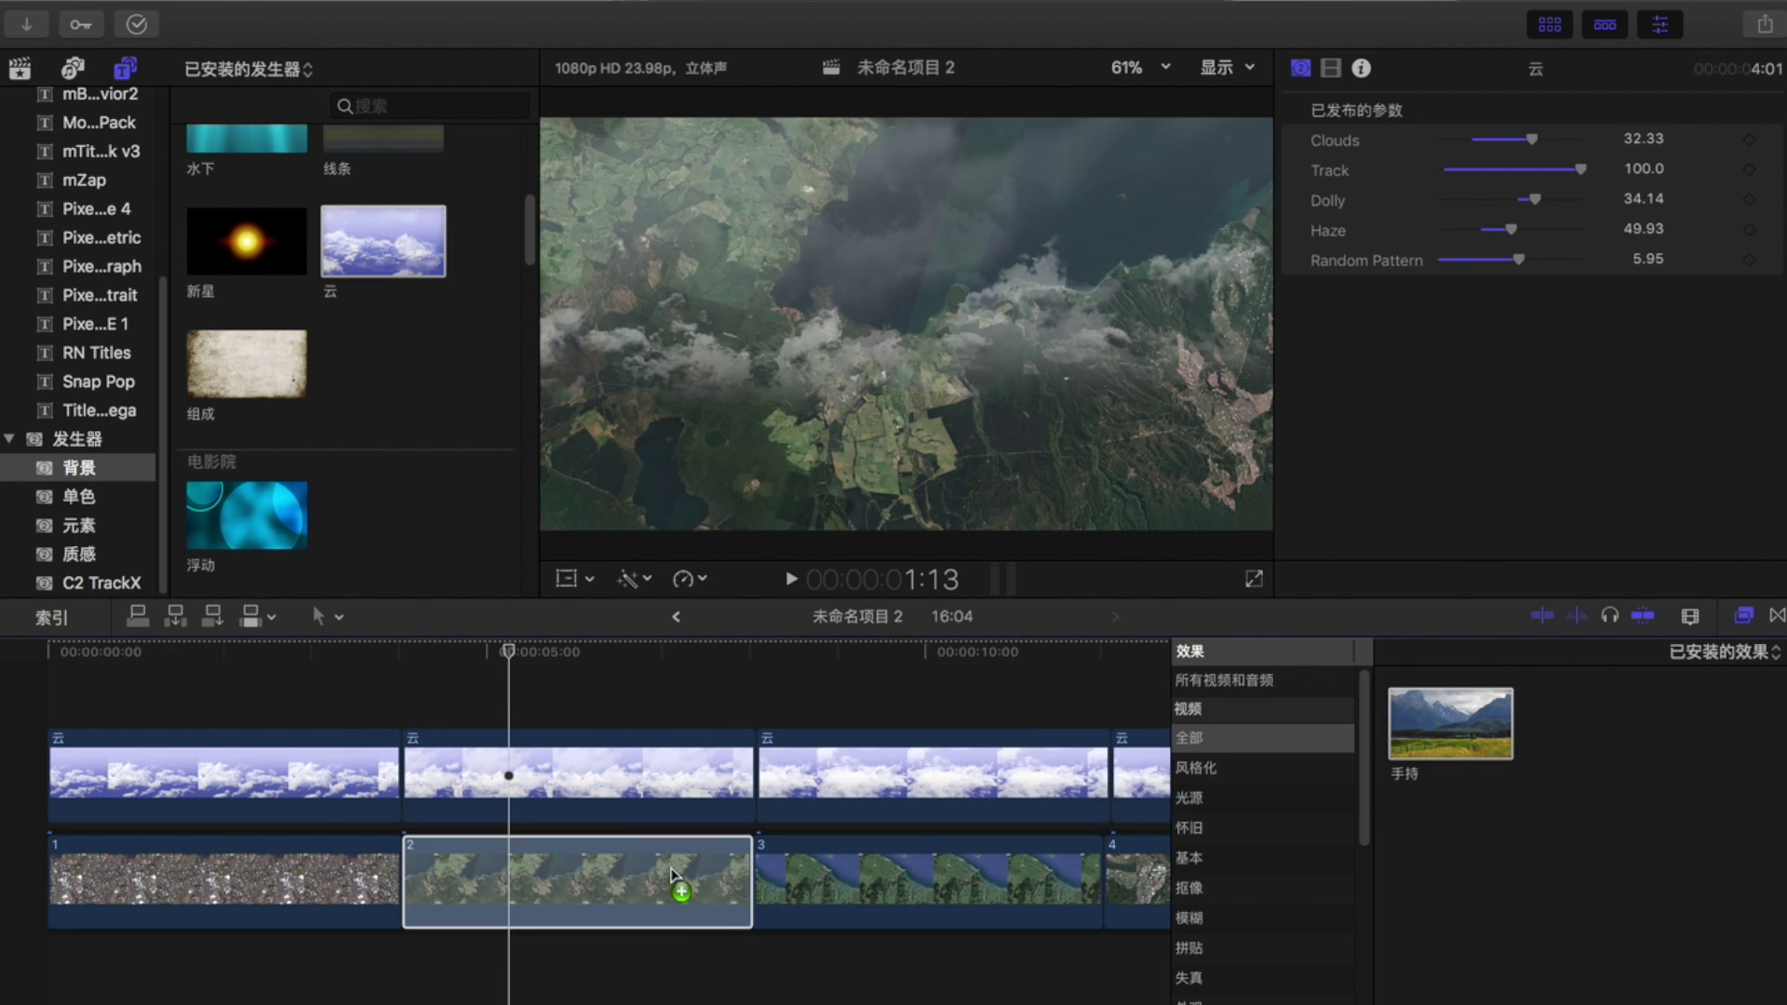
pyautogui.moveTo(1418, 725); pyautogui.dragTo(679, 884)
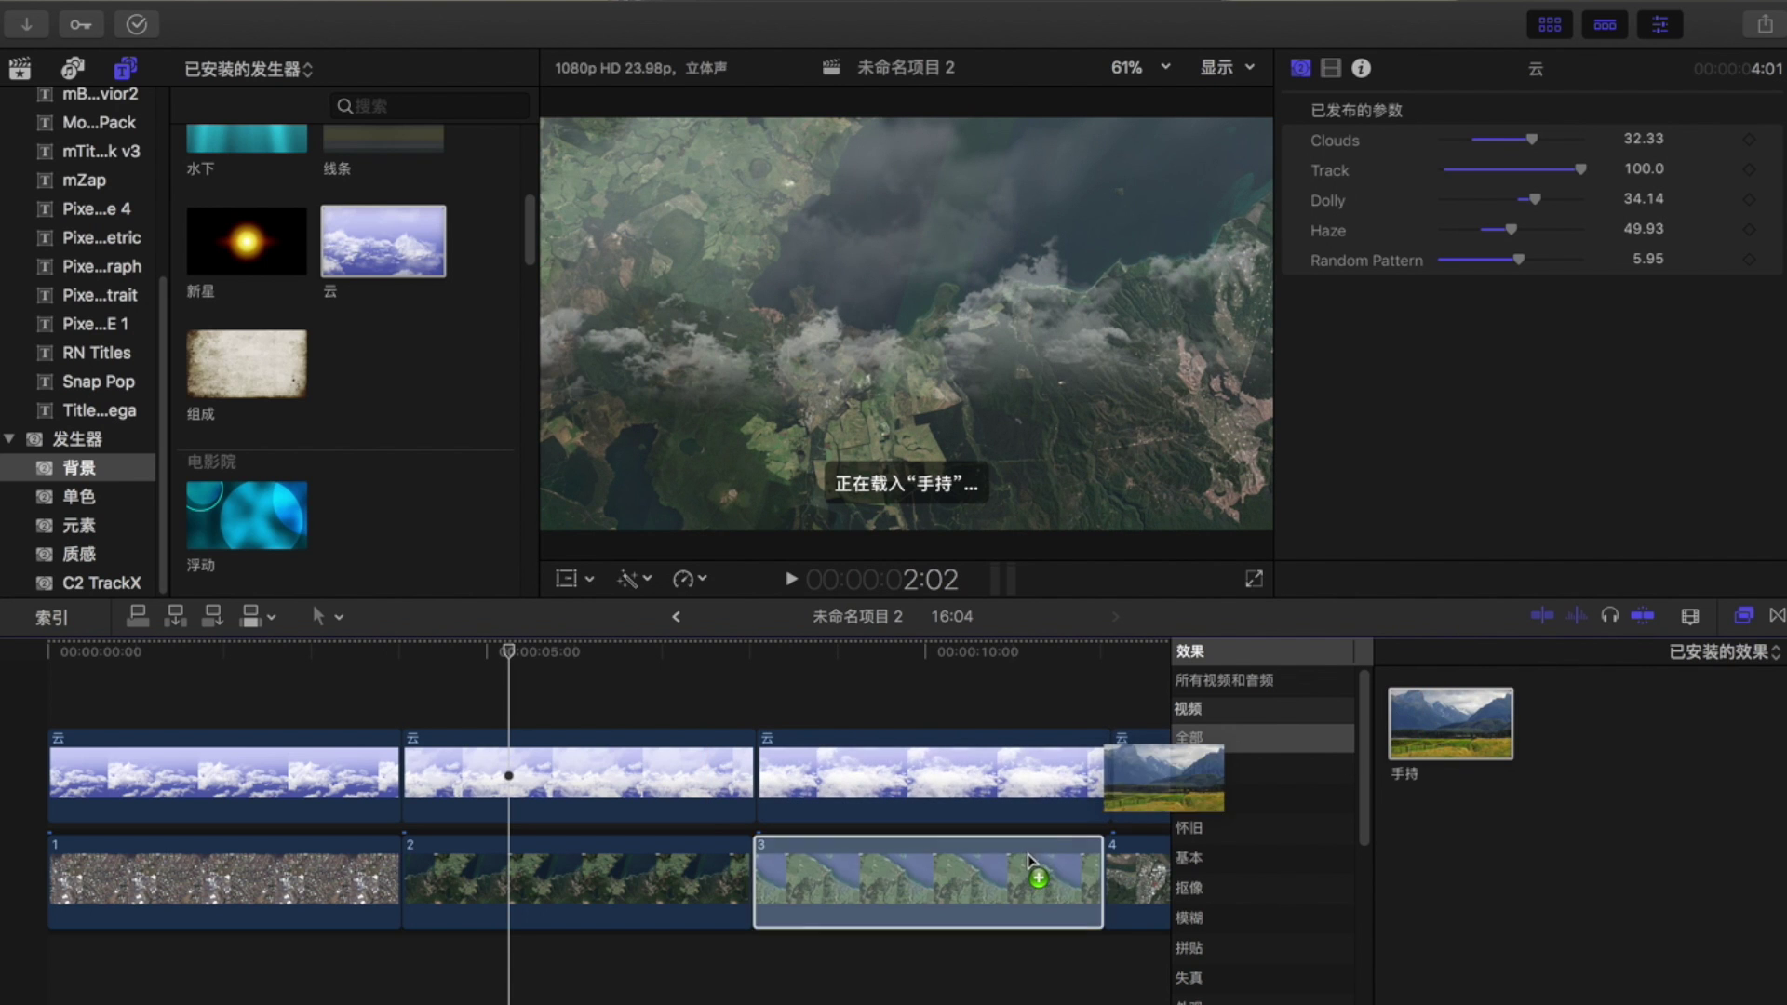
pyautogui.moveTo(1101, 810)
pyautogui.mouseDown()
pyautogui.moveTo(1212, 838)
pyautogui.moveTo(1098, 875)
pyautogui.mouseUp()
pyautogui.click(89, 696)
pyautogui.press('space')
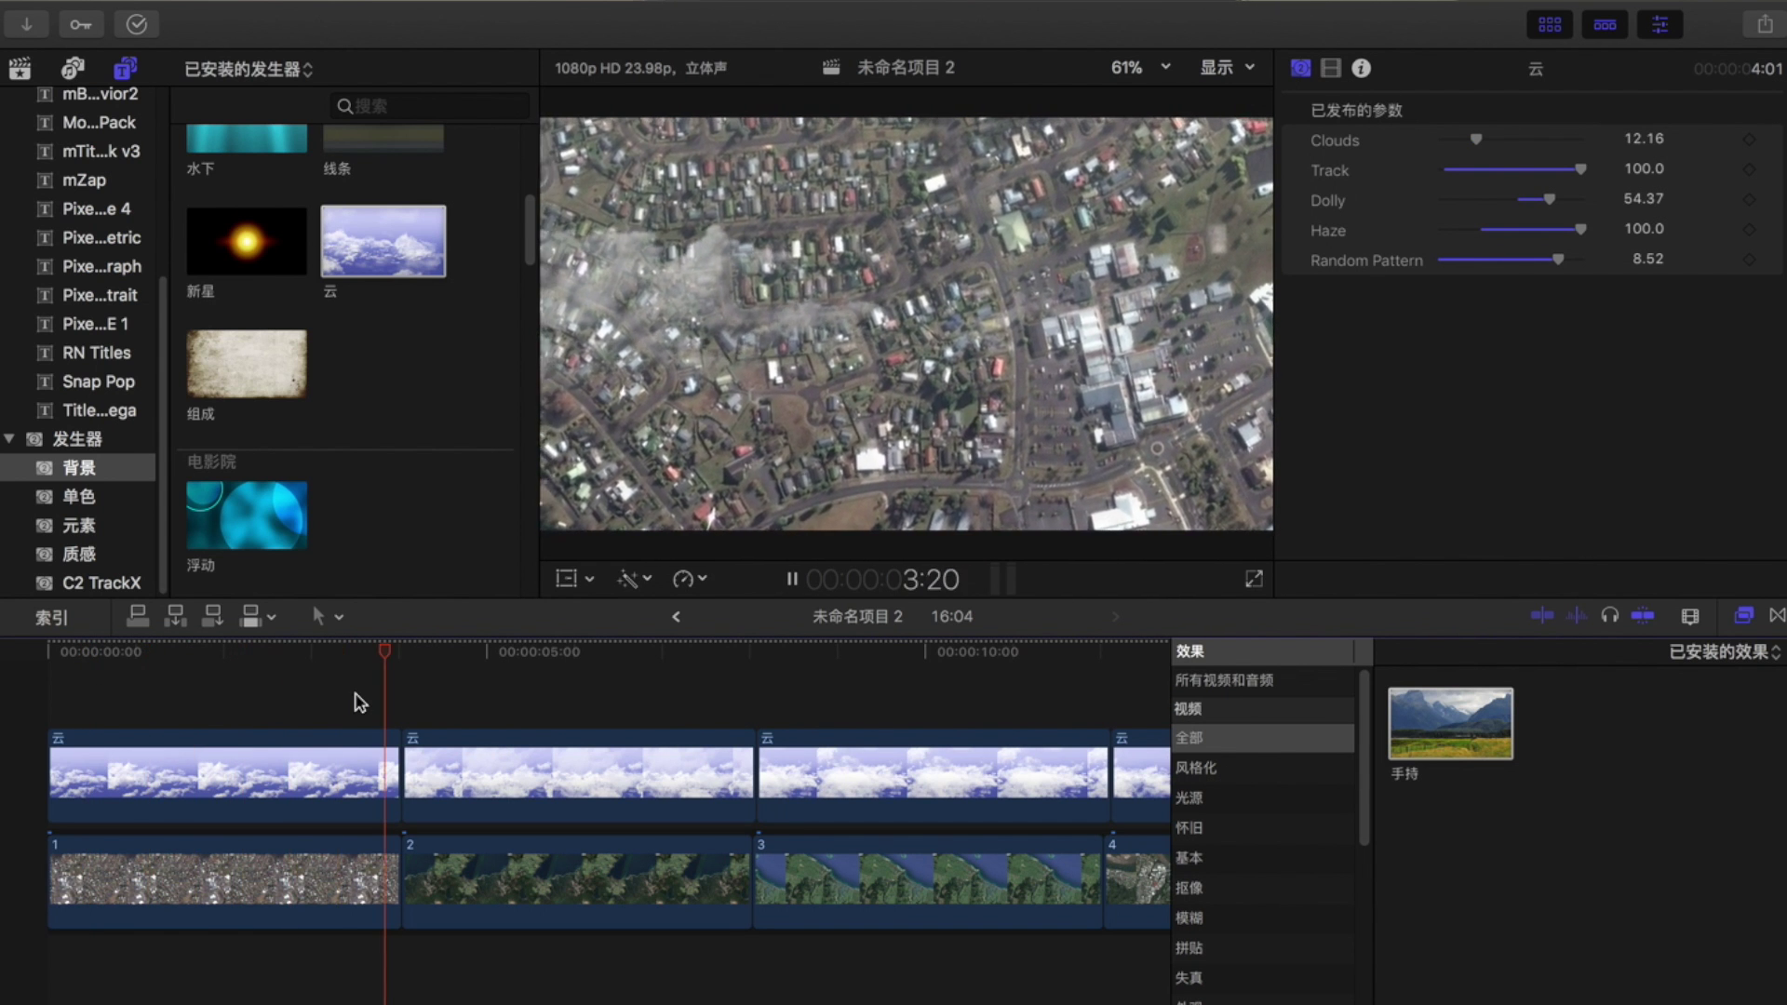
# - Lower 手持 Shakiness from 20 to 10.41 on the first clouds clip, then select the second clip
pyautogui.click(276, 772)
pyautogui.scroll(-5, 1768, 300)
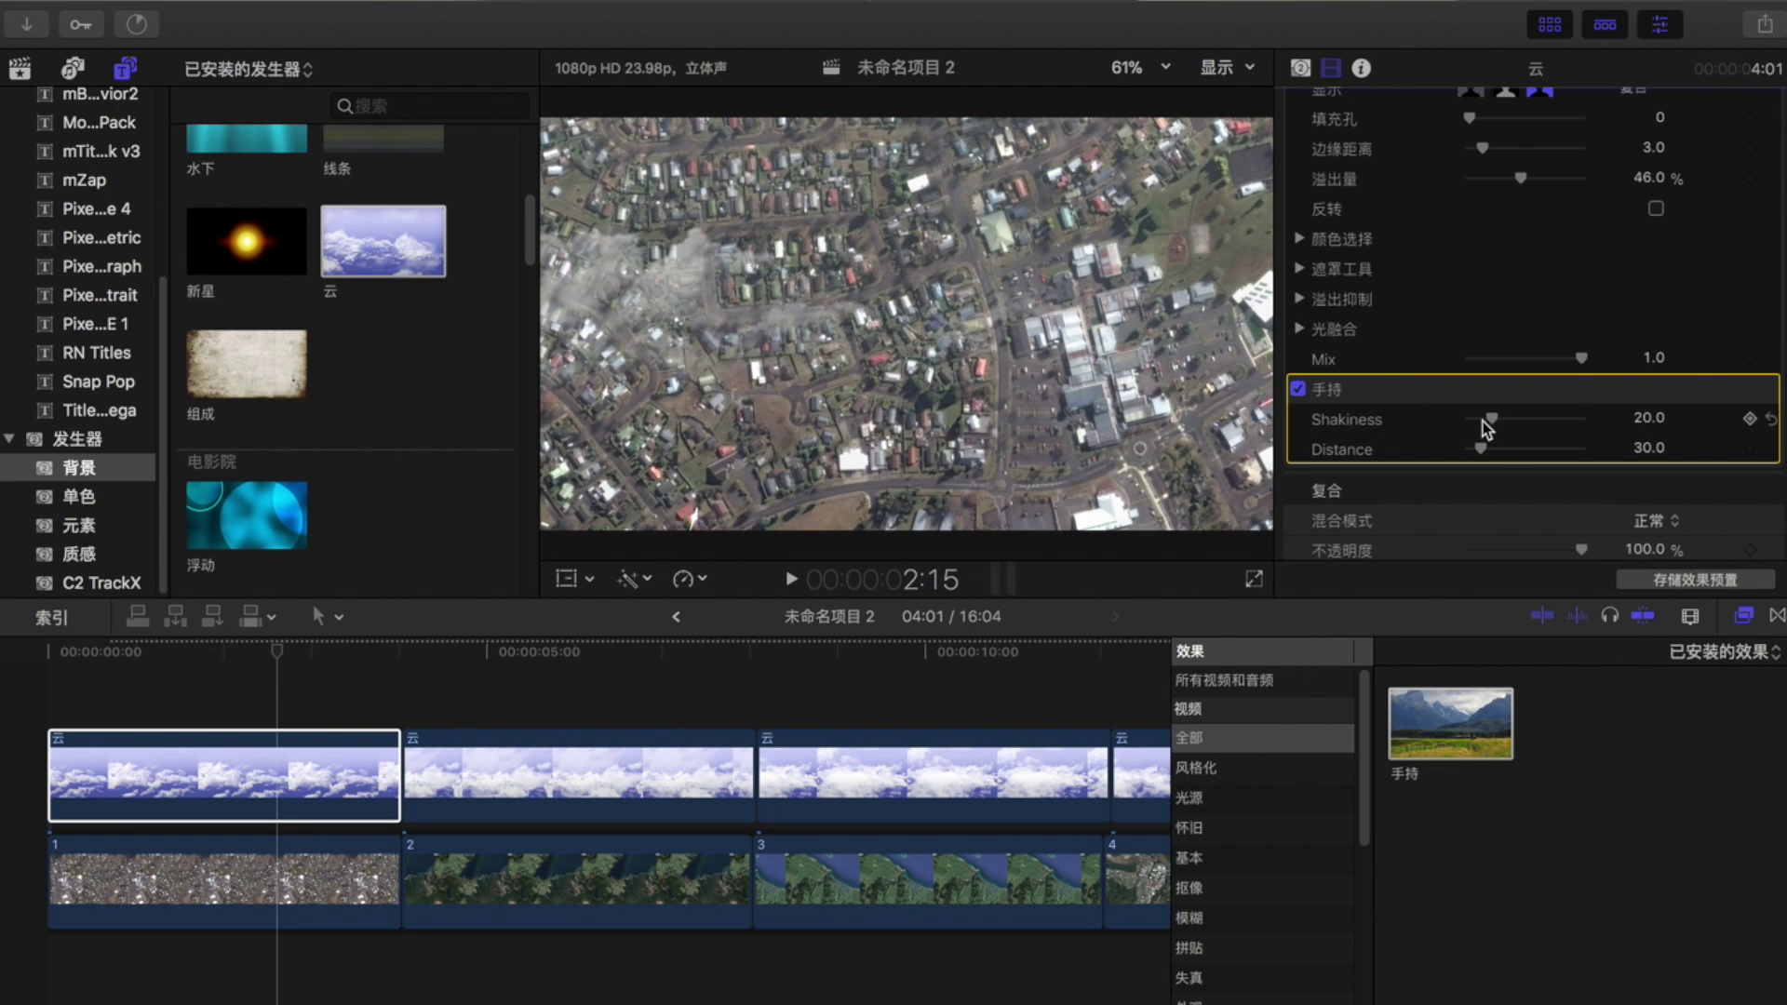
pyautogui.moveTo(1489, 418); pyautogui.dragTo(1480, 422)
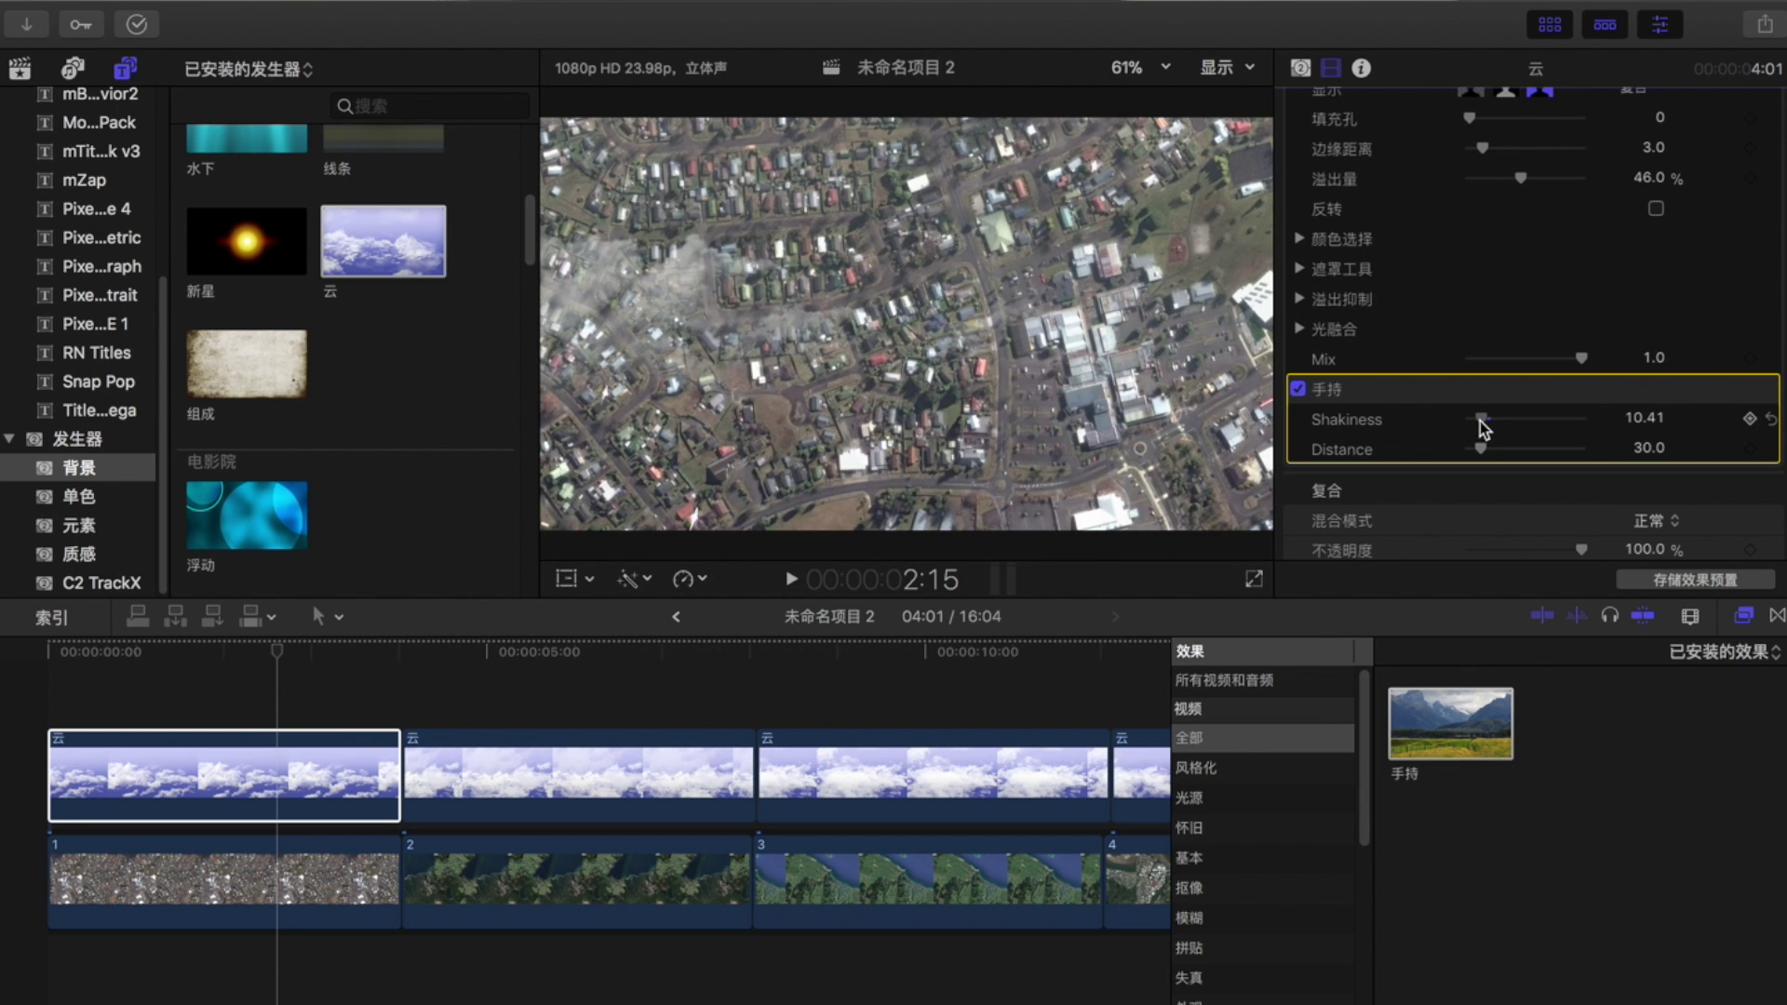
pyautogui.click(521, 773)
pyautogui.click(541, 765)
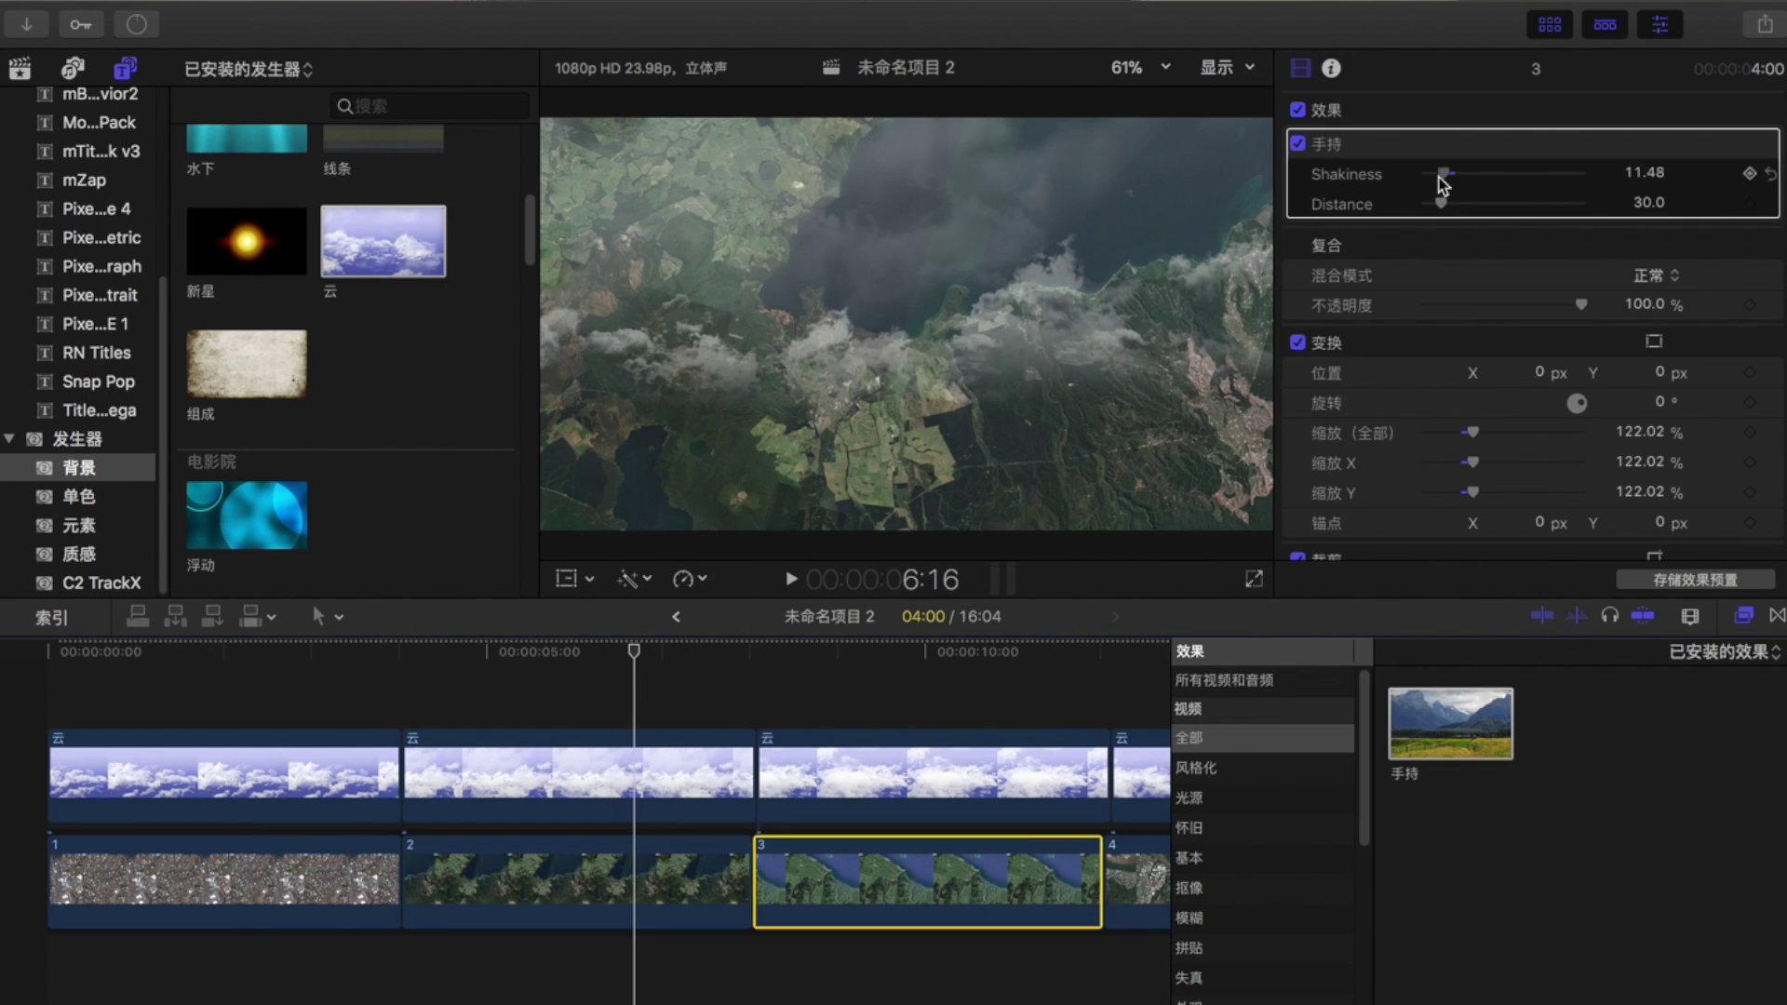
pyautogui.click(1778, 618)
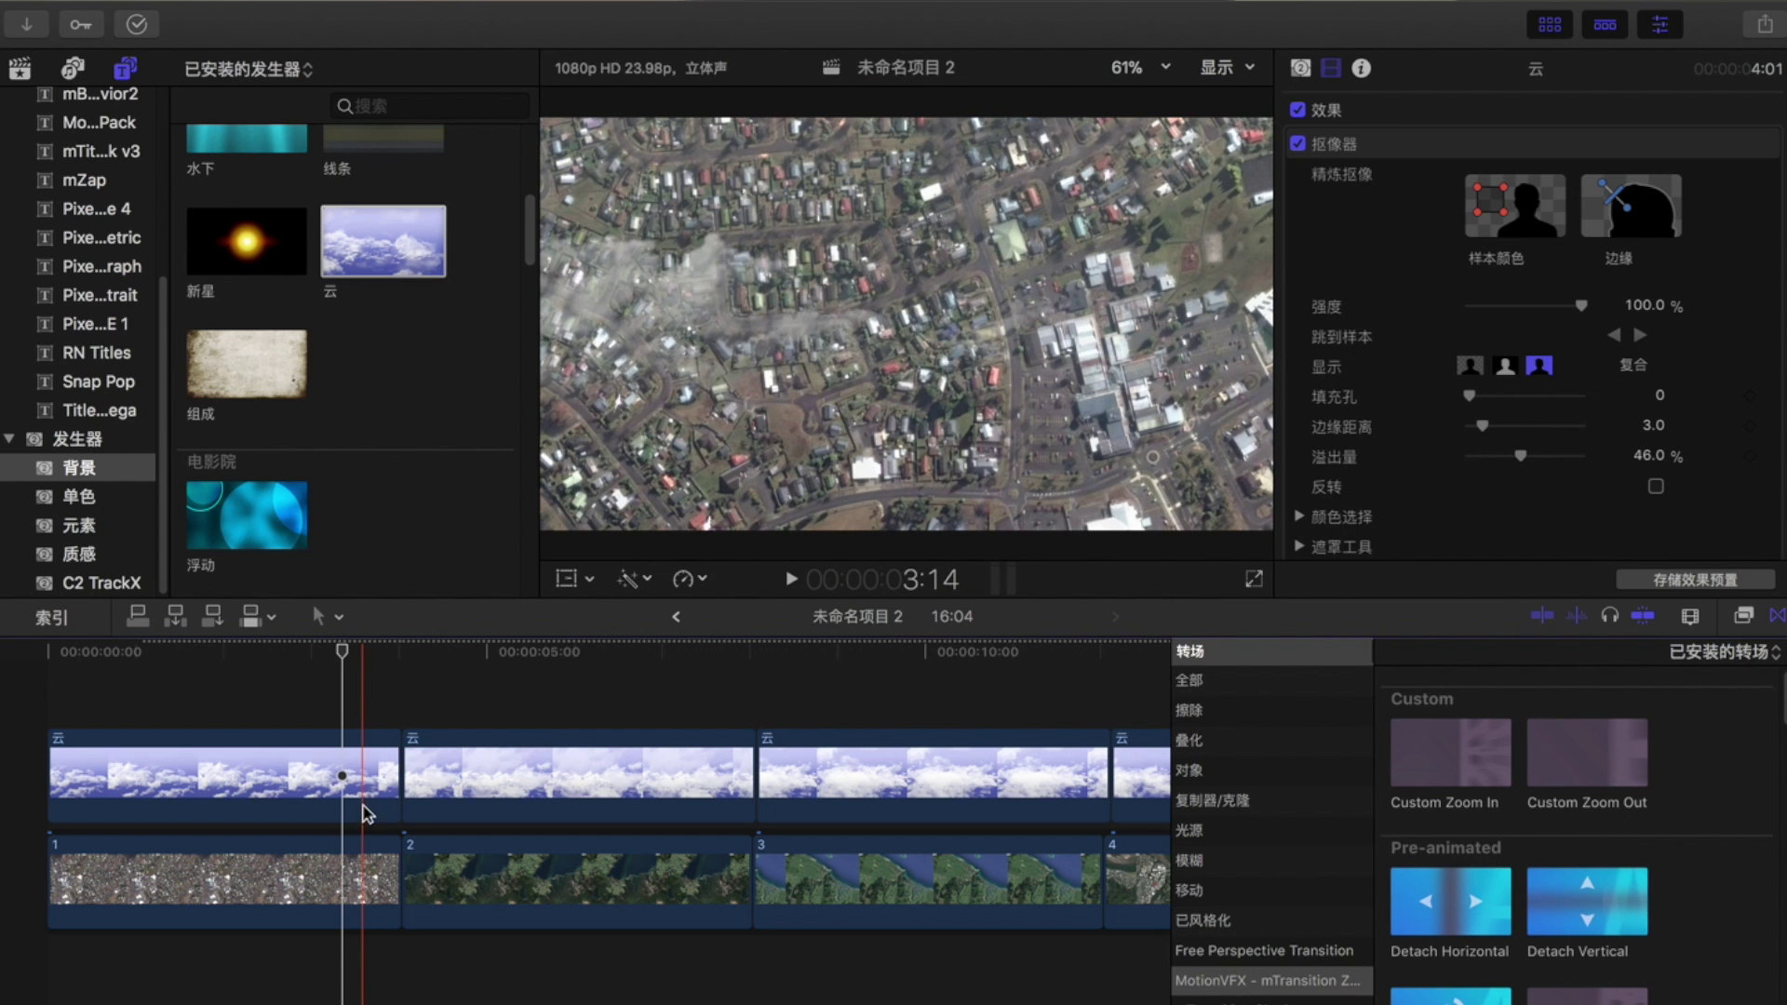
# - Add a Custom Zoom Out transition between satellite clips 1 and 2 and preview it
pyautogui.click(368, 866)
pyautogui.click(503, 870)
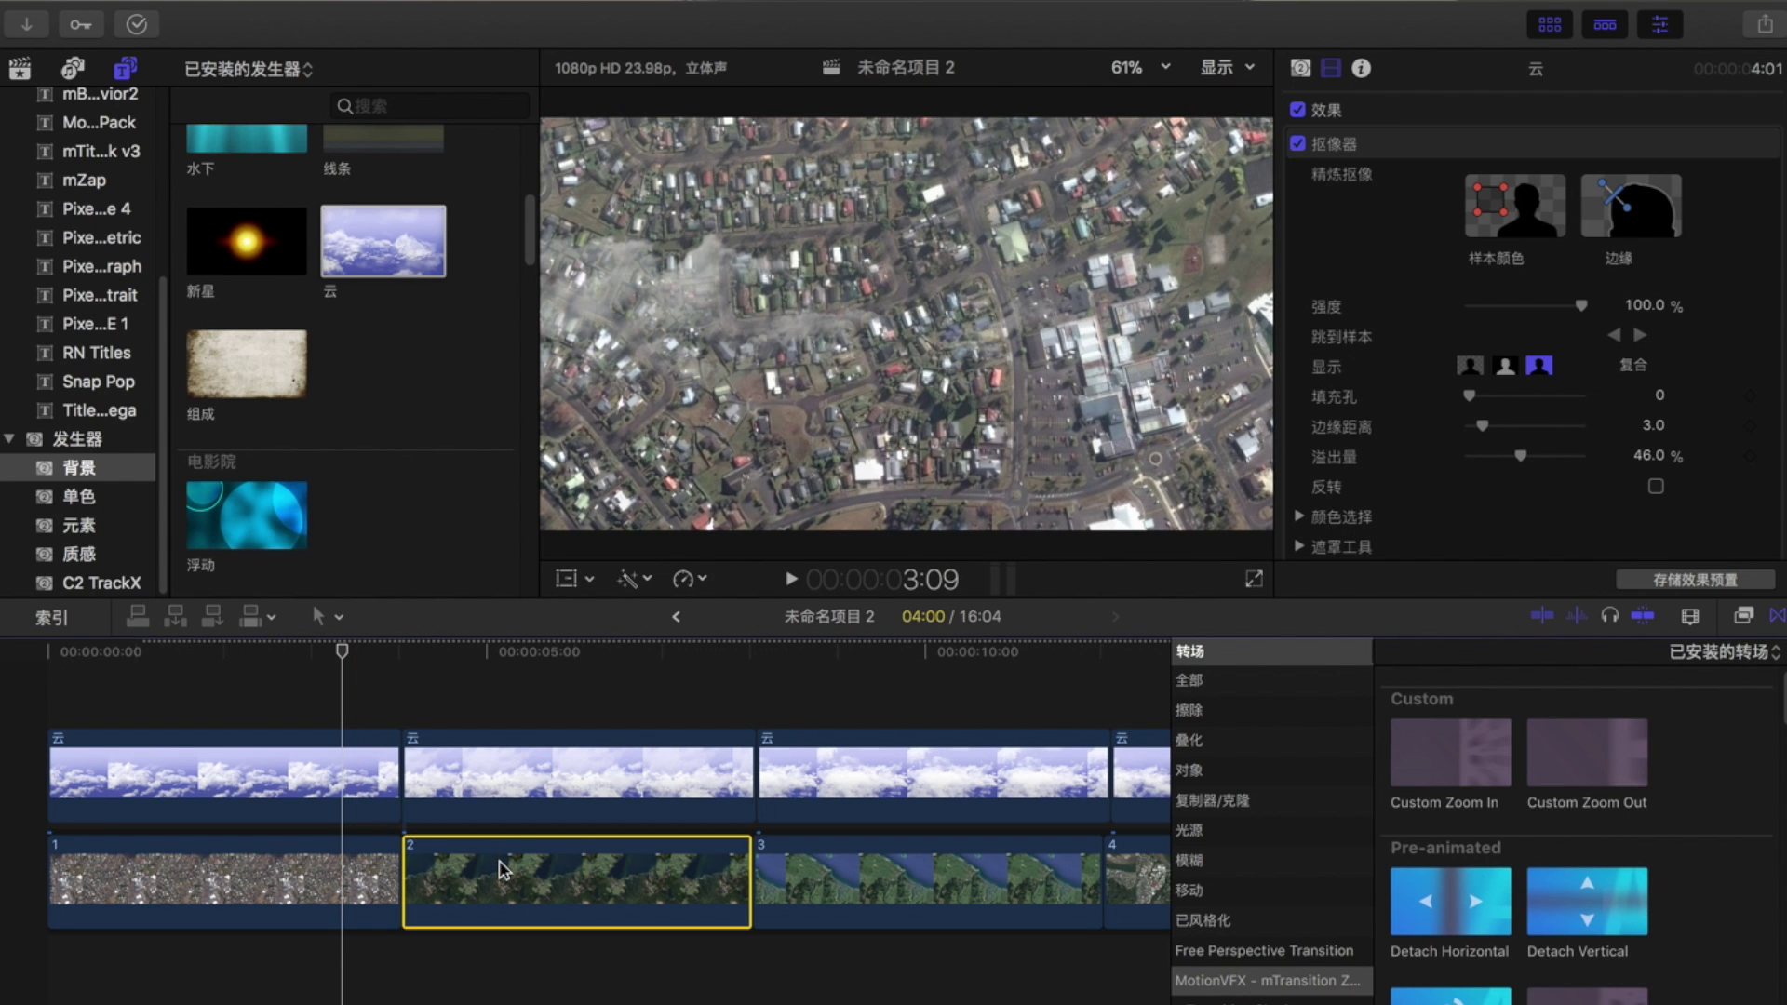
pyautogui.click(559, 707)
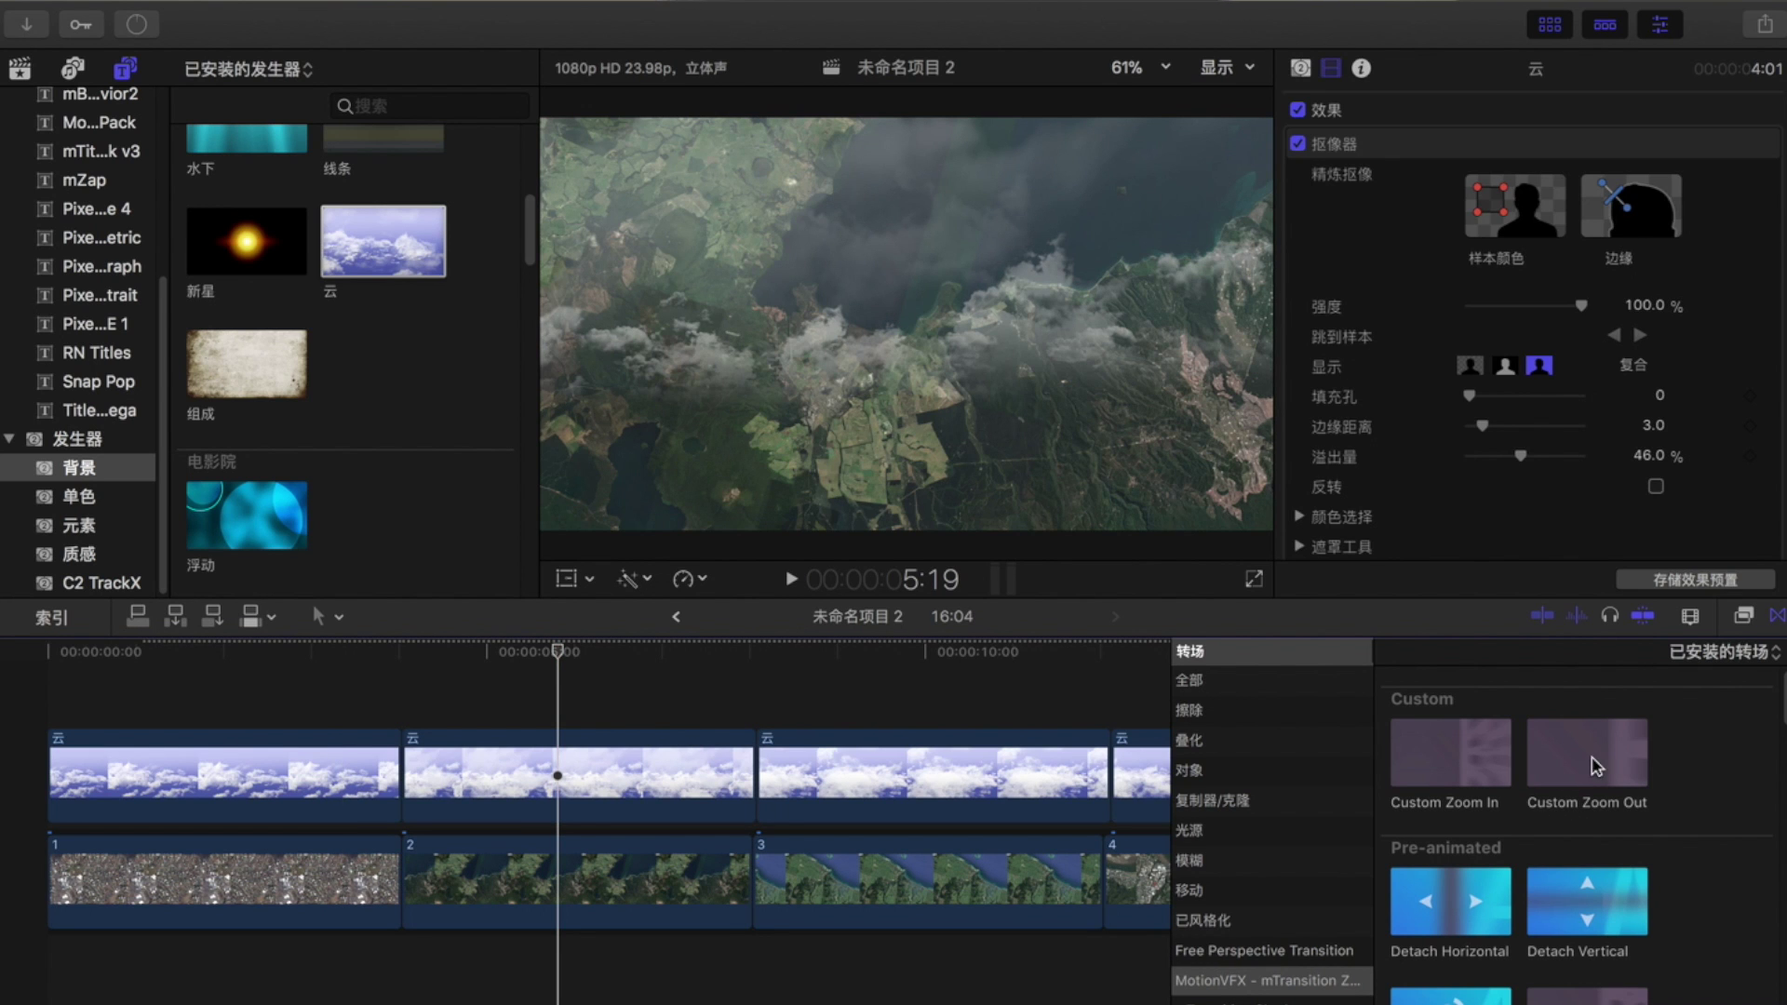
pyautogui.moveTo(1595, 765); pyautogui.dragTo(412, 894)
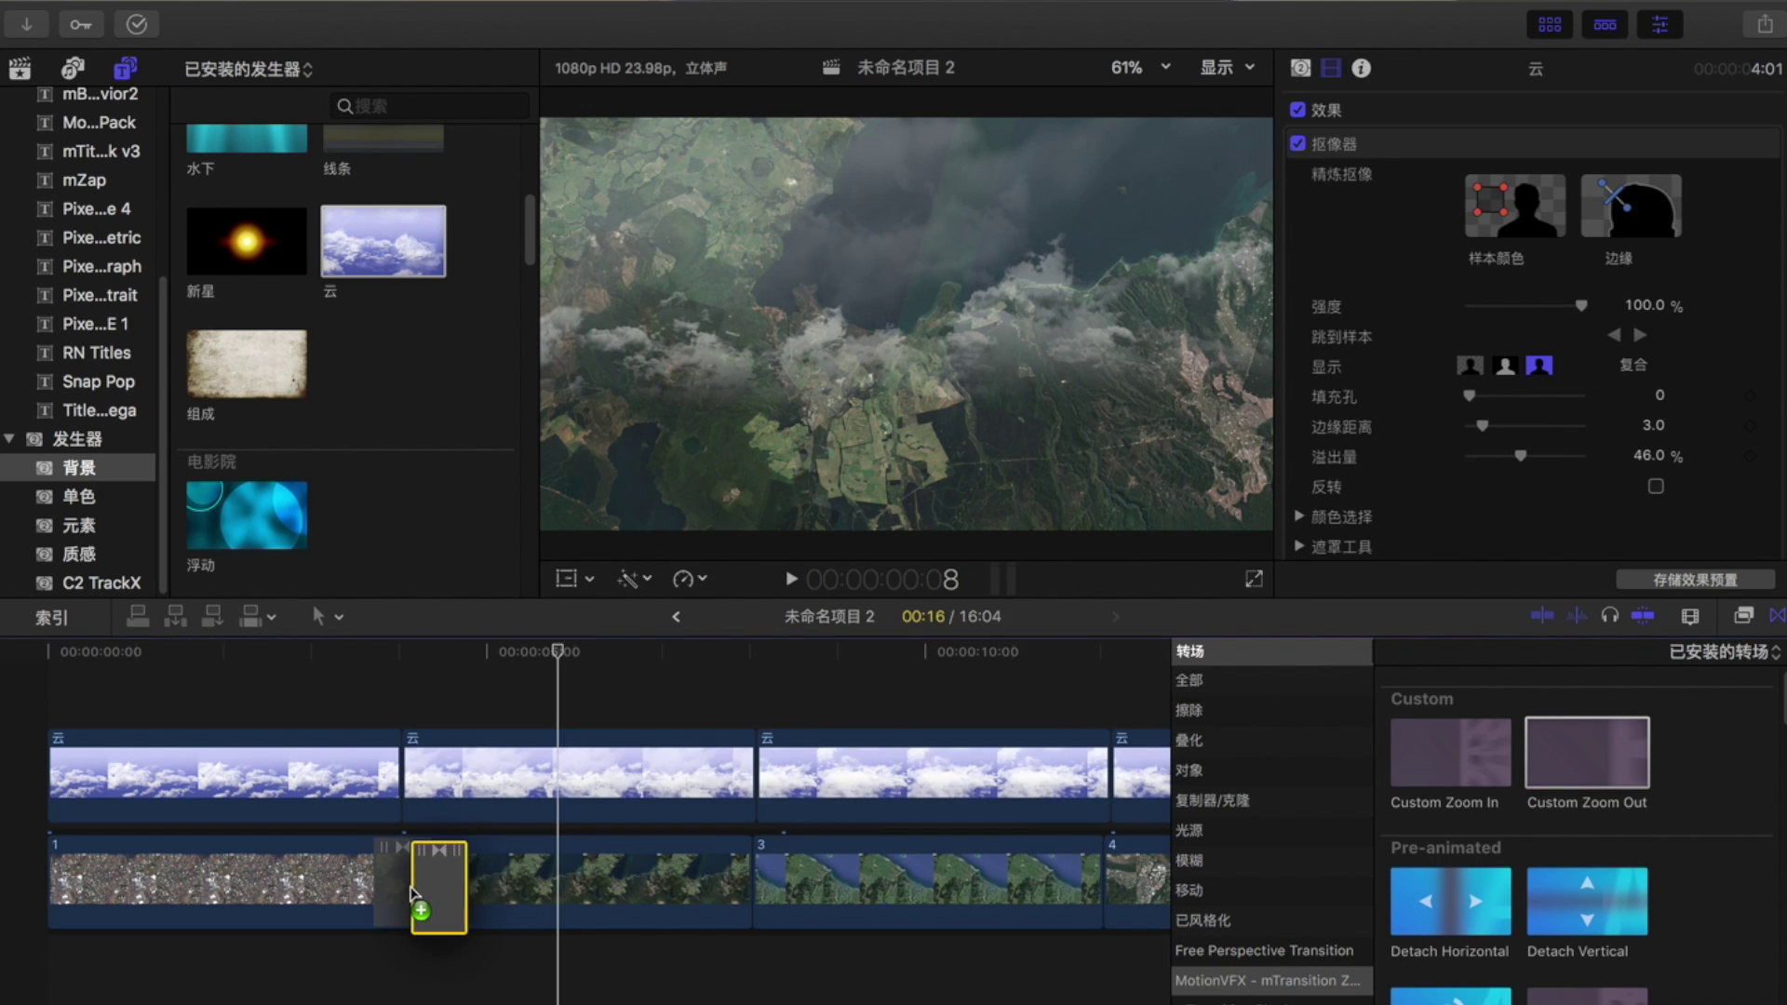
pyautogui.click(375, 707)
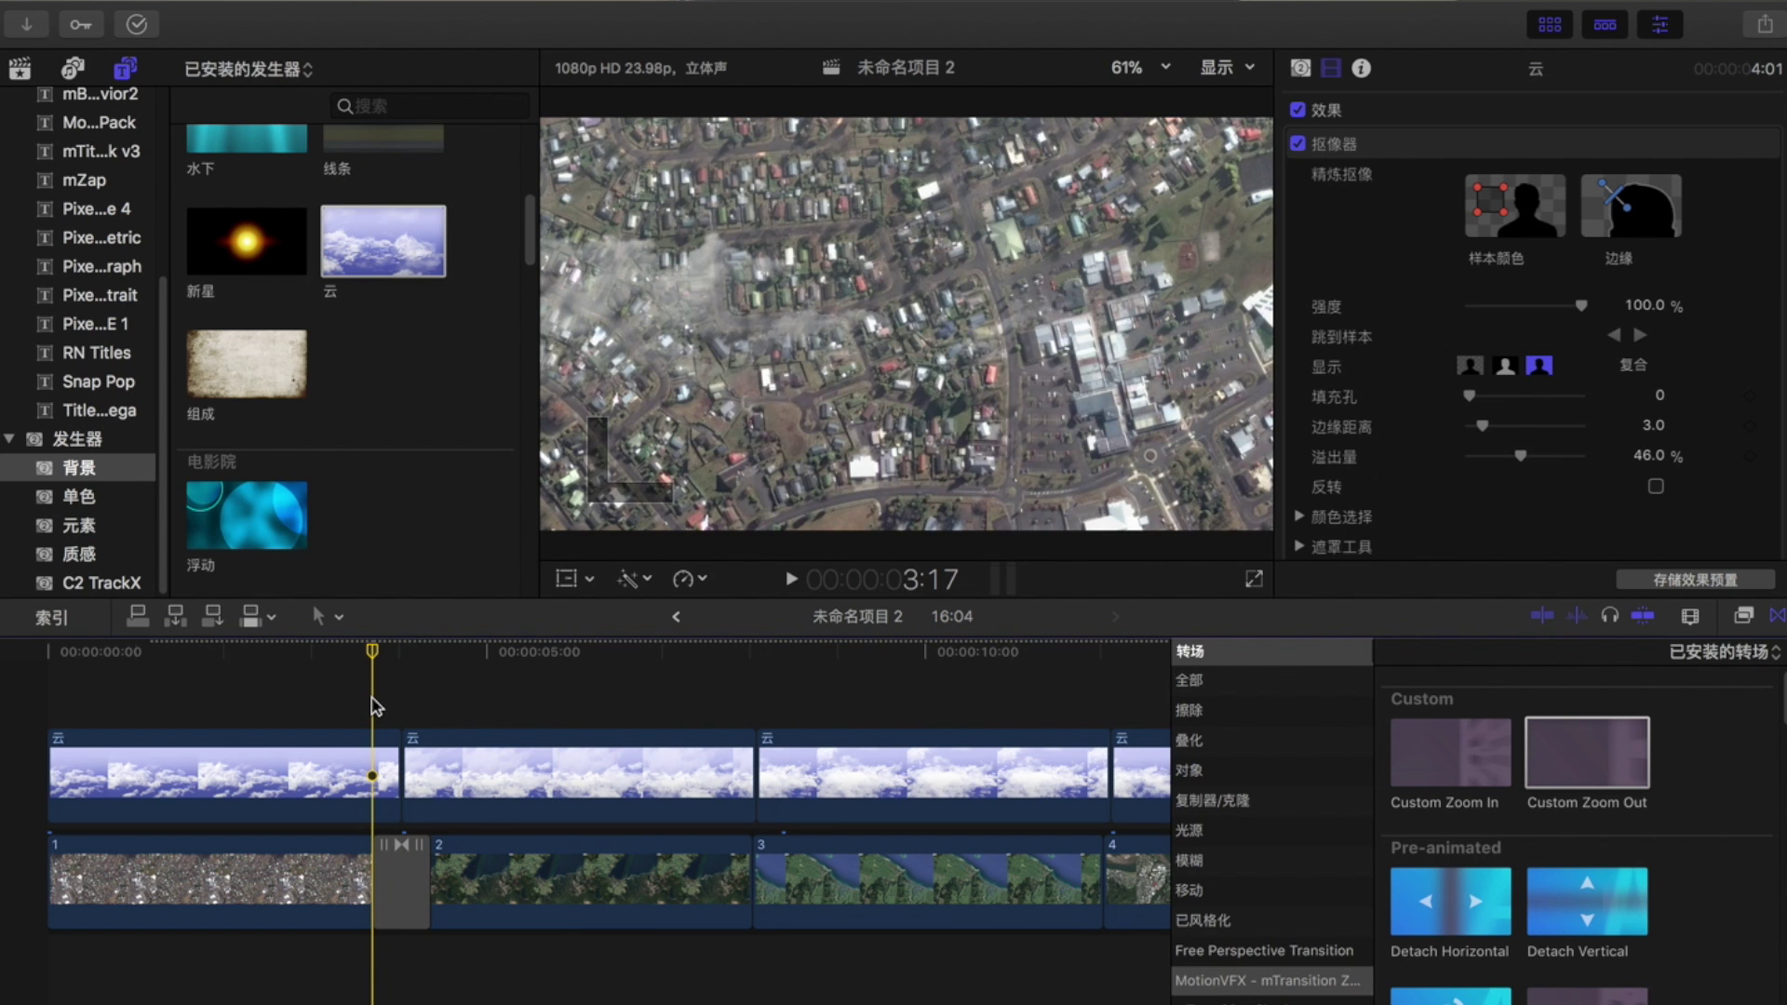
pyautogui.press('space')
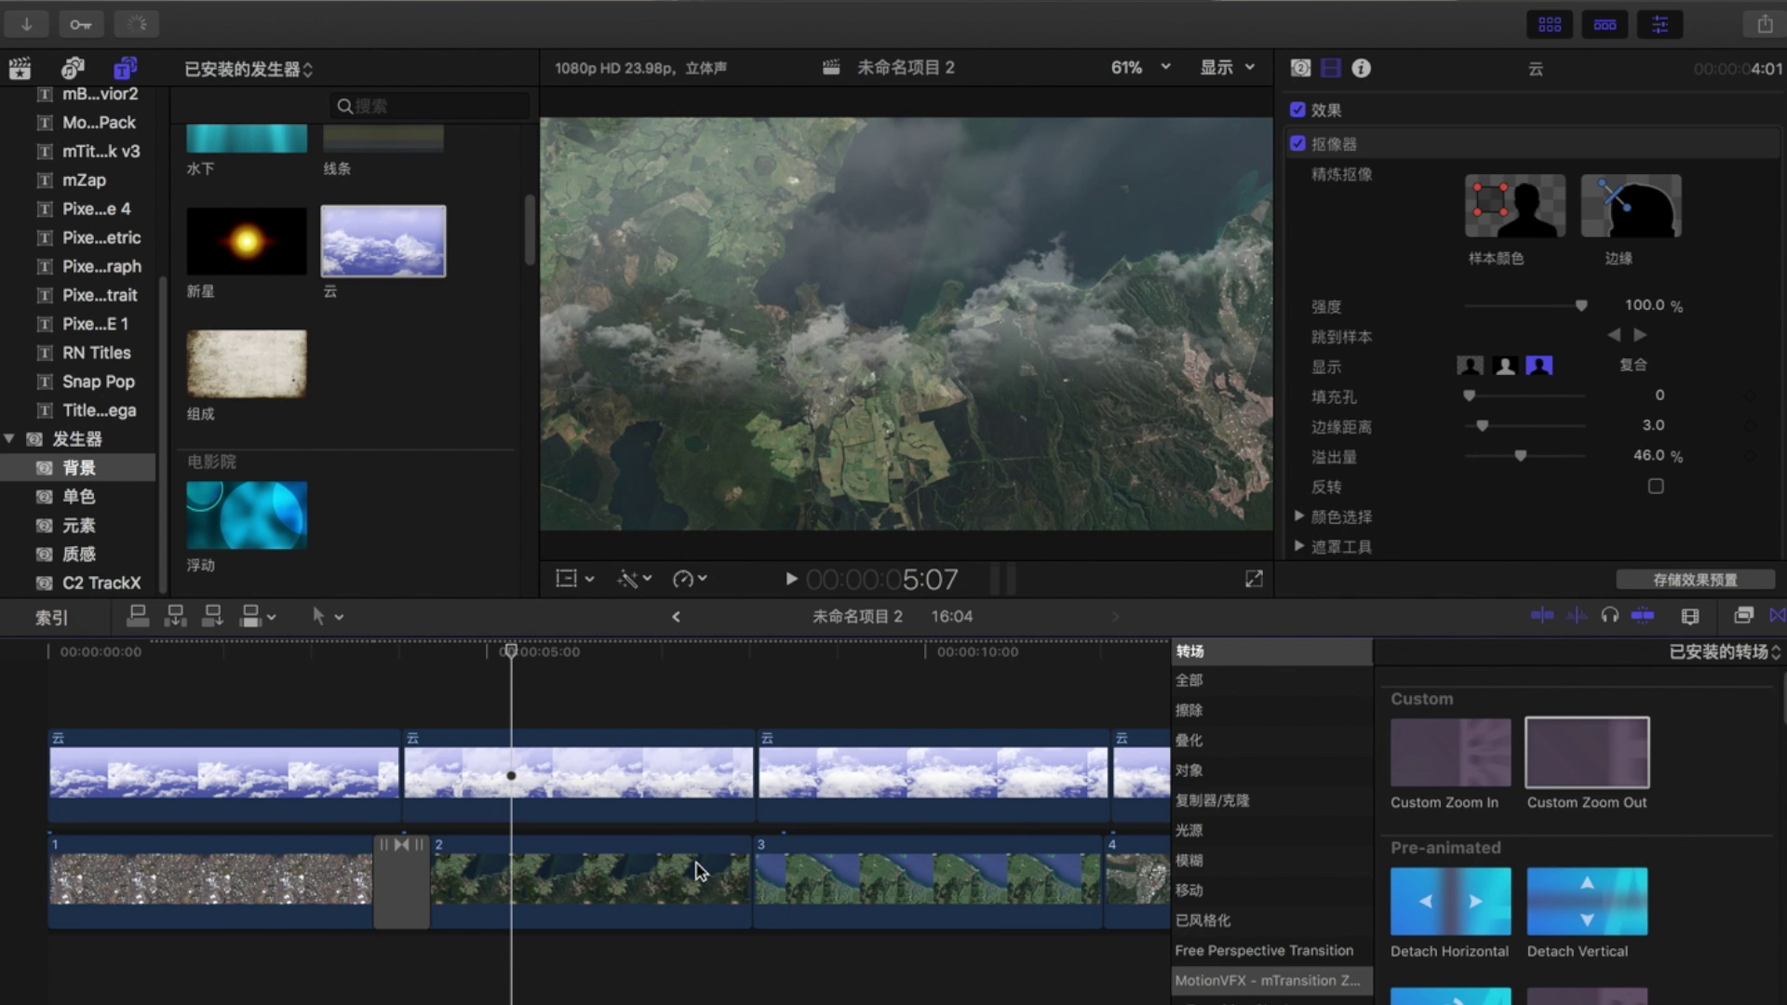
# - Add a transition between clips 2 and 3 and play it back
pyautogui.hscroll(2, 694, 870)
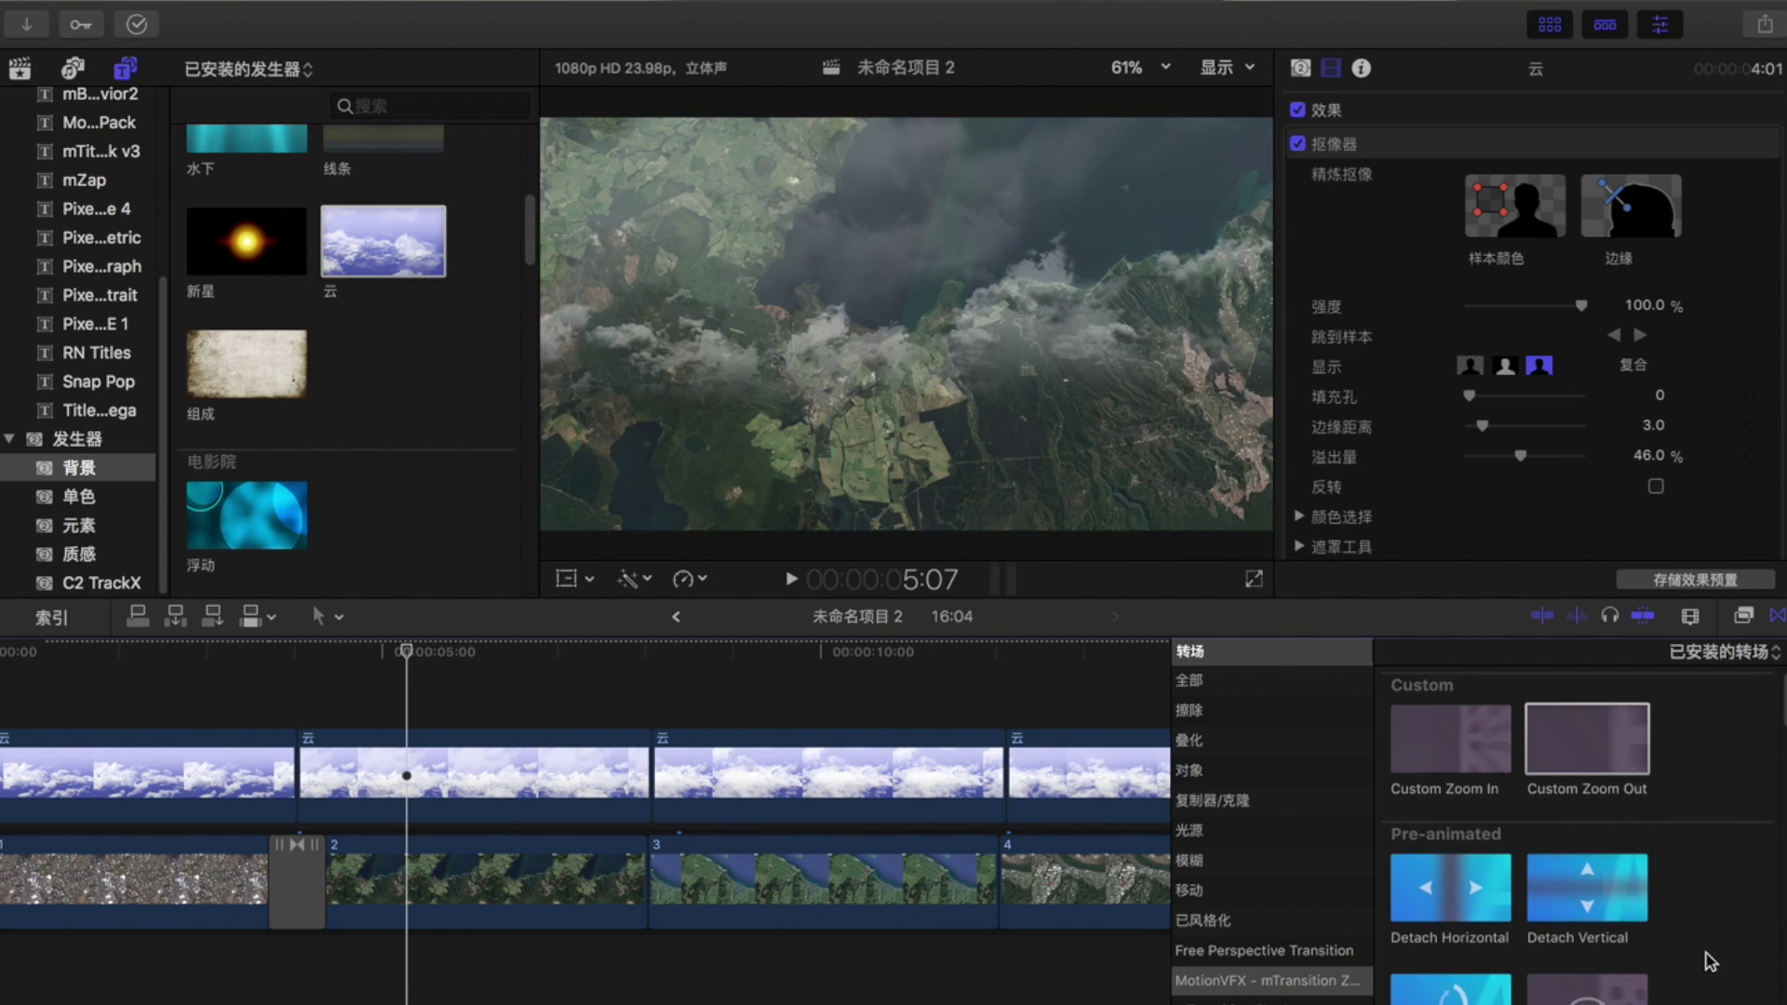
pyautogui.scroll(-5, 1708, 961)
pyautogui.scroll(-3, 1740, 953)
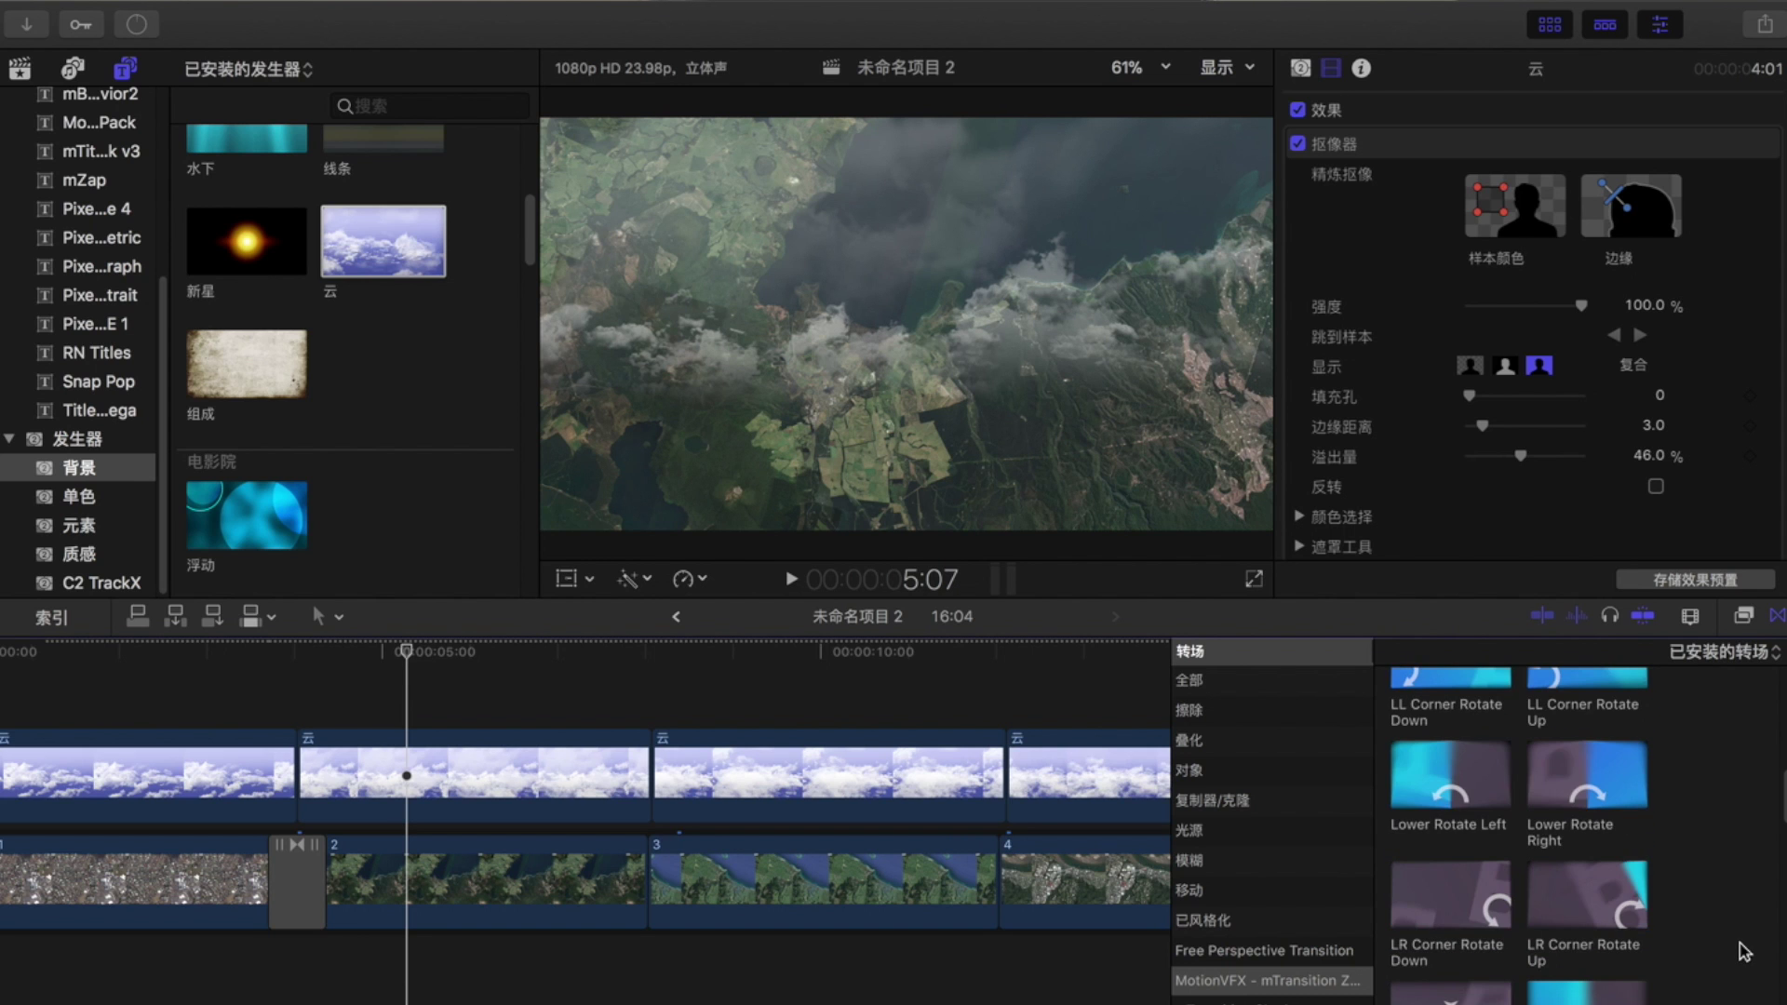
pyautogui.scroll(-3, 1744, 951)
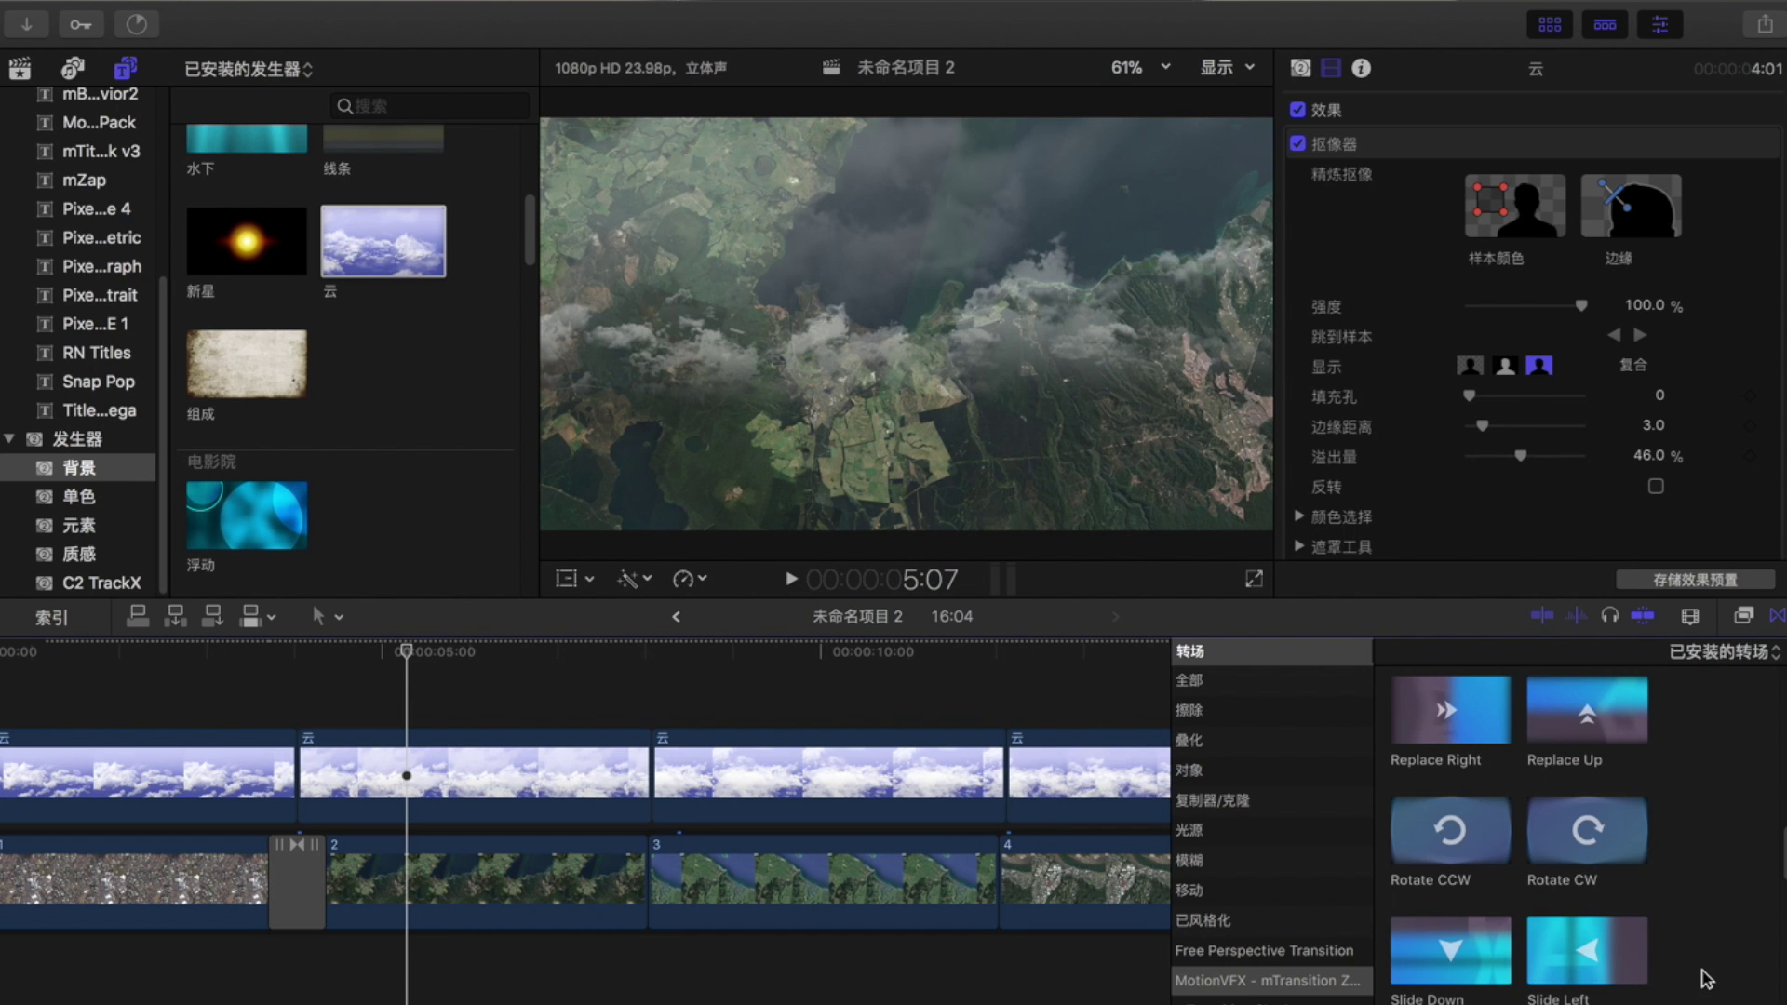
pyautogui.scroll(-2, 1707, 979)
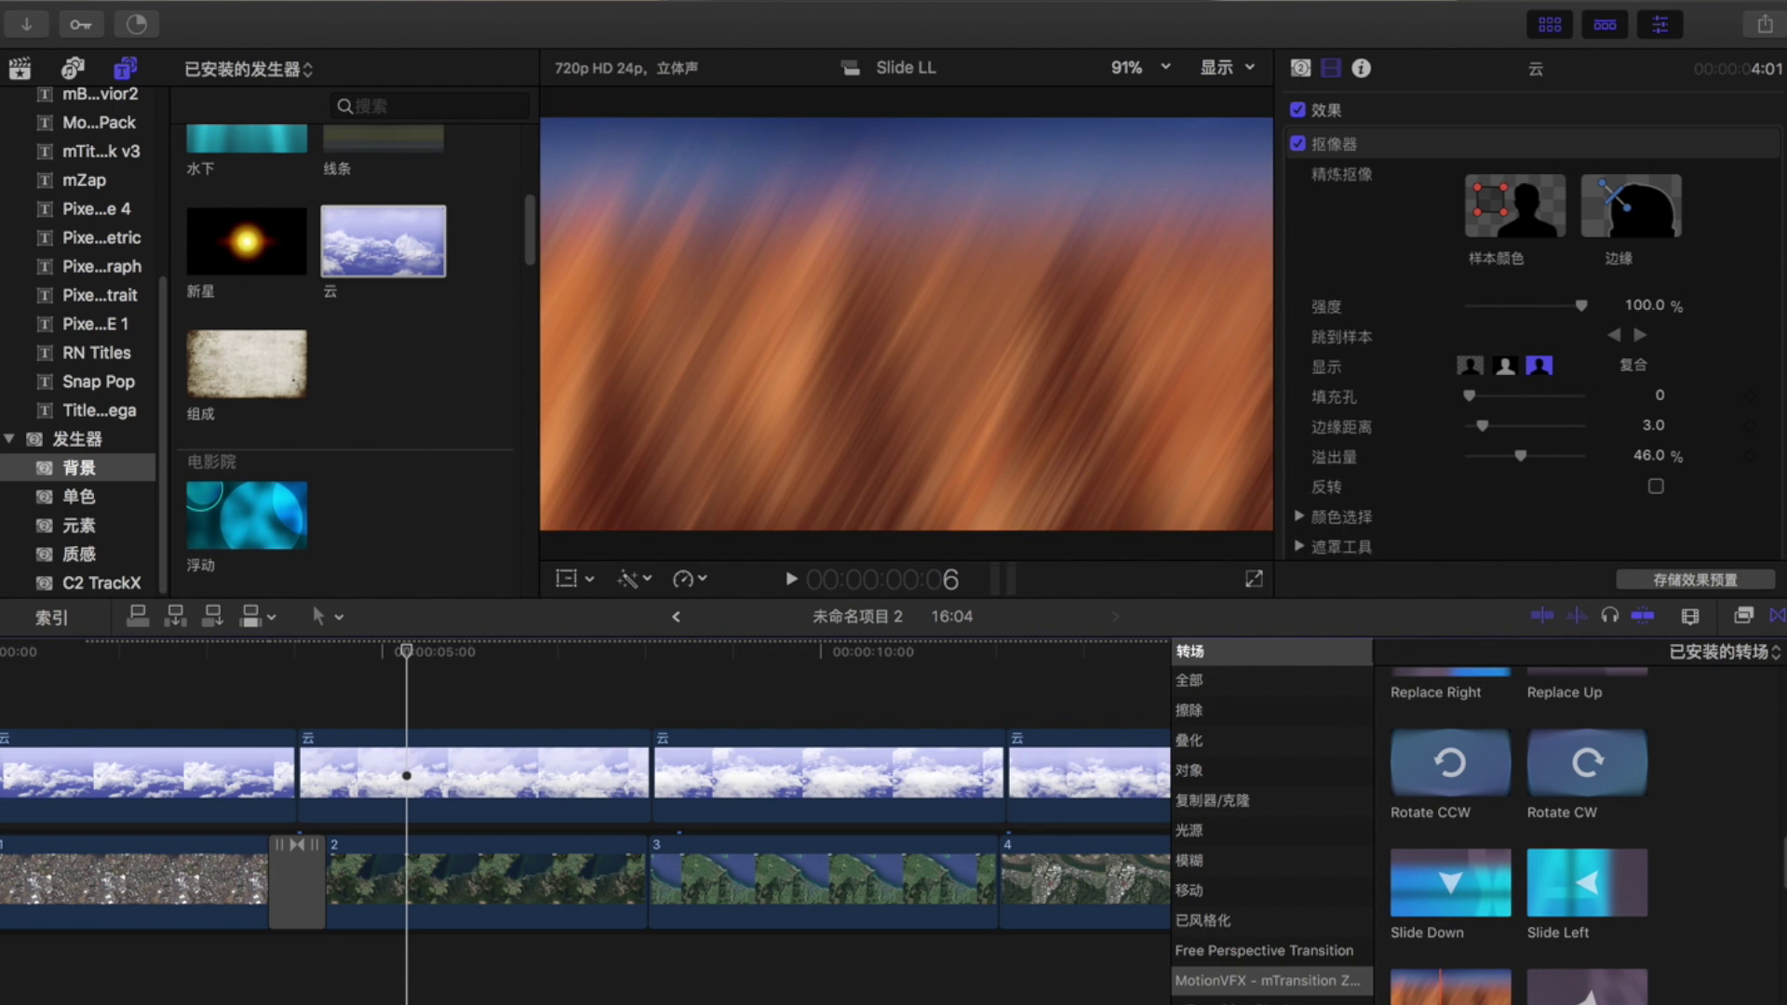
pyautogui.moveTo(1450, 988); pyautogui.dragTo(679, 884)
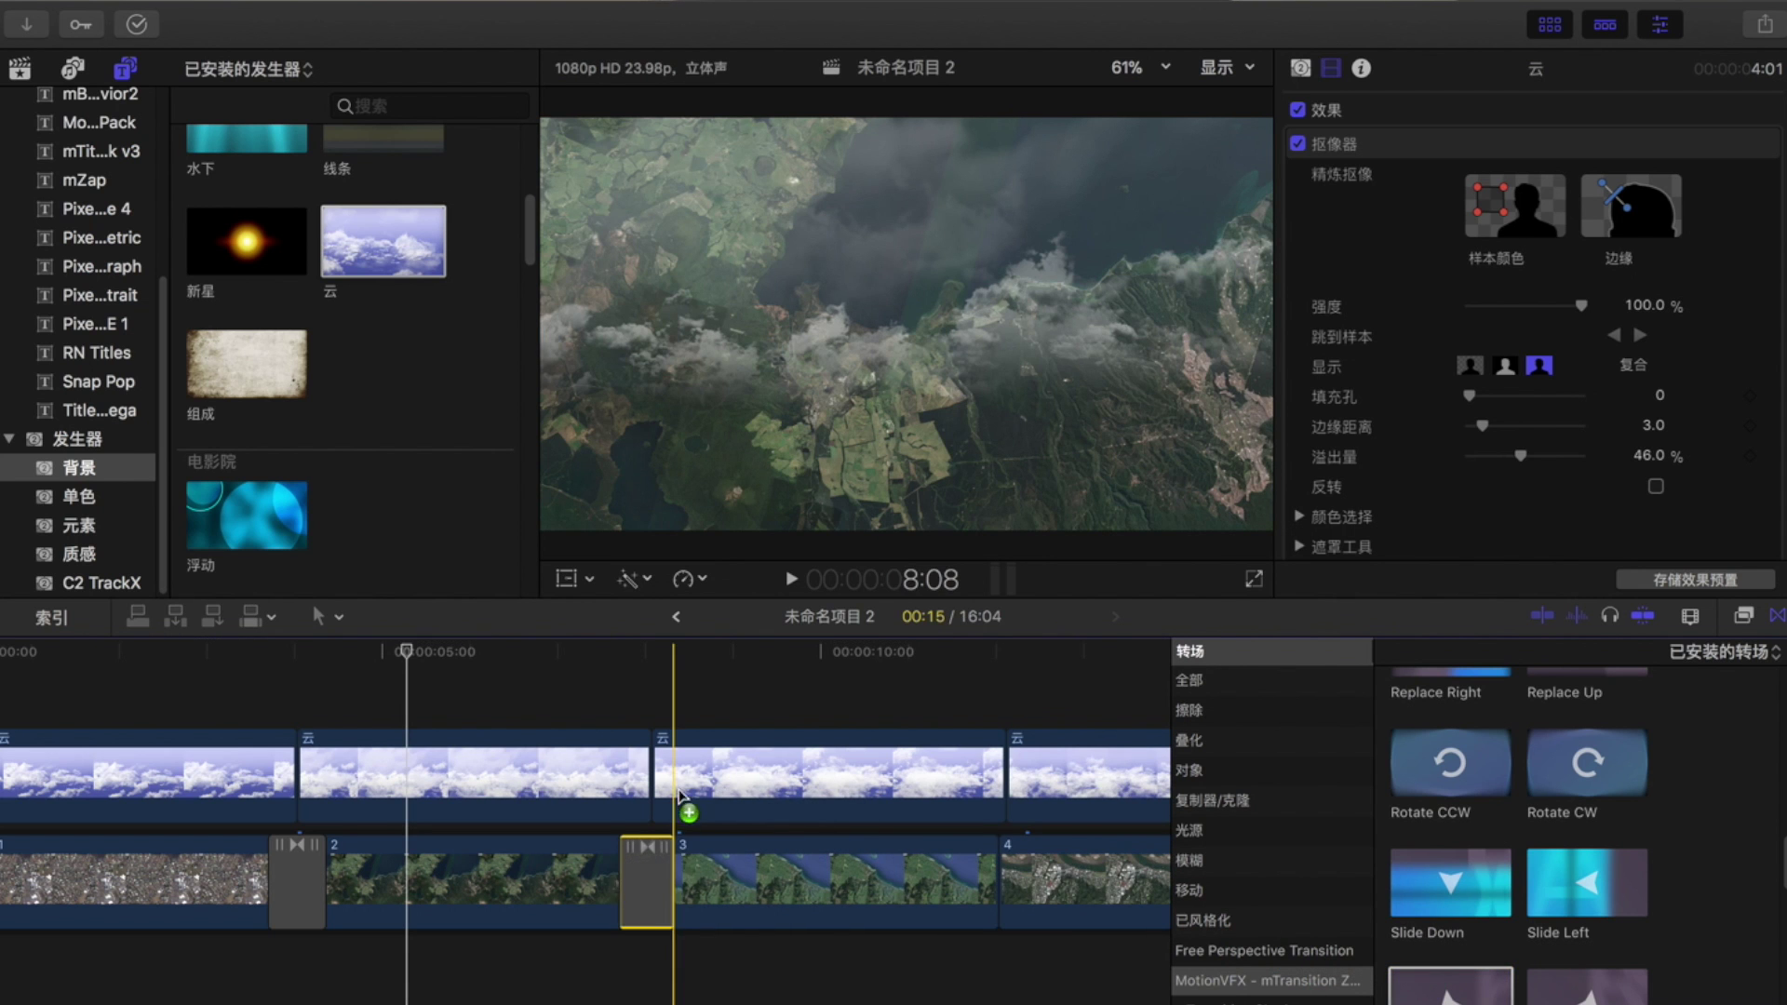
pyautogui.click(618, 709)
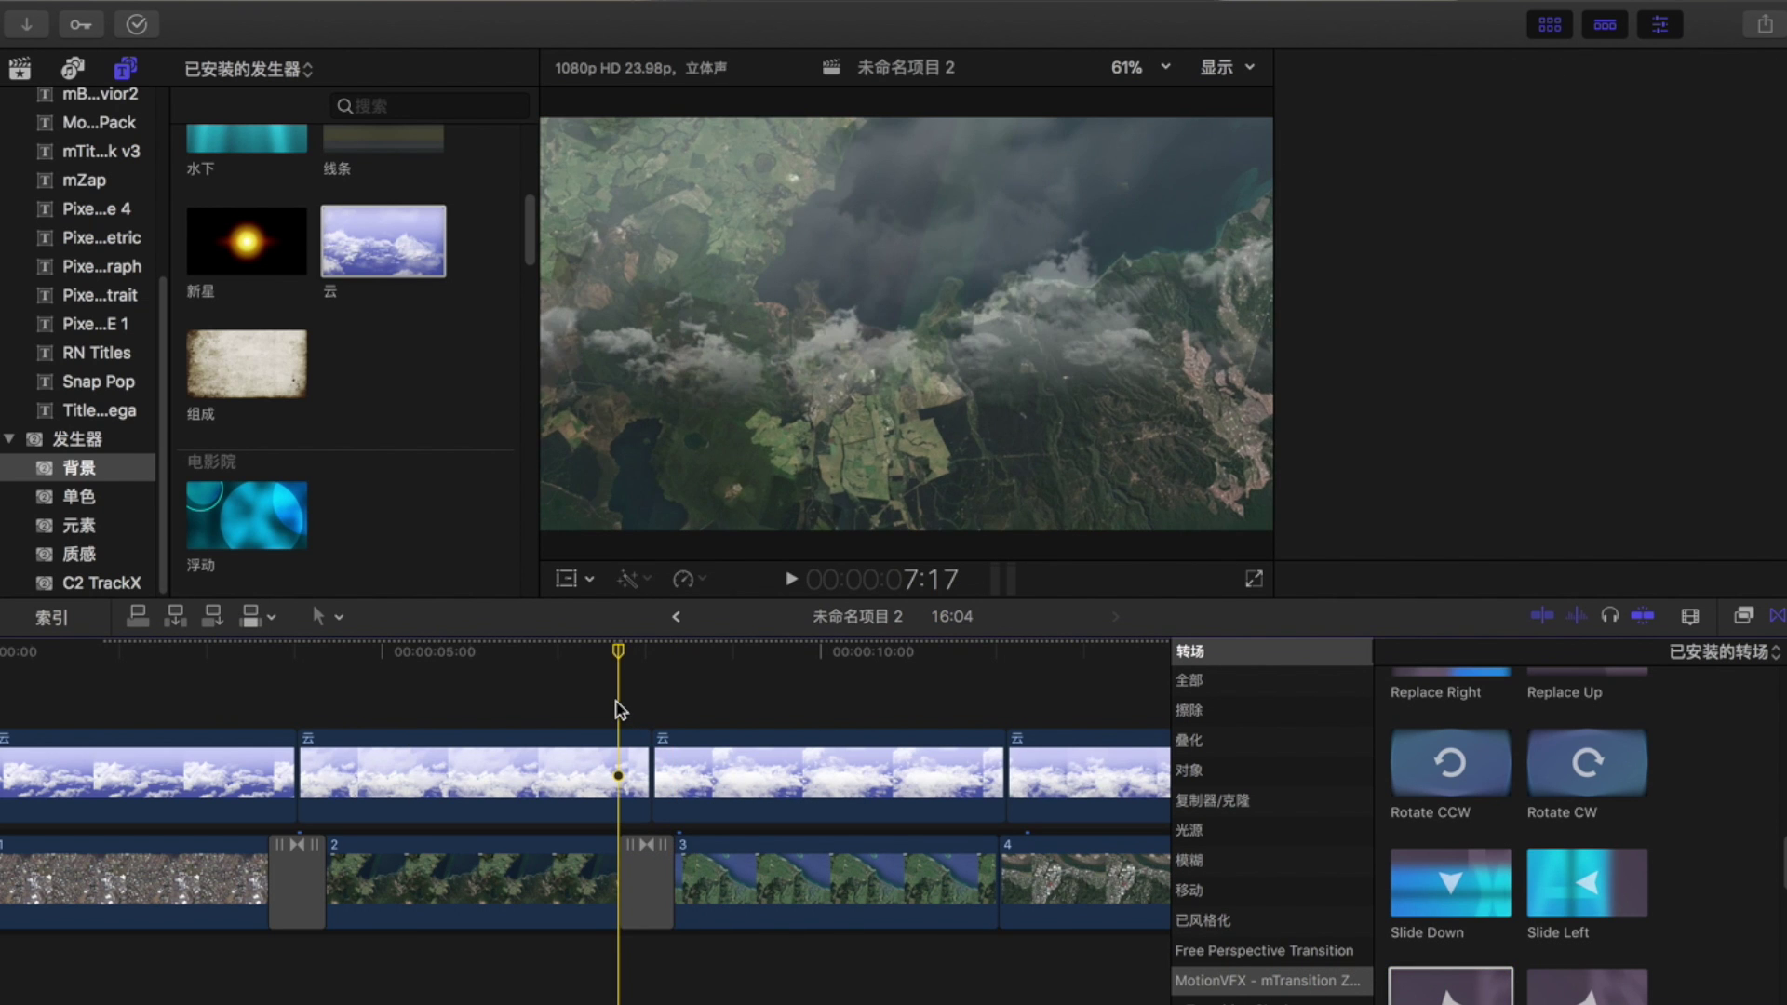
pyautogui.press('space')
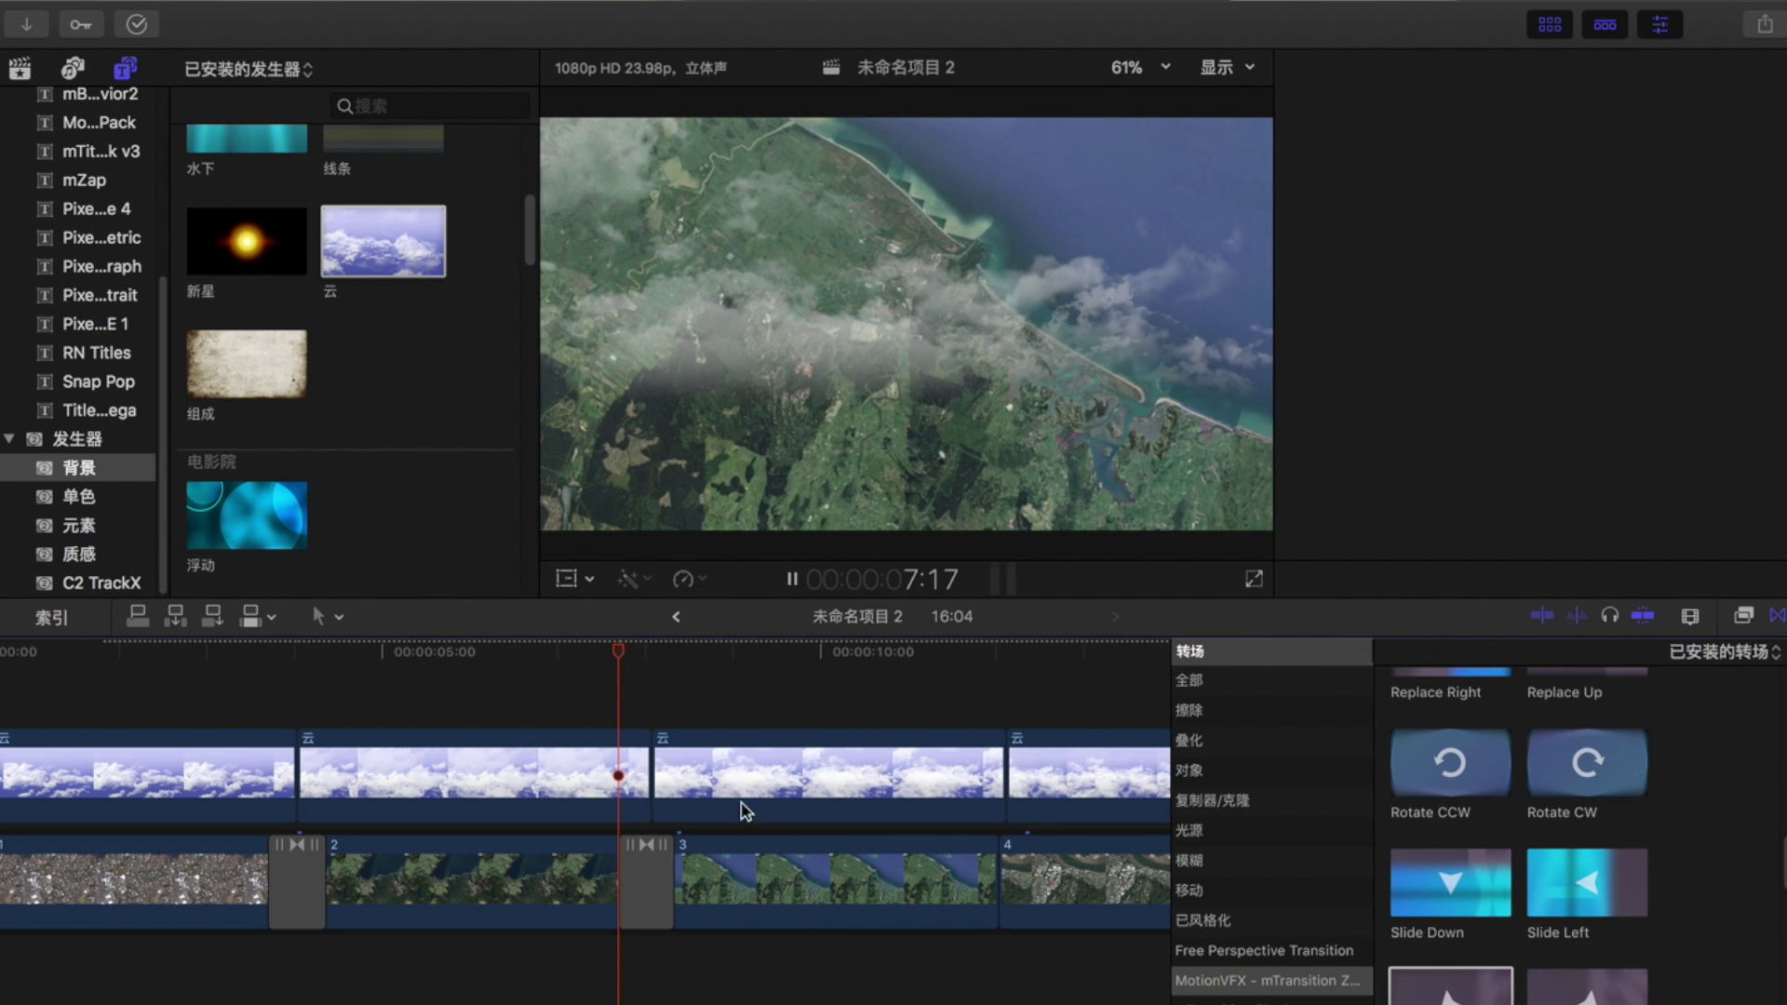
pyautogui.press('super+4')
pyautogui.press('space')
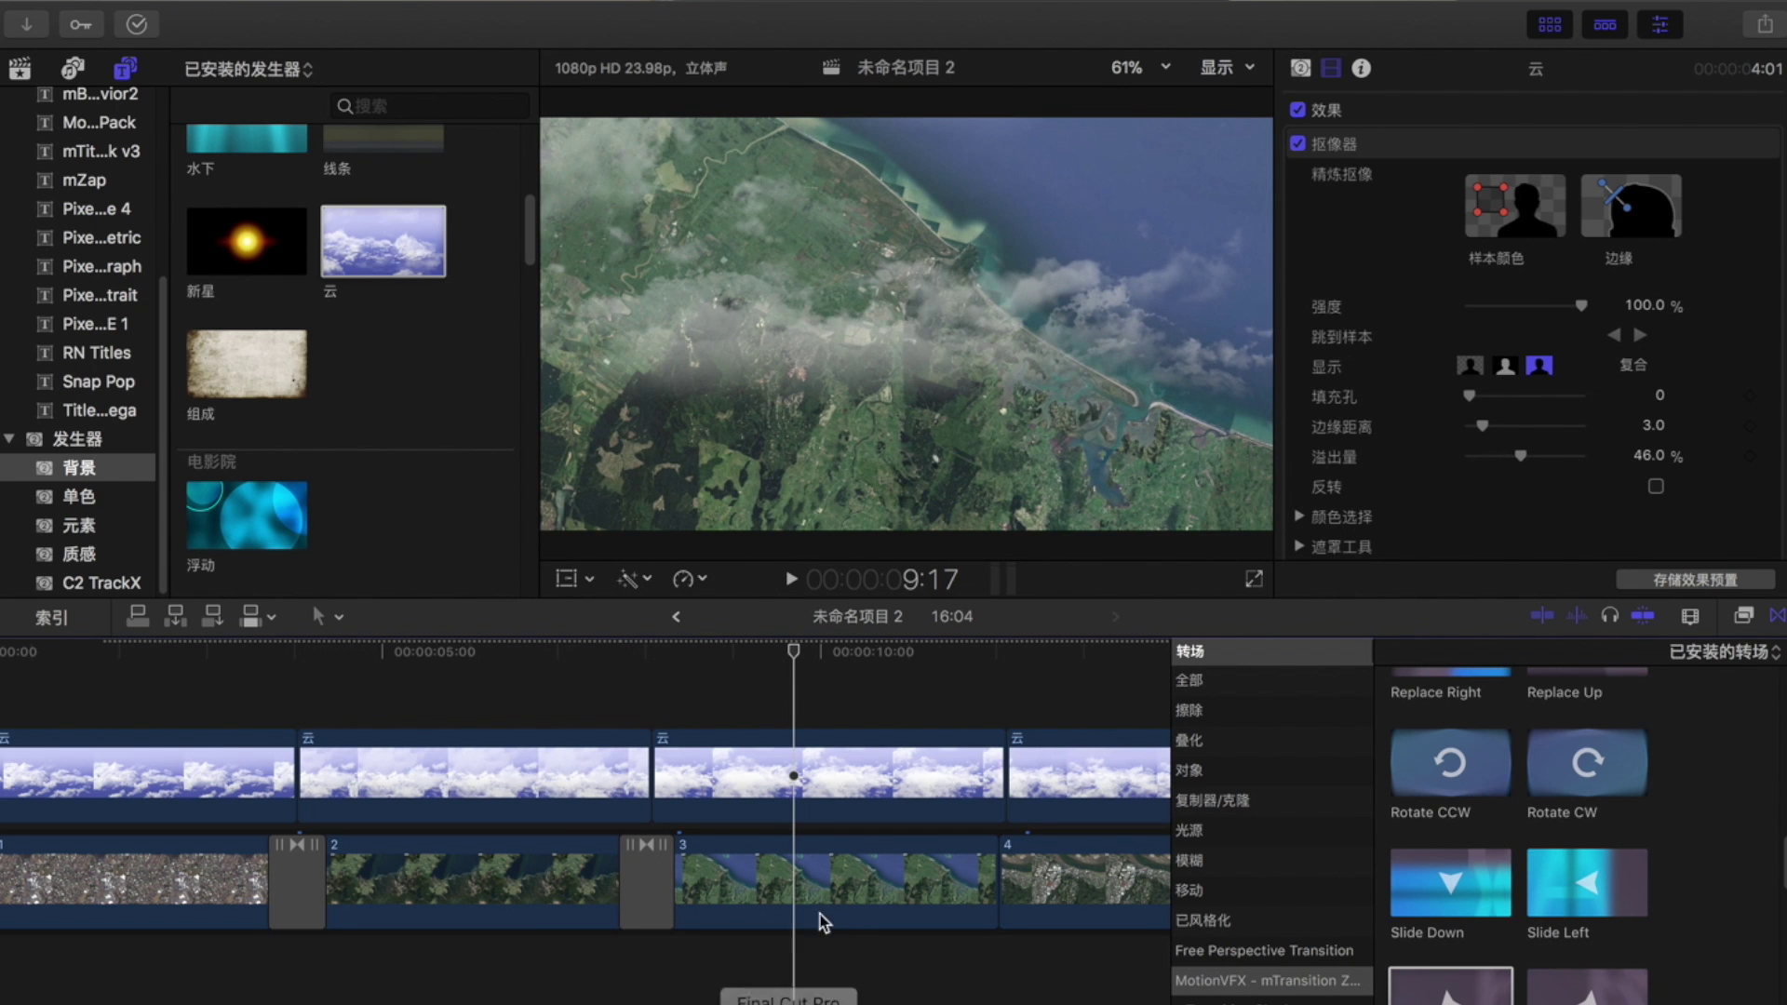
# - Add Custom Zoom In between clips 3 and 4, lay ES_Flashing Lights - Daxten music underneath, and play
pyautogui.hscroll(5, 818, 921)
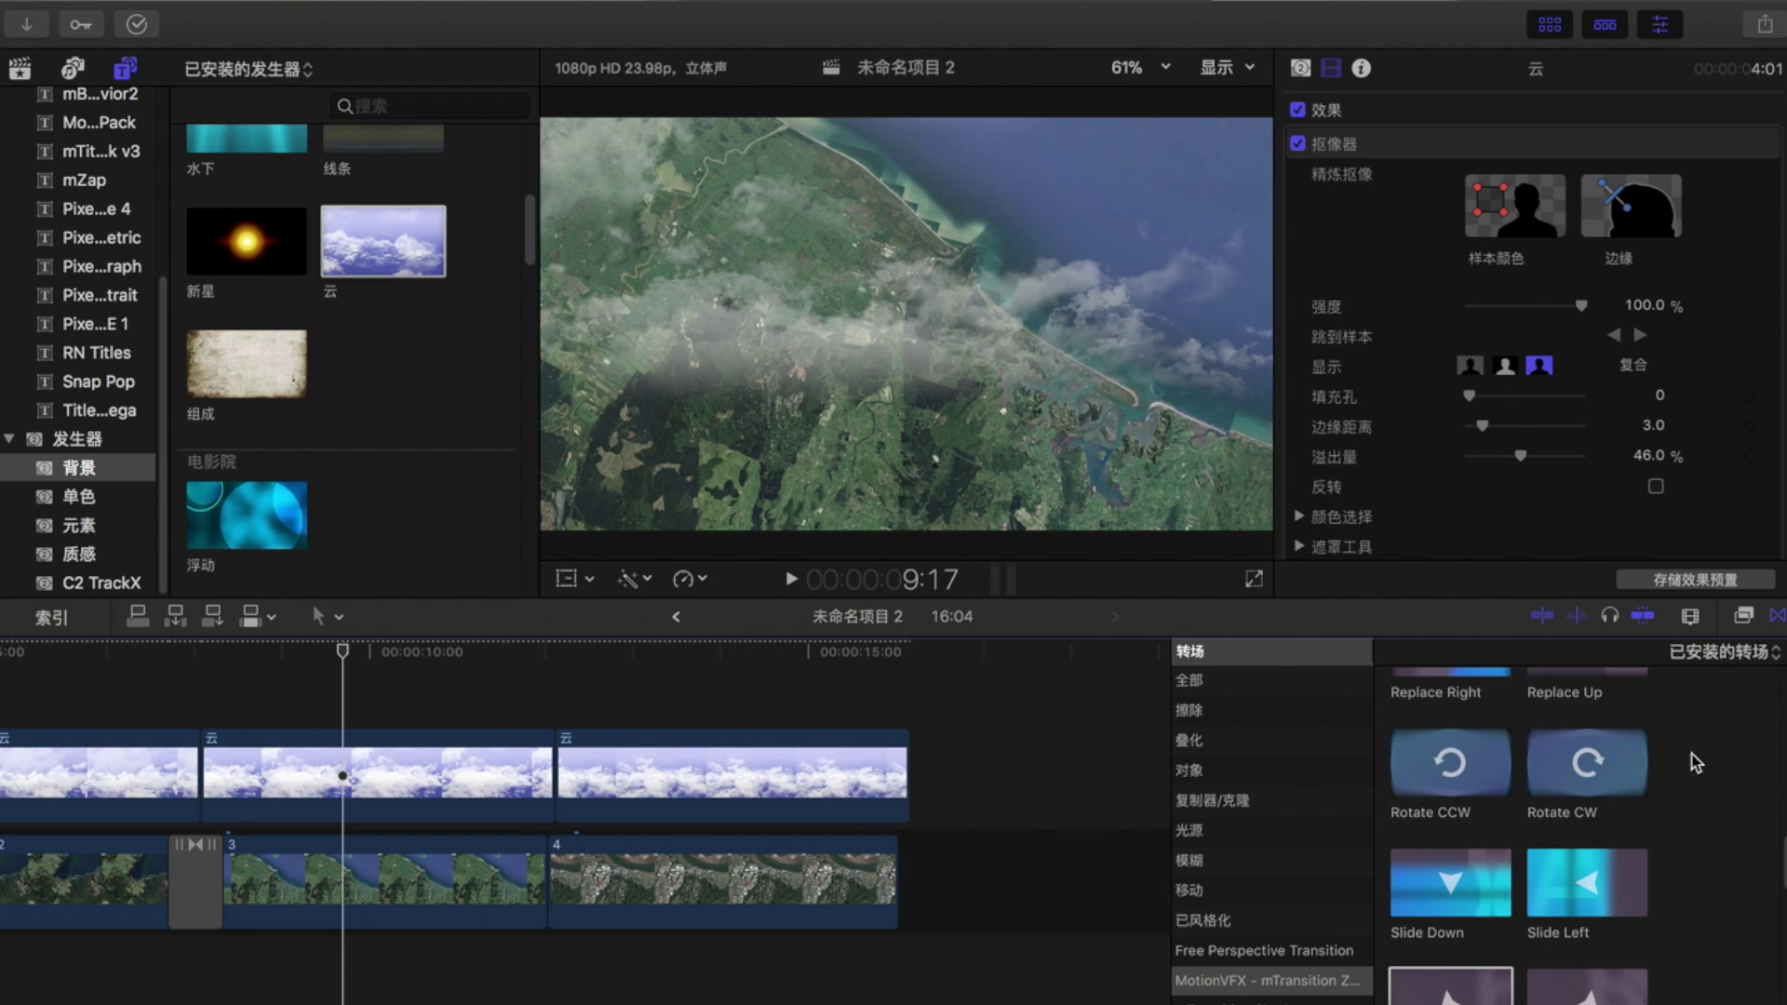
pyautogui.scroll(5, 1696, 763)
pyautogui.scroll(3, 1699, 773)
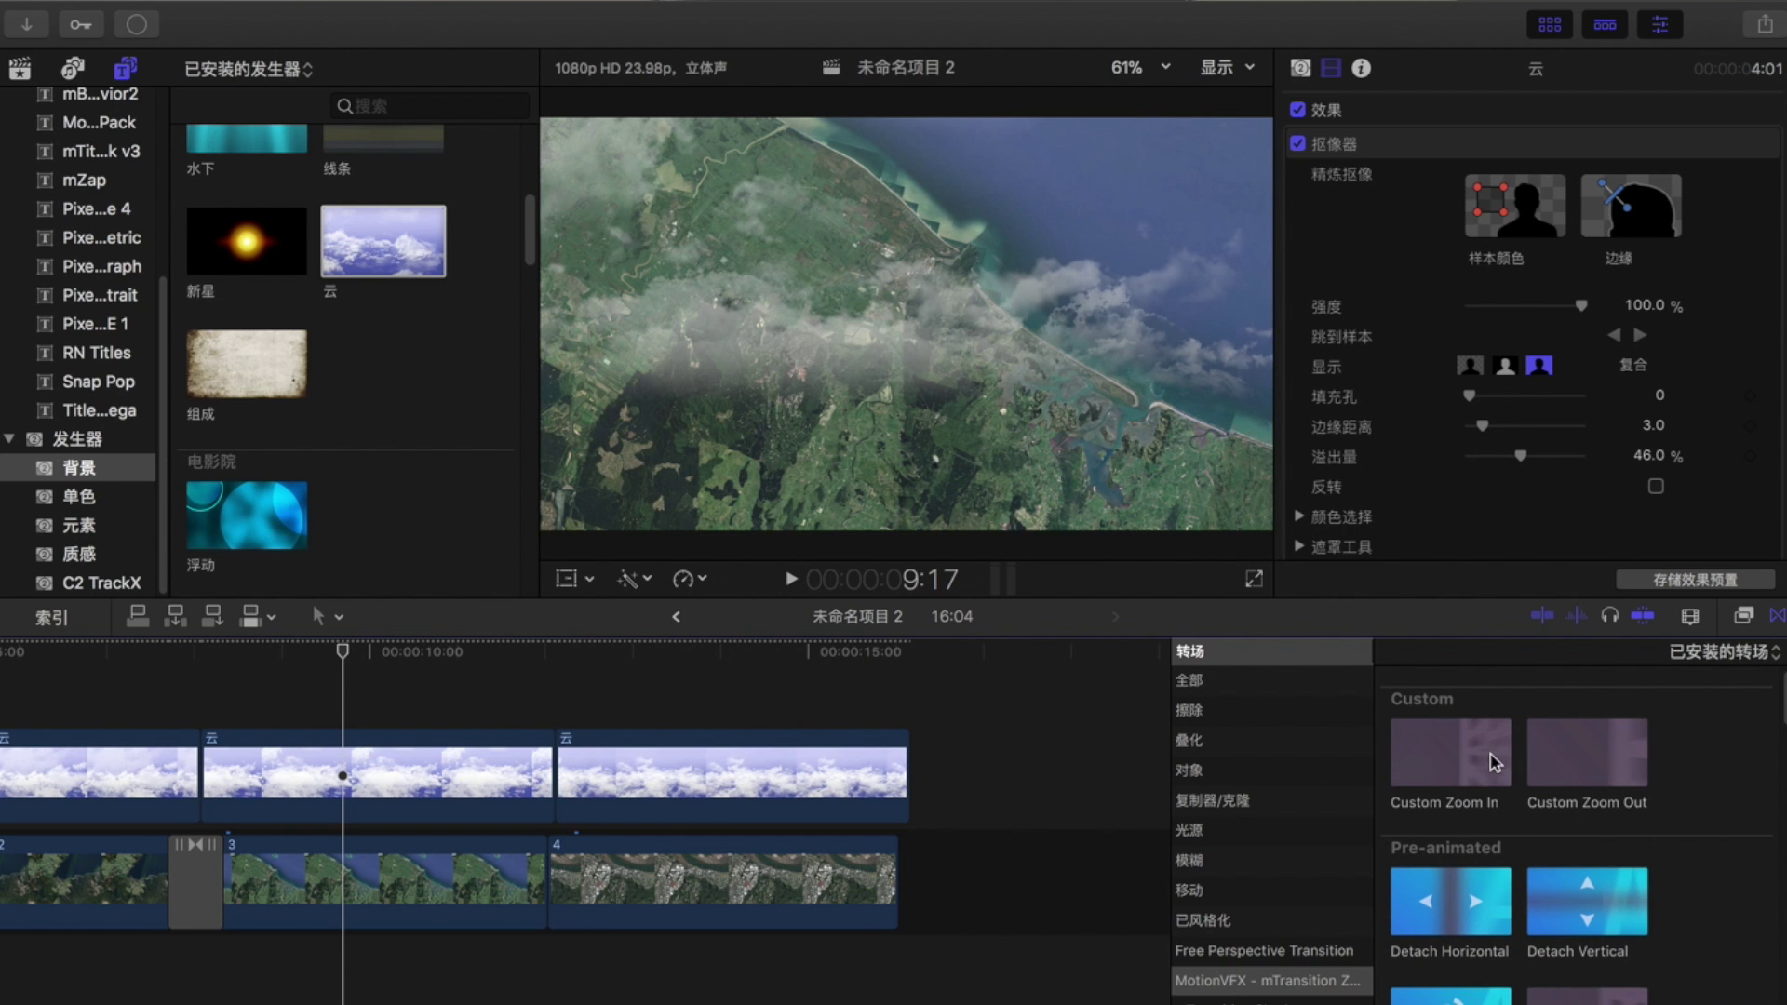
pyautogui.moveTo(1493, 763); pyautogui.dragTo(773, 816)
pyautogui.moveTo(603, 884); pyautogui.dragTo(601, 892)
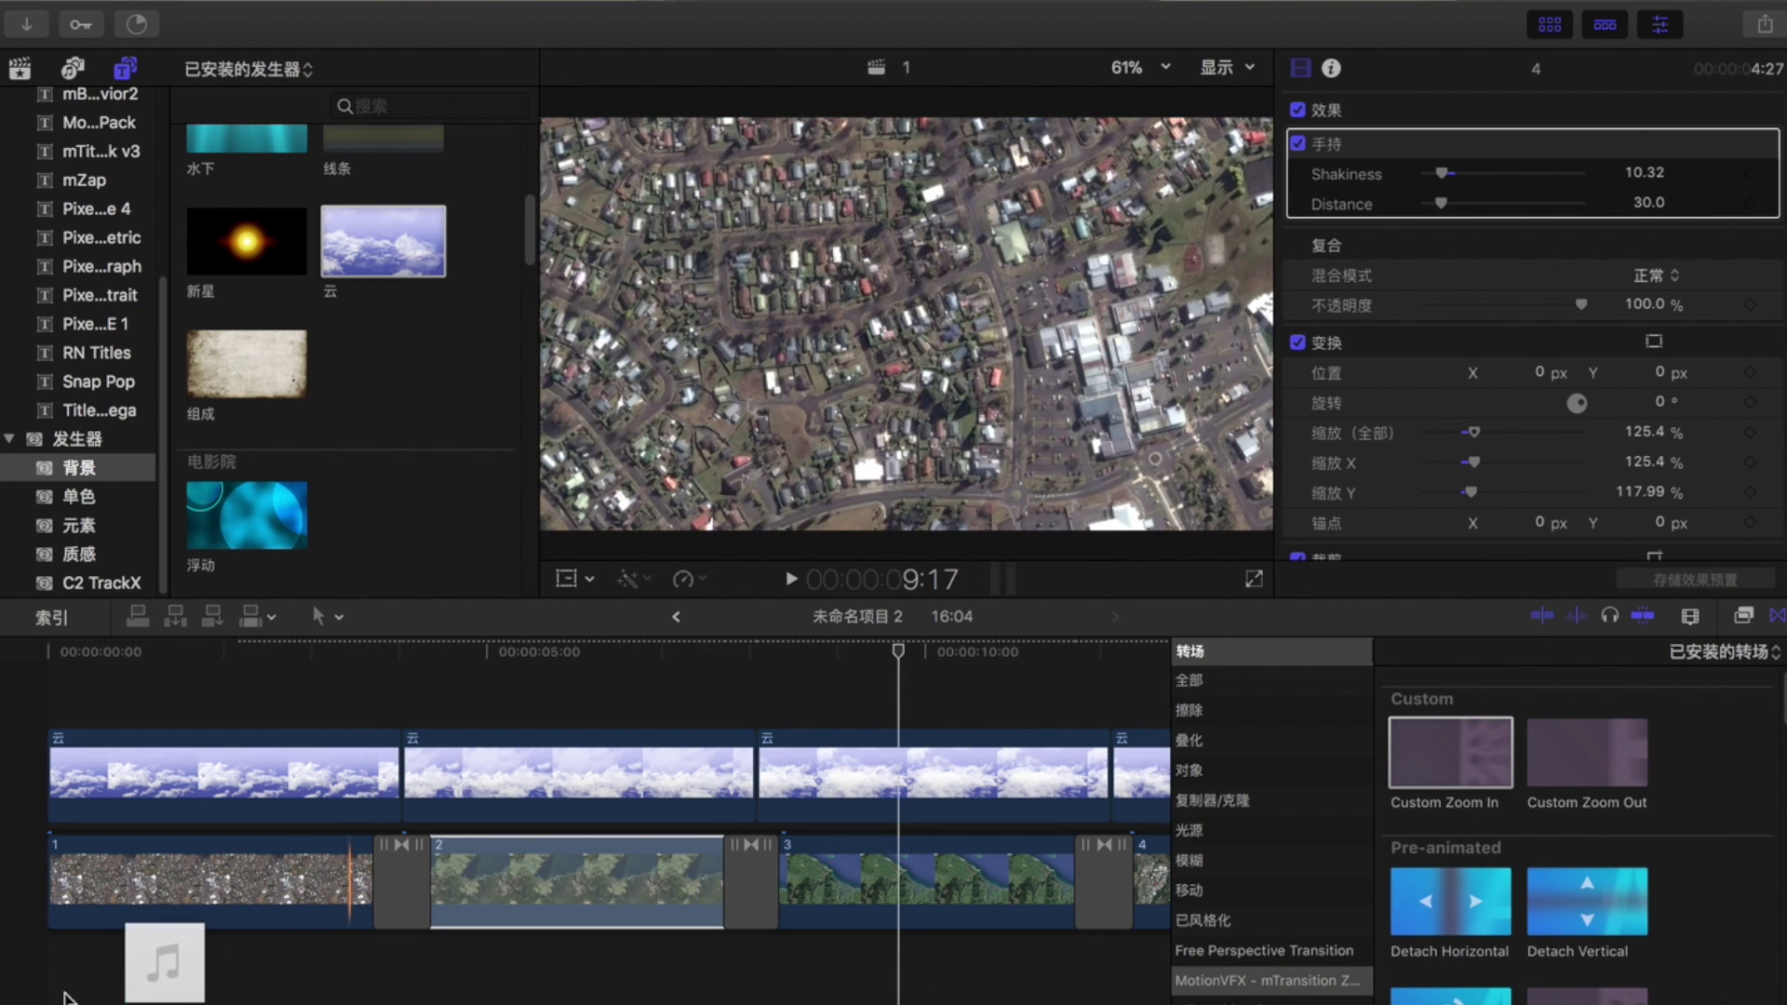
pyautogui.moveTo(1472, 689); pyautogui.dragTo(158, 963)
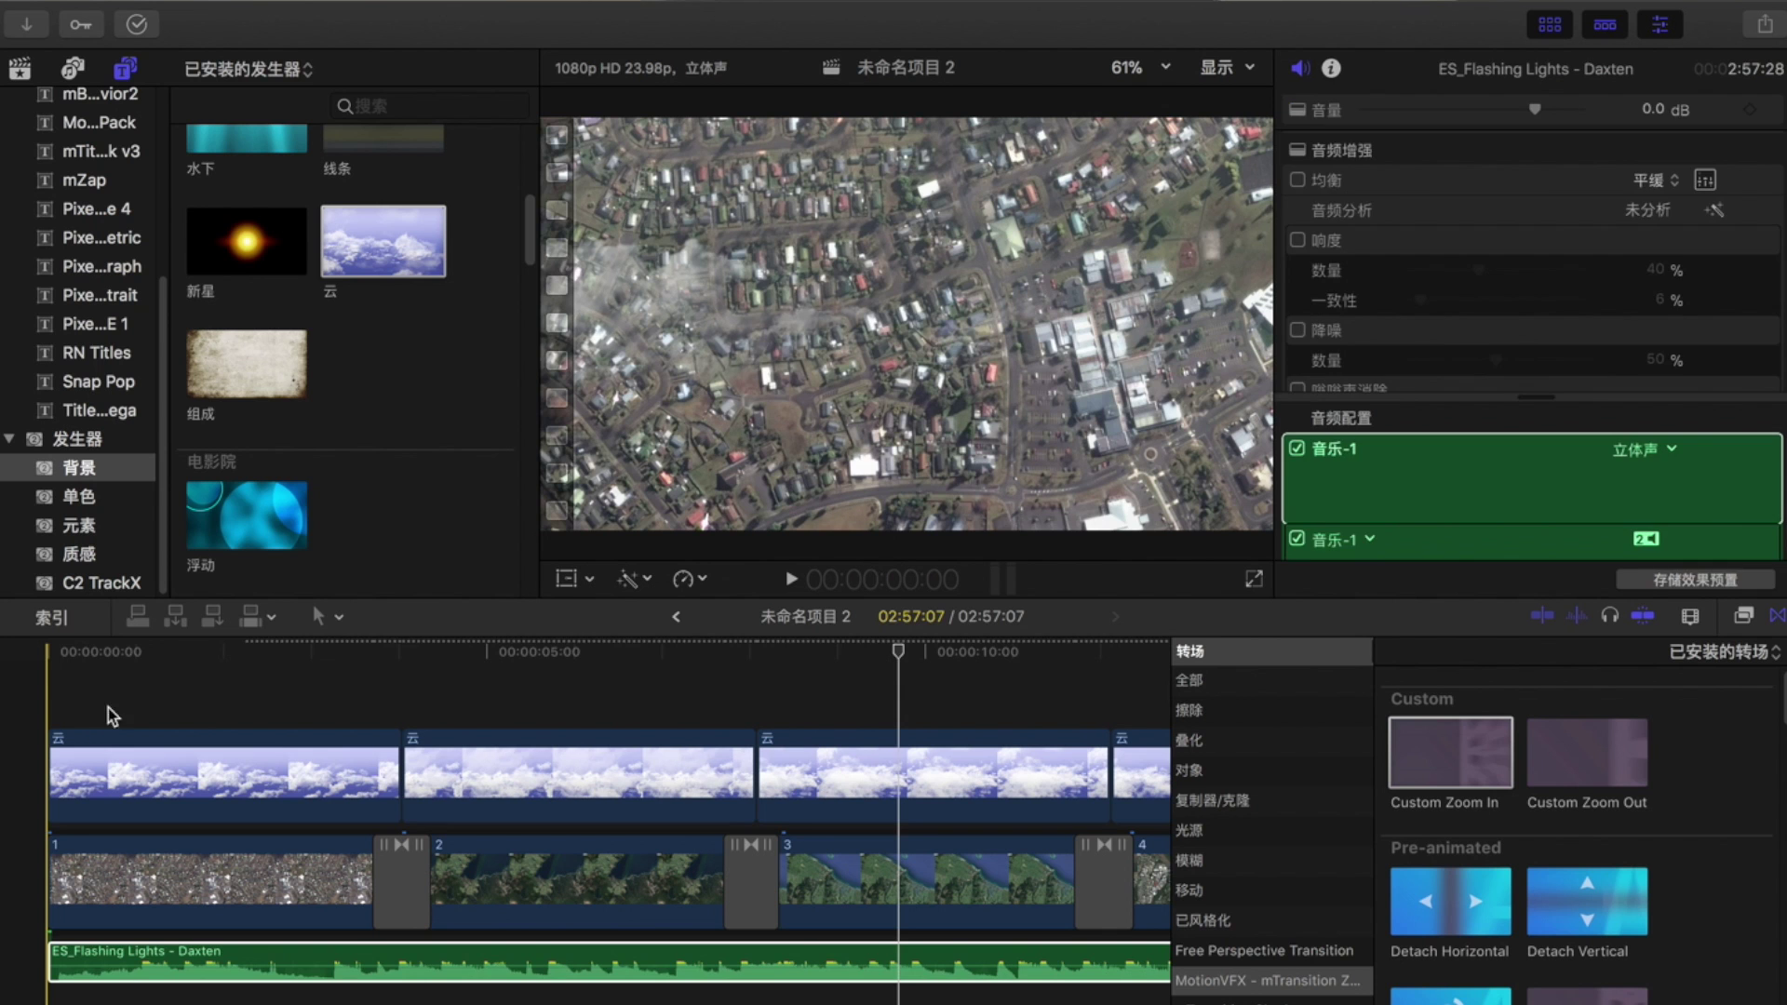
pyautogui.press('space')
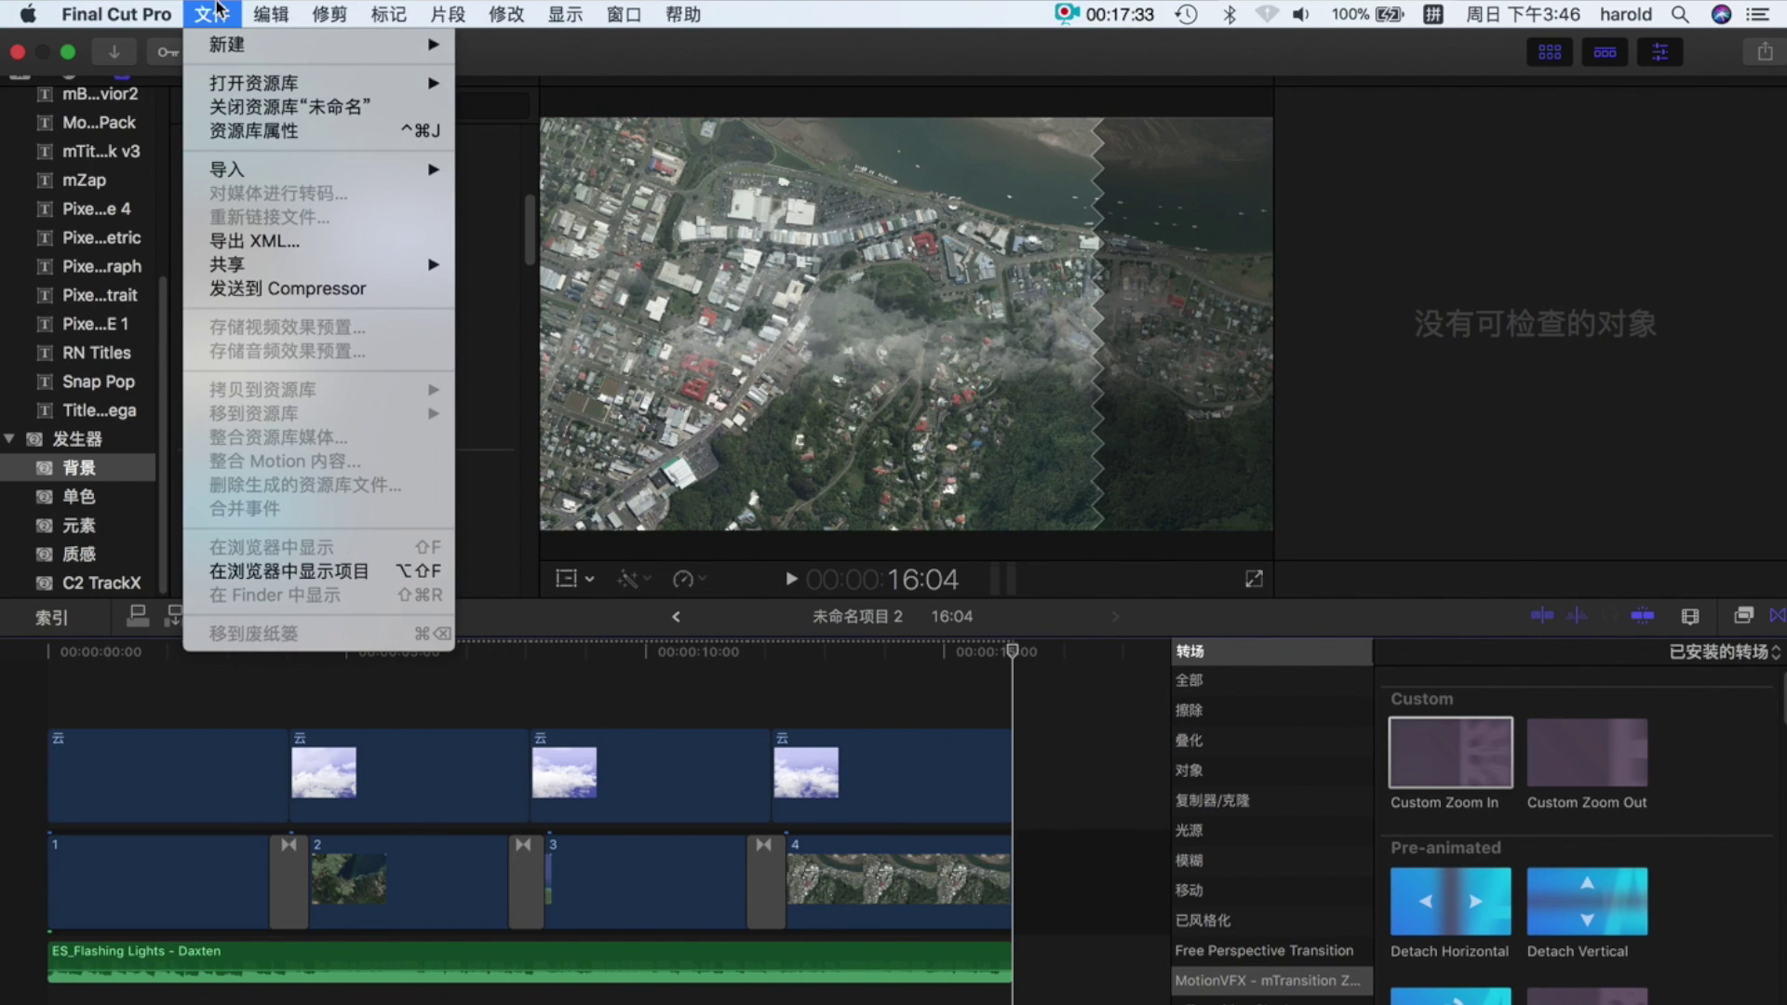
# - Share the project as a Master File with the H.264 Better Quality codec
pyautogui.moveTo(254, 177)
pyautogui.moveTo(256, 265)
pyautogui.click(616, 287)
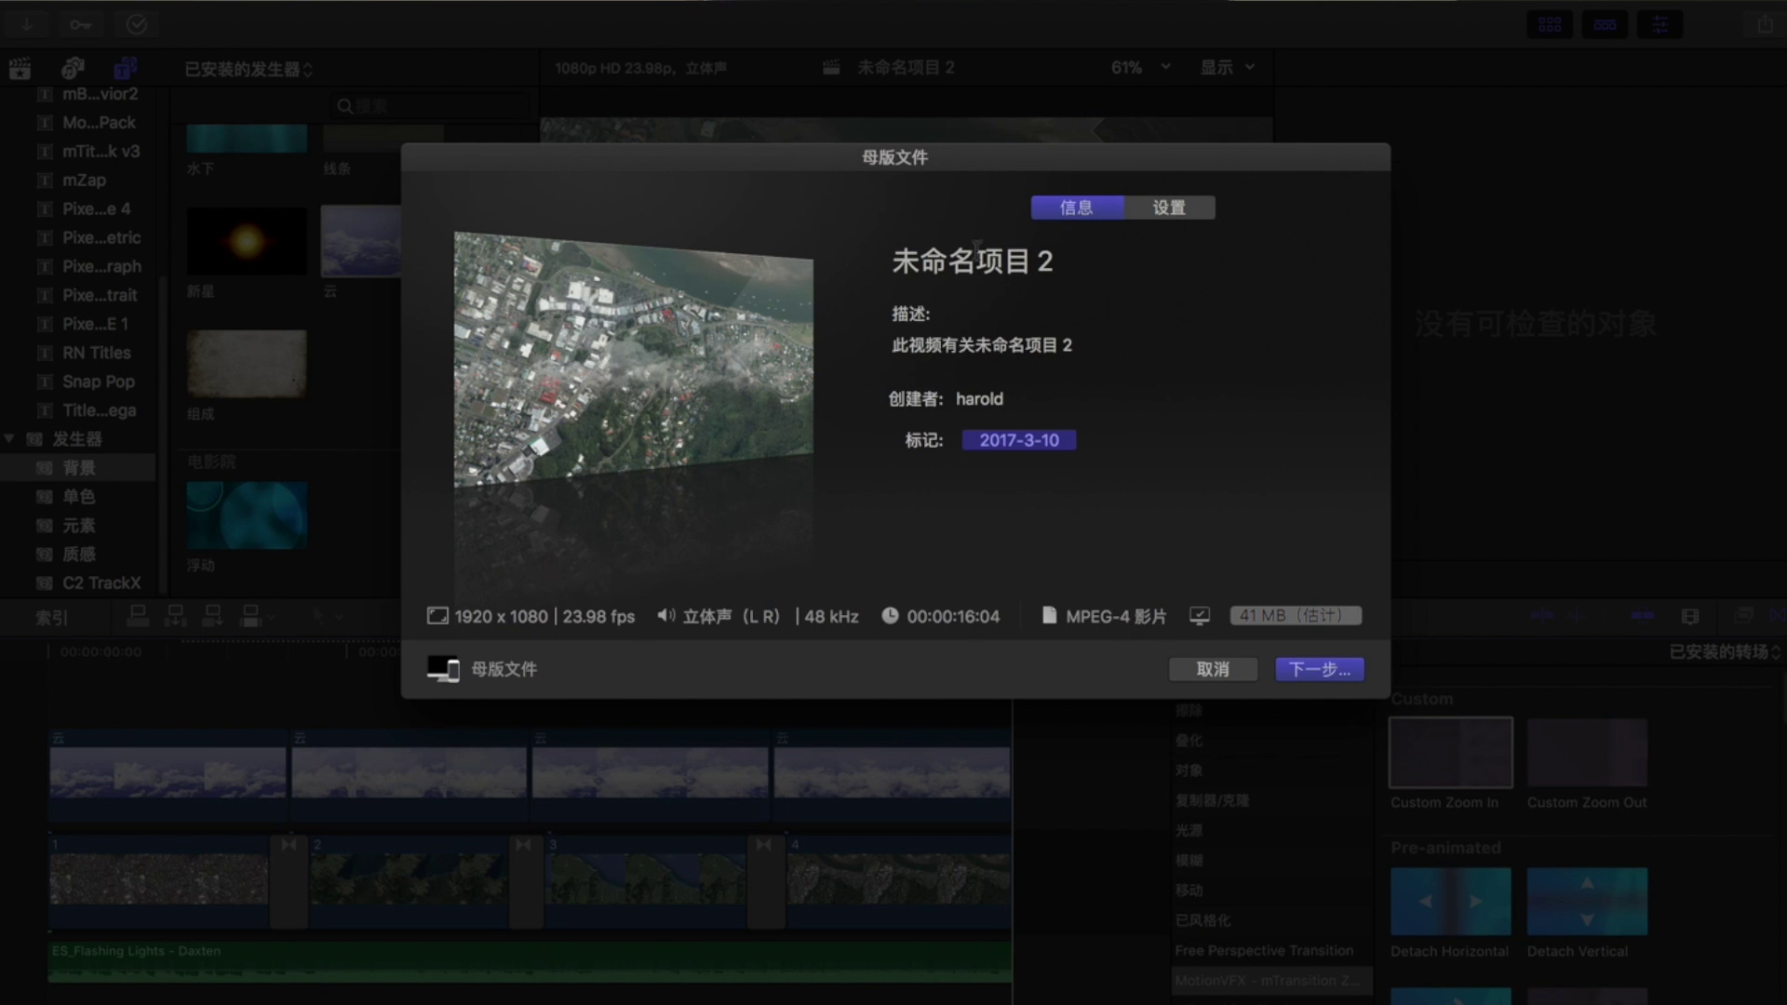
pyautogui.click(1159, 214)
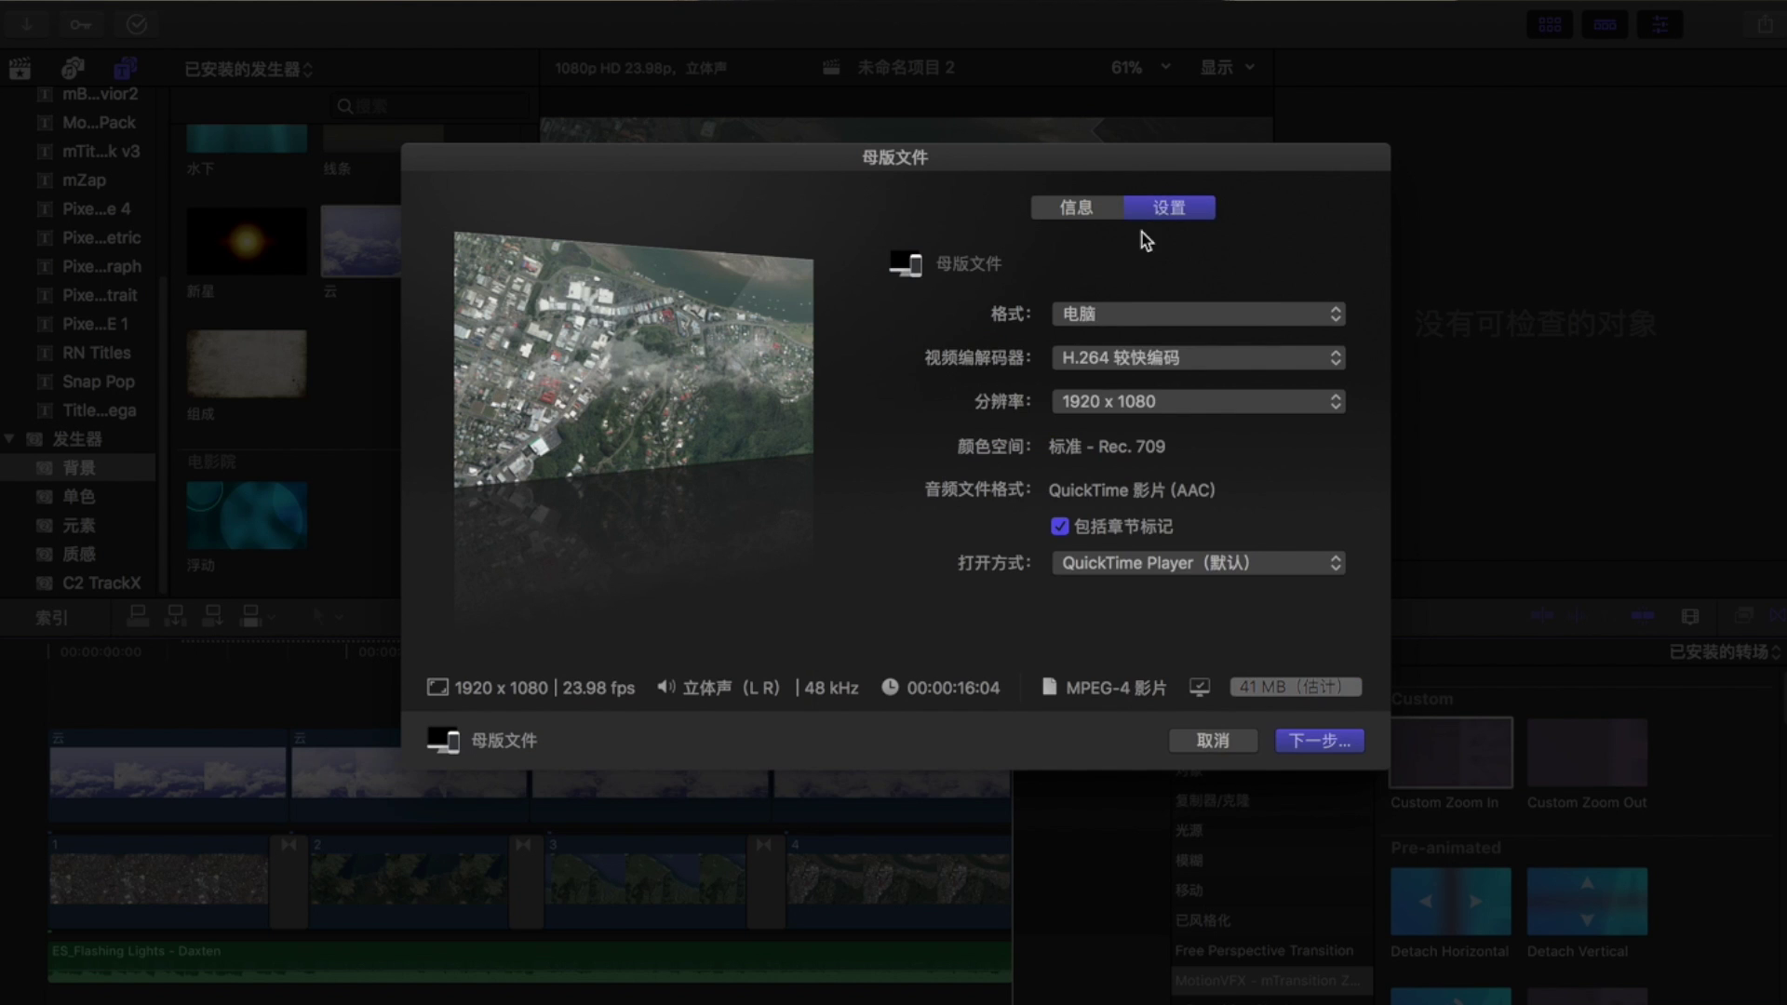
pyautogui.click(1122, 358)
pyautogui.click(1126, 379)
pyautogui.click(1079, 206)
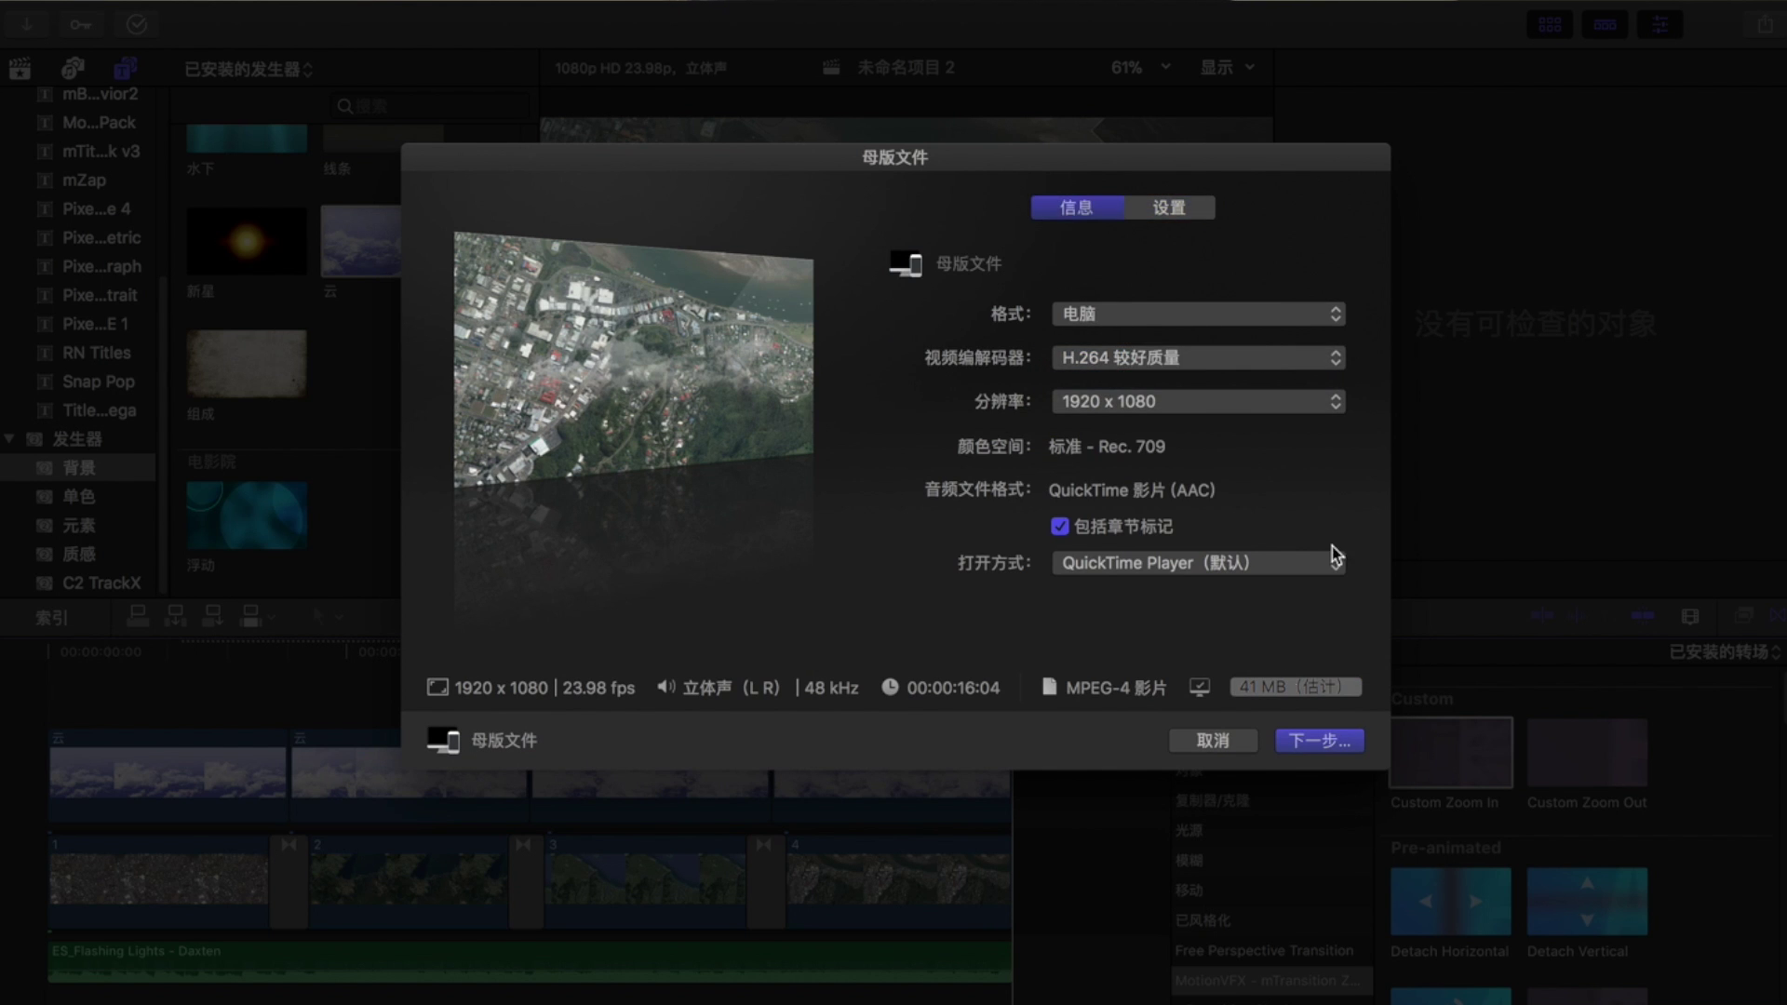
# - Save the export to the Desktop and open 未命名项目 2.mp4 once it finishes
pyautogui.click(1320, 669)
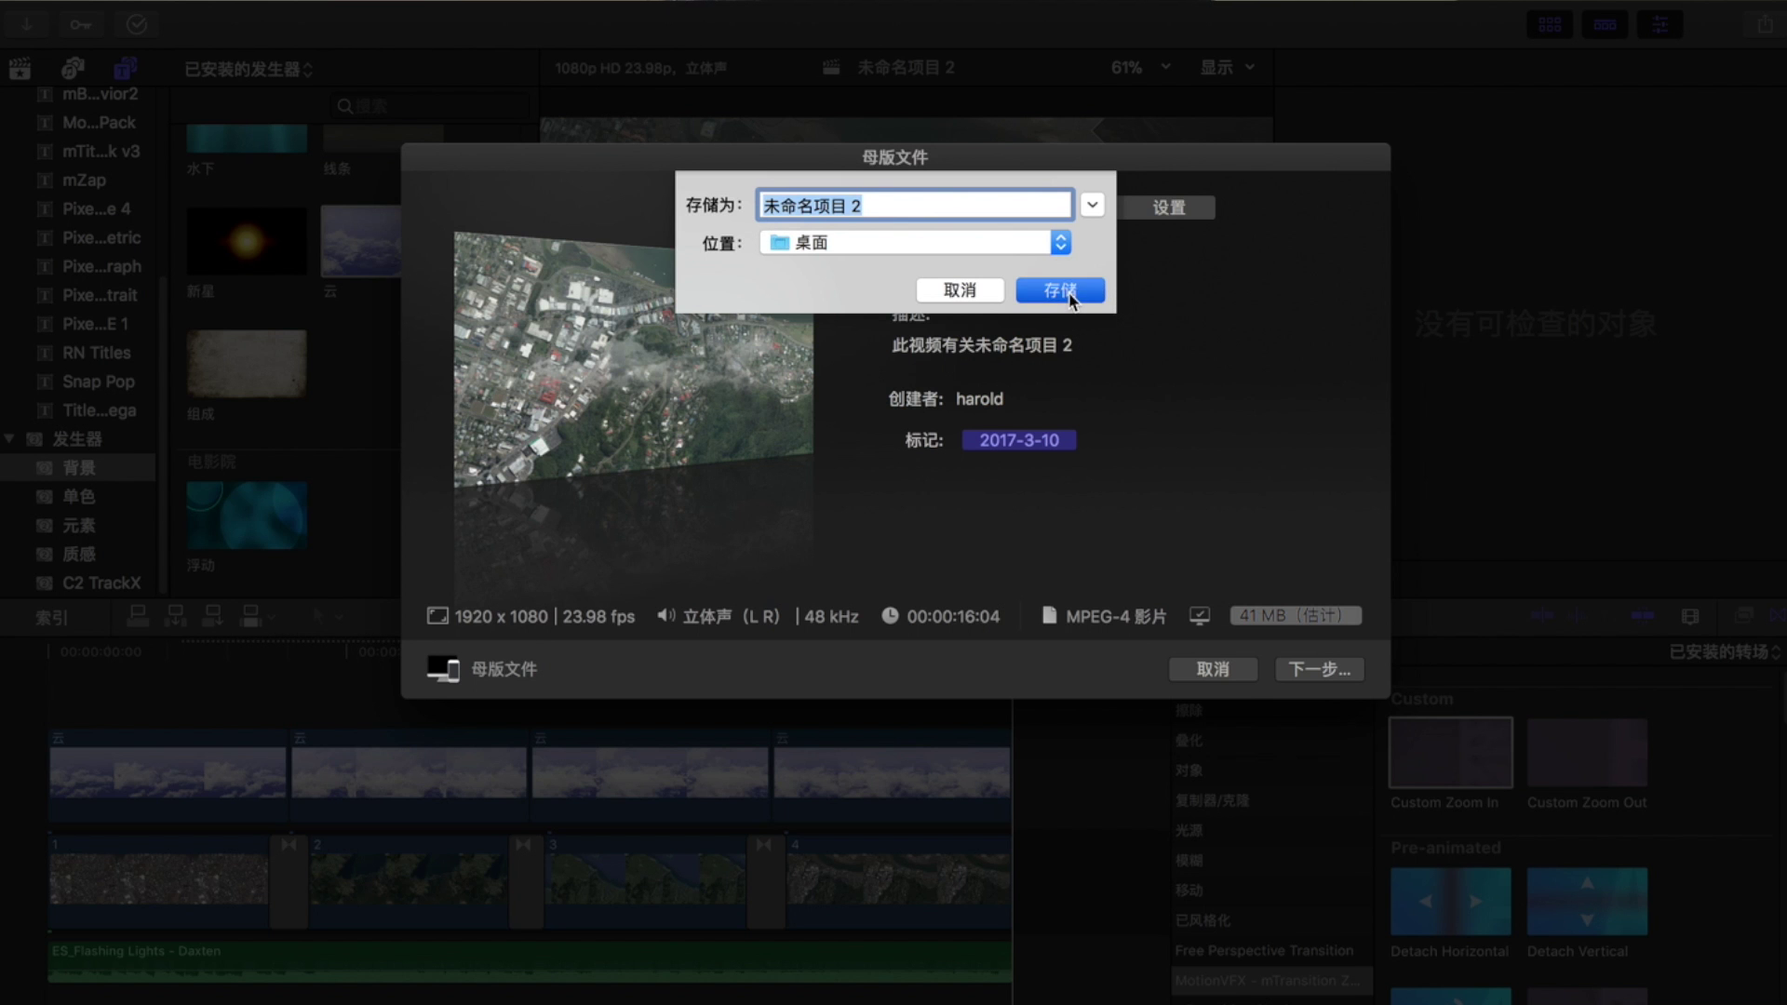
pyautogui.click(1069, 295)
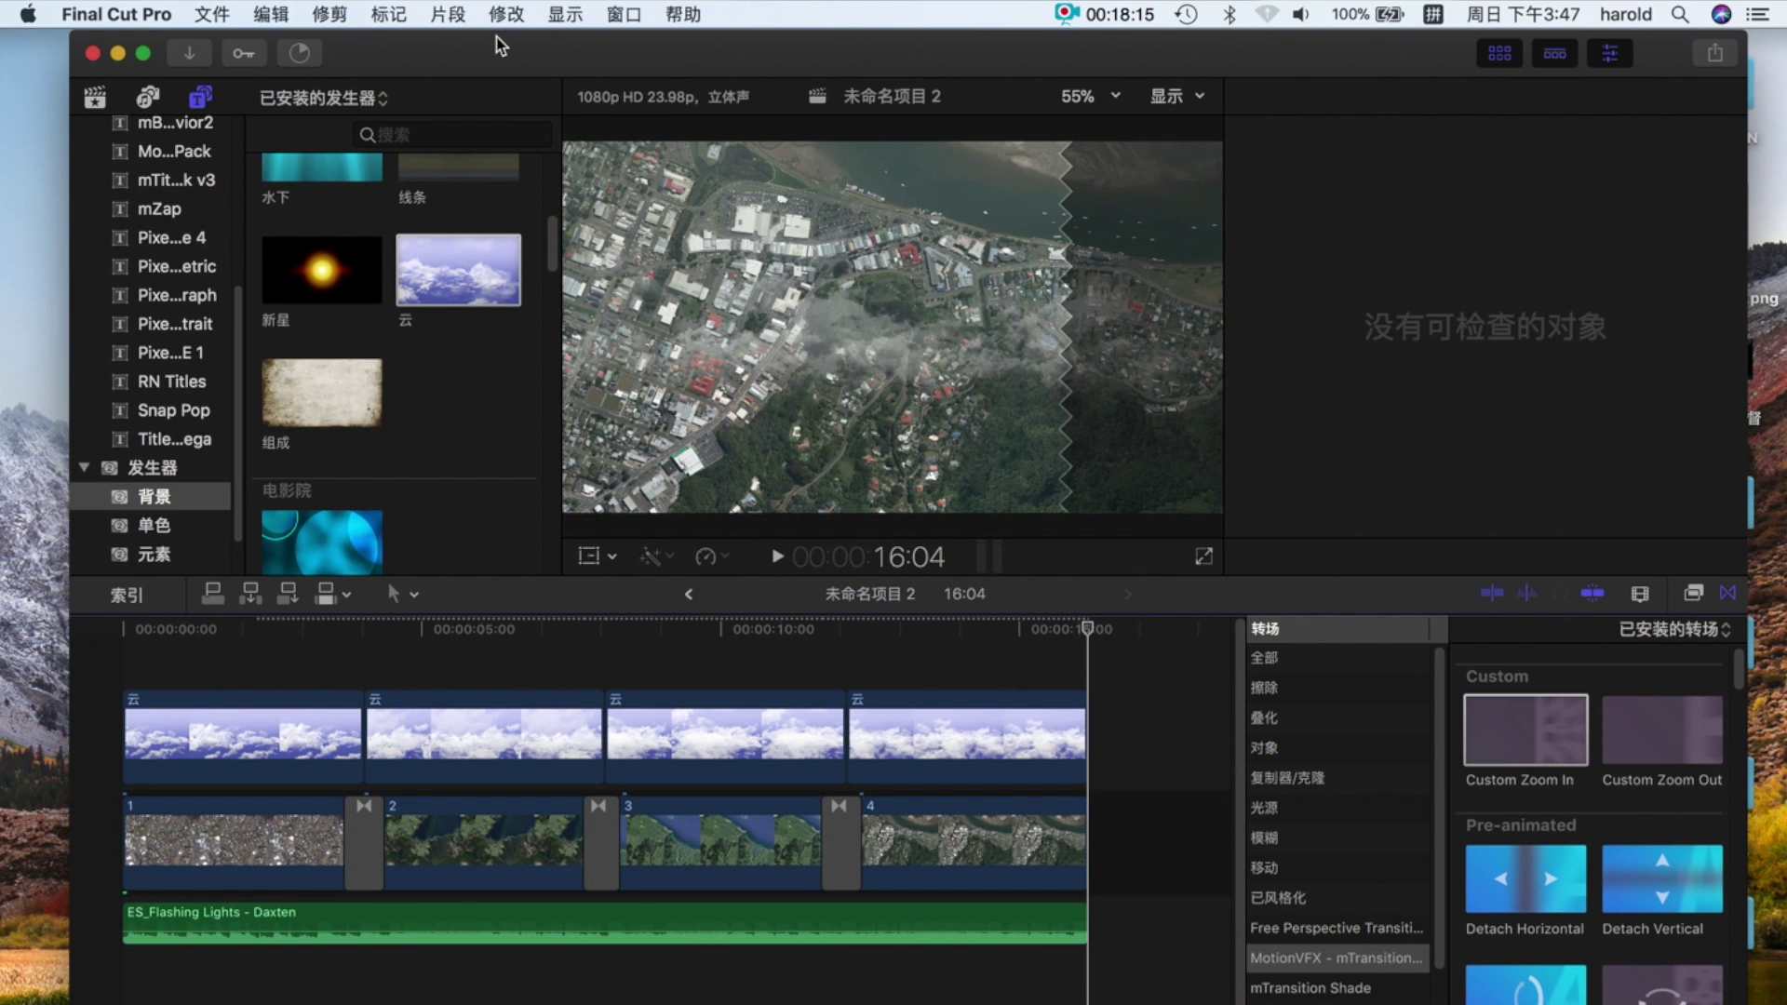
pyautogui.click(291, 55)
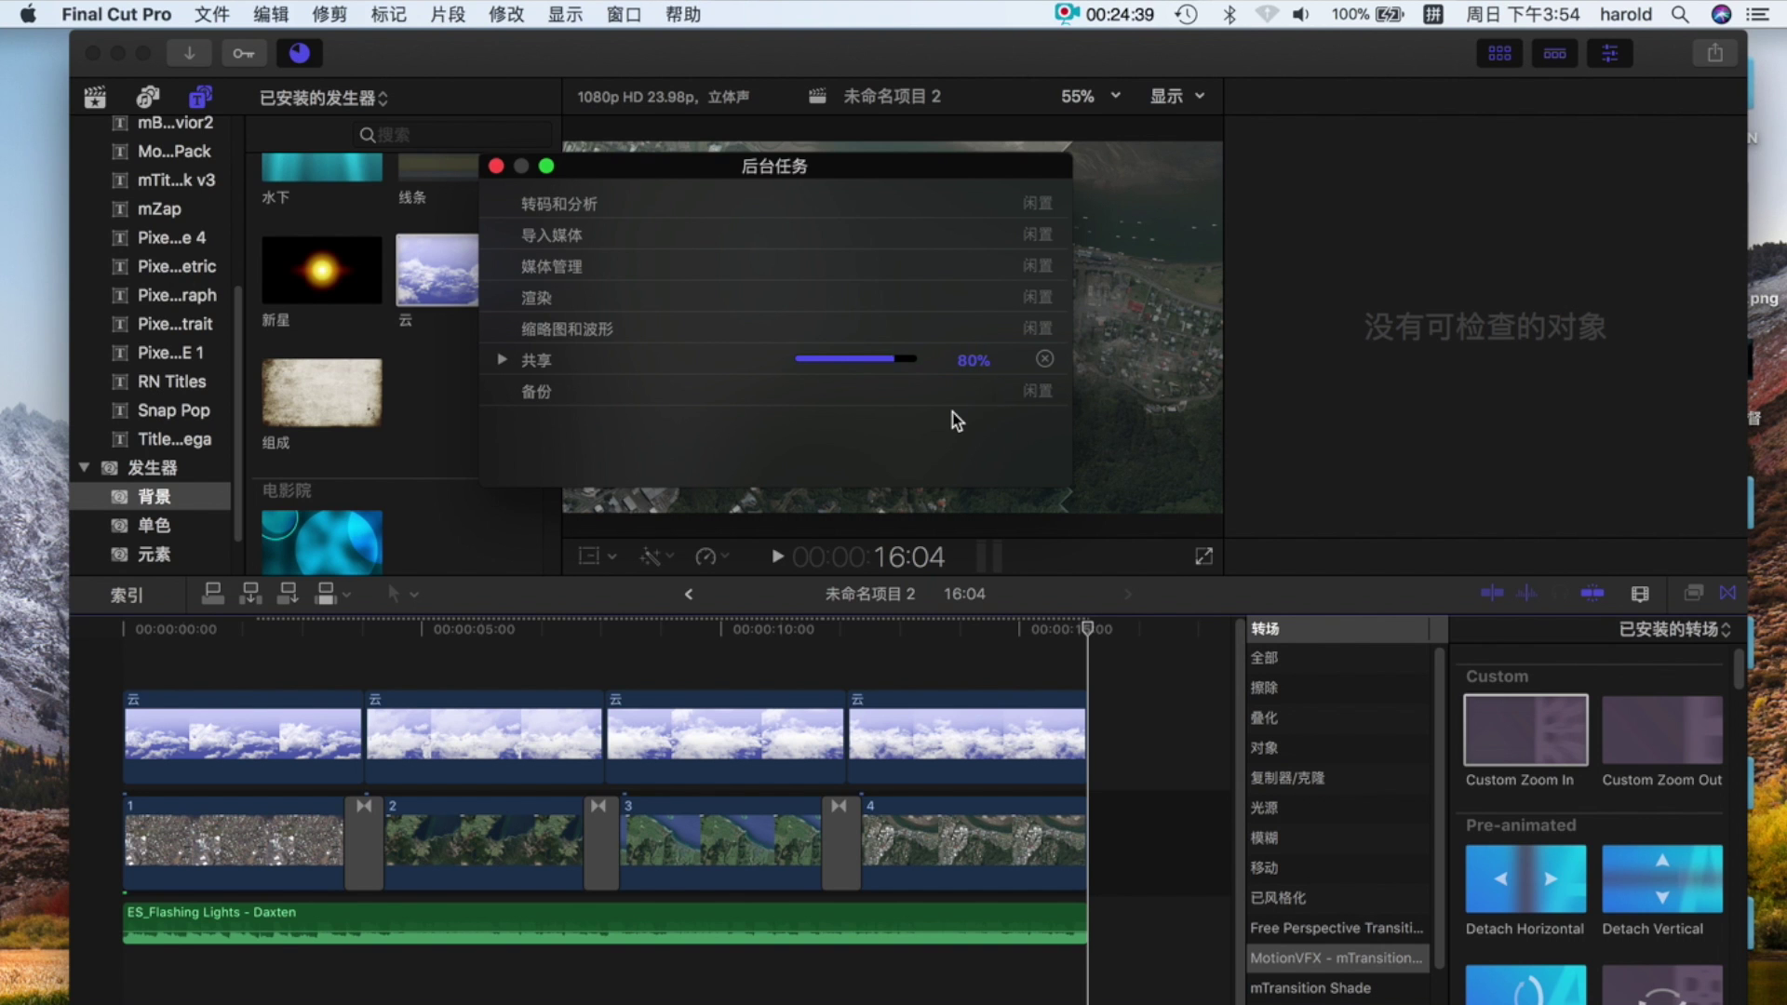
pyautogui.click(1721, 98)
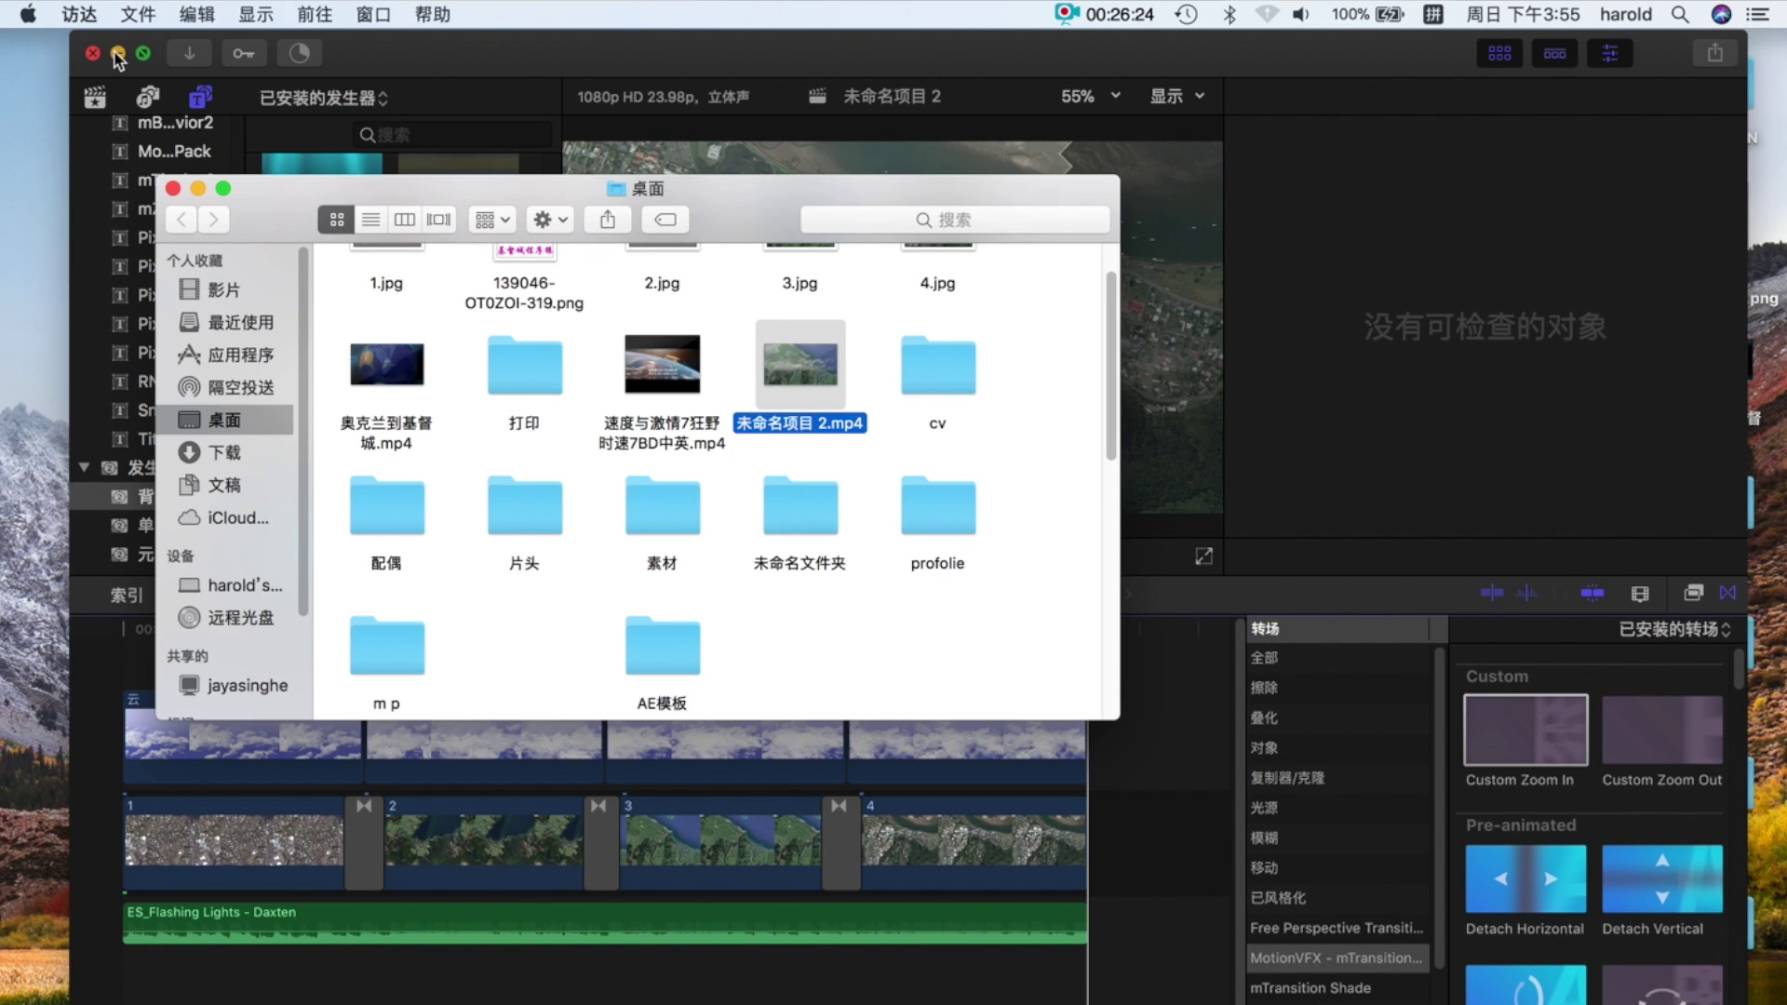
pyautogui.press('alt+super+h')
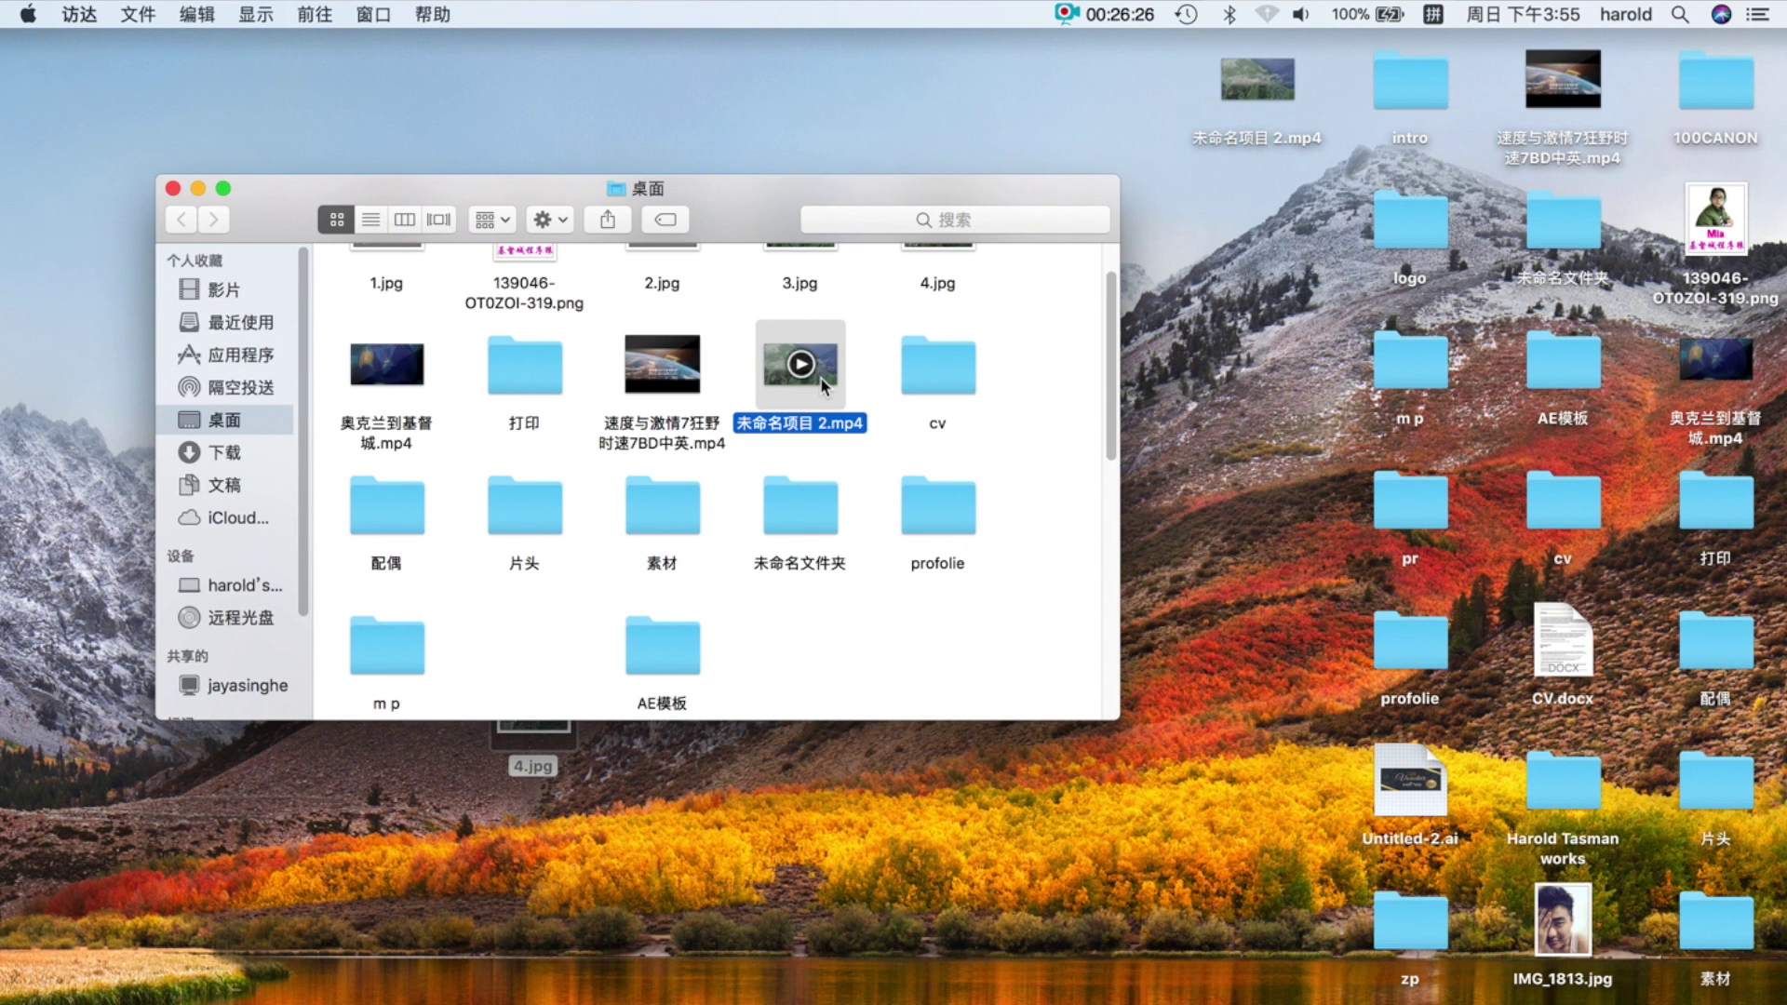
pyautogui.doubleClick(821, 383)
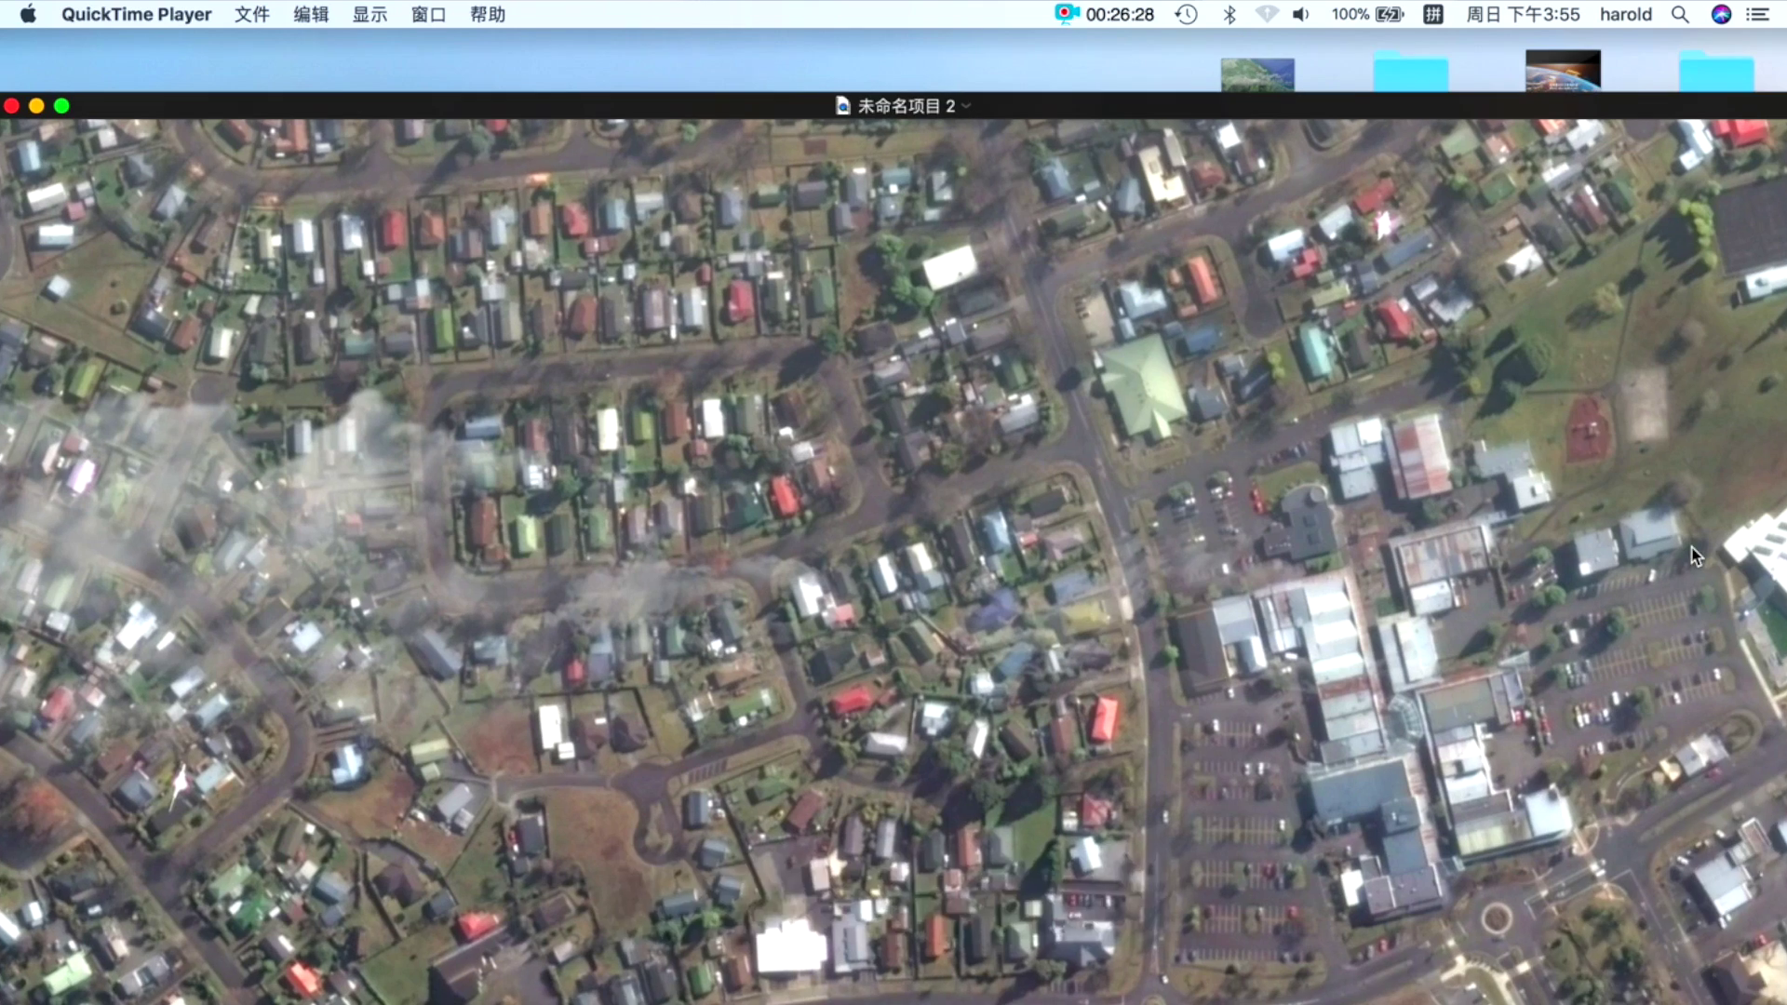
# - Switch the 16-second 未命名项目 2 video to full screen in QuickTime Player
pyautogui.click(62, 106)
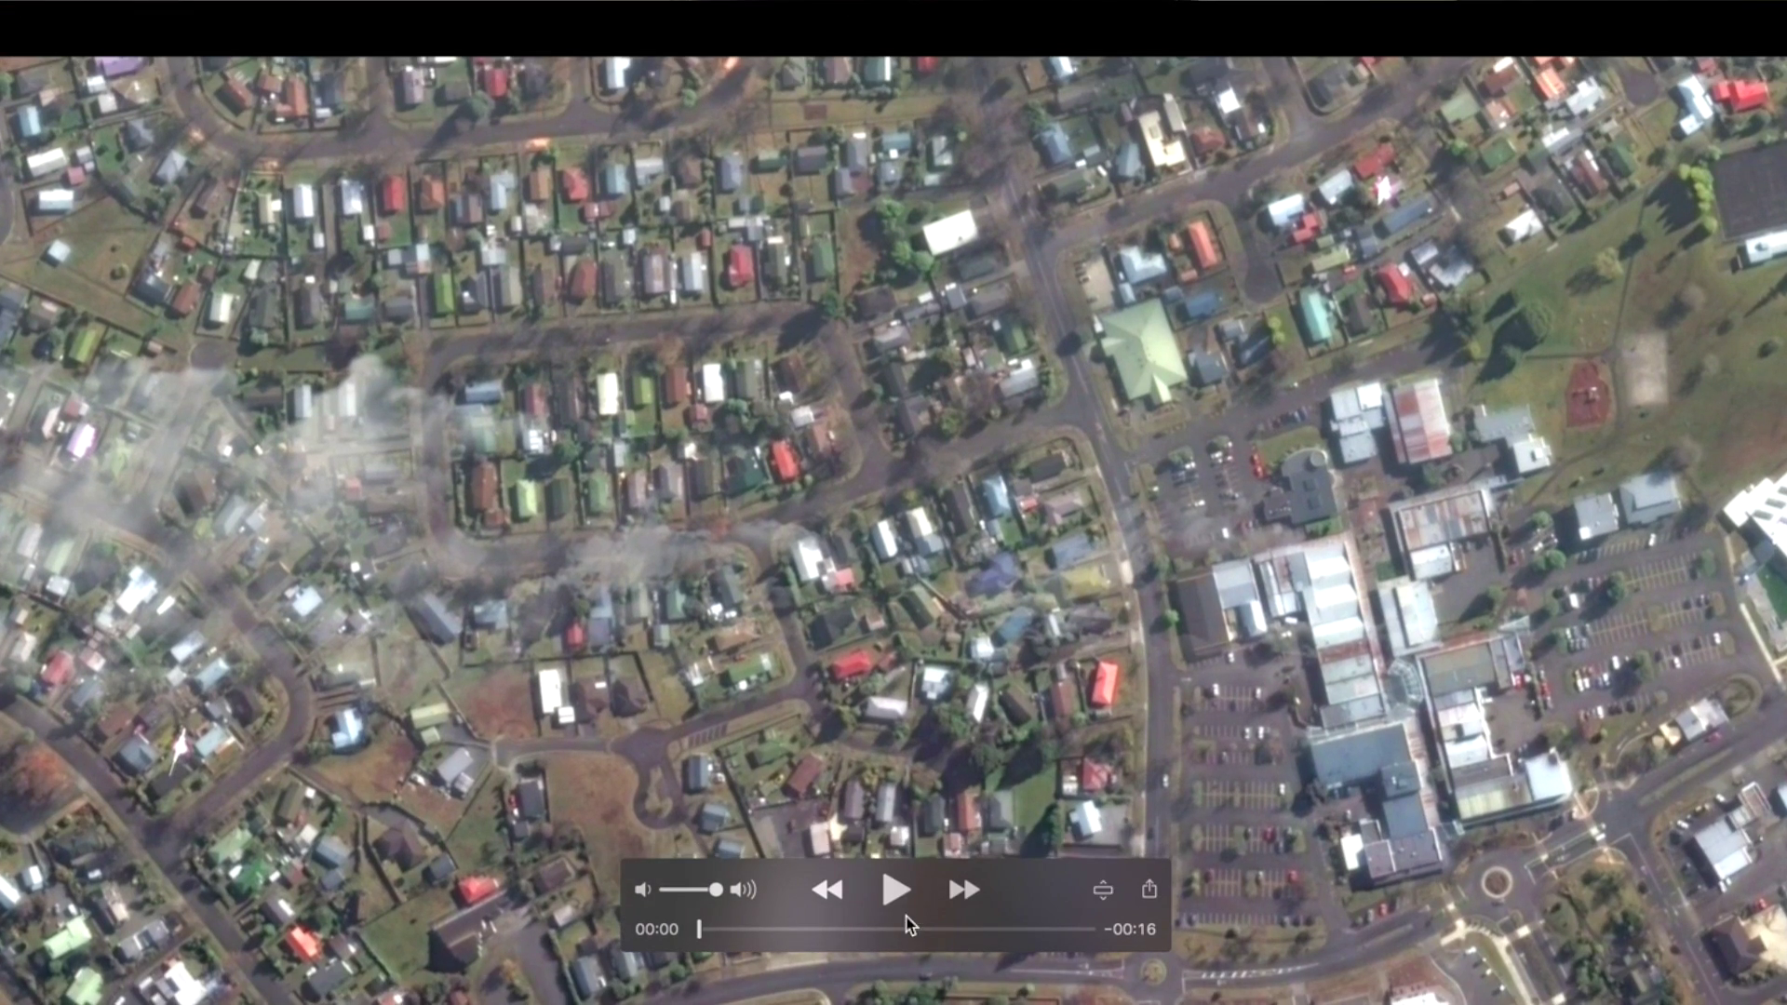